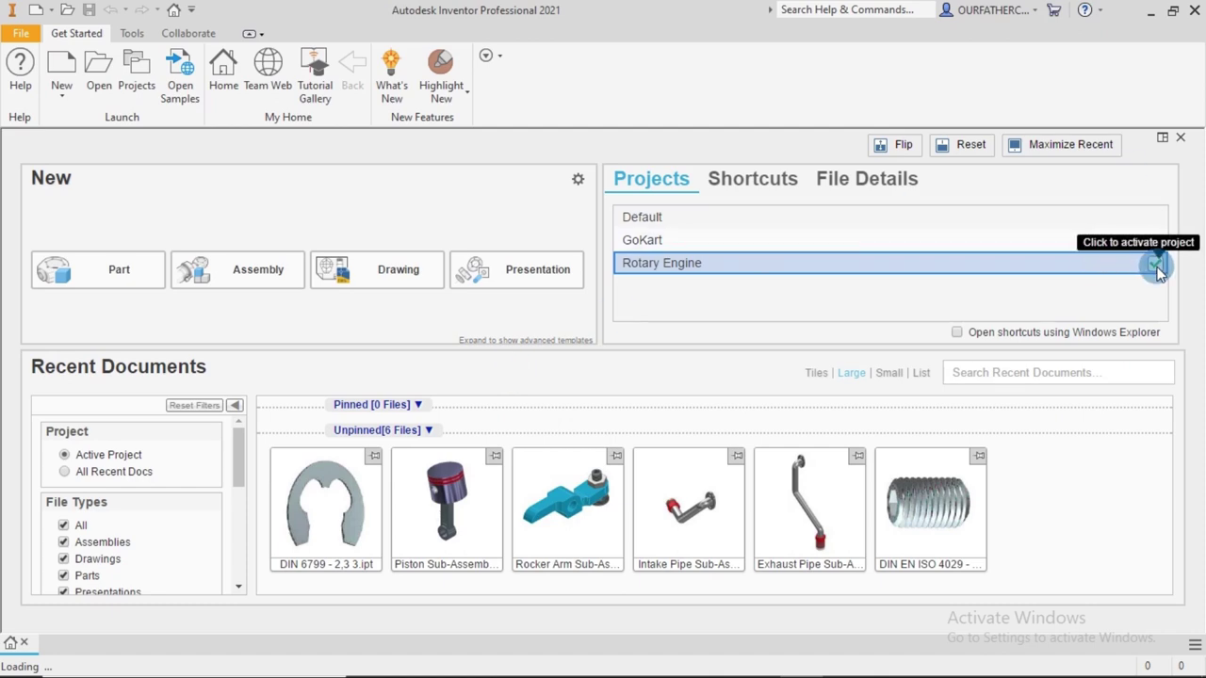
Create a new assembly and place one instance of Hold-Down Valve Spring.ipt in it
click(241, 273)
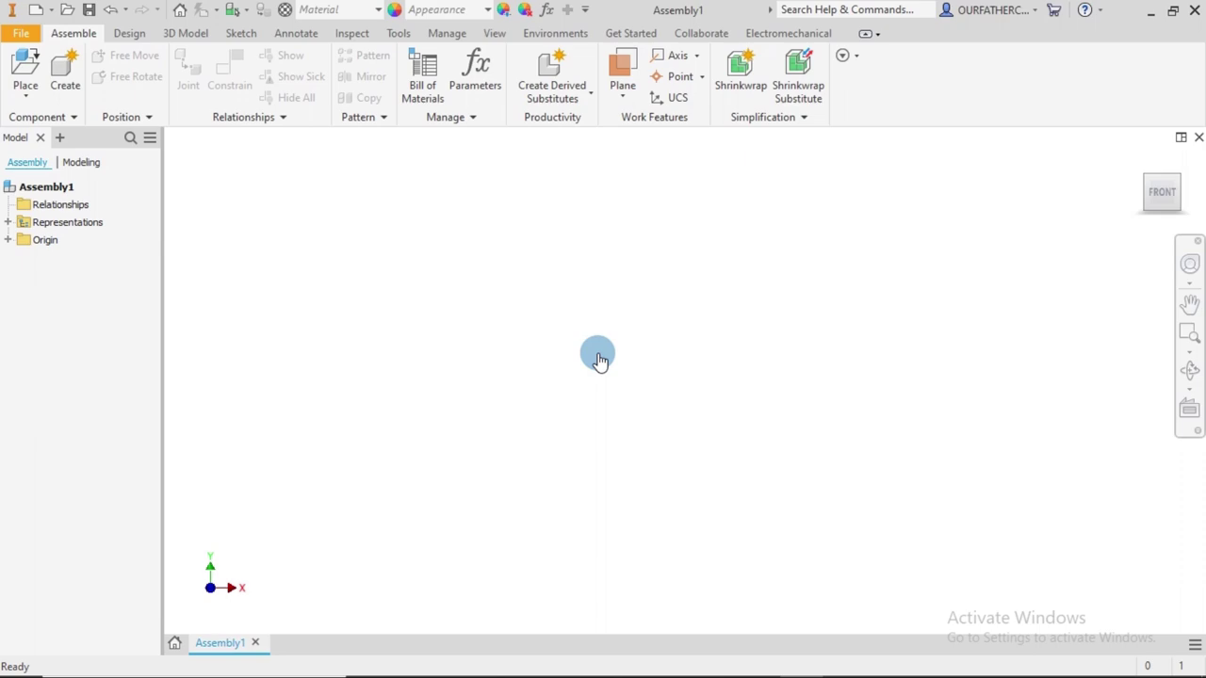
click(25, 66)
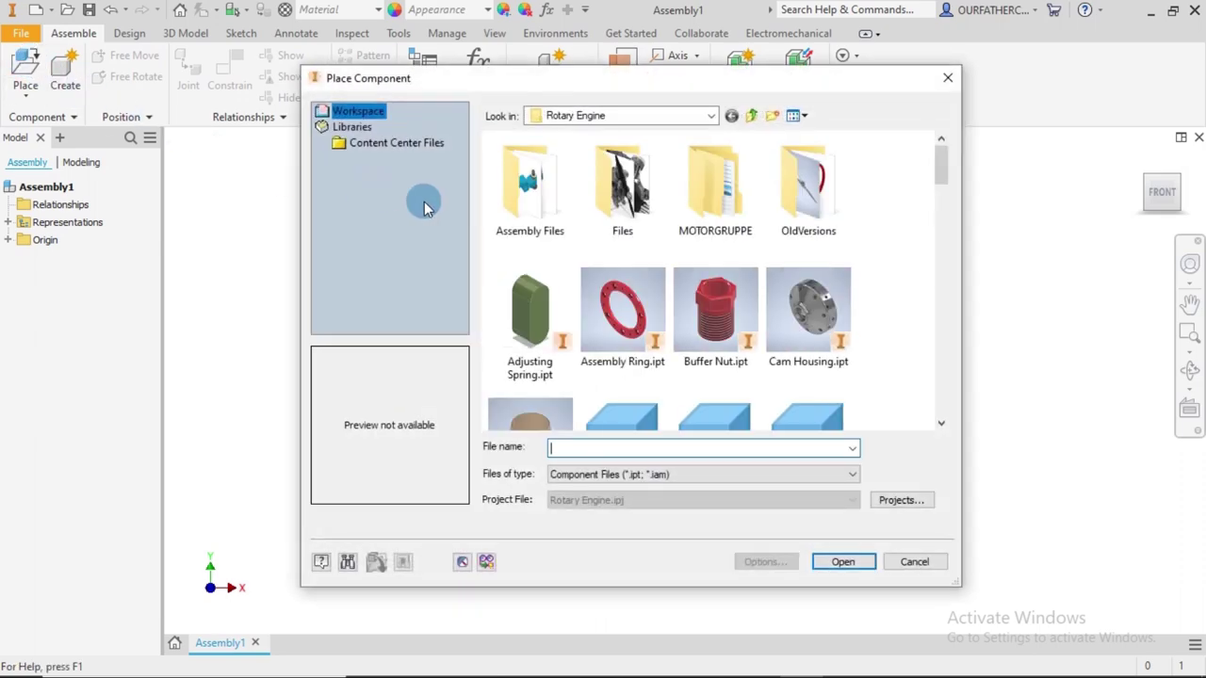
scroll(903, 228, down, 5)
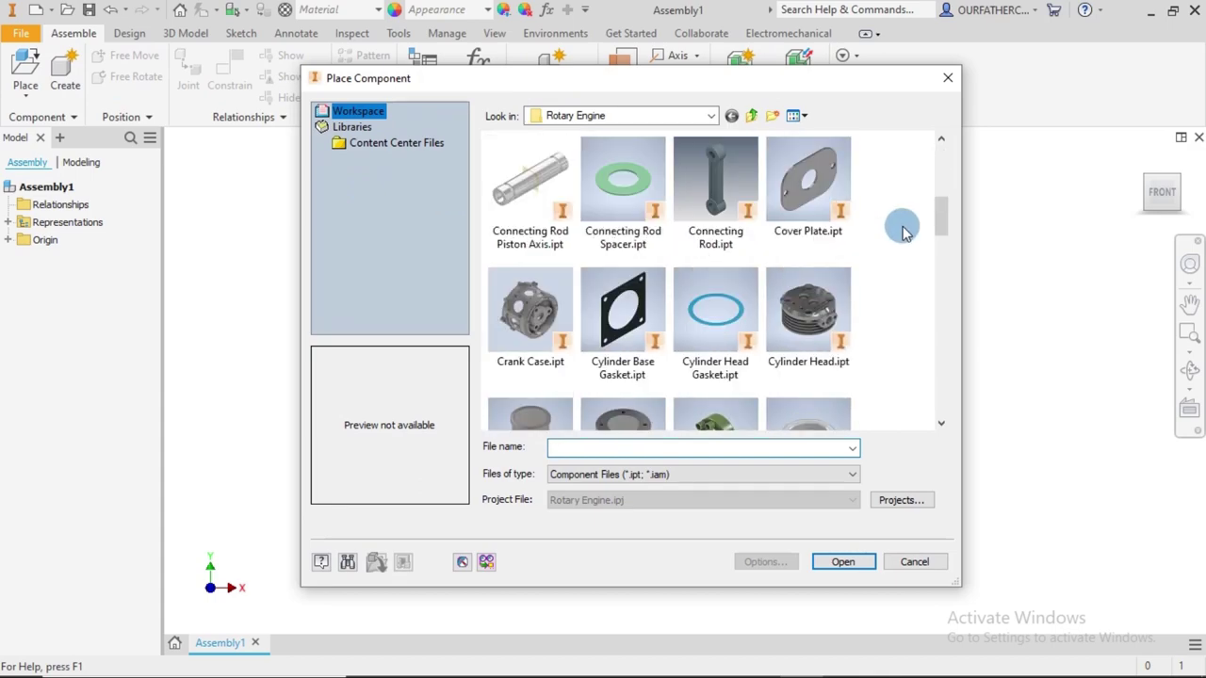
scroll(902, 228, down, 6)
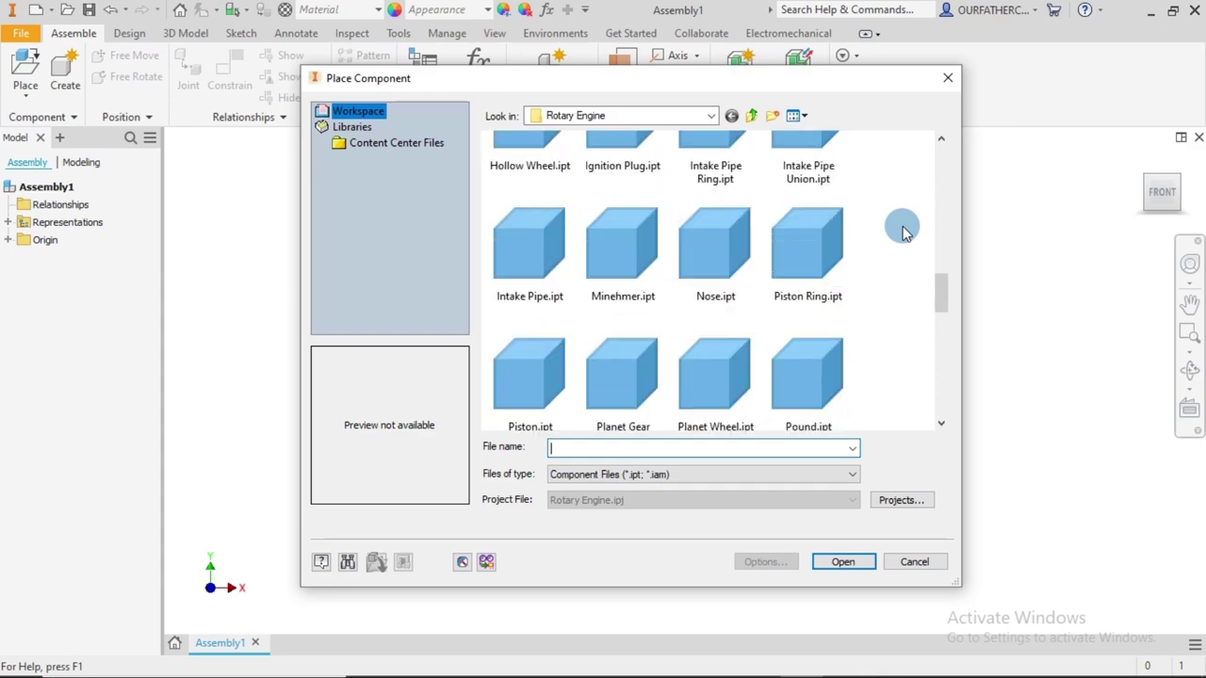
scroll(903, 228, up, 2)
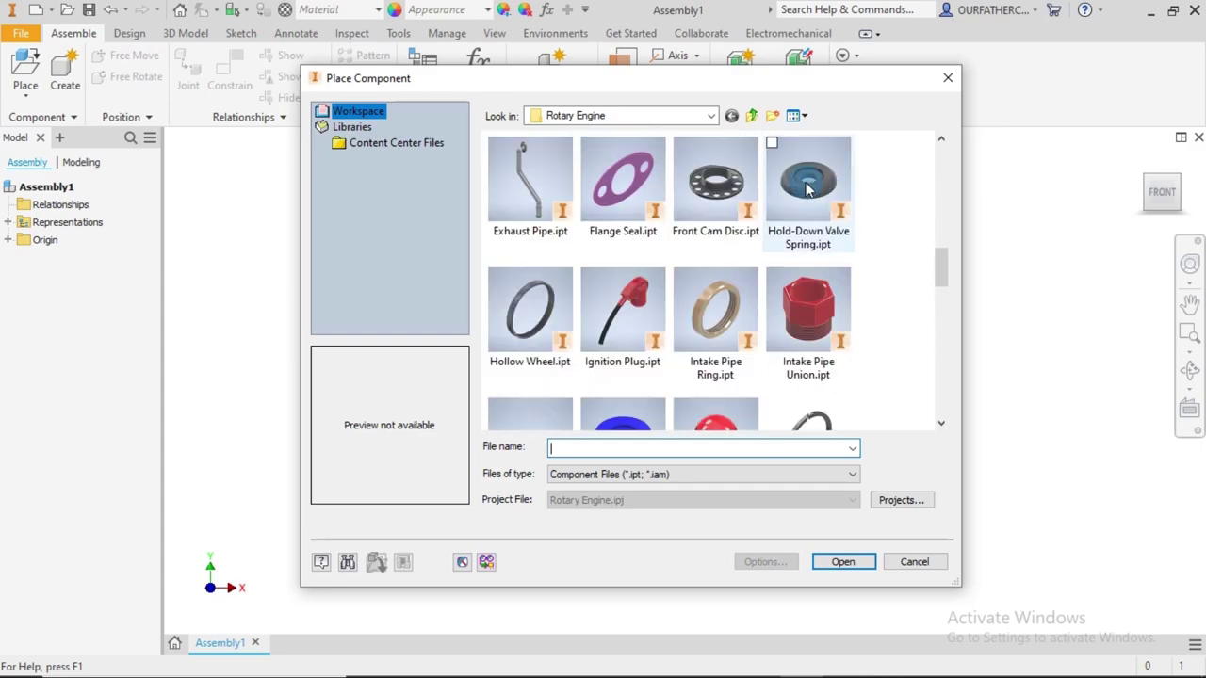
click(806, 187)
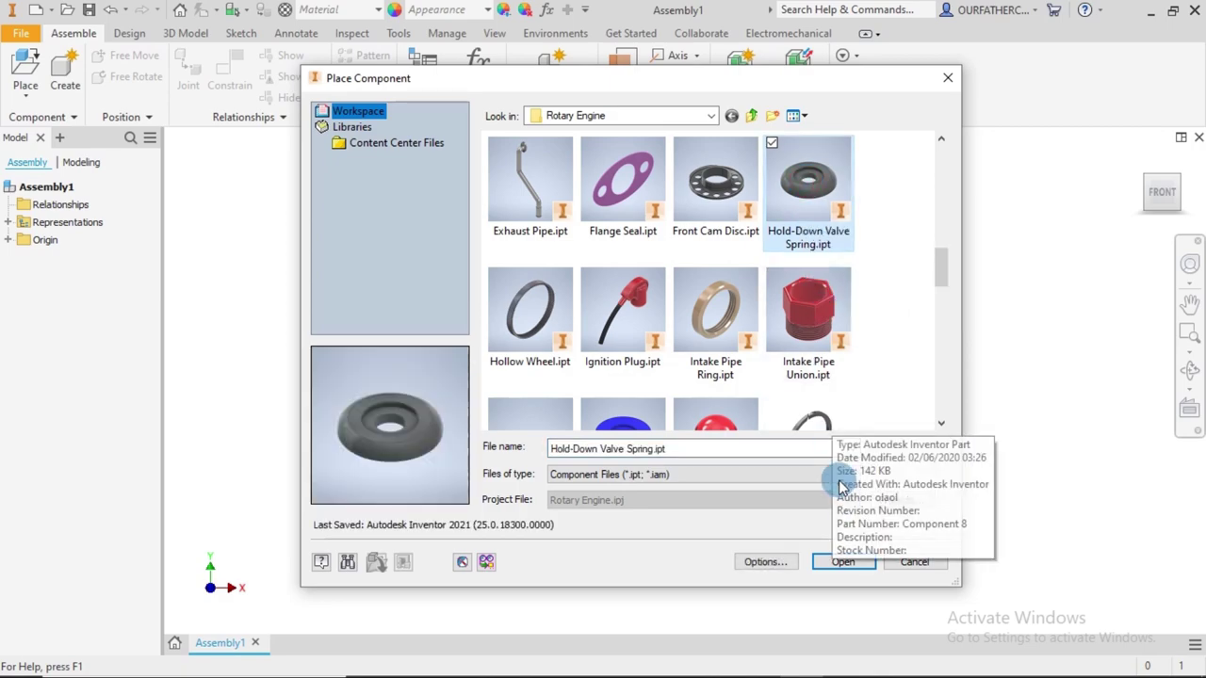
click(842, 561)
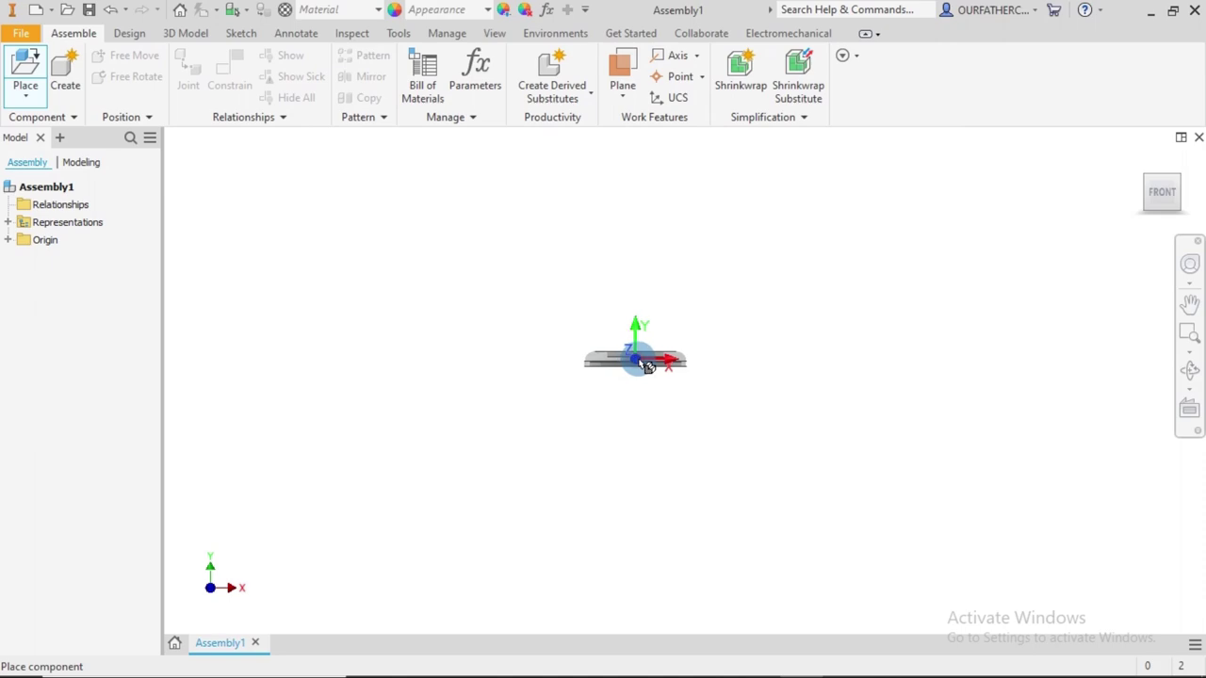
click(648, 366)
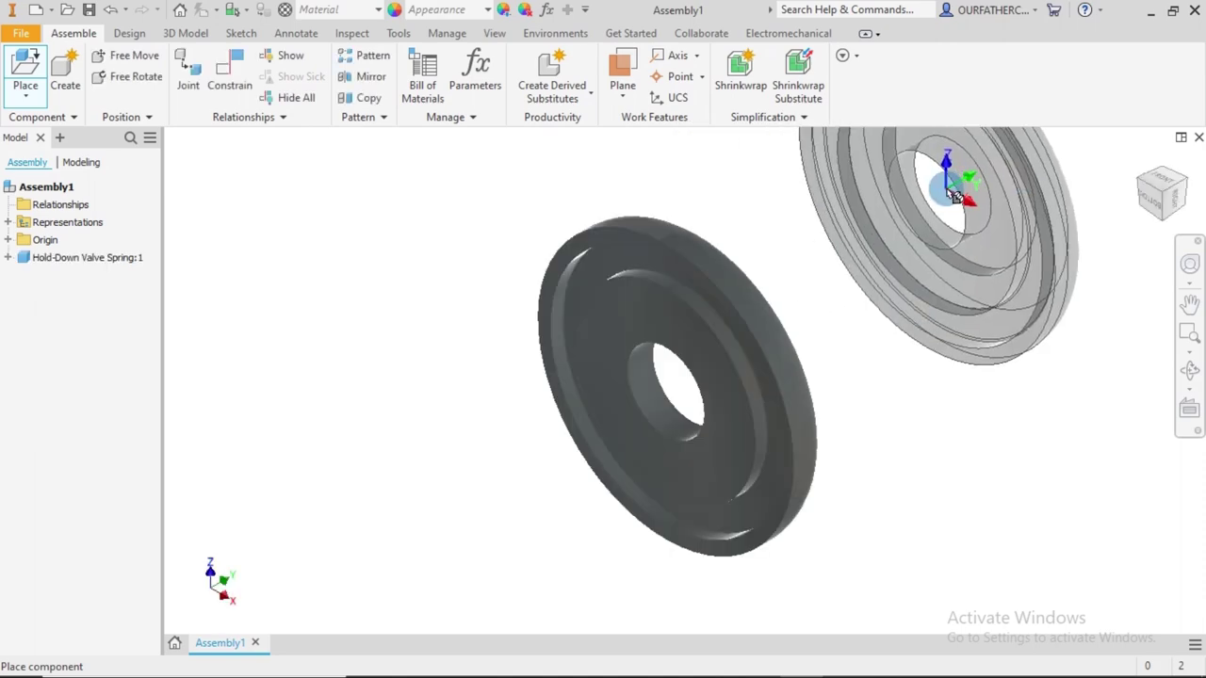
key(Escape)
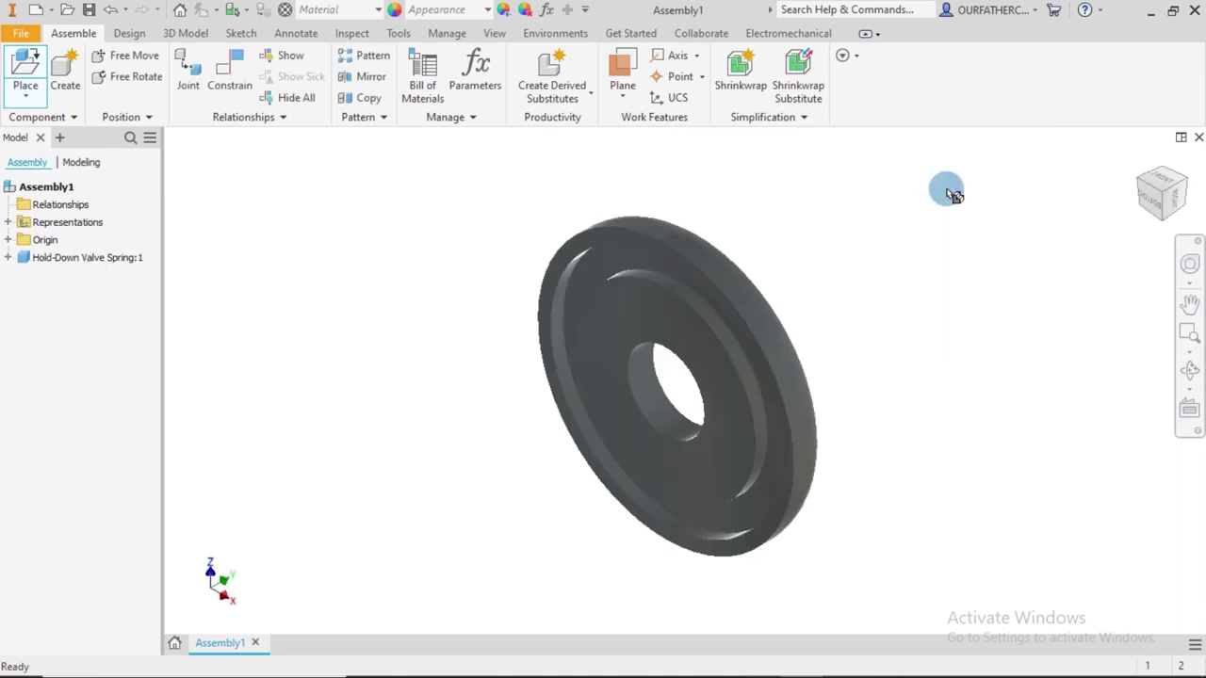
Place one instance each of Valve.ipt, Valve Spring.ipt and Valve Cup.ipt together in the assembly
scroll(410, 261, down, 2)
click(27, 68)
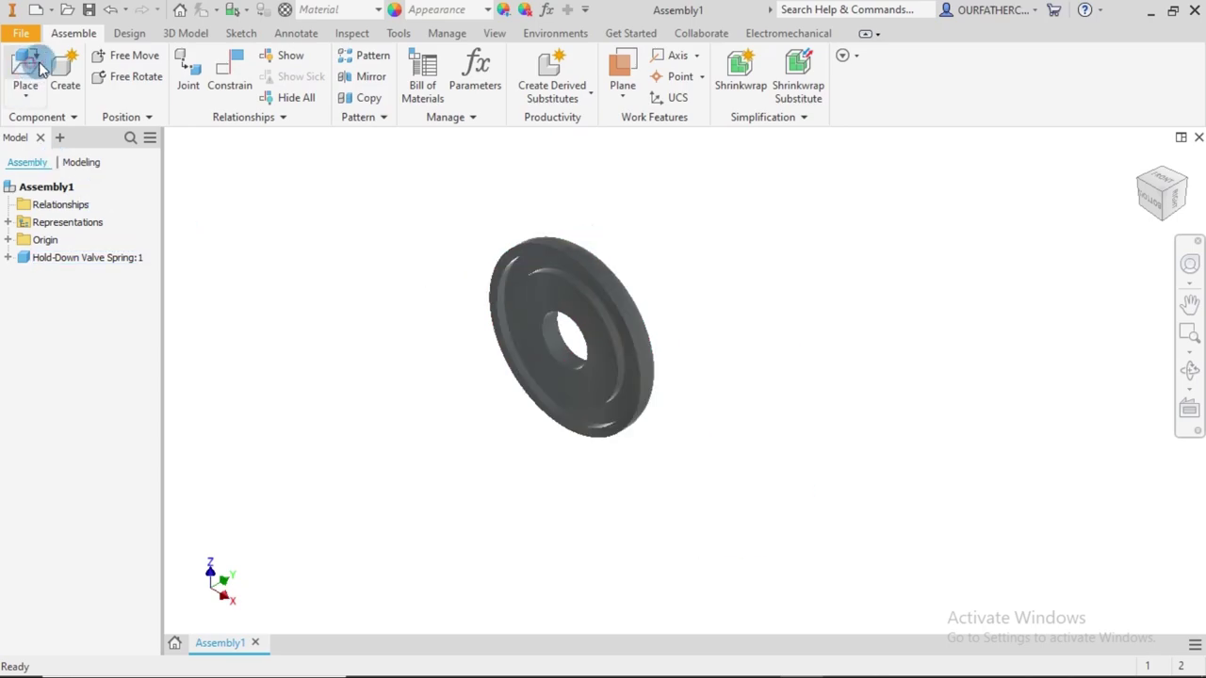
scroll(865, 256, down, 5)
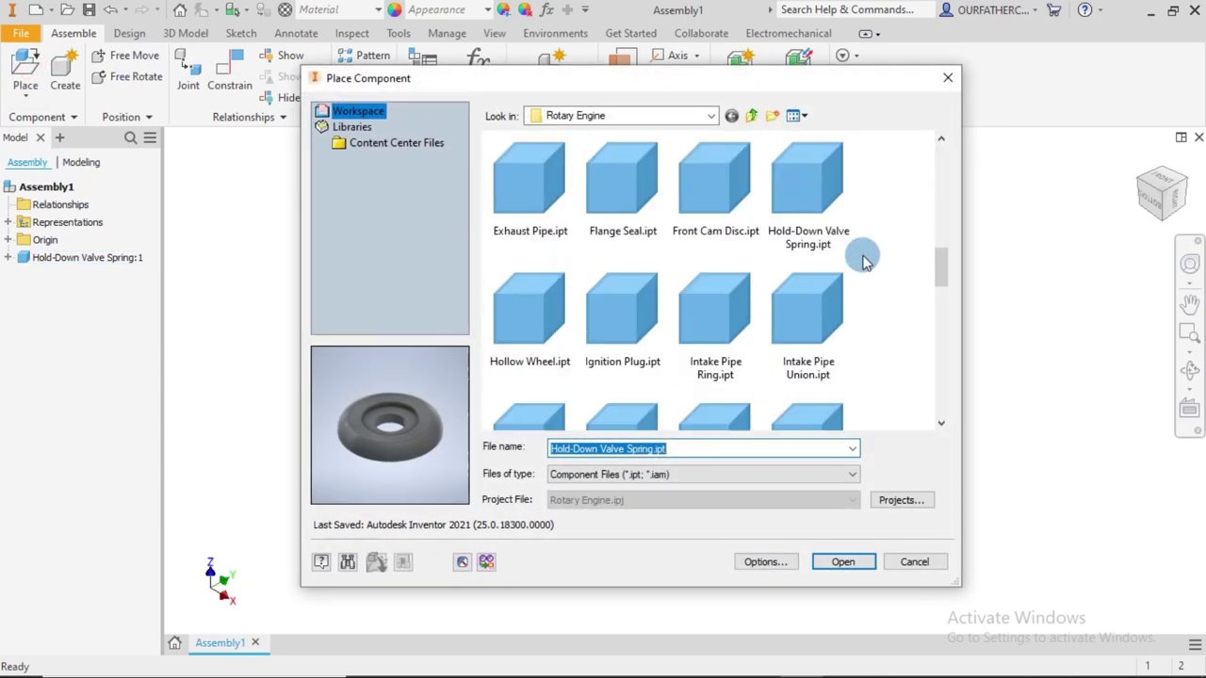
scroll(865, 258, down, 5)
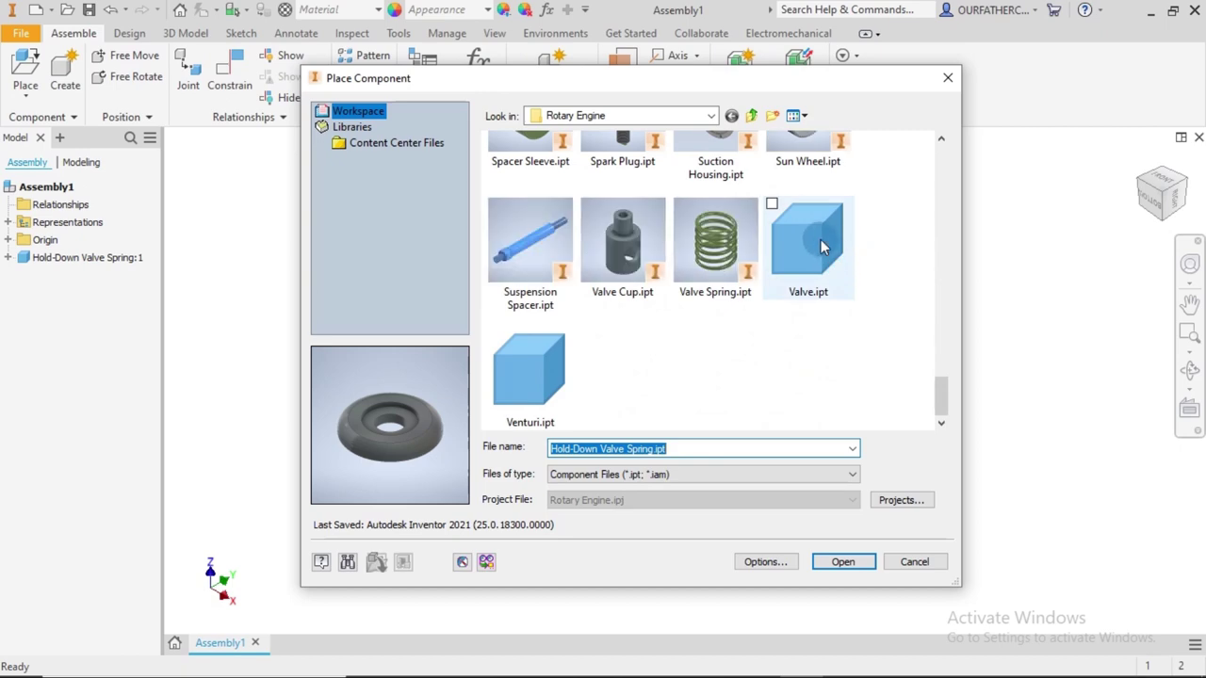
click(771, 209)
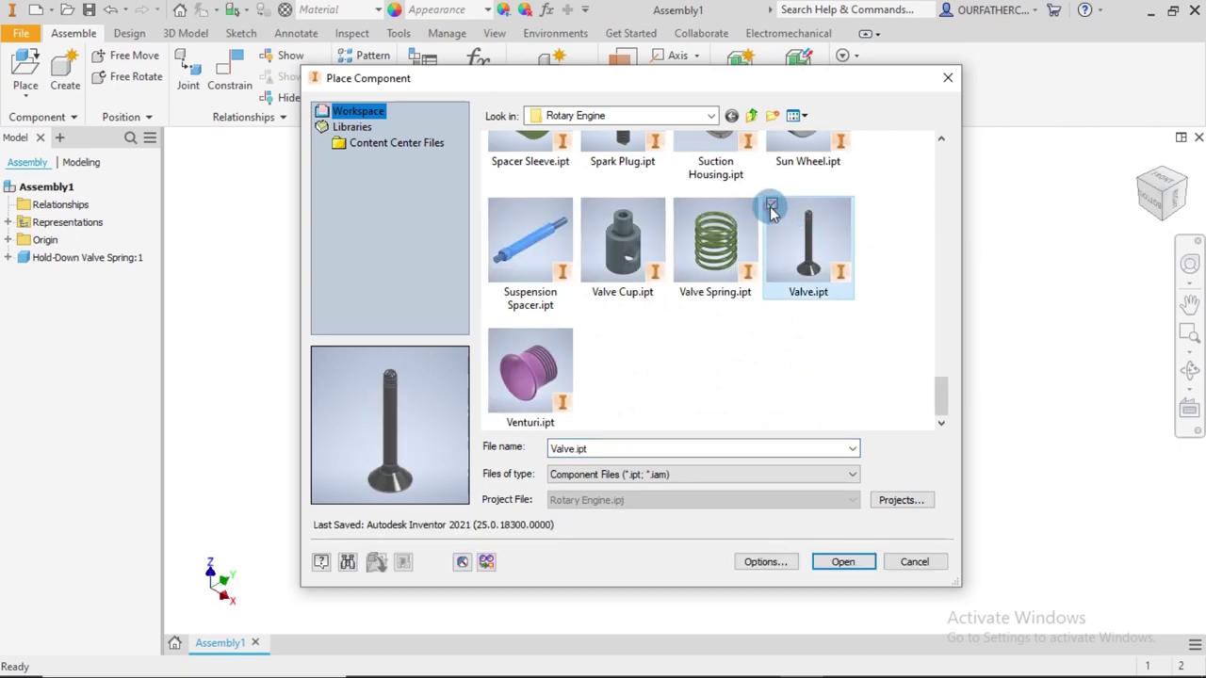
click(678, 203)
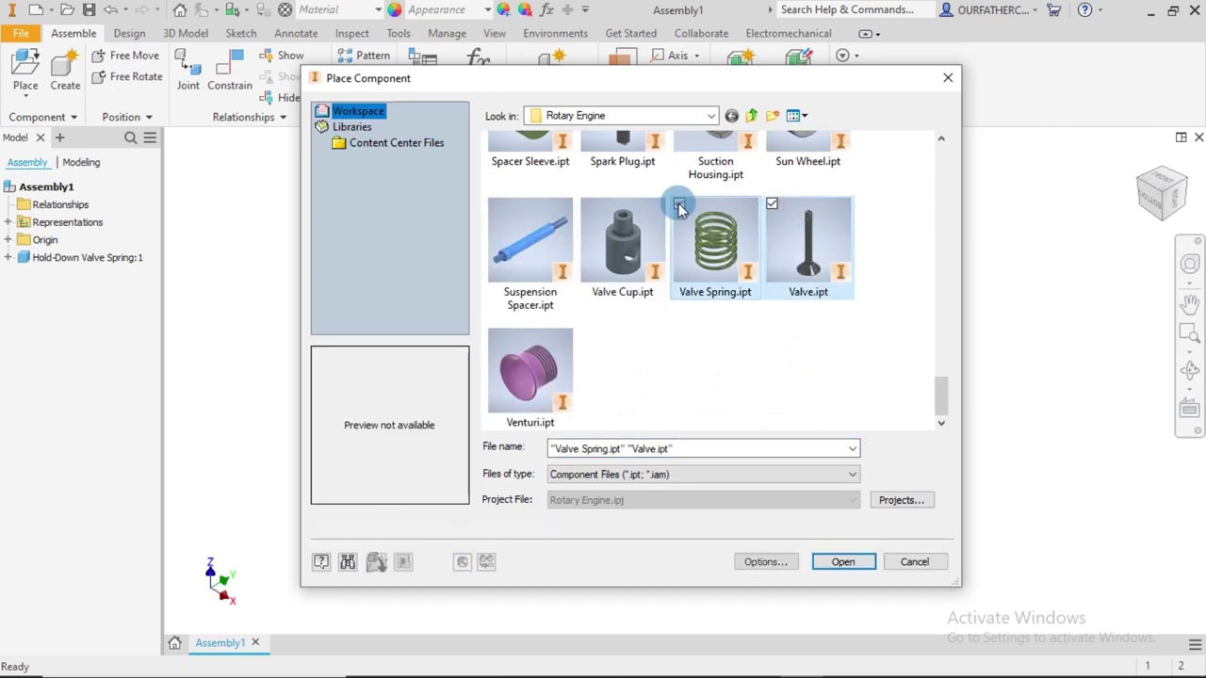
click(586, 204)
click(842, 560)
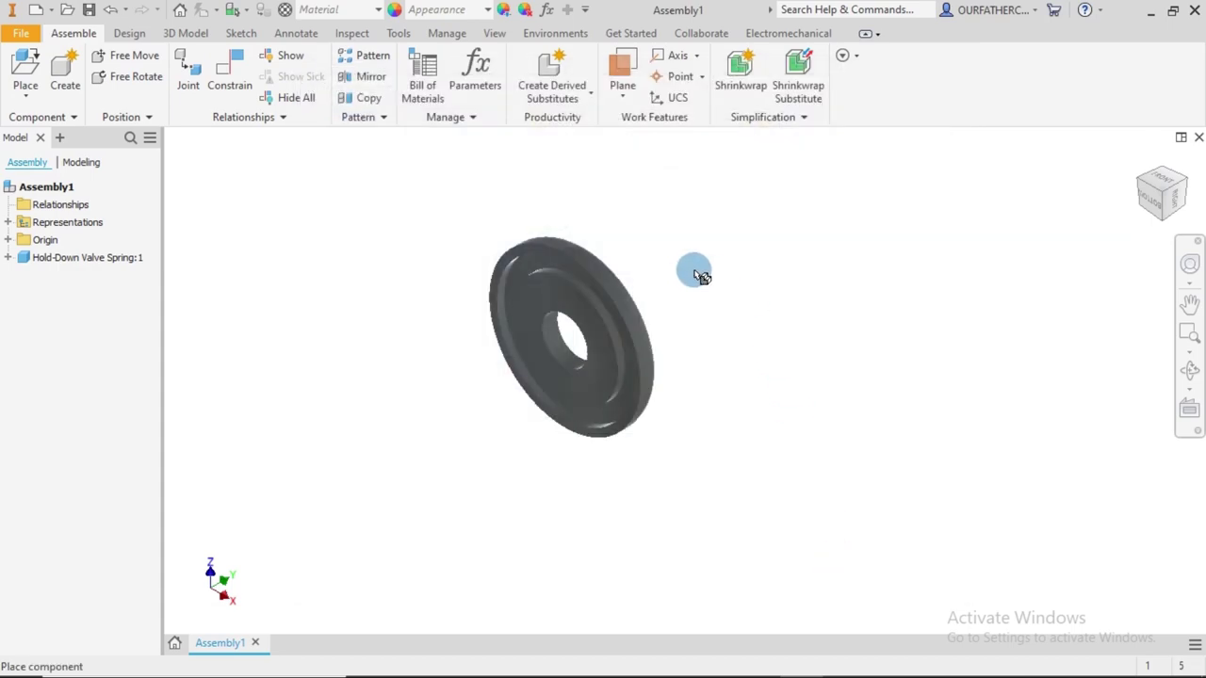
scroll(695, 273, down, 5)
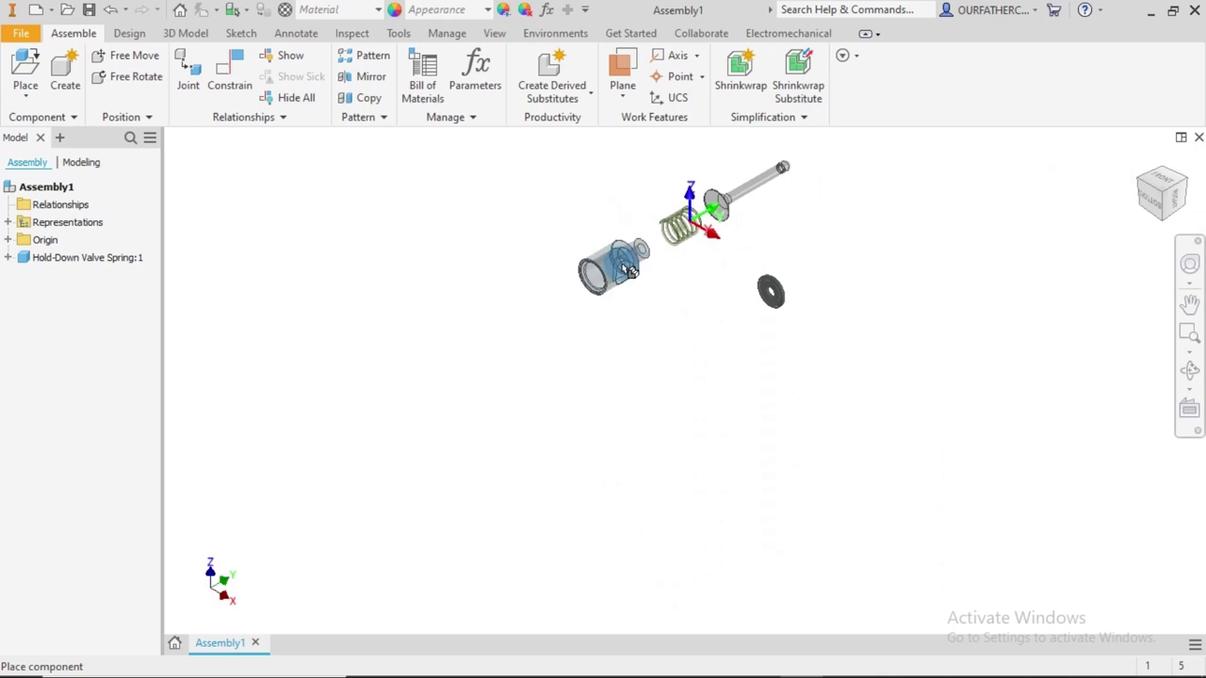
click(657, 272)
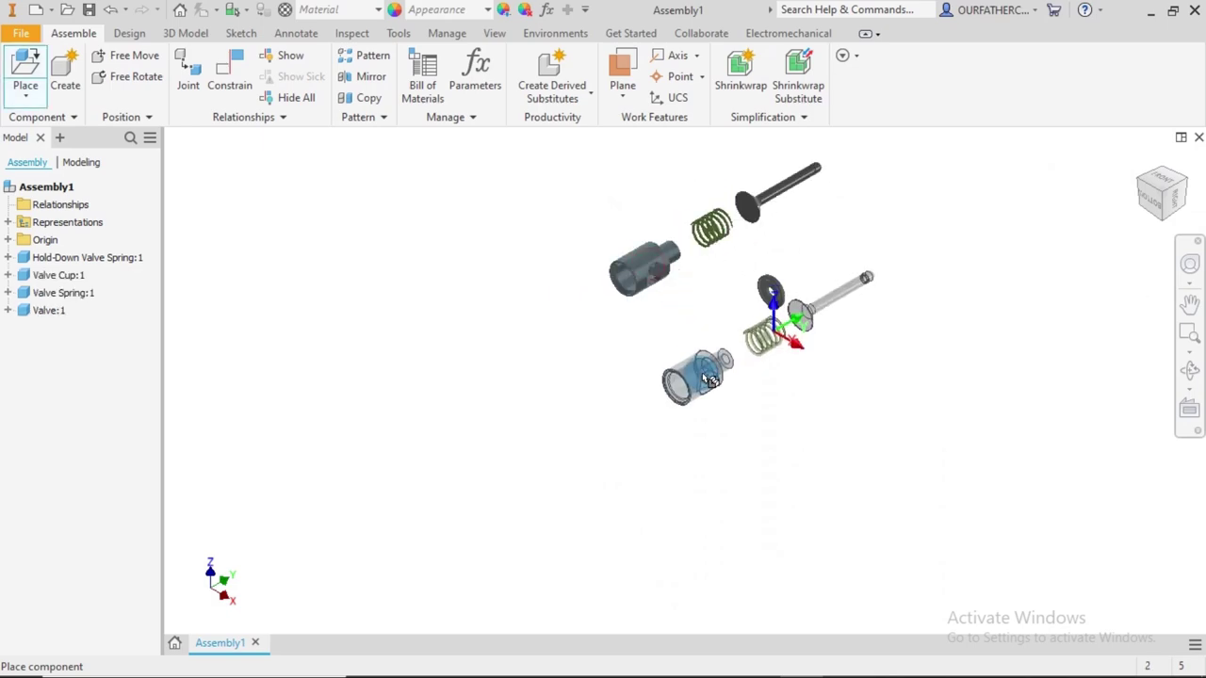
key(Escape)
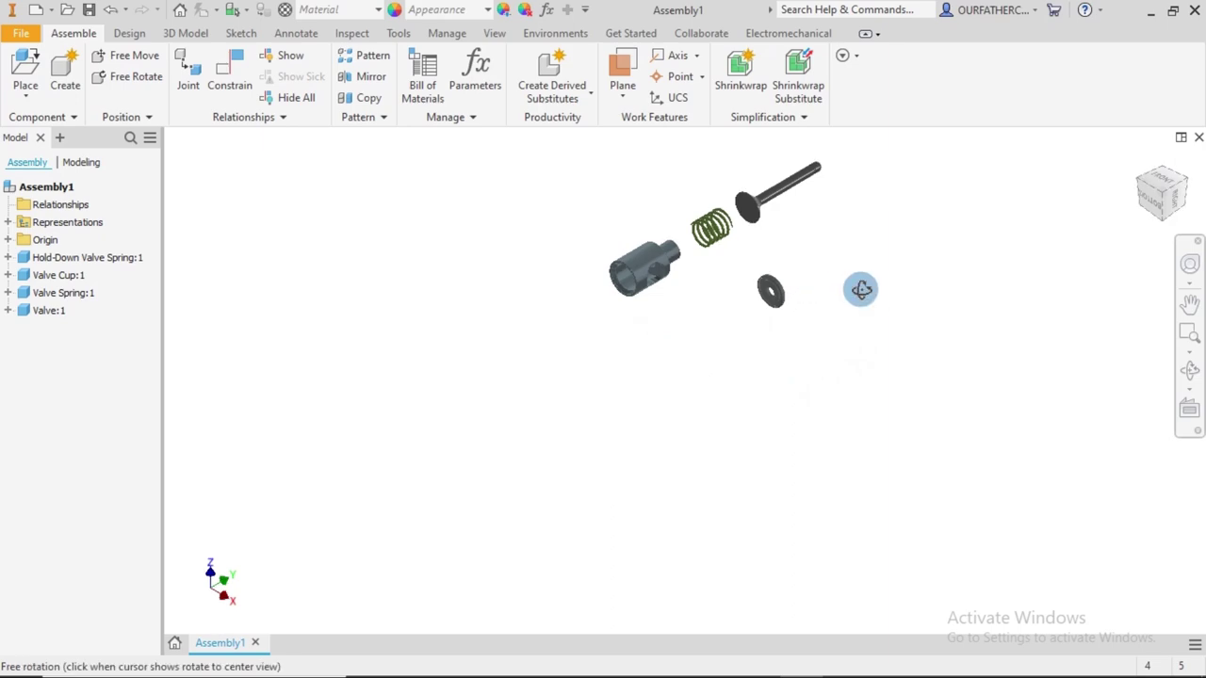
Set the assembly's visual style to Shaded with Edges
shift+middle_drag(862, 286, 832, 277)
scroll(802, 229, down, 3)
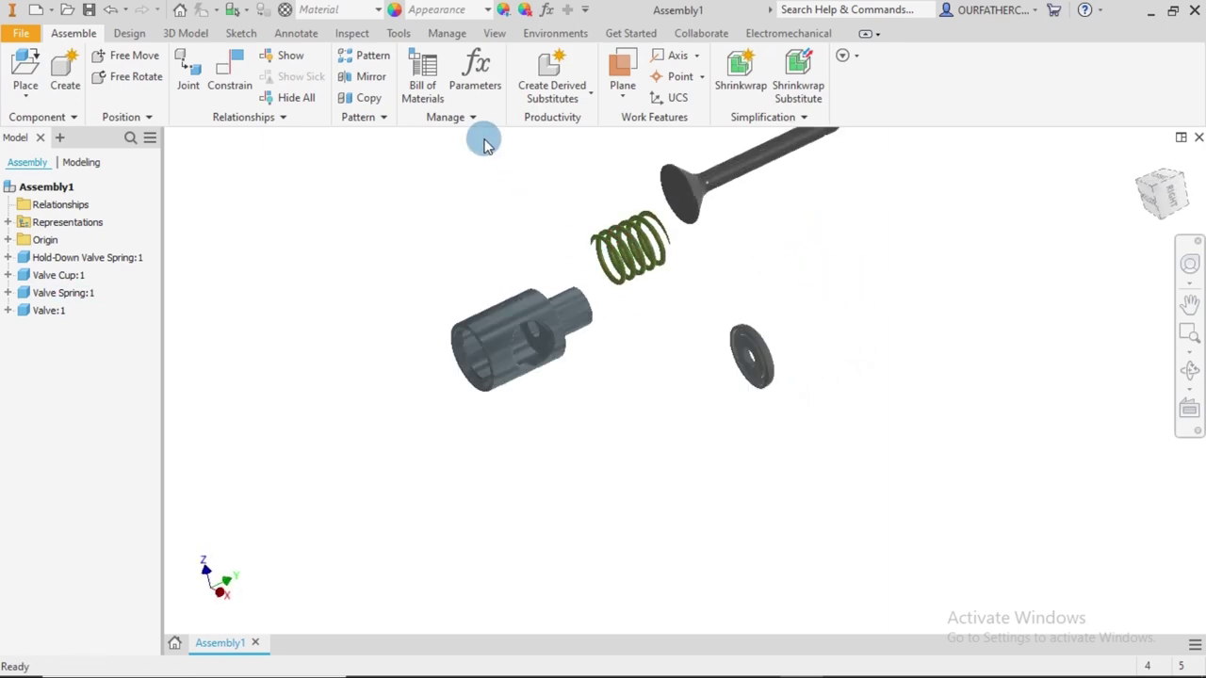
click(497, 33)
click(335, 94)
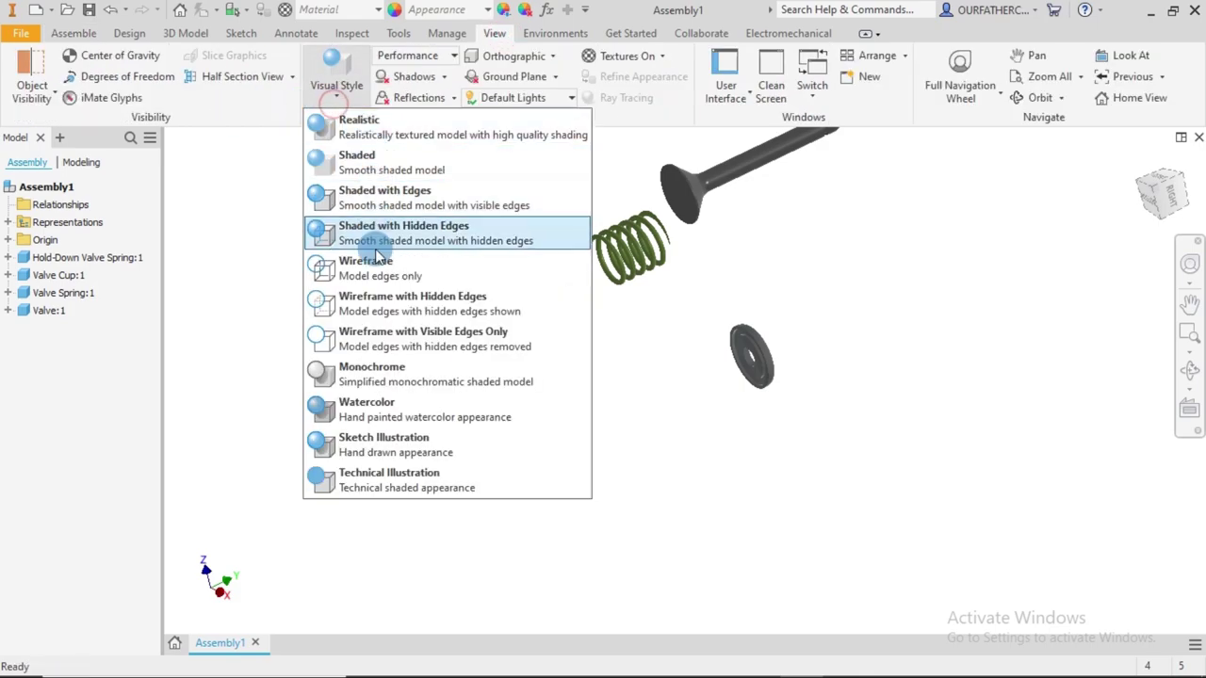
click(381, 205)
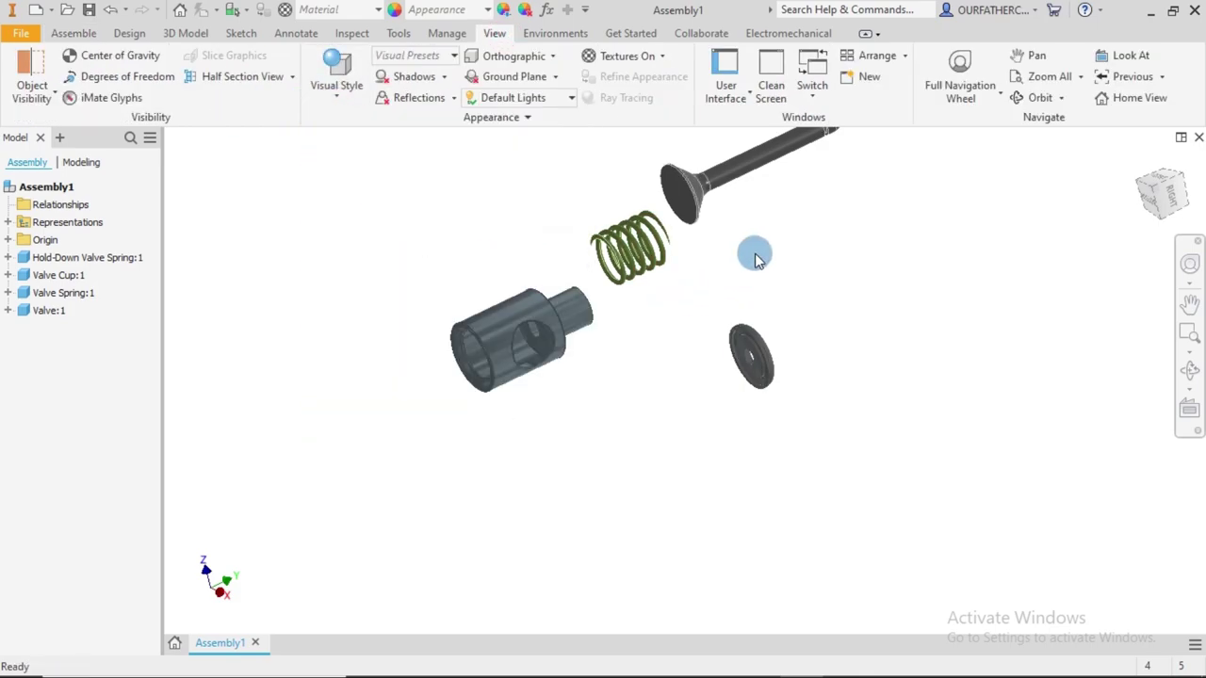
scroll(751, 247, up, 2)
scroll(752, 247, down, 5)
scroll(745, 249, up, 5)
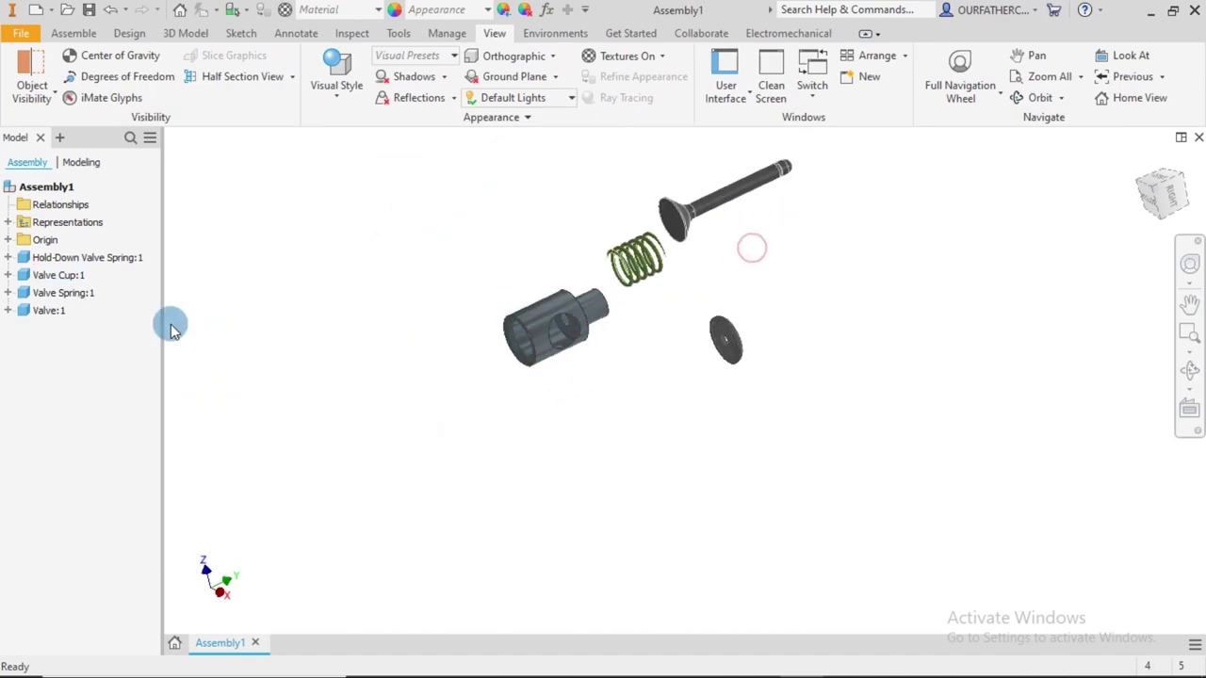
click(525, 329)
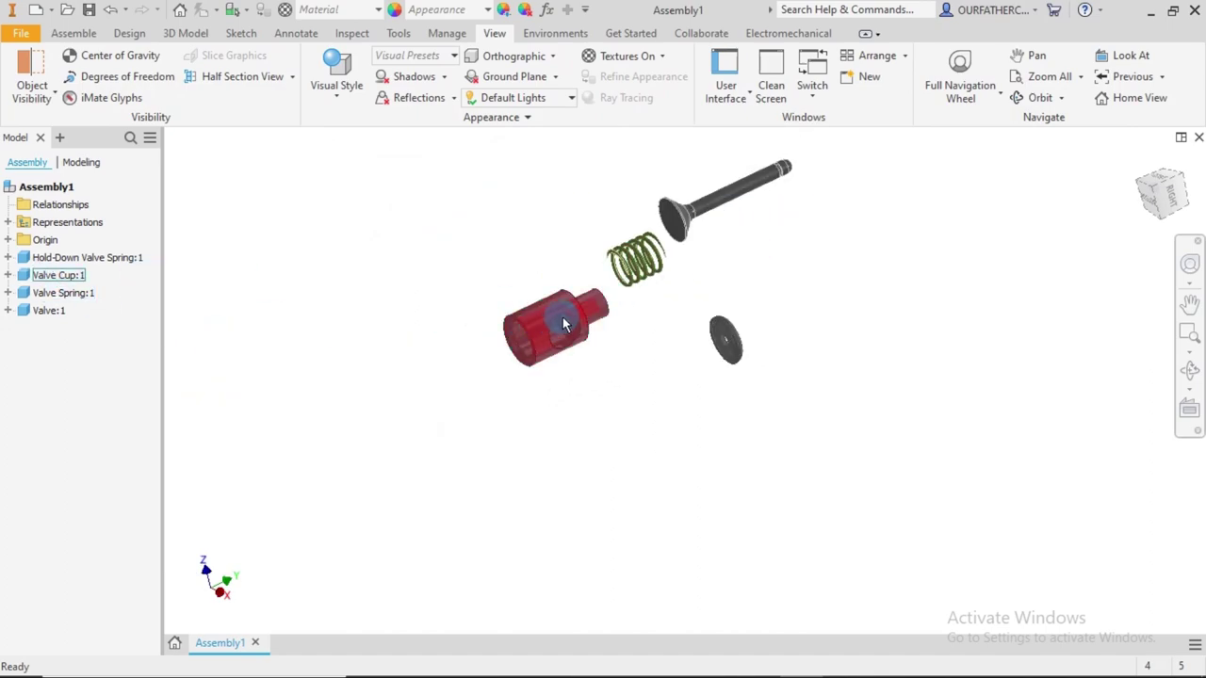
mouse_move(613, 376)
shift+middle_down()
mouse_move(646, 380)
mouse_move(612, 368)
mouse_move(622, 383)
mouse_move(599, 378)
shift+middle_up()
click(527, 311)
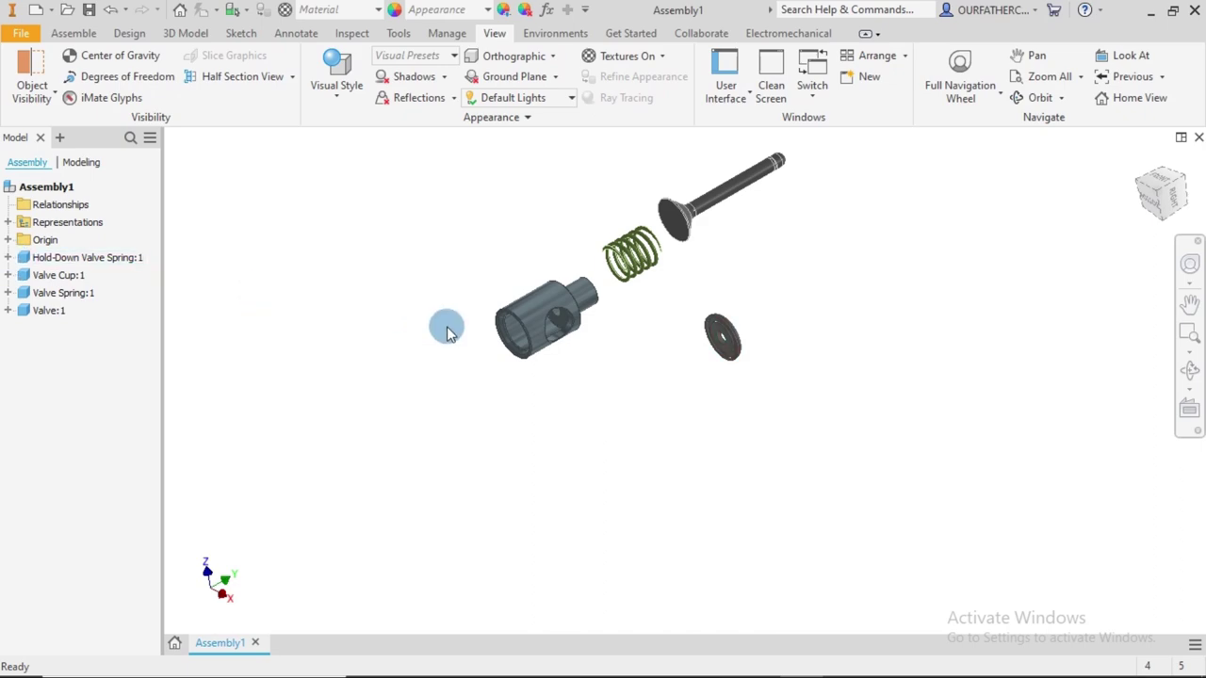
Turn on the visibility of the assembly's XY origin plane
click(8, 241)
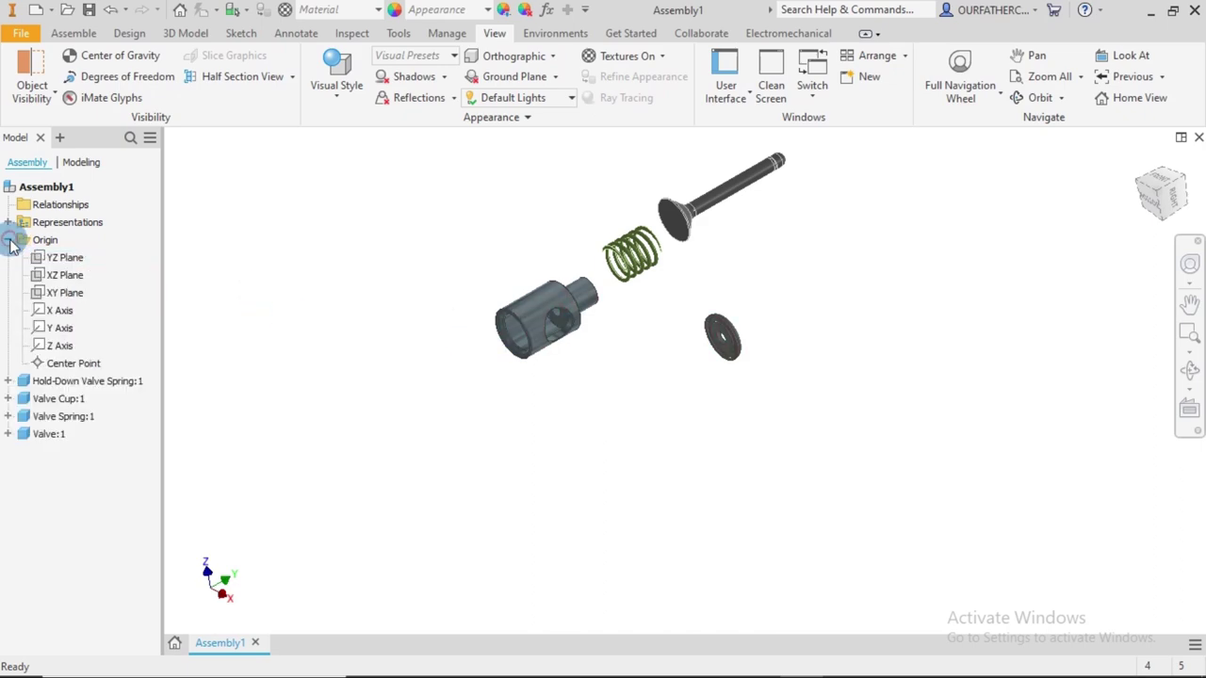
click(59, 297)
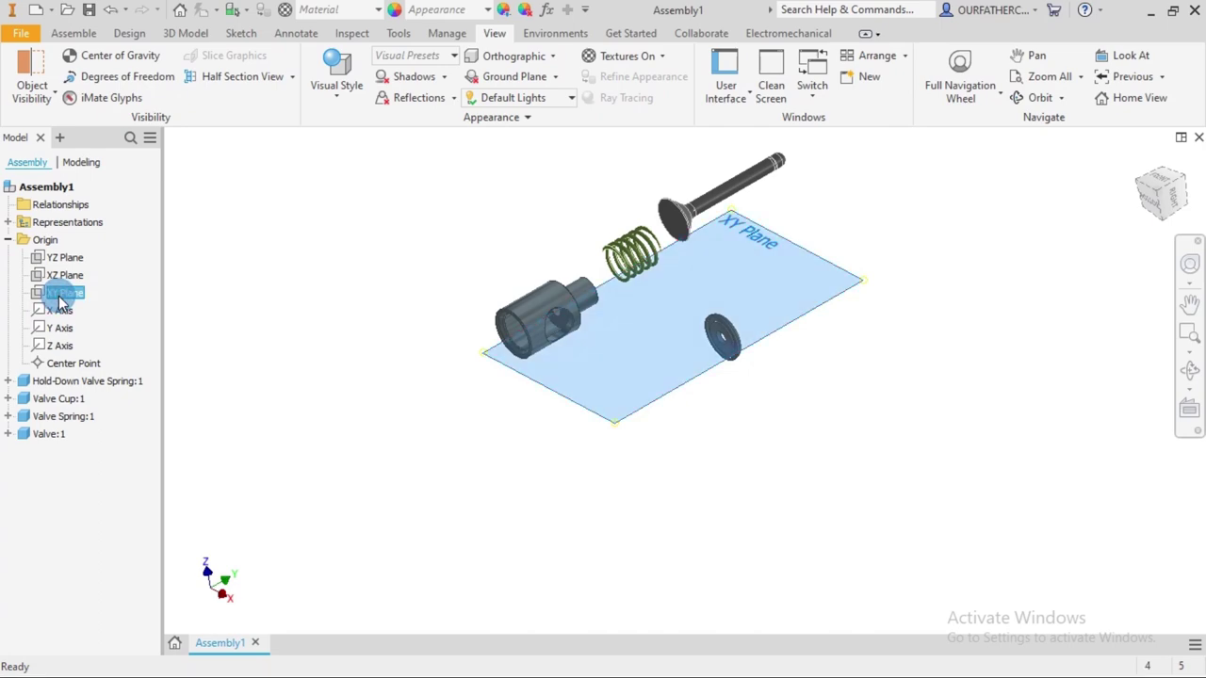
right_click(59, 300)
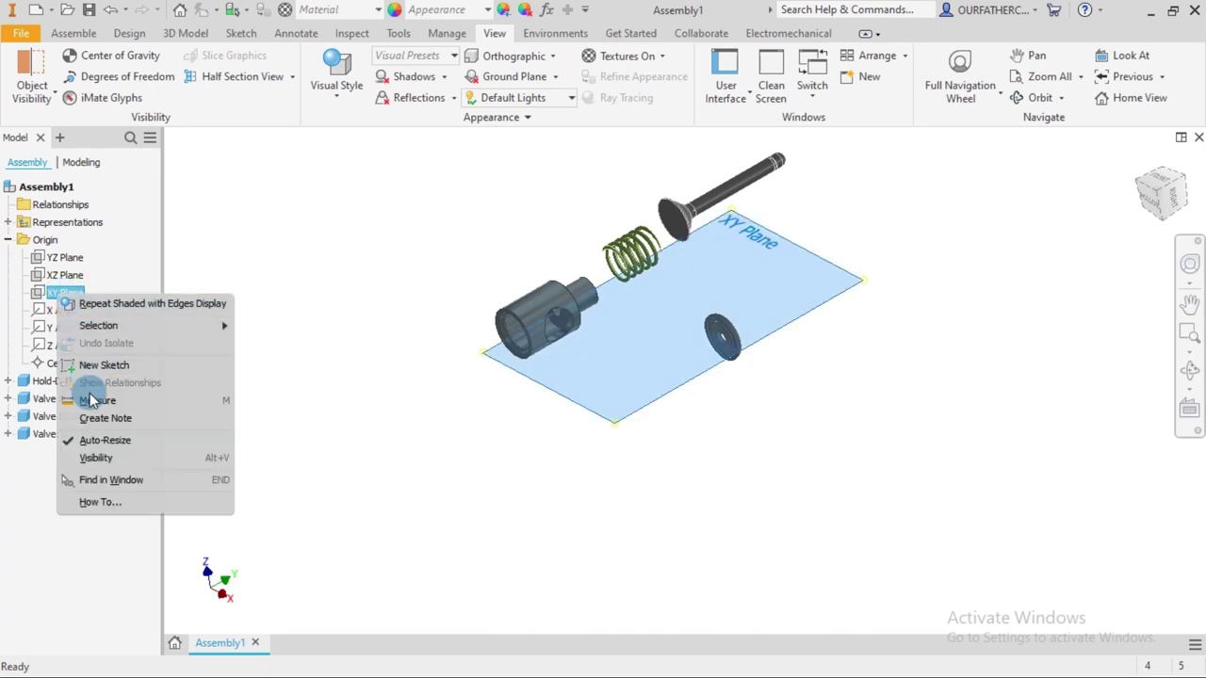
click(94, 458)
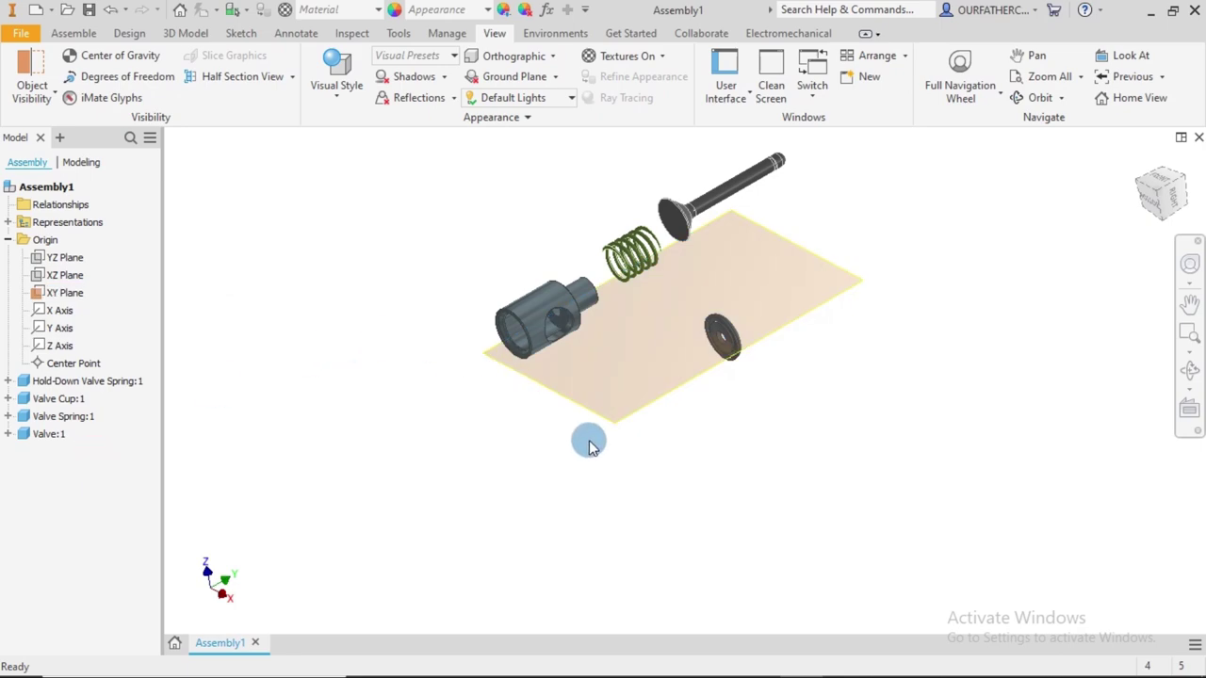
Free-rotate the valve cup until it stands upright, with its narrow stem pointing up from the XY plane
shift+middle_drag(787, 538, 762, 512)
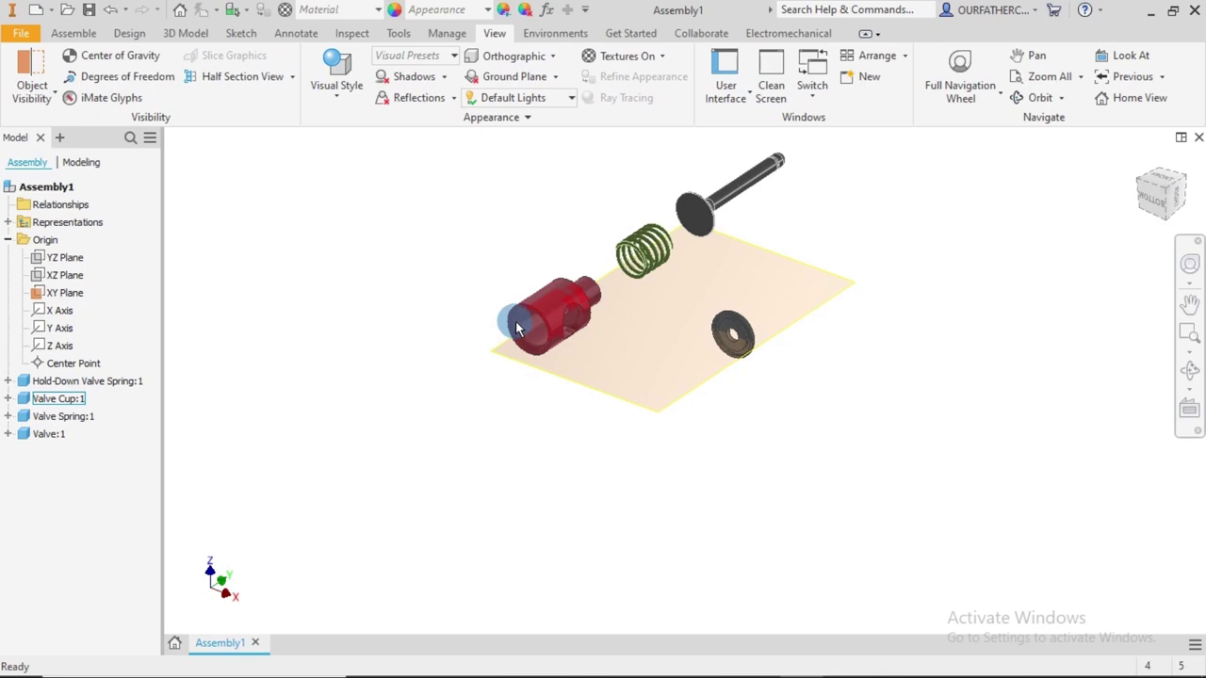
scroll(519, 317, up, 5)
scroll(547, 301, up, 5)
scroll(382, 143, down, 3)
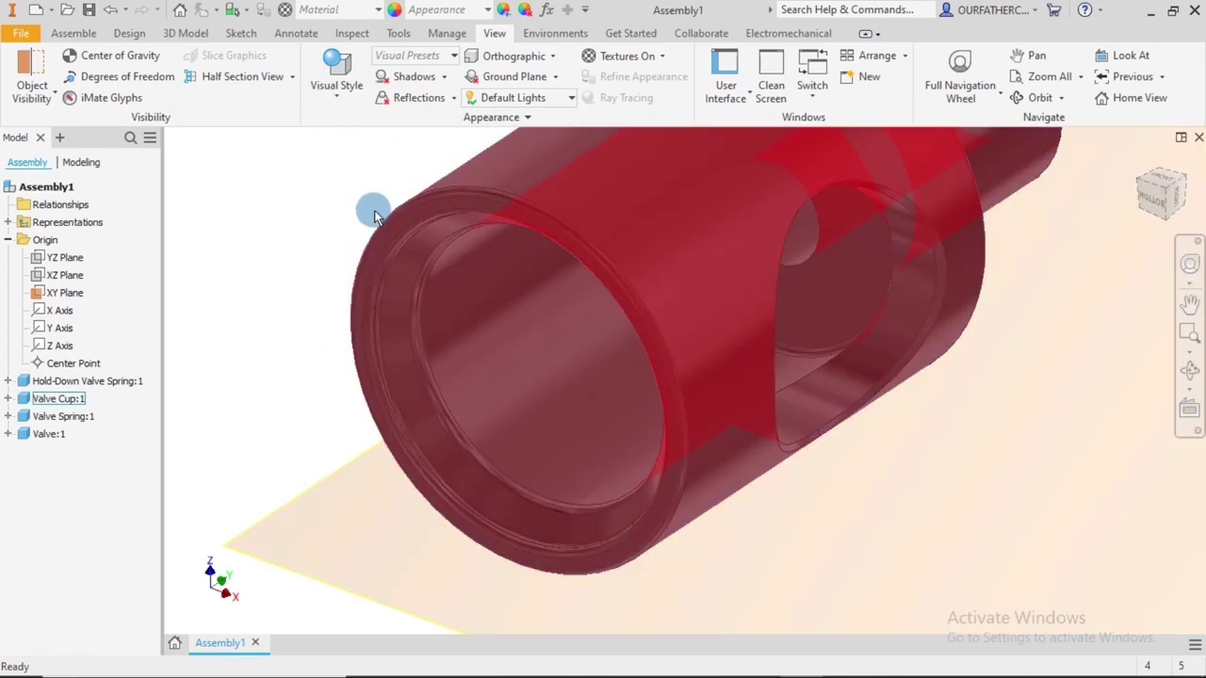
click(83, 34)
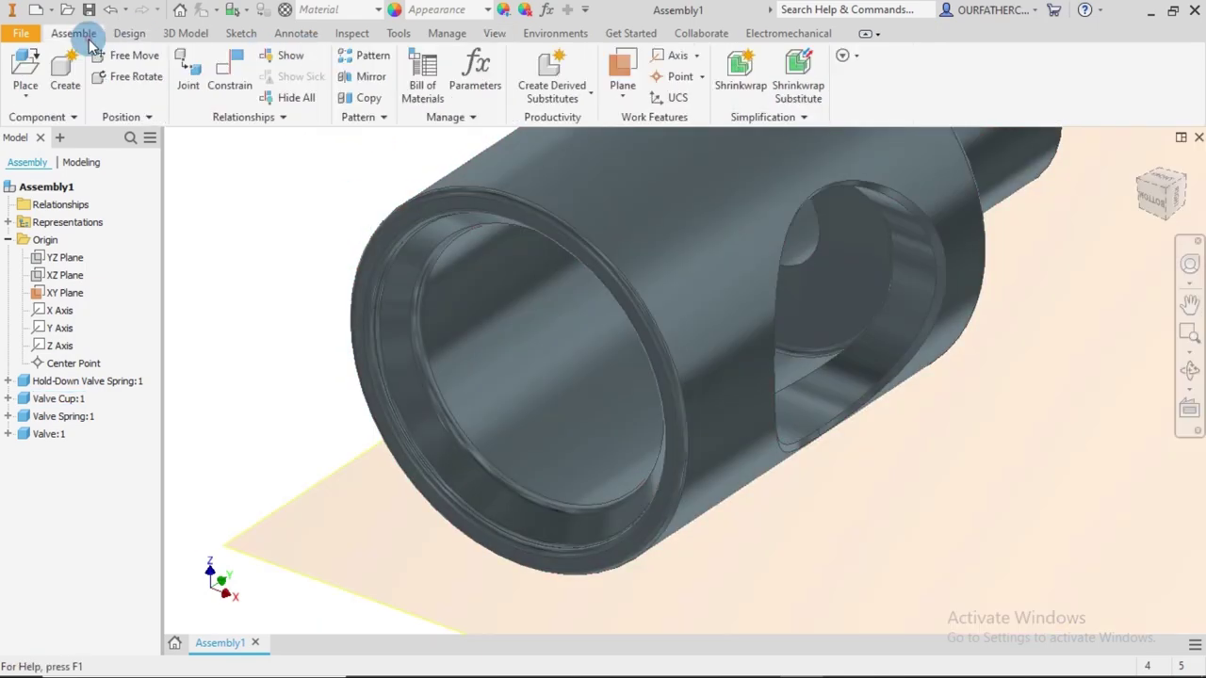
click(120, 79)
click(557, 174)
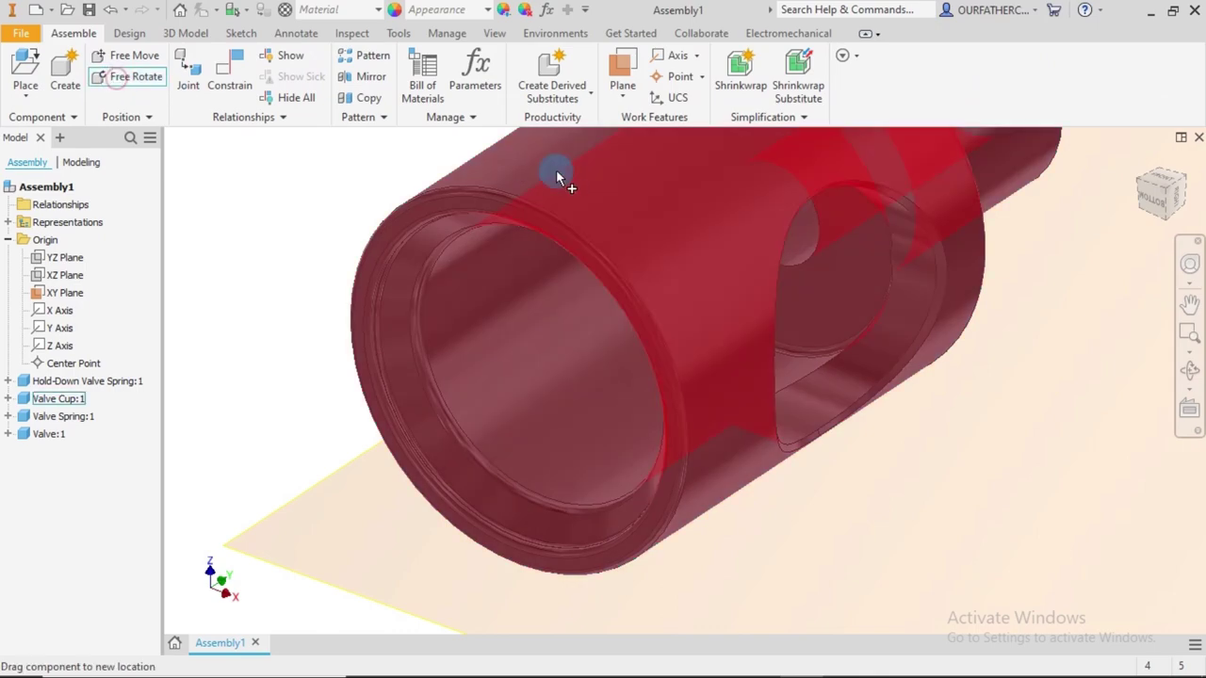
scroll(496, 173, down, 5)
drag(496, 169, 458, 264)
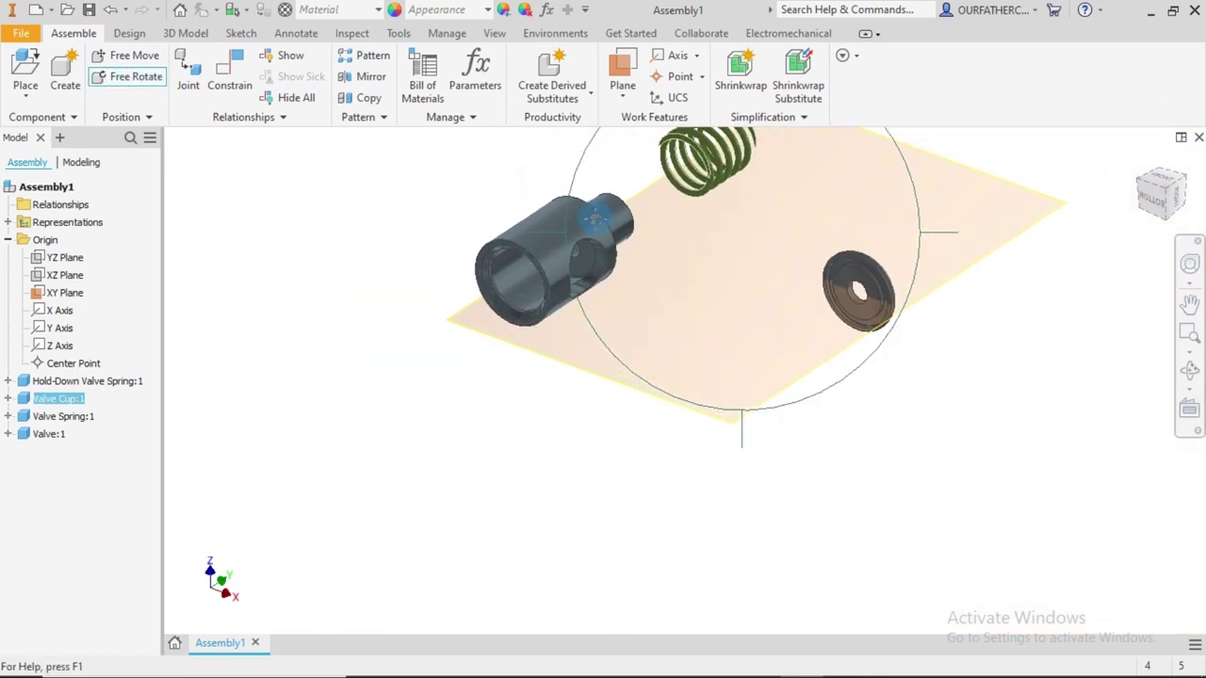
click(503, 234)
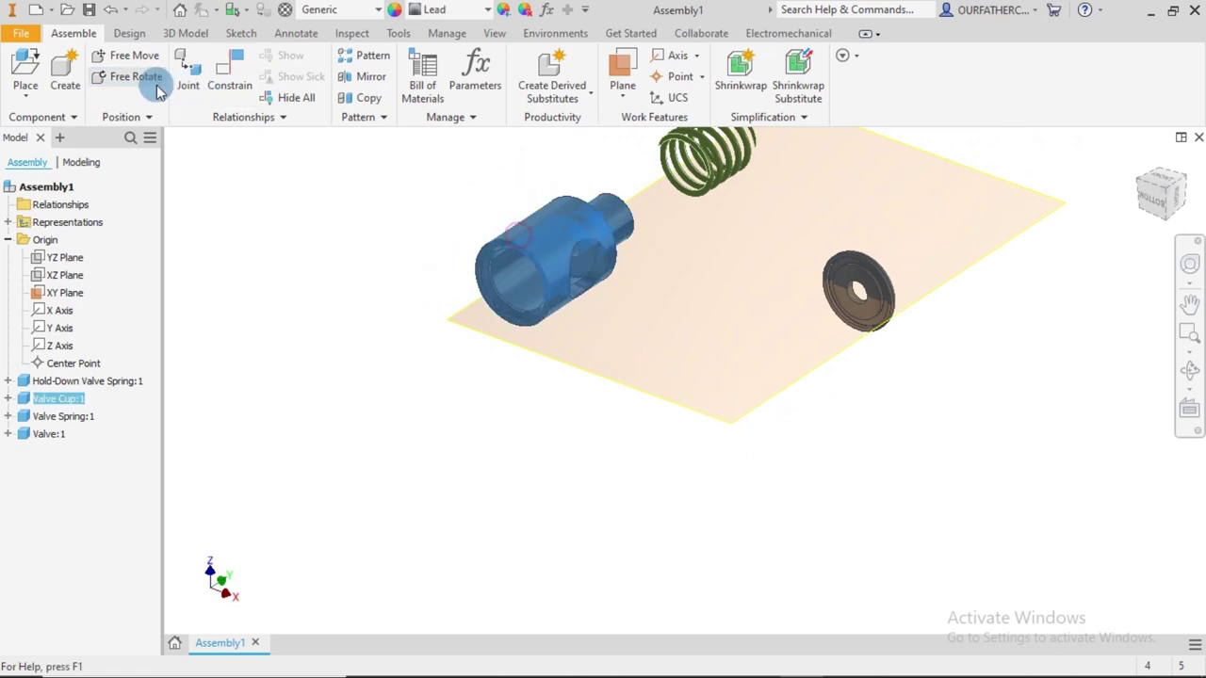
click(140, 81)
drag(603, 188, 438, 118)
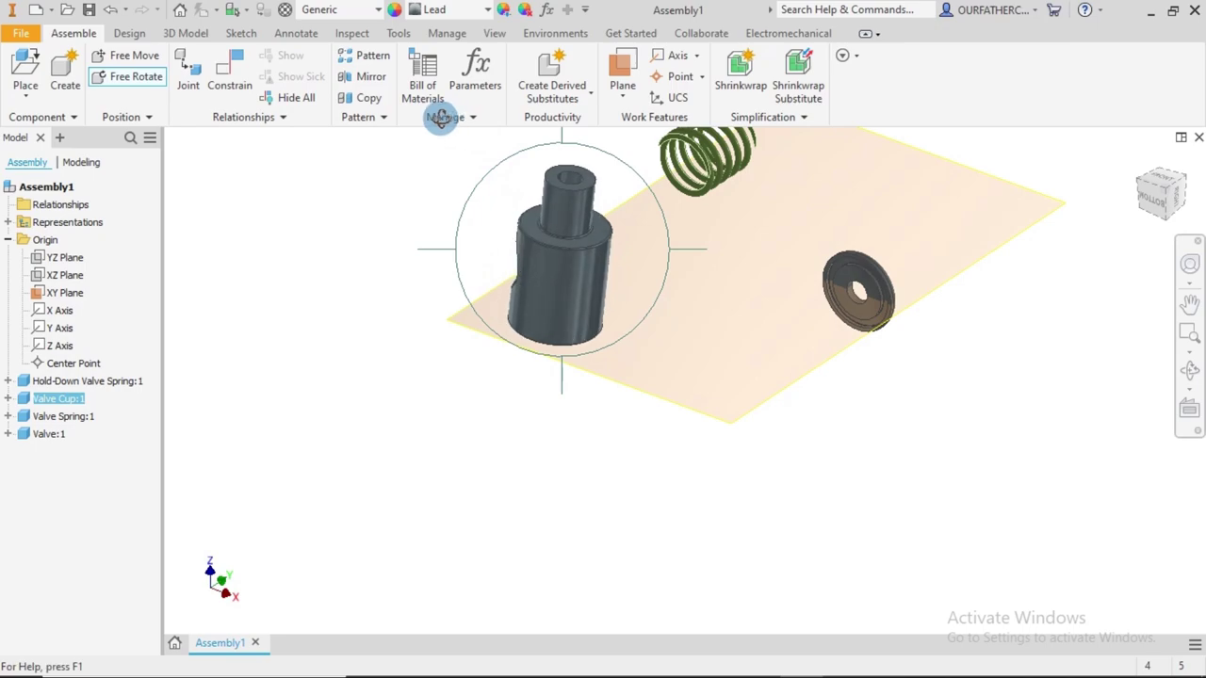
Finish the free rotation and move the valve cup upward in the assembly, with its open underside in view
key(Escape)
drag(577, 269, 545, 185)
shift+middle_drag(418, 408, 446, 342)
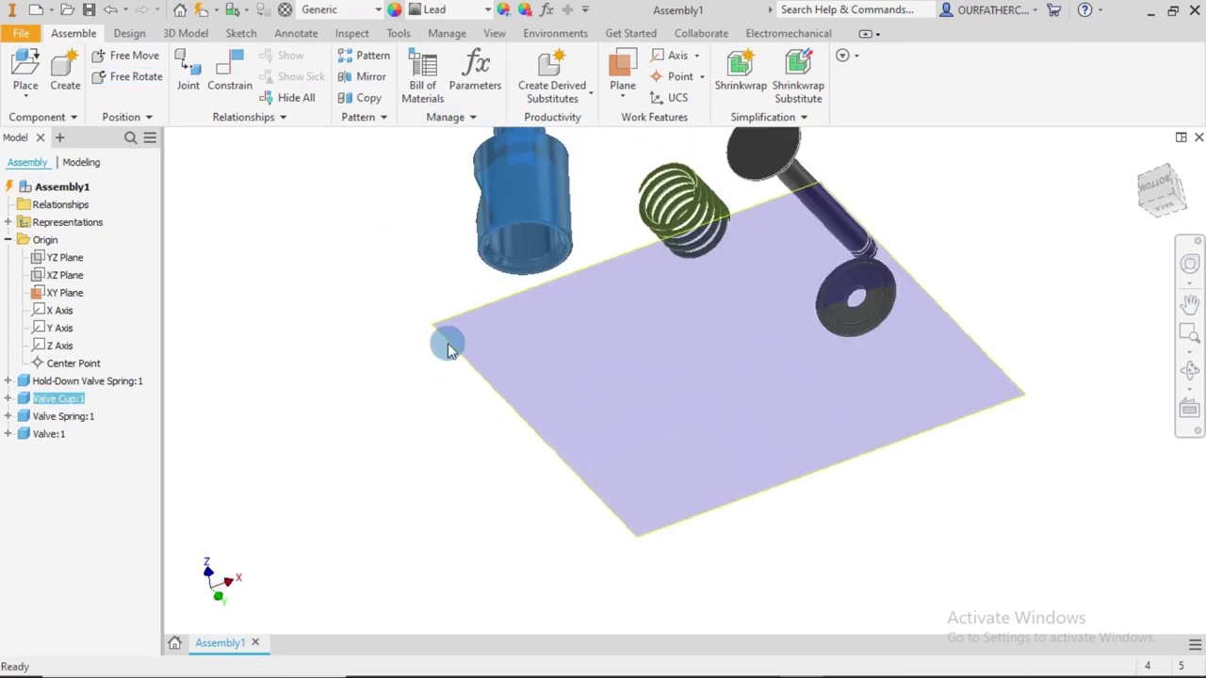
Mate the valve cup's open-end rim face to the assembly's XY plane with a 0 mm offset
scroll(572, 213, up, 5)
click(572, 213)
key(c)
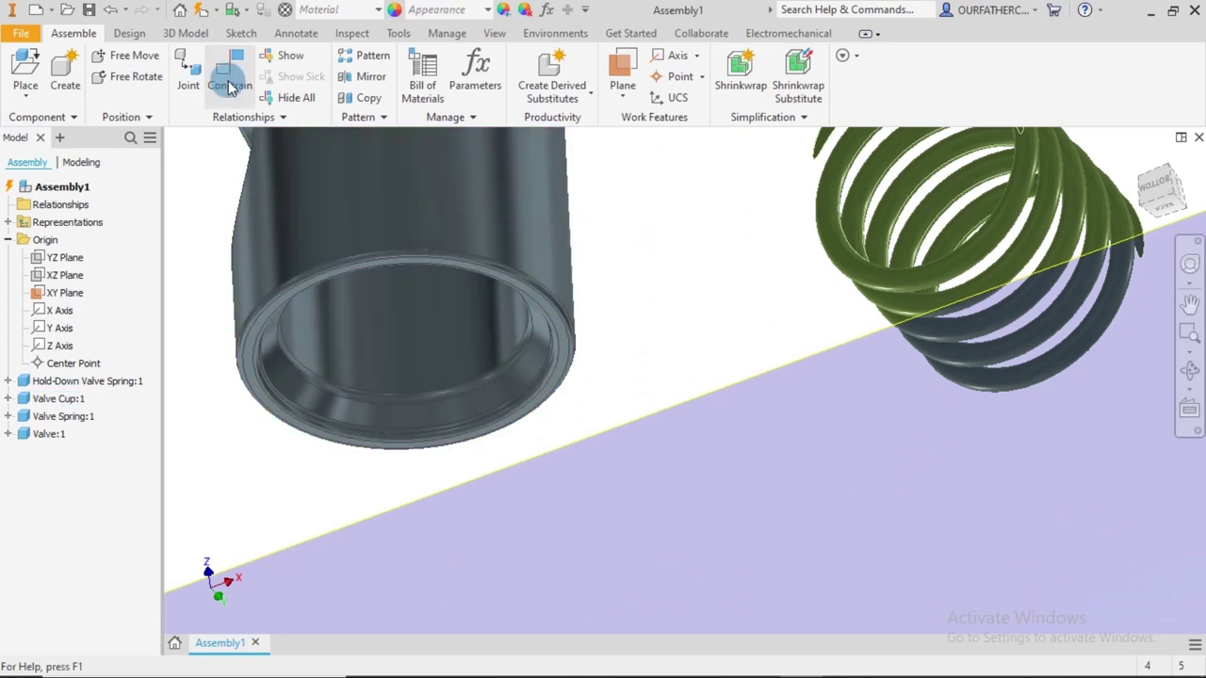
scroll(563, 330, up, 3)
click(562, 299)
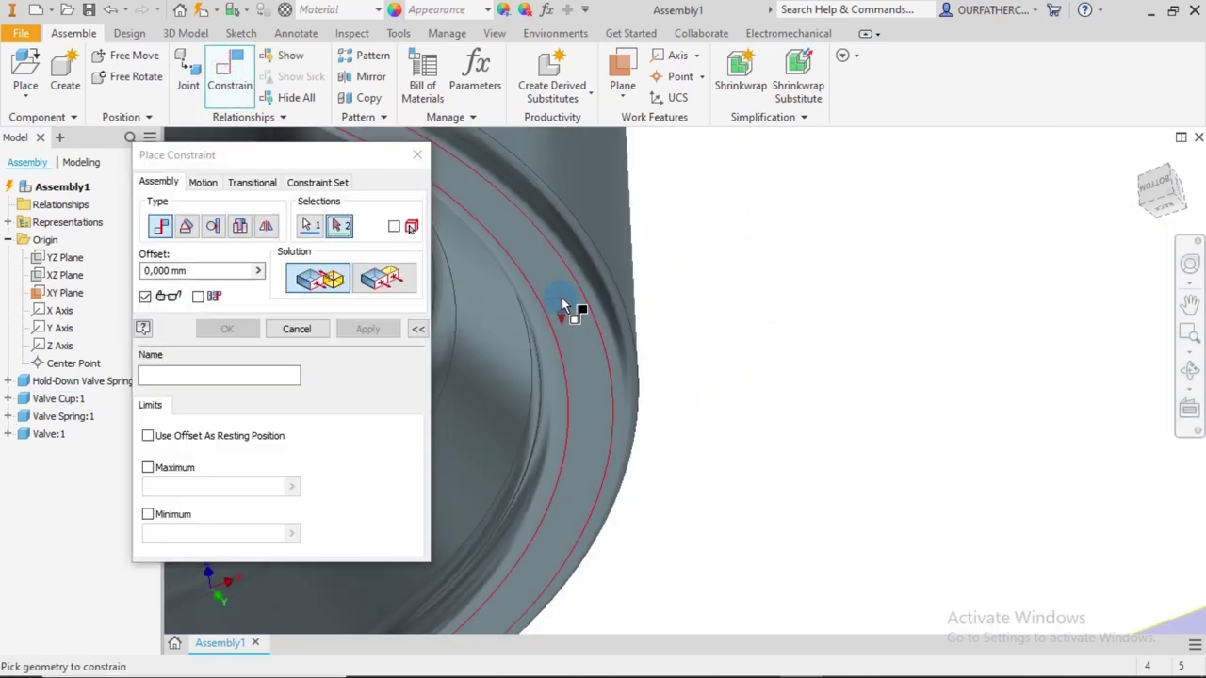
scroll(561, 298, down, 2)
scroll(664, 339, down, 3)
shift+middle_drag(708, 311, 709, 370)
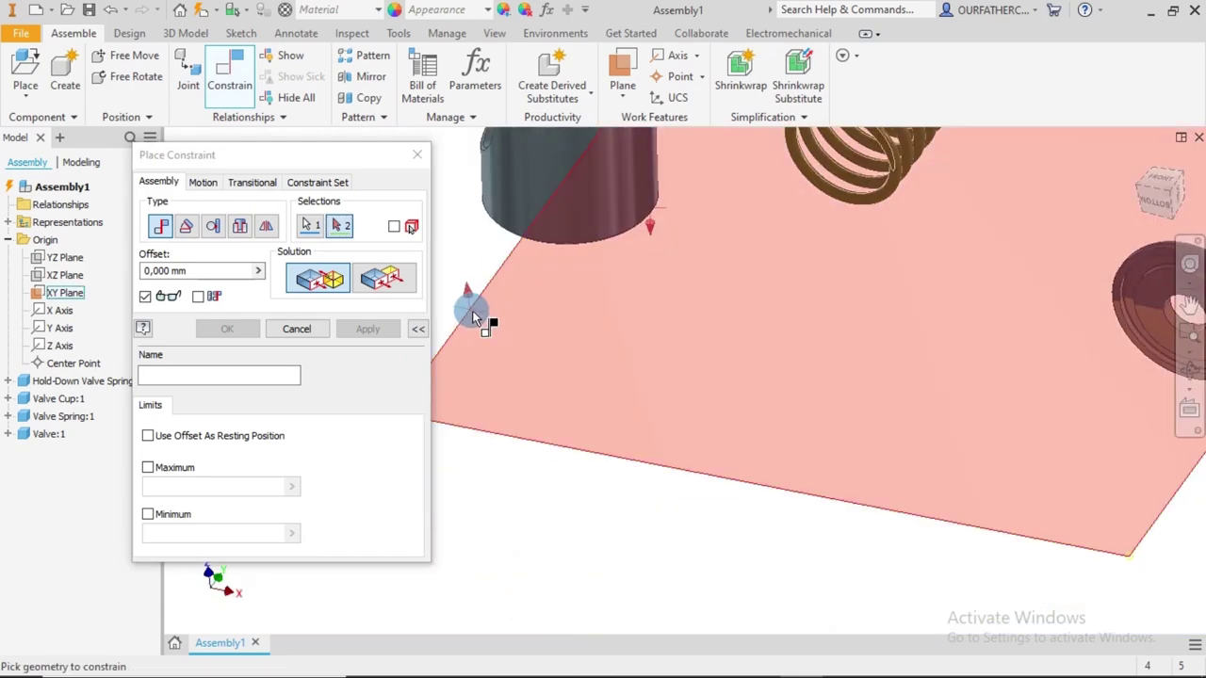
click(481, 313)
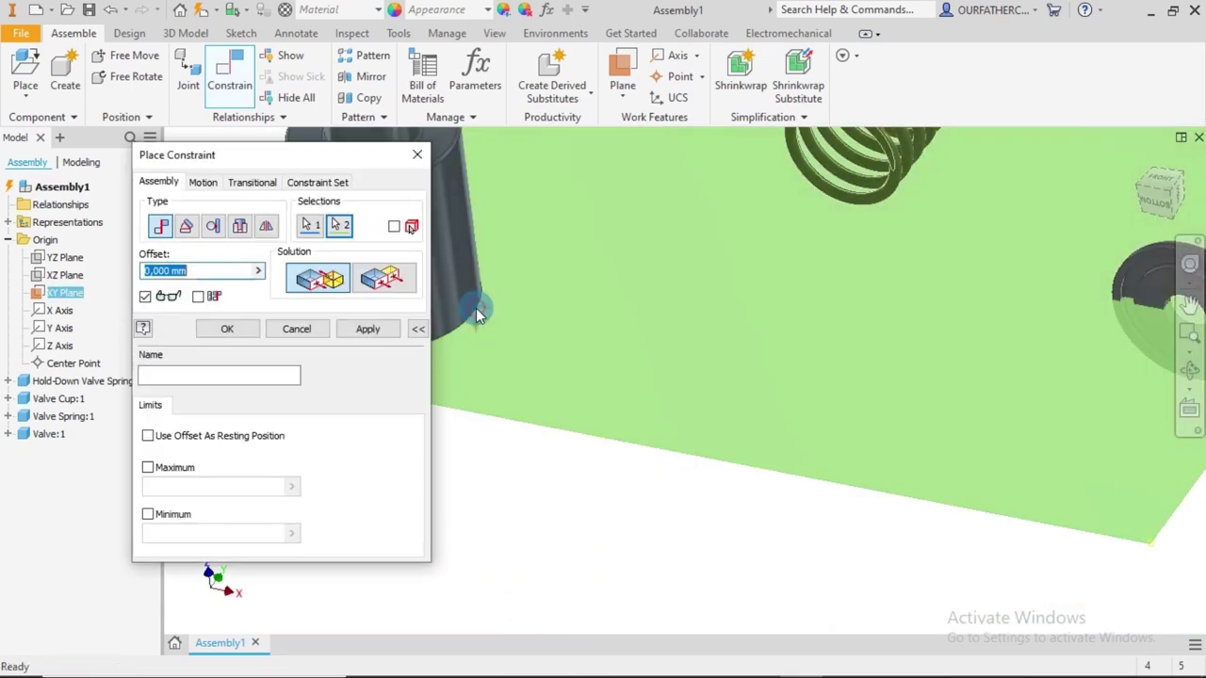
scroll(530, 339, down, 4)
middle_drag(531, 339, 688, 391)
scroll(686, 387, up, 4)
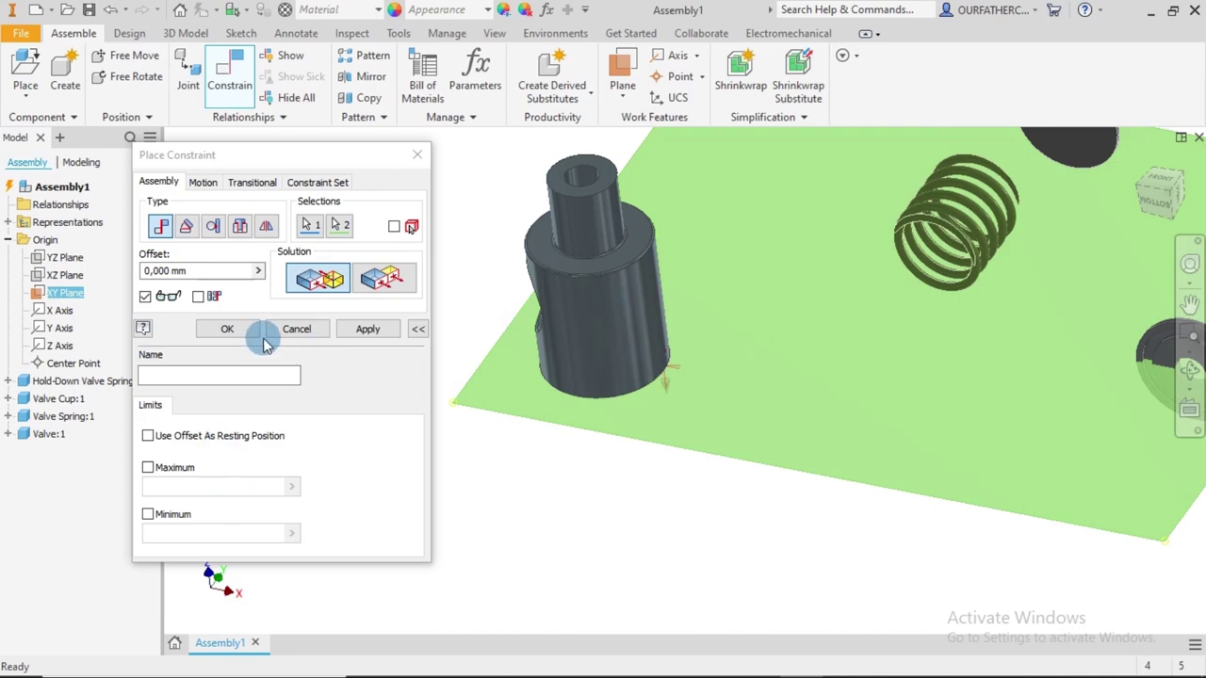
click(377, 331)
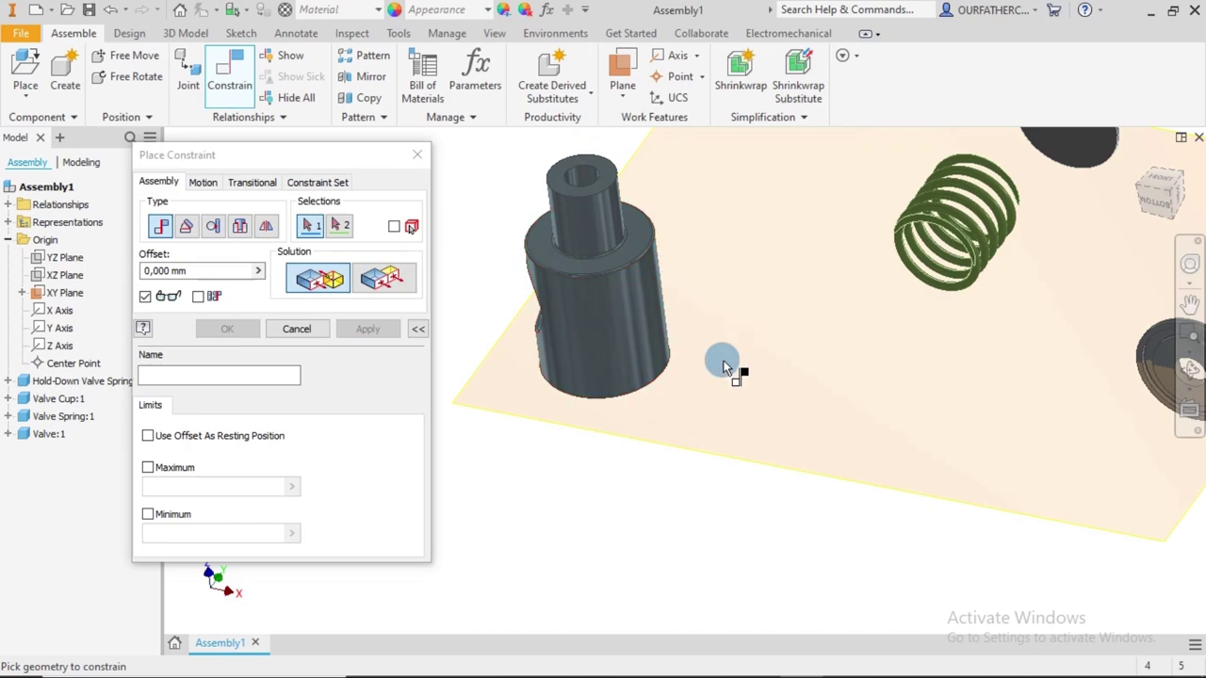
click(296, 328)
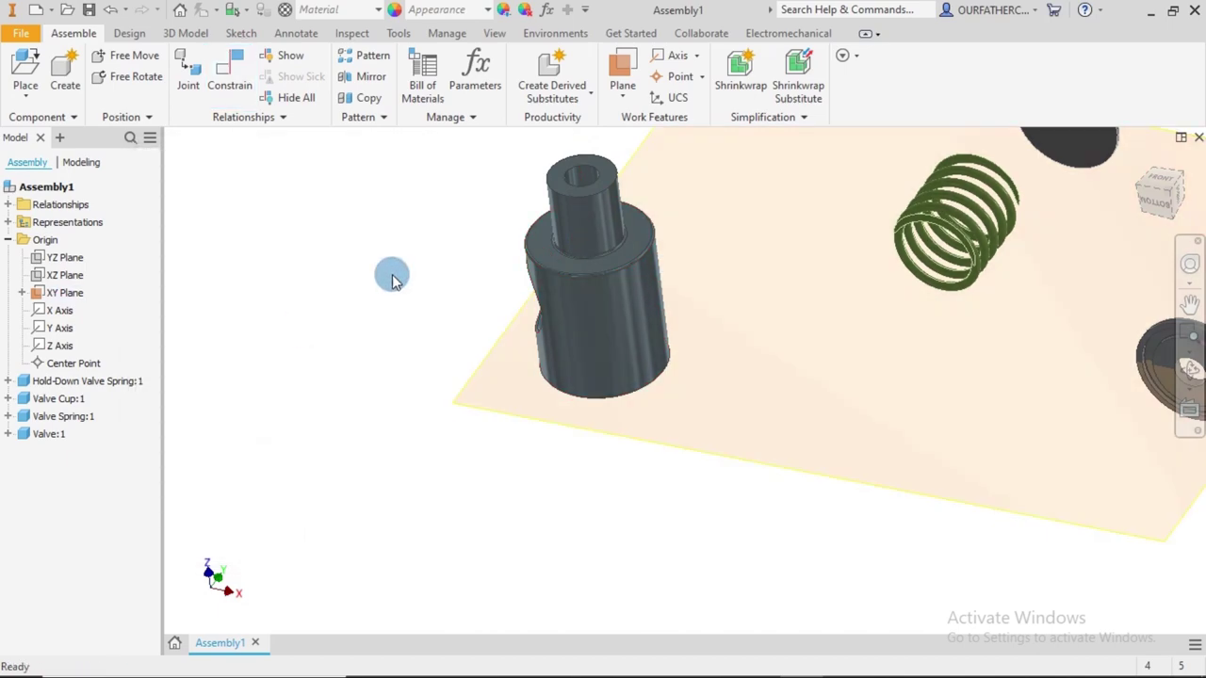
Ground the valve cup in place and return to the isometric home view of the assembly
right_click(589, 248)
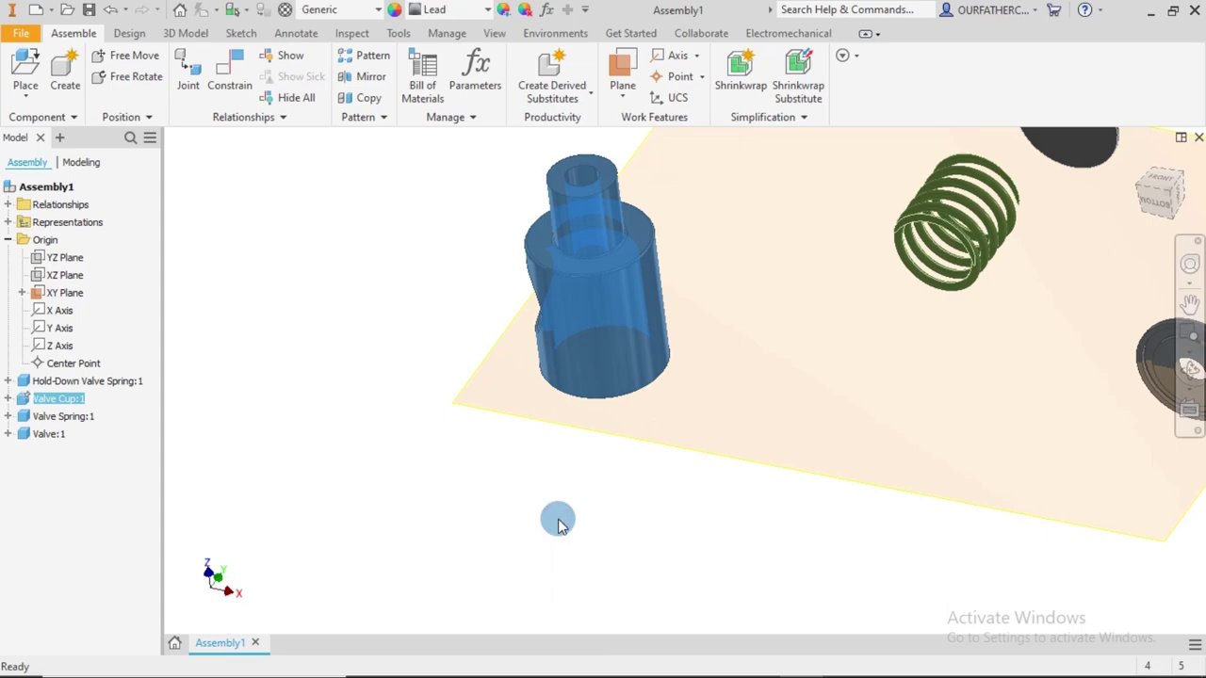
click(1137, 168)
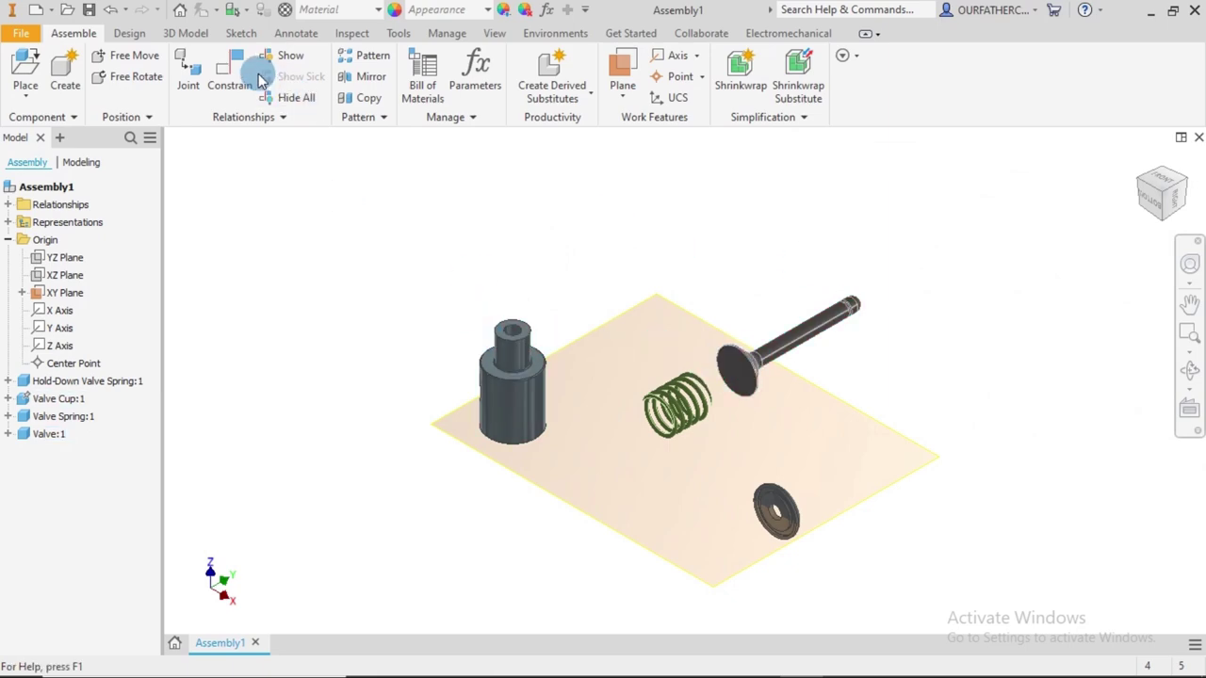
Set up a Mate constraint between the valve stem's axis and the axis of the valve cup's stem bore, with 0 mm offset
click(234, 75)
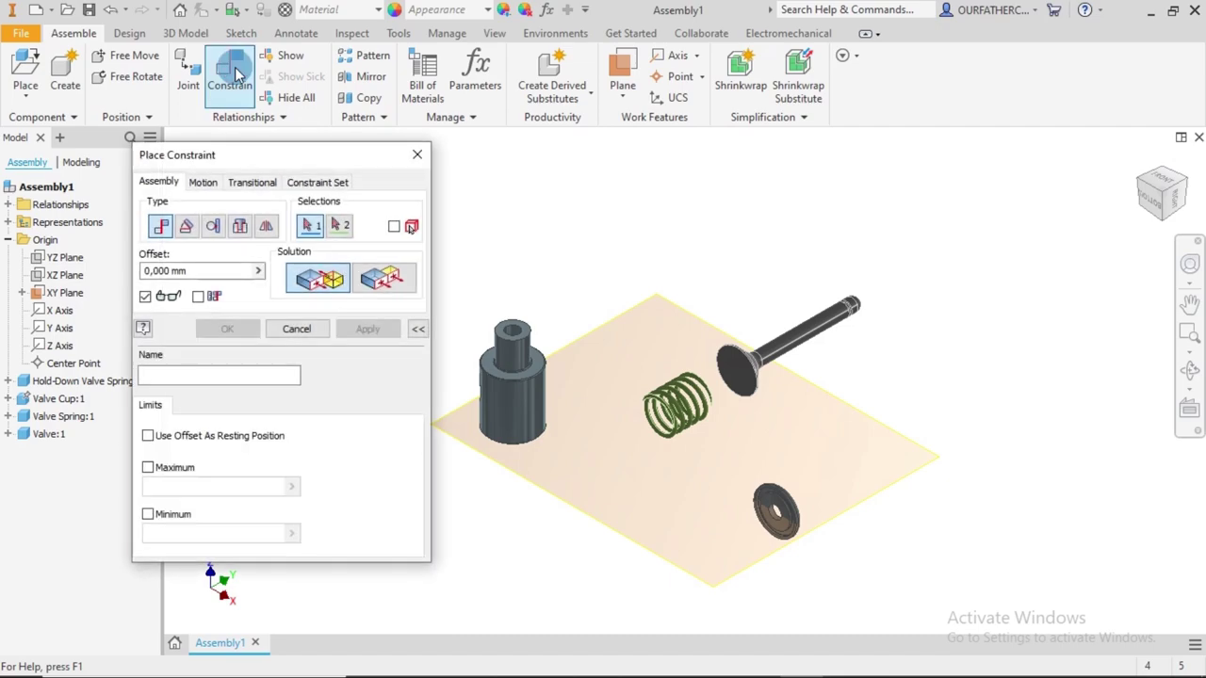
click(813, 321)
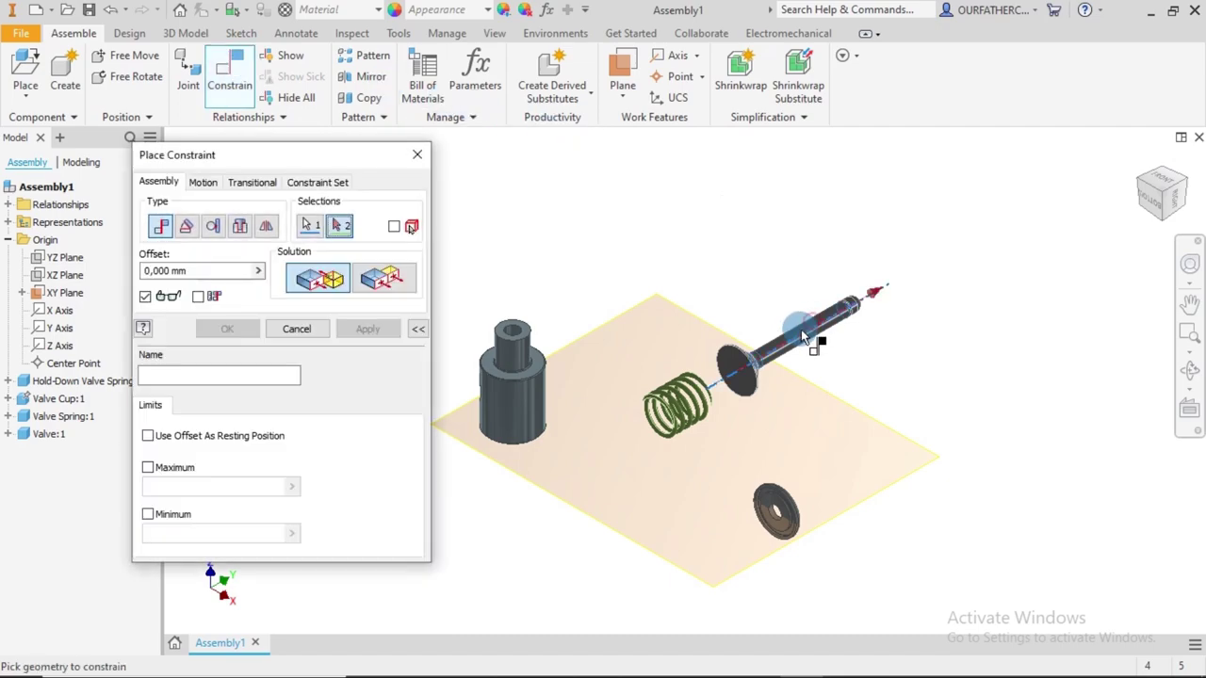
scroll(827, 331, up, 2)
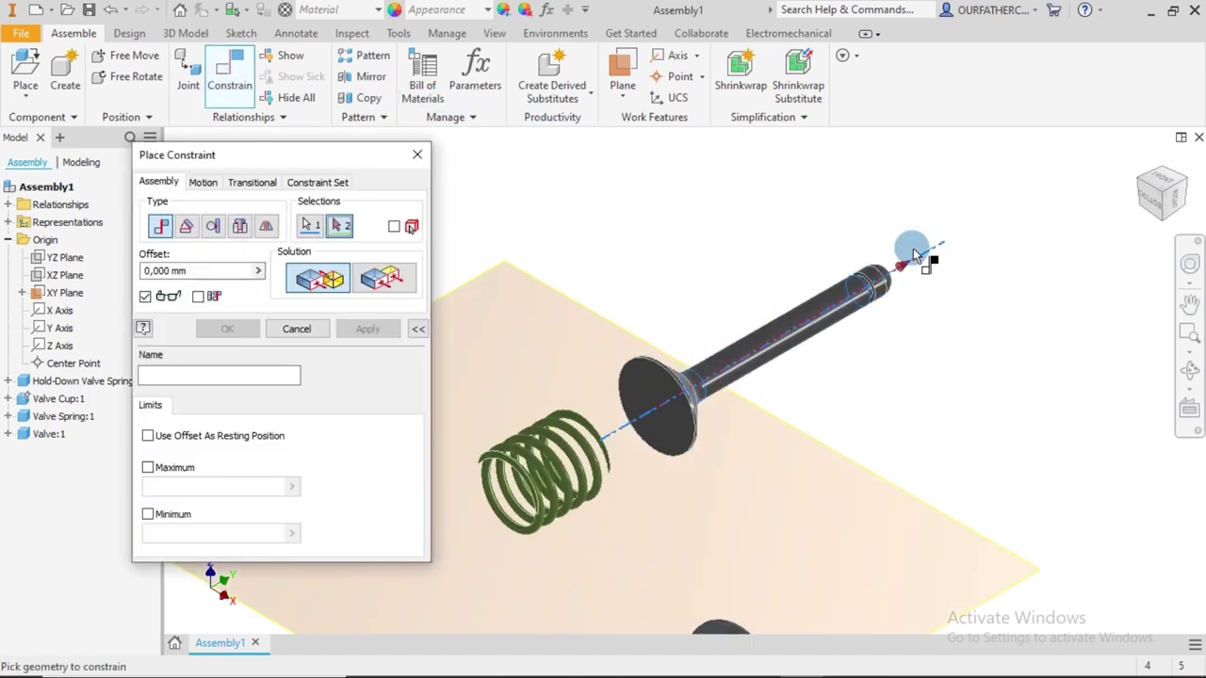
scroll(899, 302, down, 4)
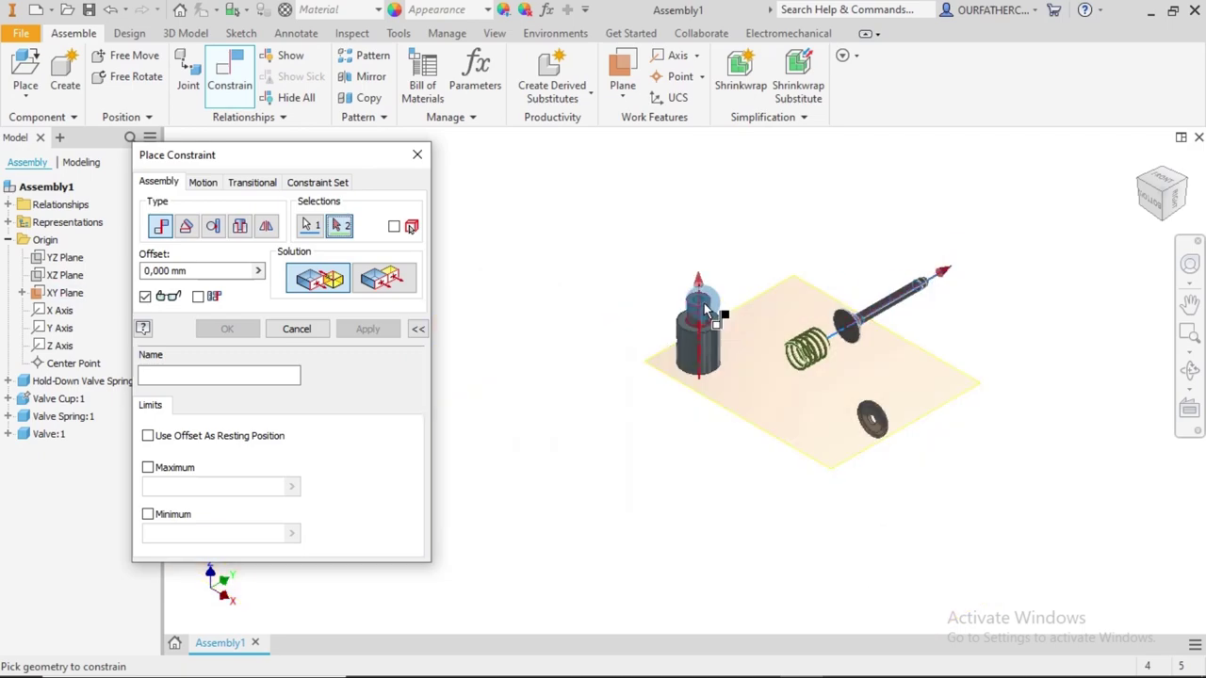
scroll(715, 317, up, 2)
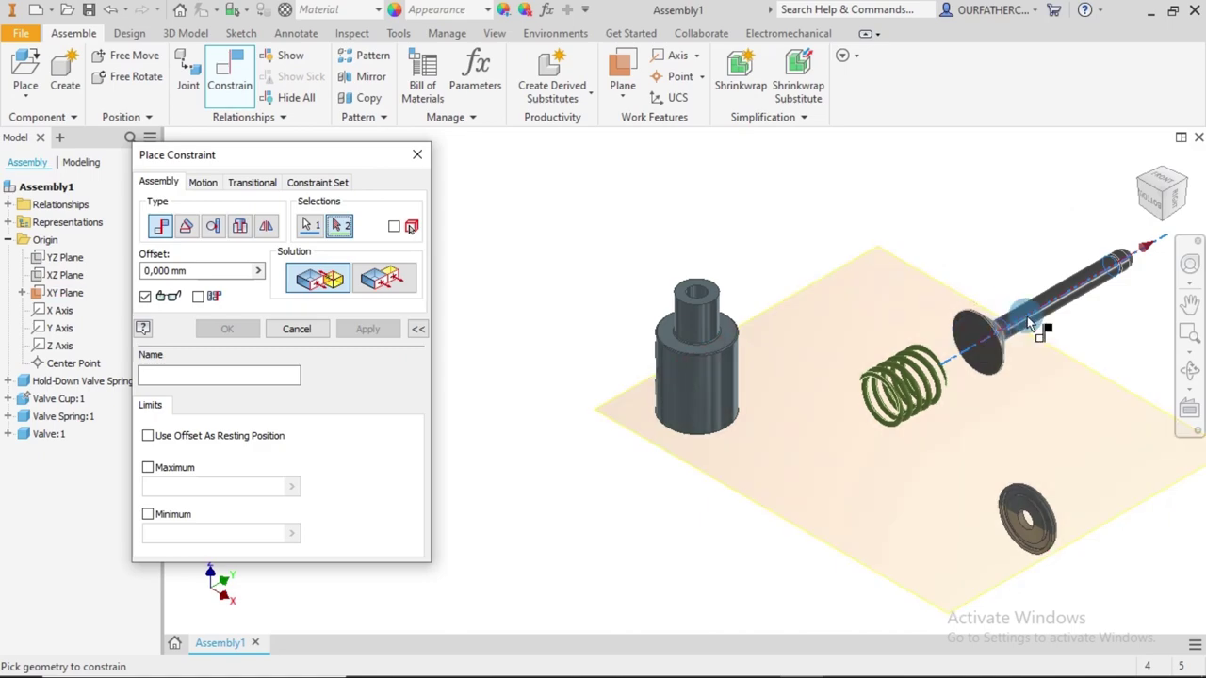
scroll(712, 269, up, 2)
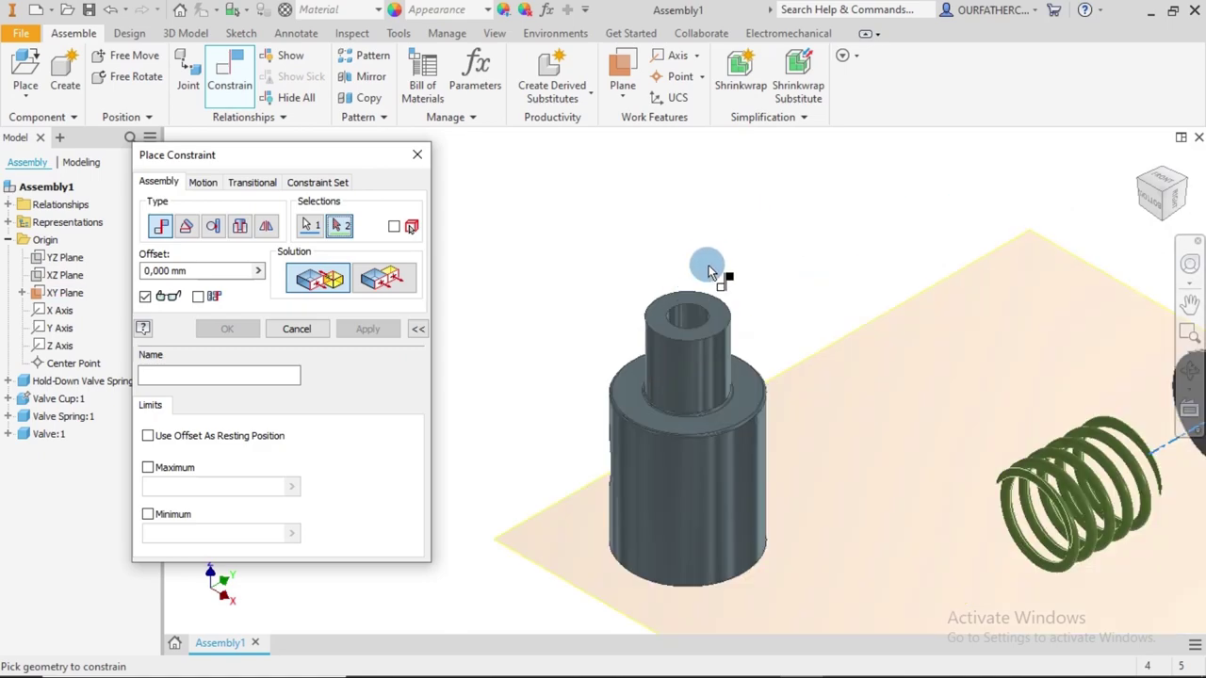
scroll(695, 323, up, 2)
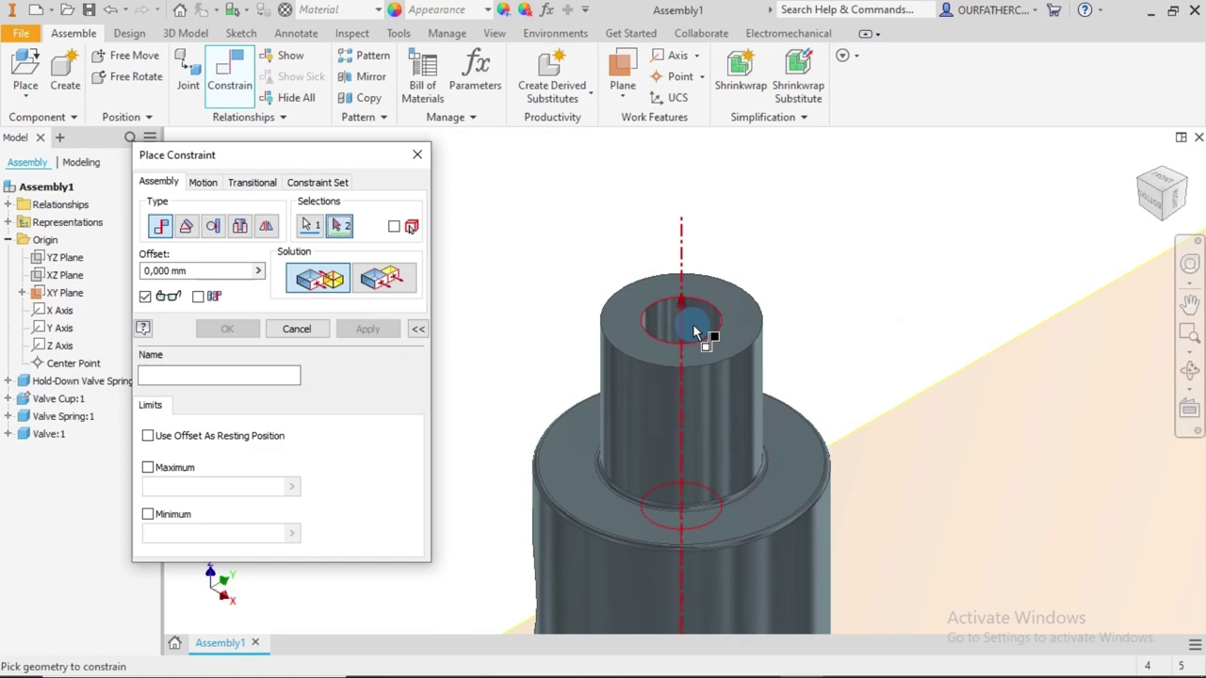
click(692, 326)
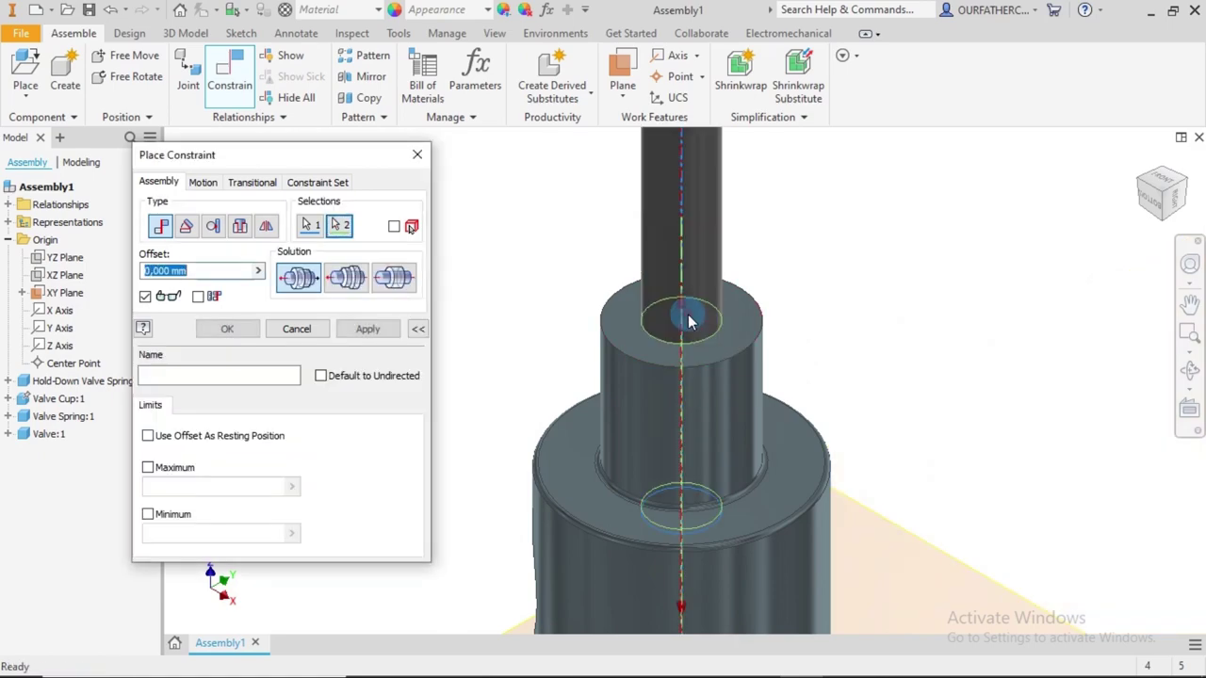
scroll(692, 323, down, 3)
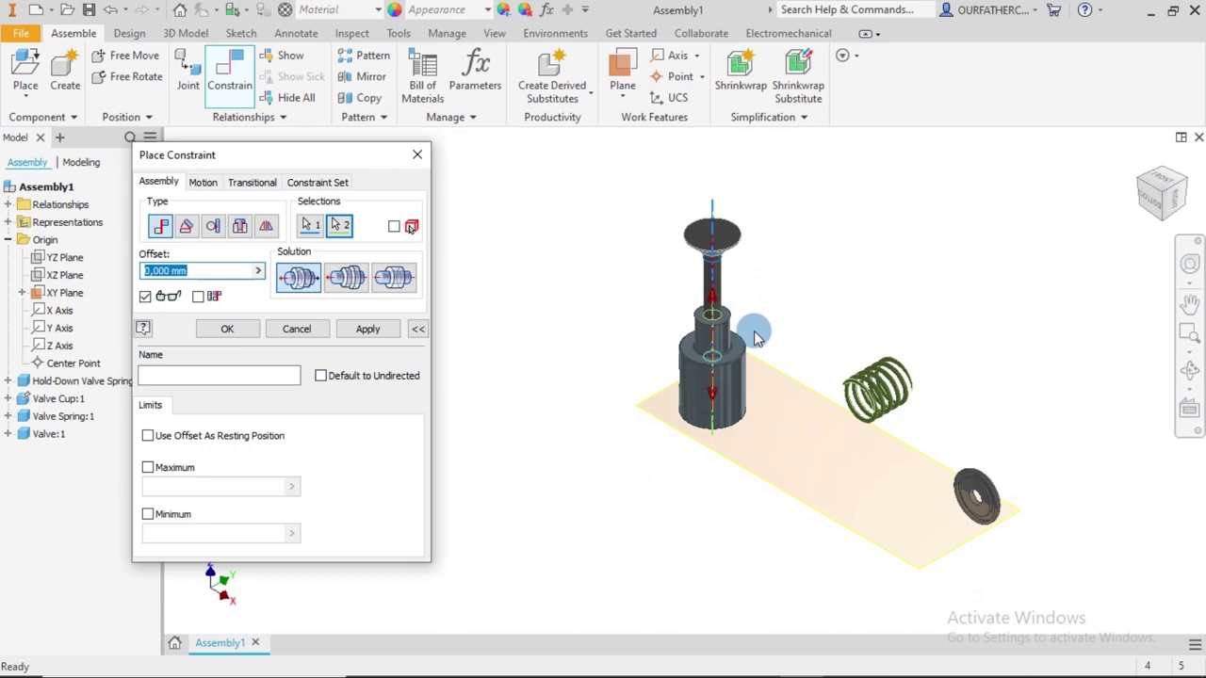
scroll(757, 324, up, 2)
scroll(779, 252, down, 2)
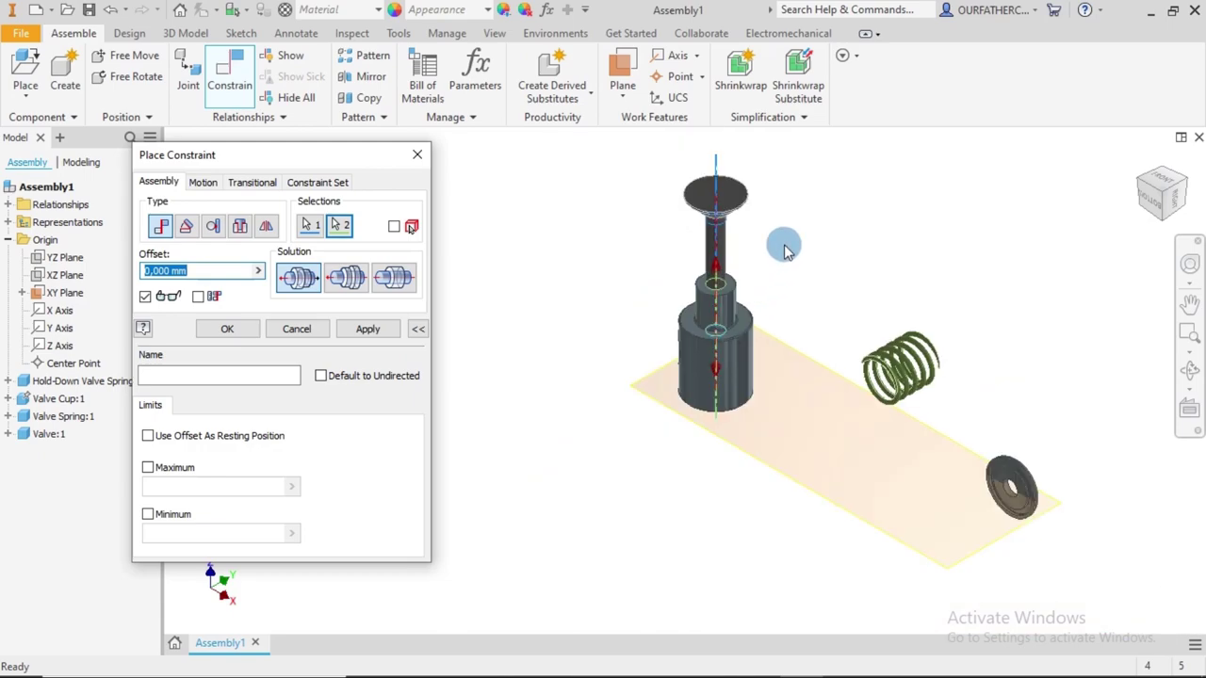
middle_drag(781, 245, 761, 268)
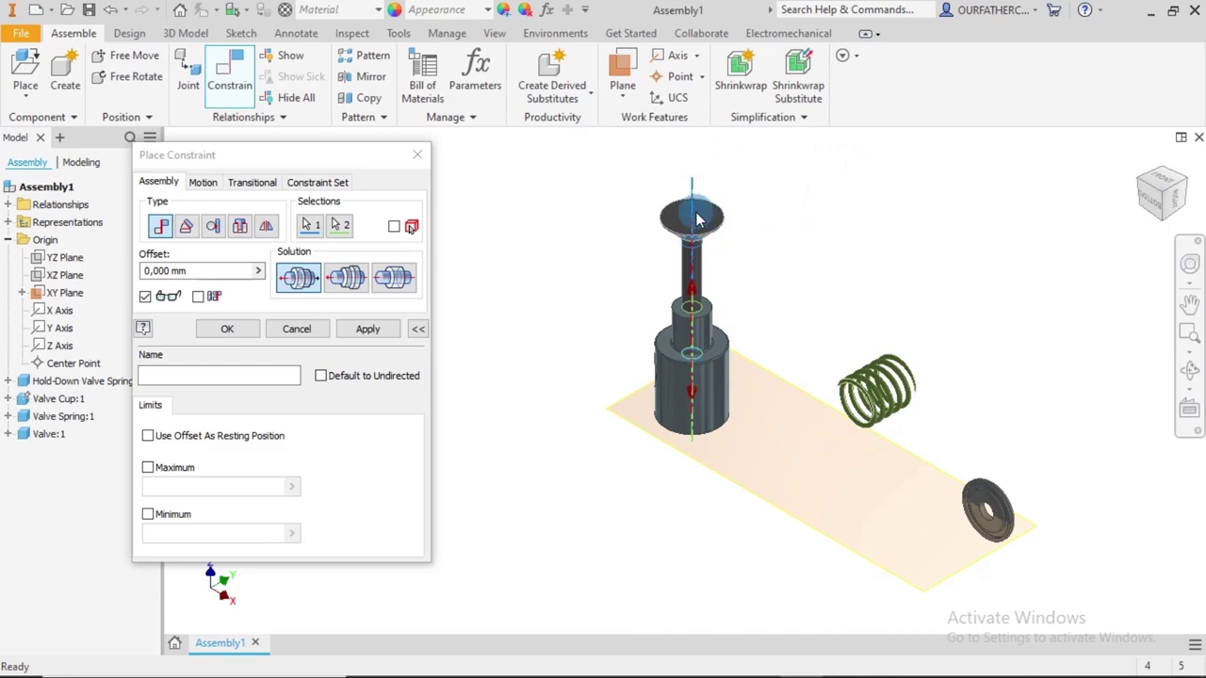
Switch the axis mate's solution from Opposed to Aligned so the valve stem points upward, and apply the constraint
click(710, 519)
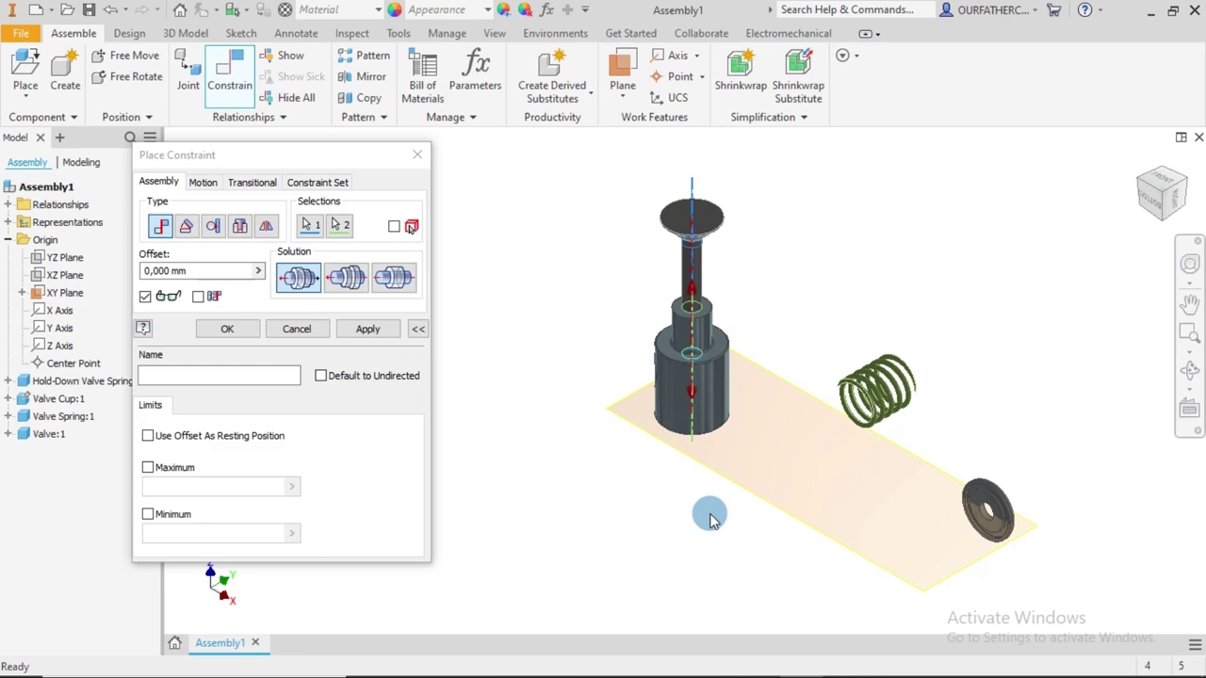
click(486, 214)
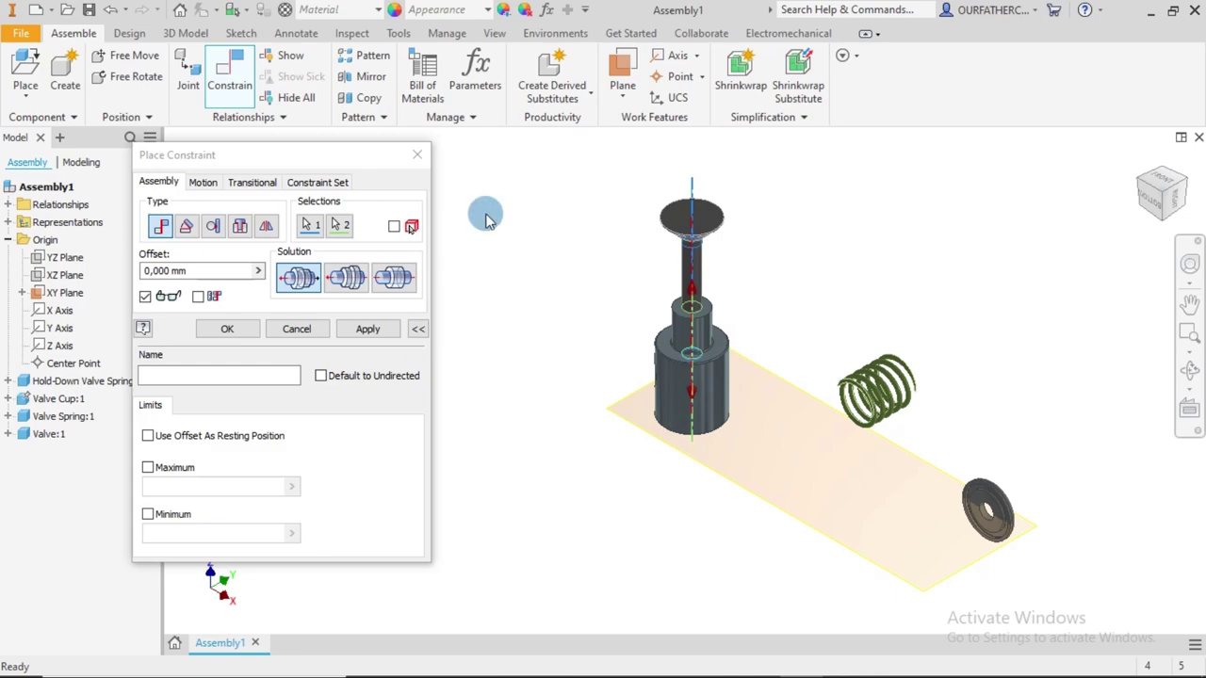
click(288, 286)
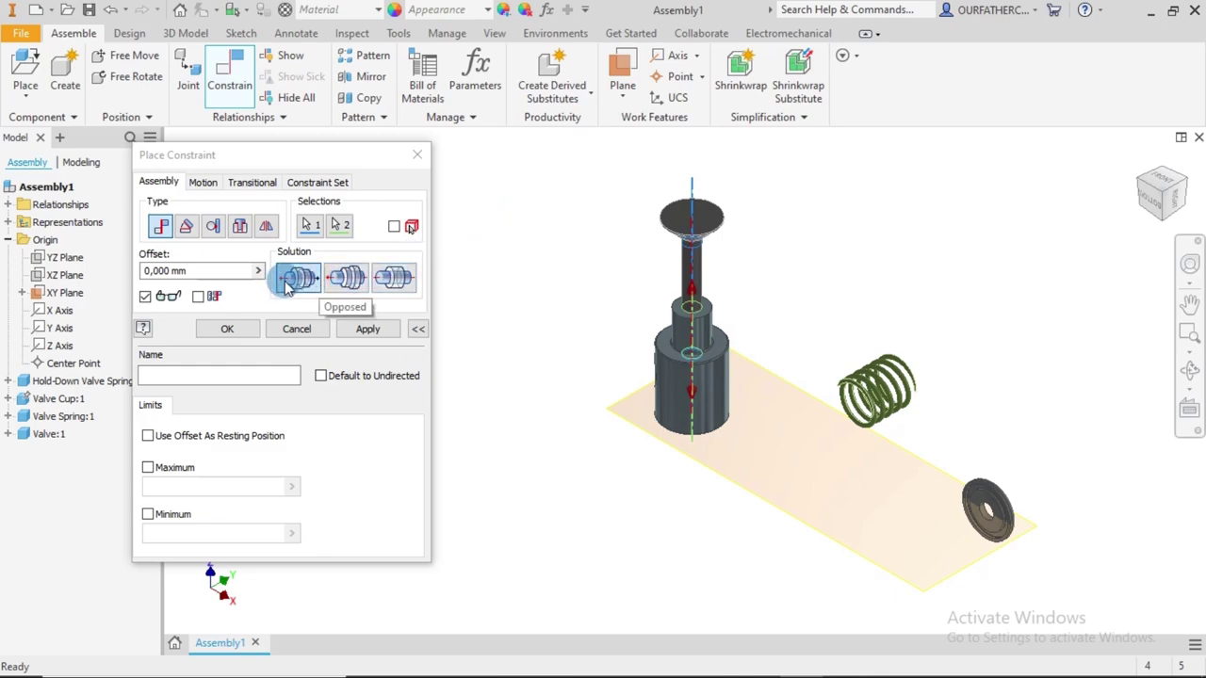
scroll(693, 311, up, 2)
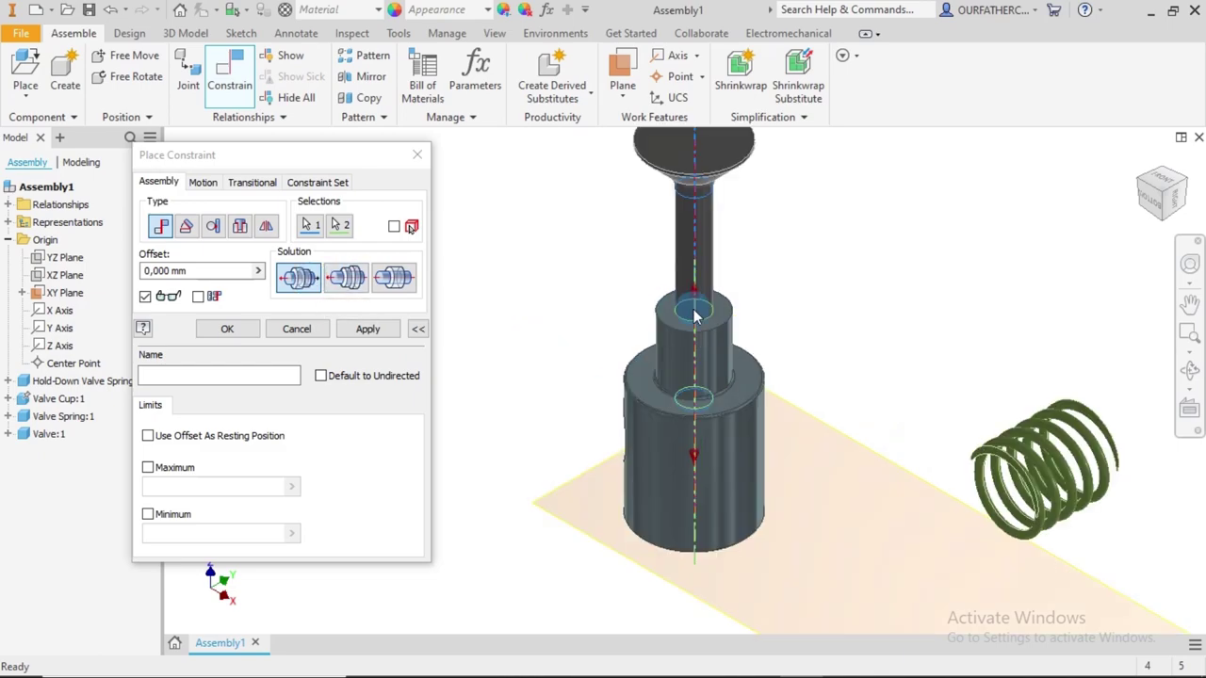
scroll(726, 420, down, 2)
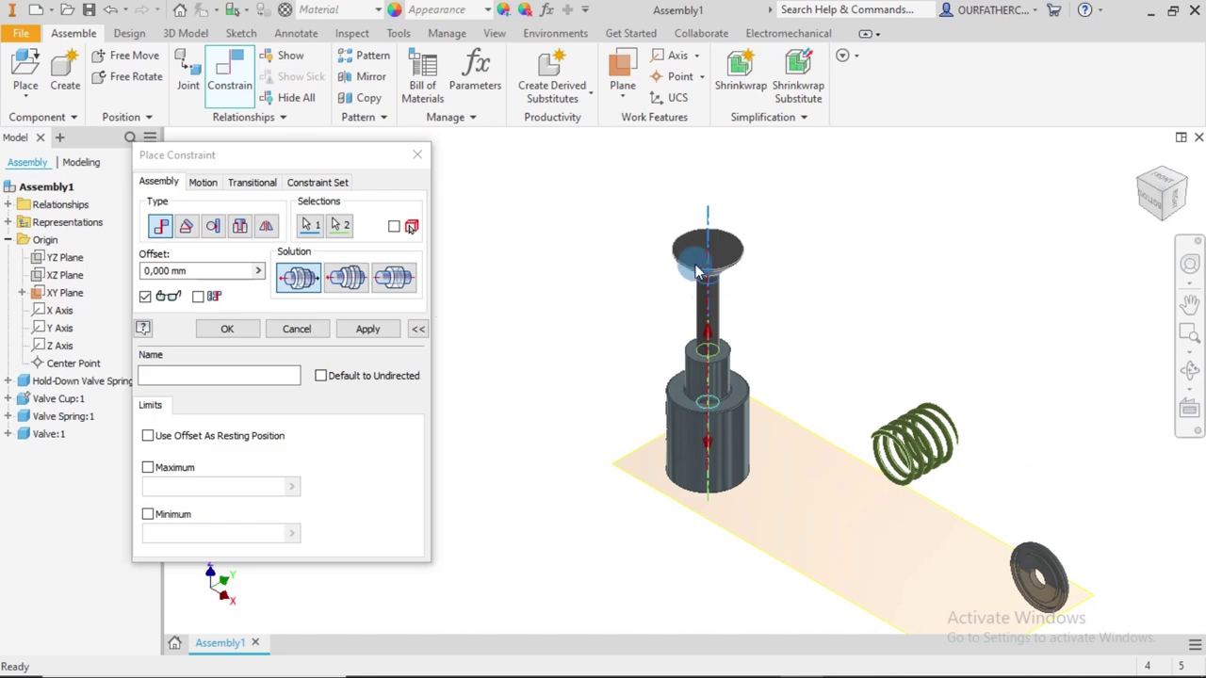
click(346, 278)
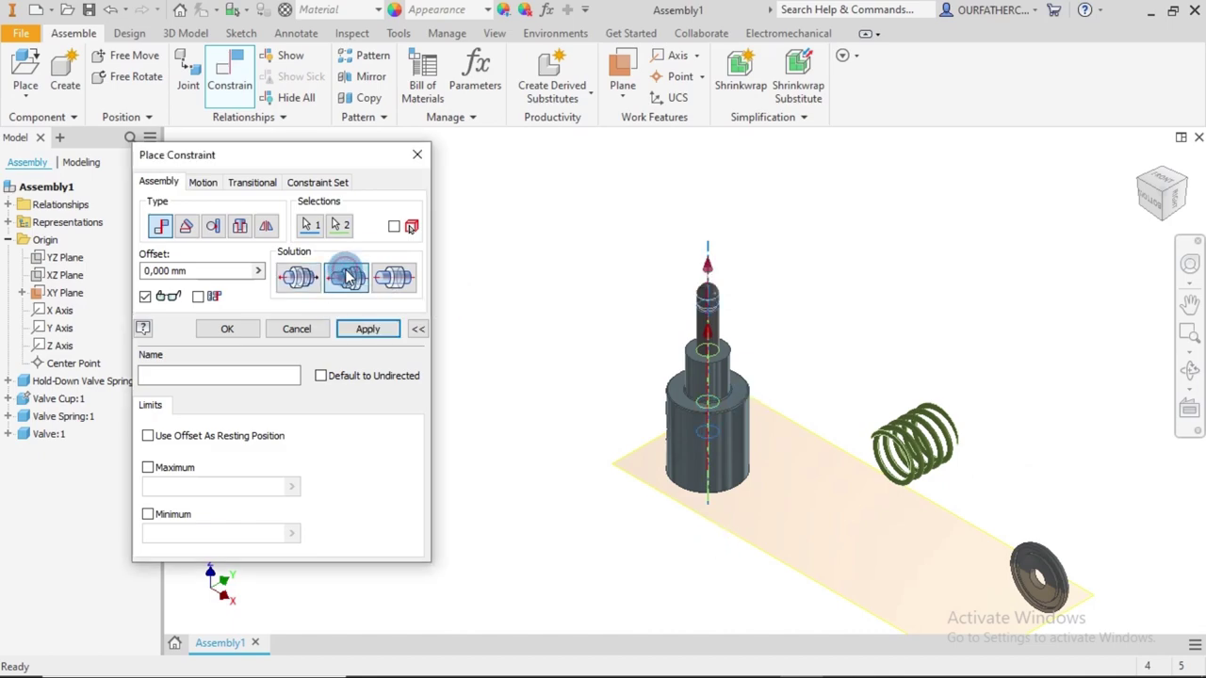
scroll(820, 452, down, 3)
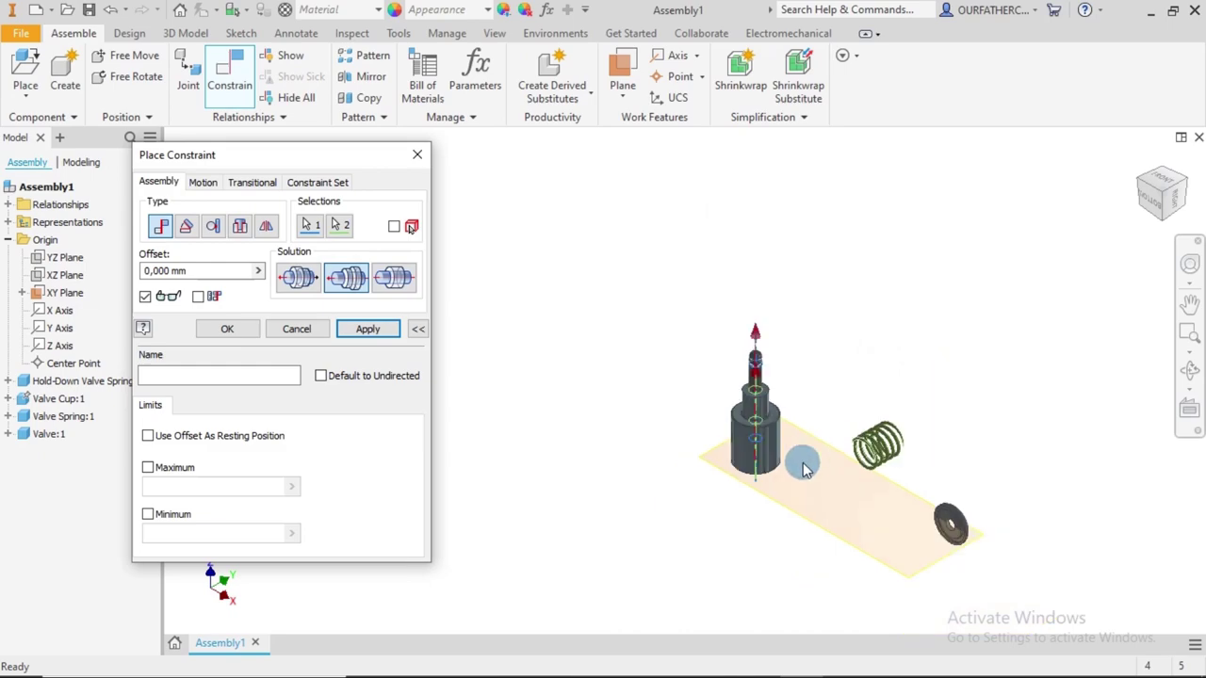
scroll(803, 468, down, 5)
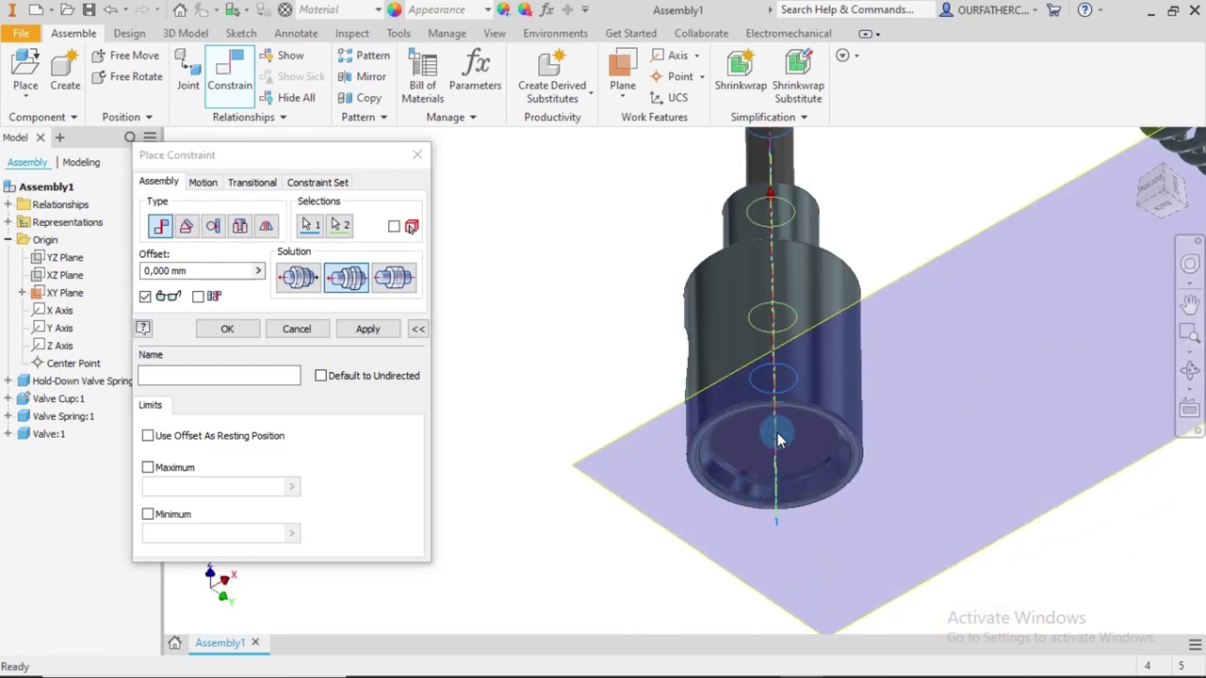
scroll(765, 477, up, 10)
shift+middle_drag(839, 474, 853, 533)
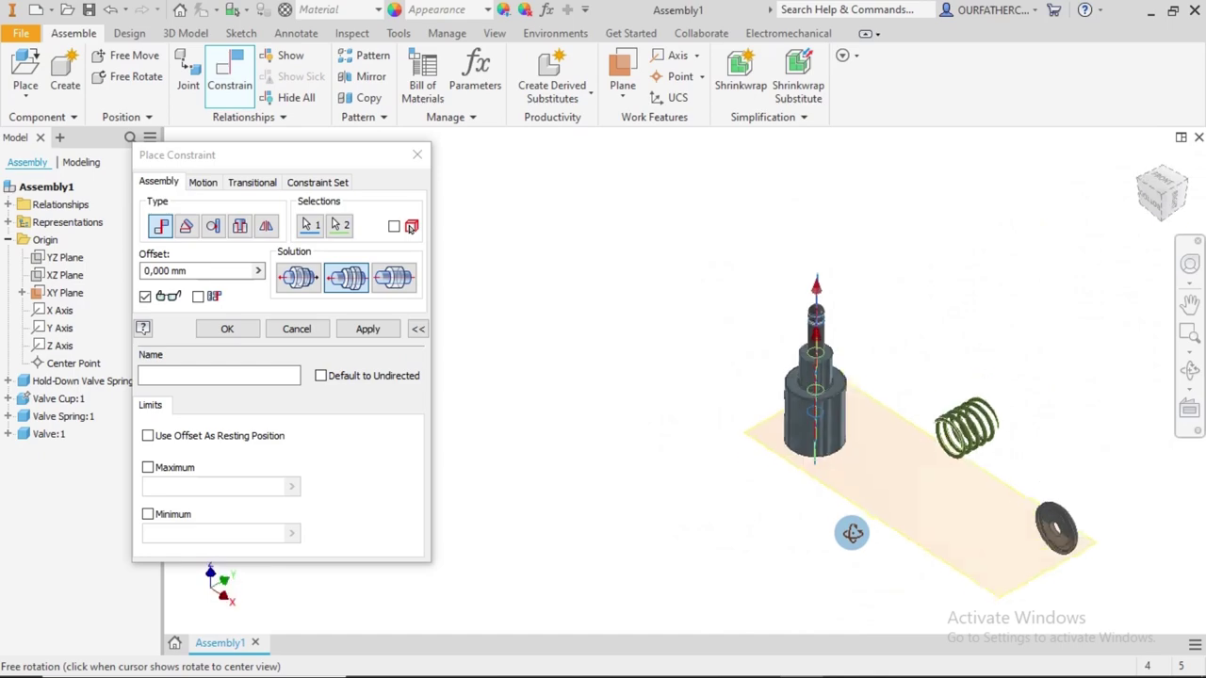
click(367, 329)
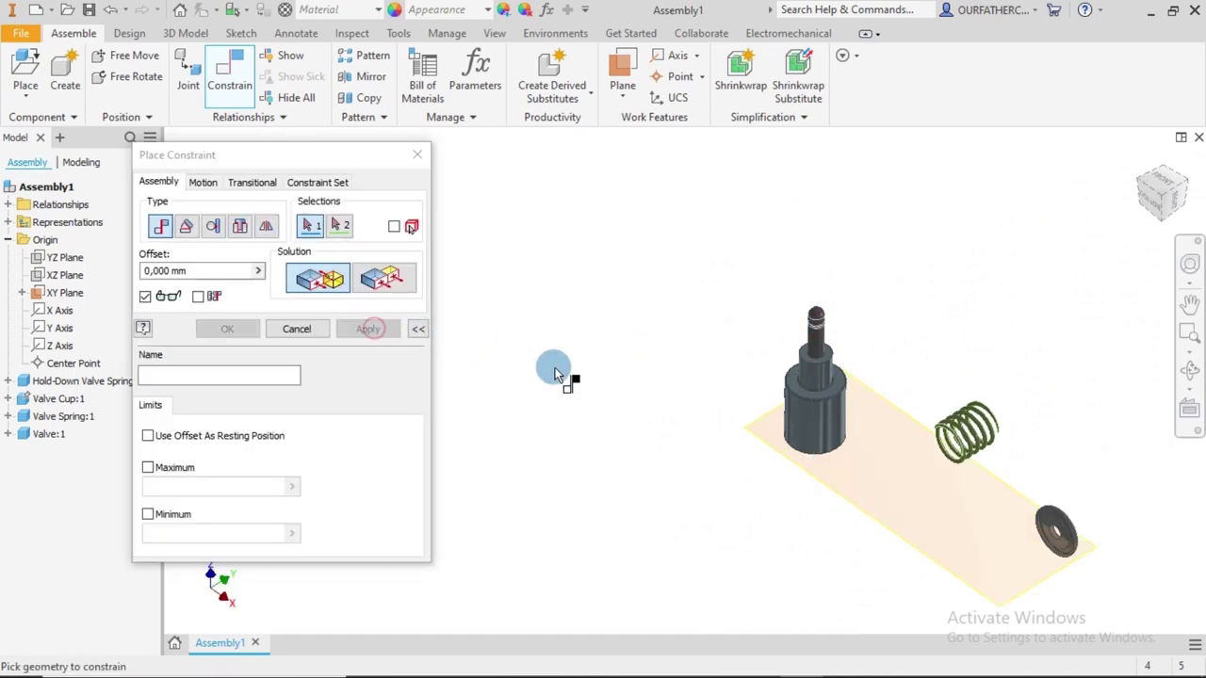
Set up a Mate constraint between the hold-down's centre hole axis and the valve stem's axis, with 0 mm offset
click(418, 332)
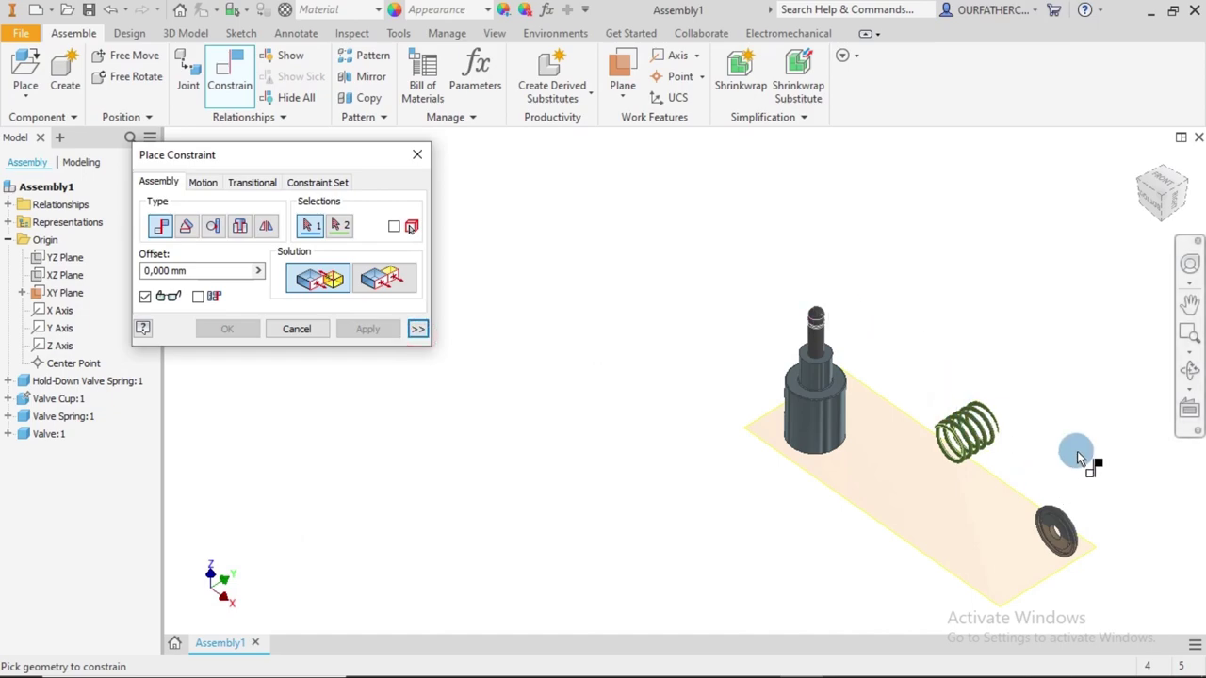
scroll(921, 483, down, 4)
scroll(903, 439, down, 2)
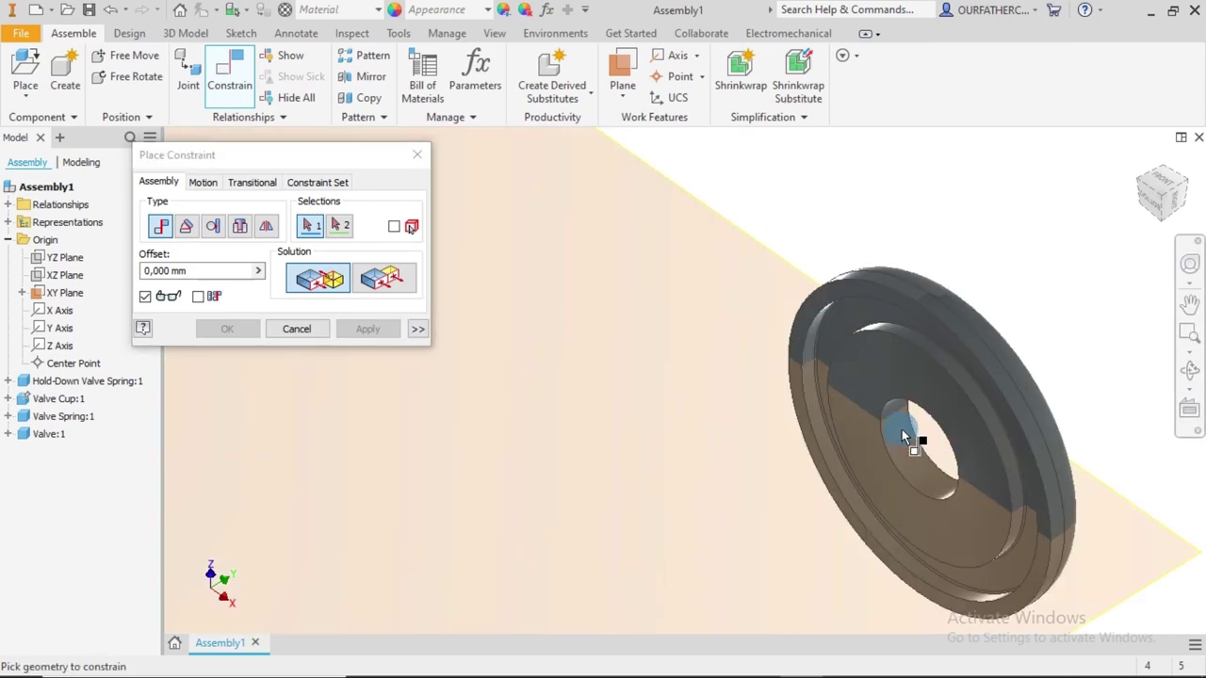
click(899, 433)
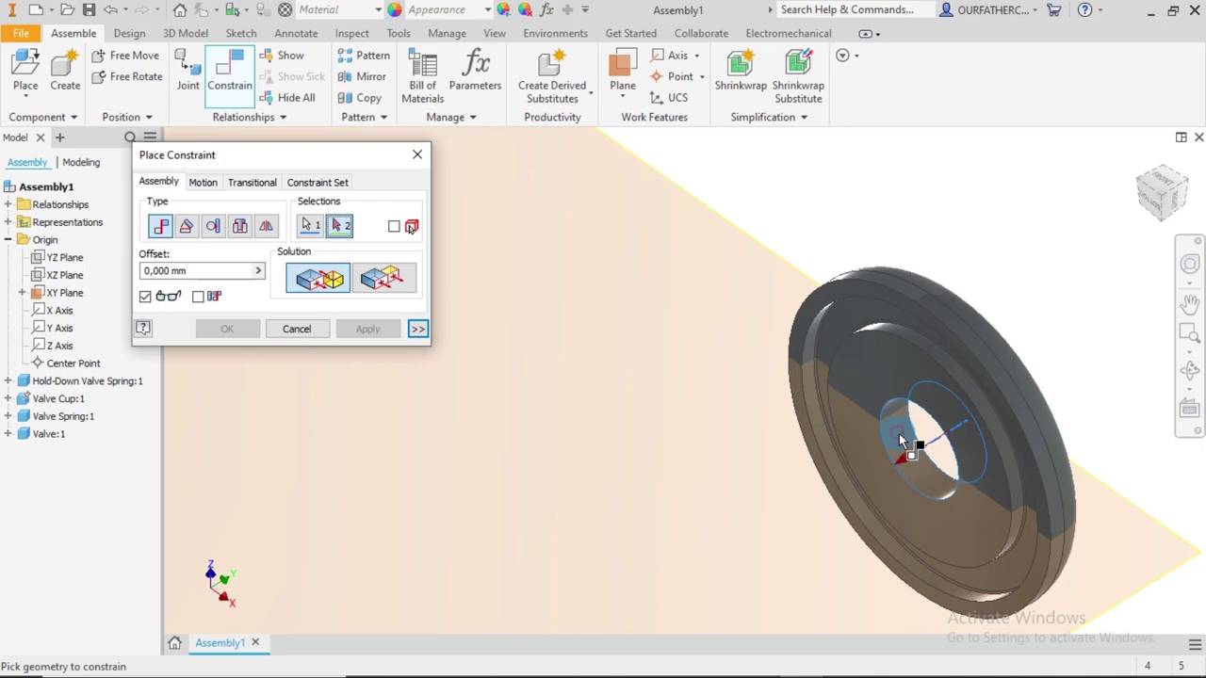
scroll(899, 434, up, 5)
scroll(851, 344, down, 4)
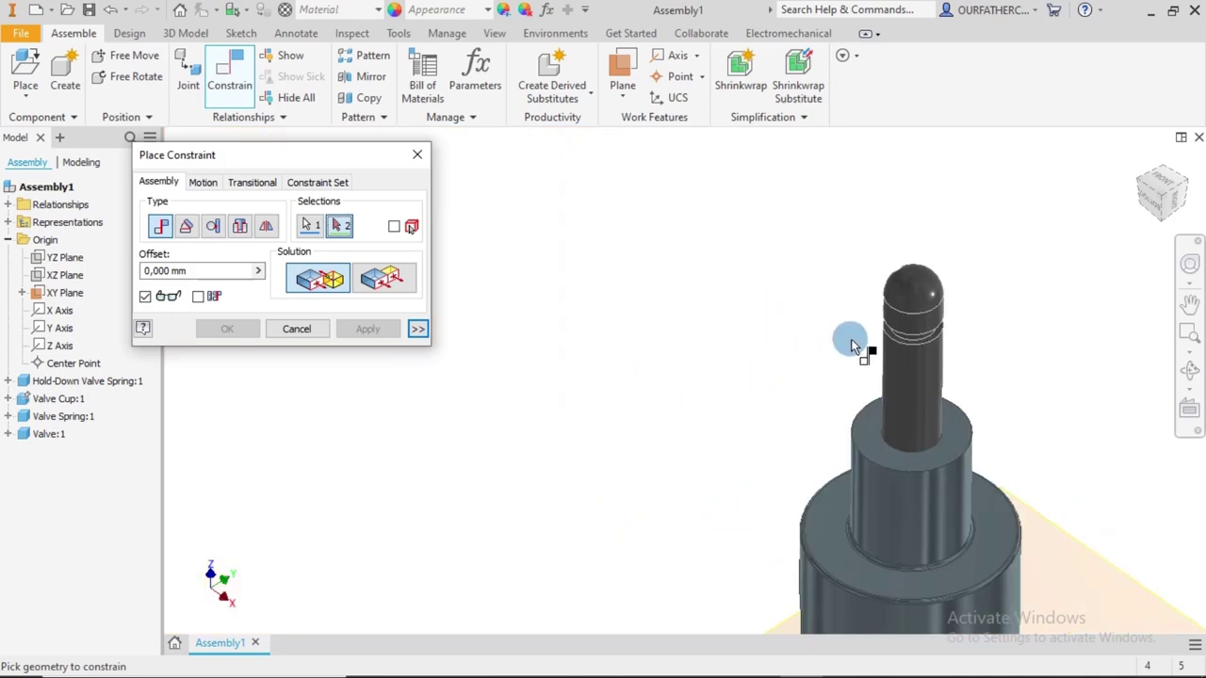
click(924, 364)
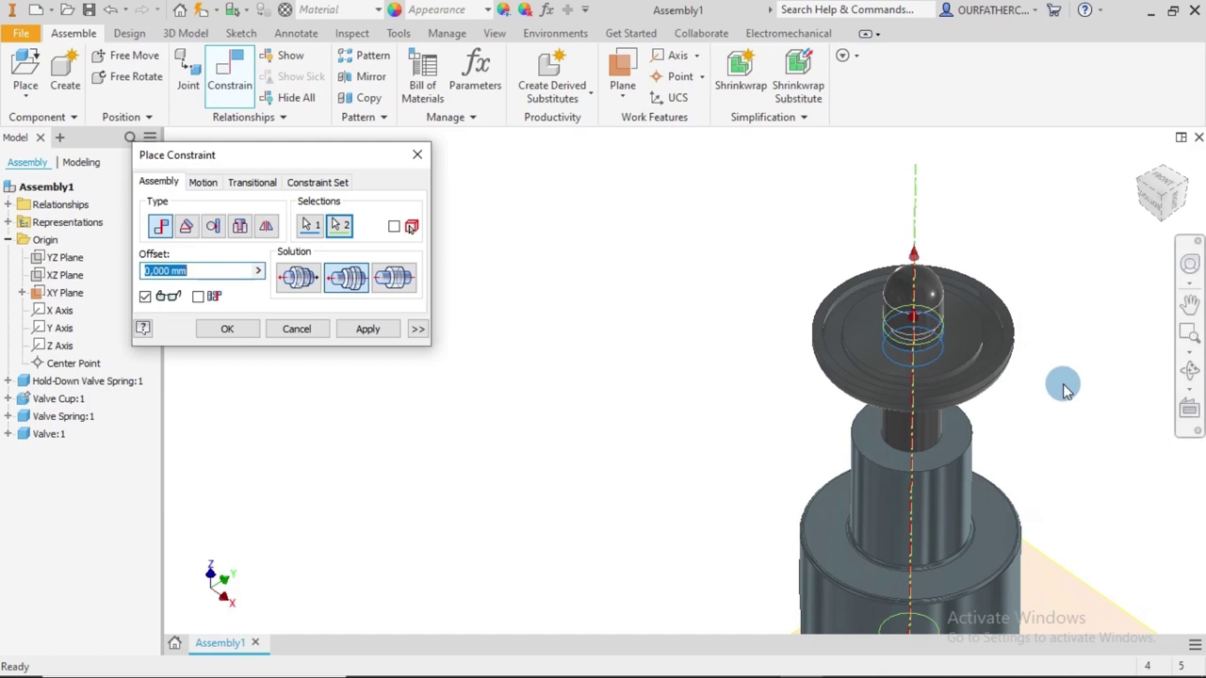
key(F4)
drag(1058, 381, 867, 224)
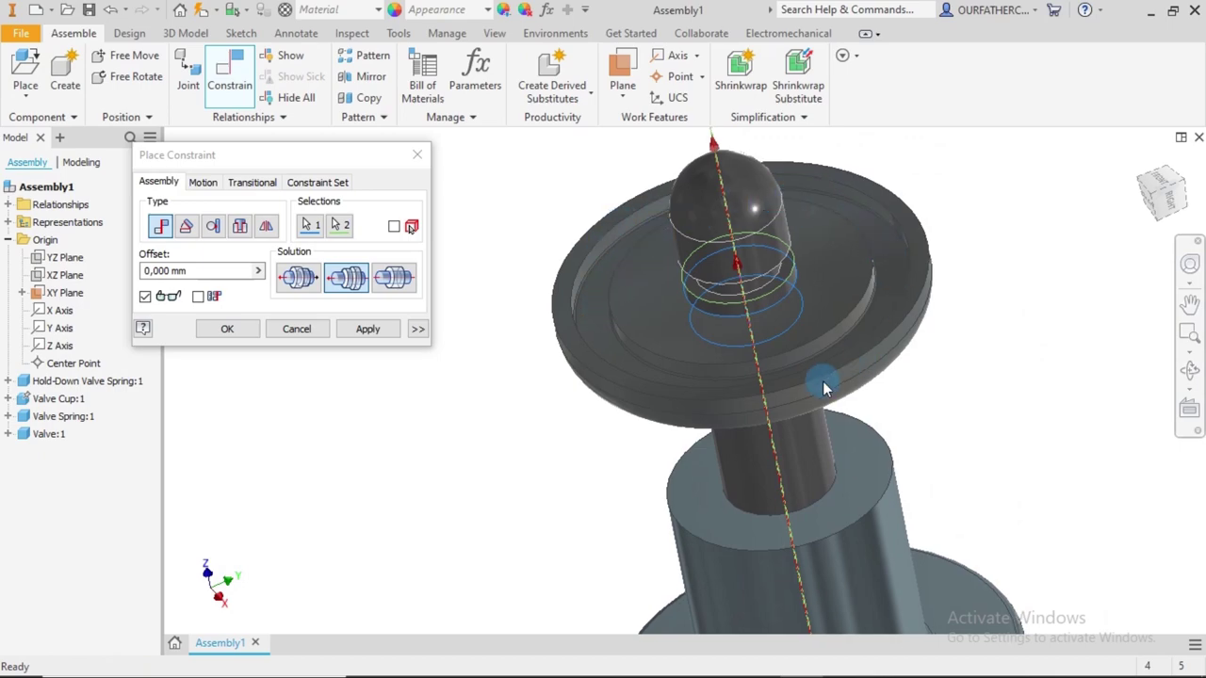
Change the assembly's visual style to Technical Illustration
click(495, 33)
click(355, 97)
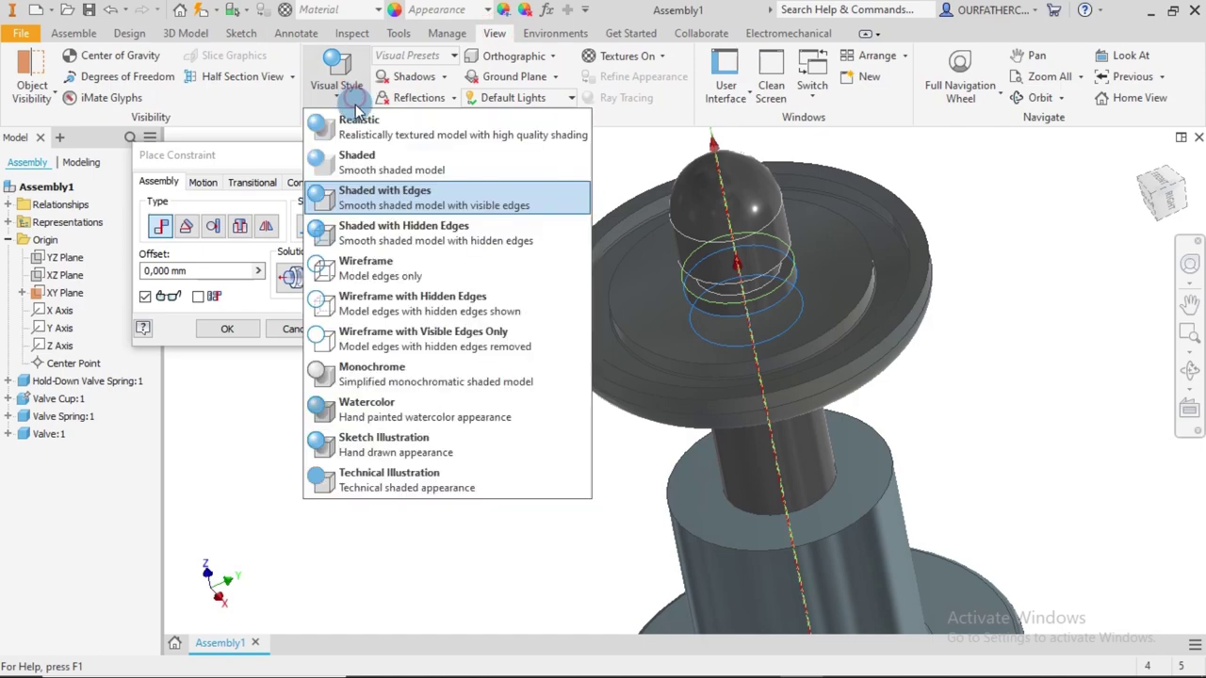
click(390, 479)
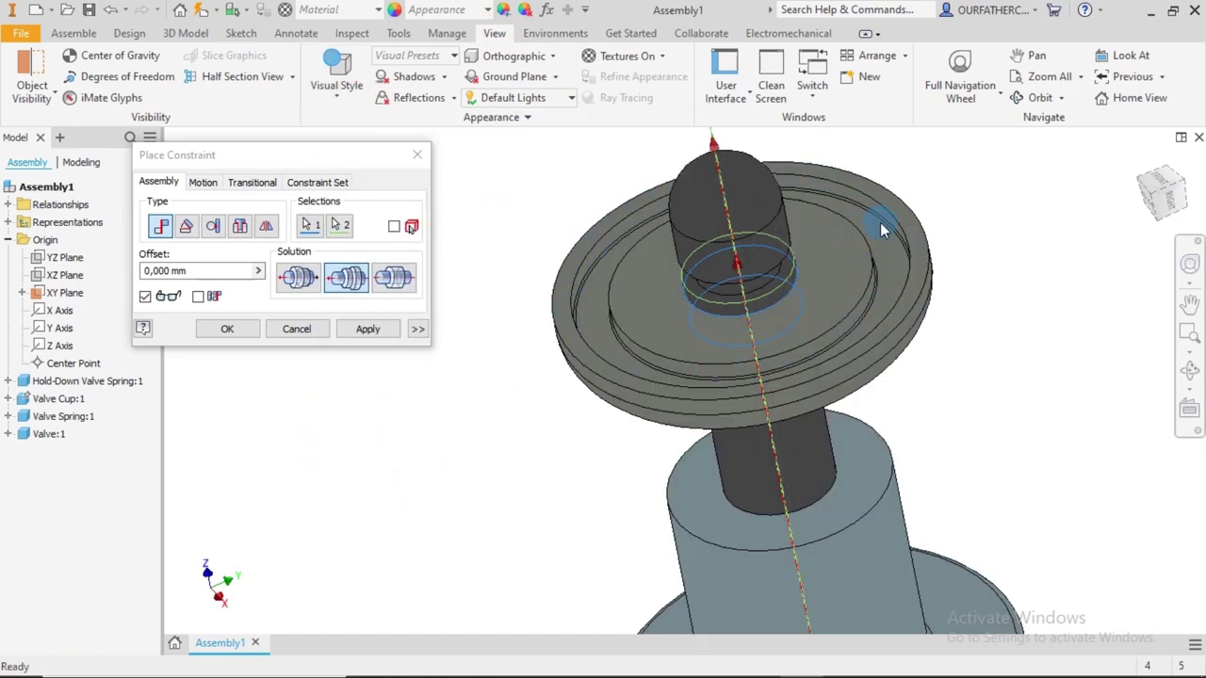
Switch the hold-down's axis mate to the Opposed solution so the disc flips over on the valve stem, and apply it
scroll(893, 269, up, 3)
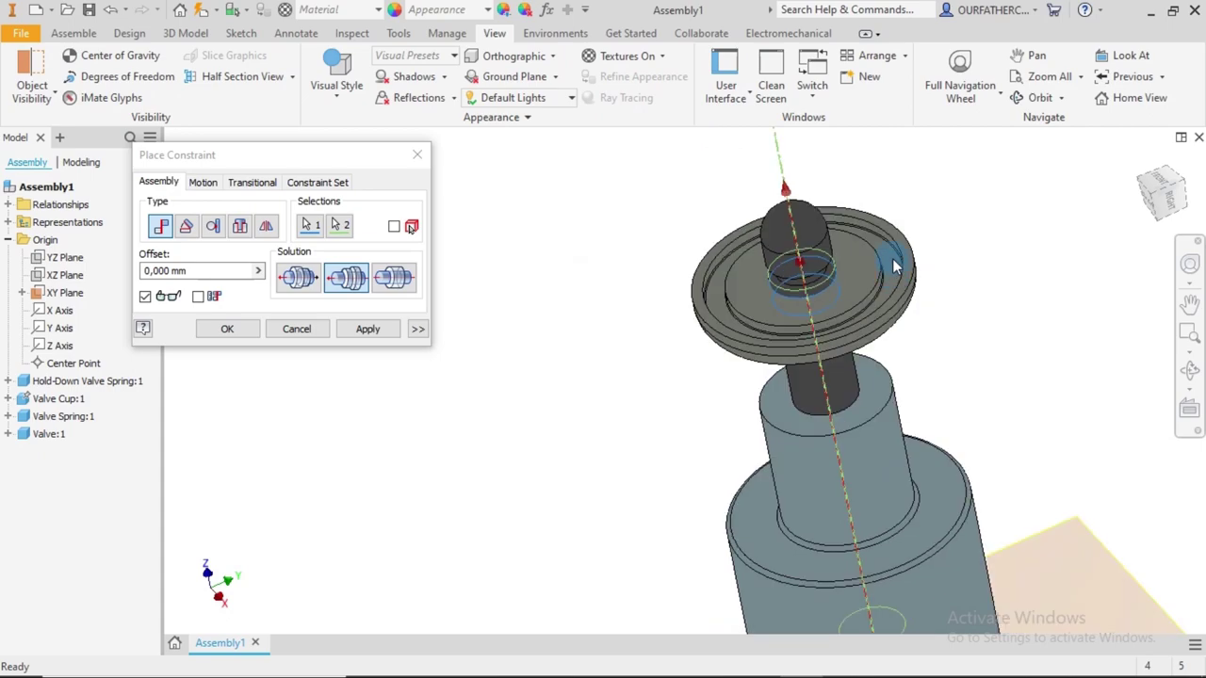
scroll(1025, 446, up, 2)
scroll(1023, 443, down, 6)
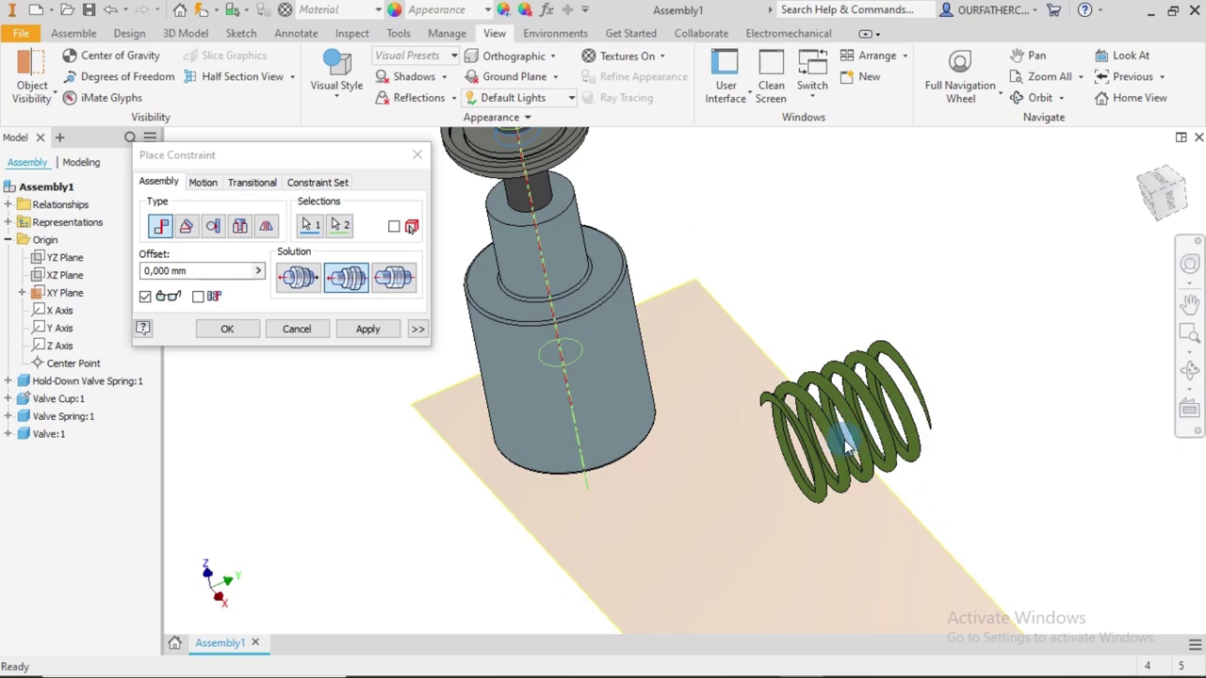
scroll(741, 224, up, 3)
scroll(721, 274, down, 2)
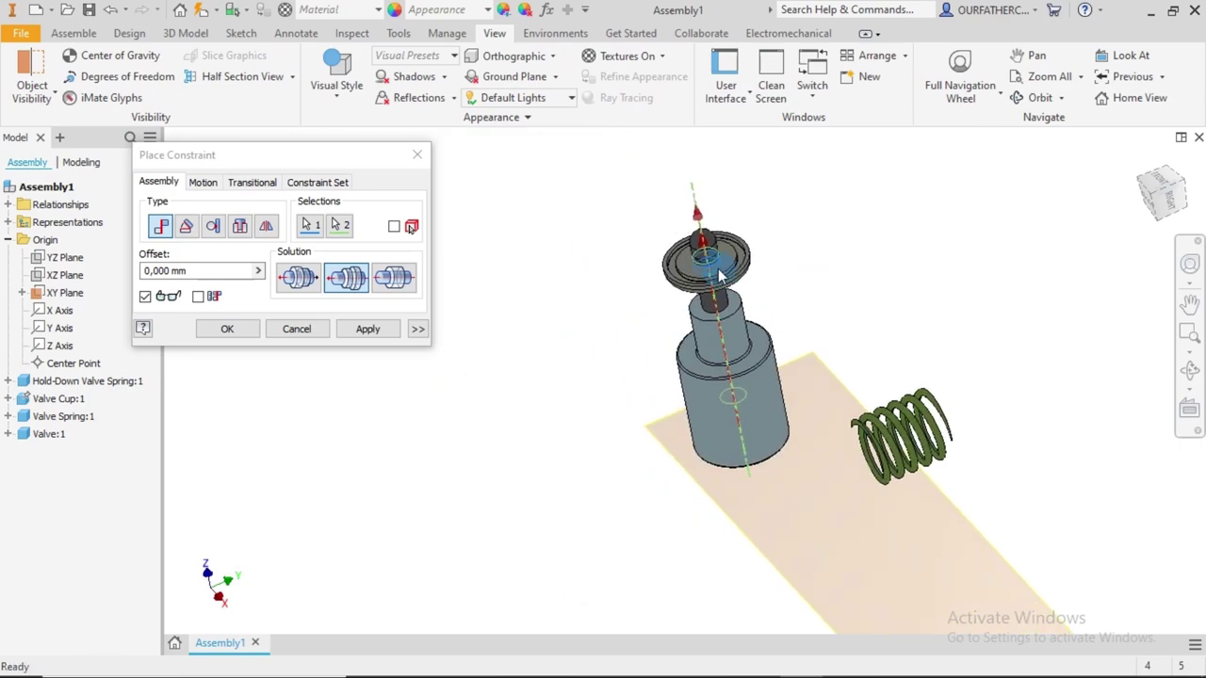
scroll(724, 268, down, 2)
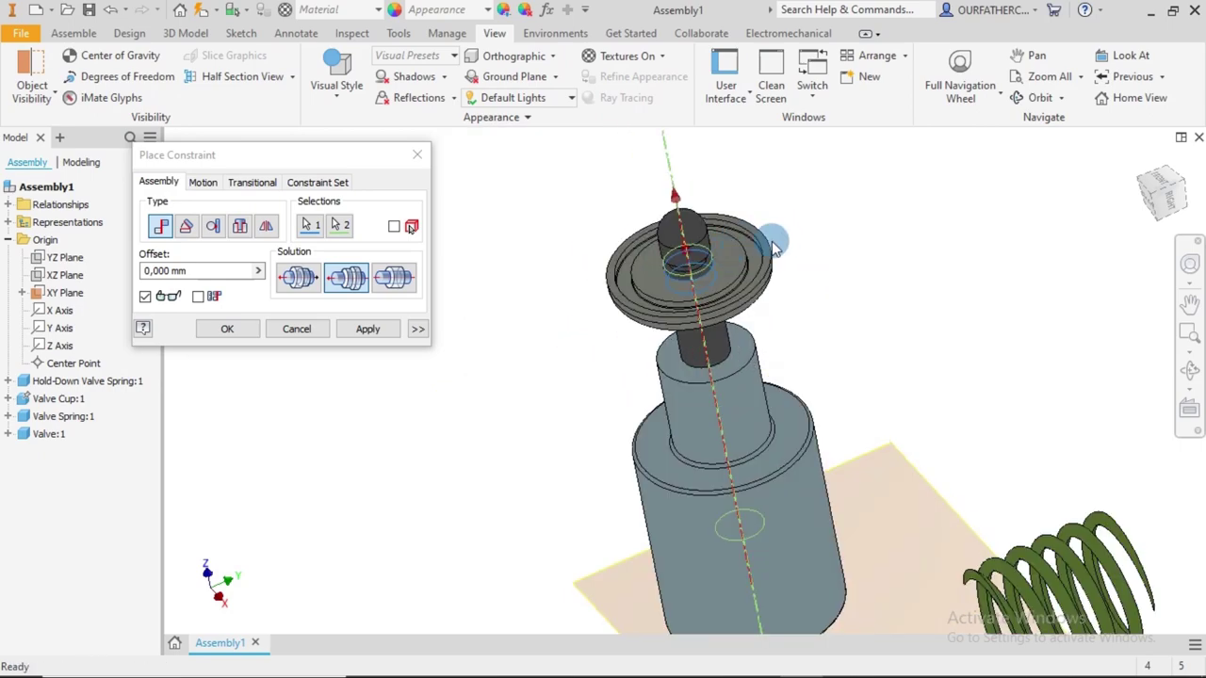
scroll(754, 250, down, 2)
middle_drag(587, 243, 657, 238)
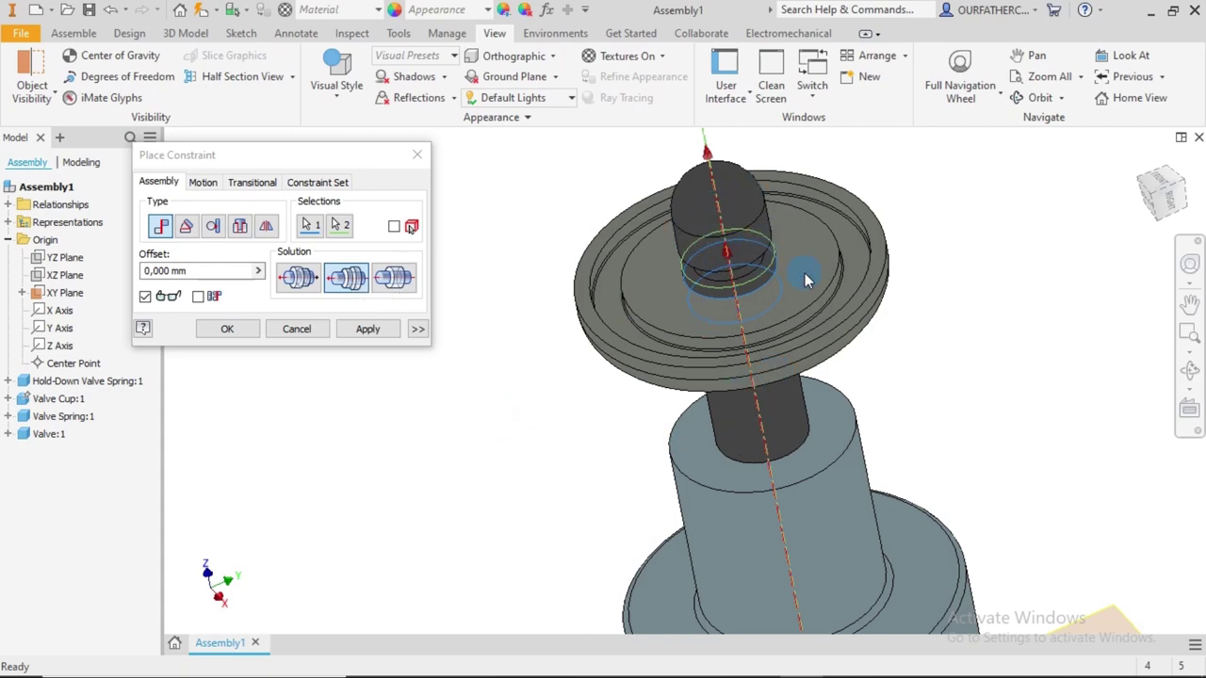
click(294, 281)
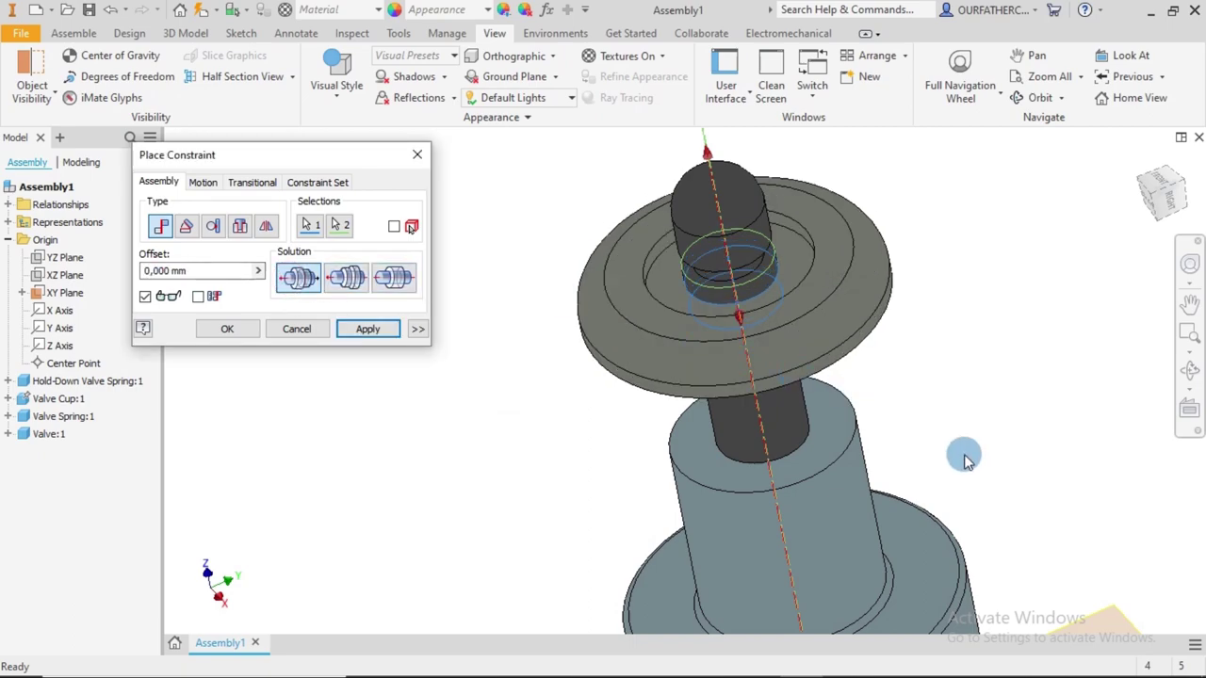
shift+middle_drag(965, 459, 888, 261)
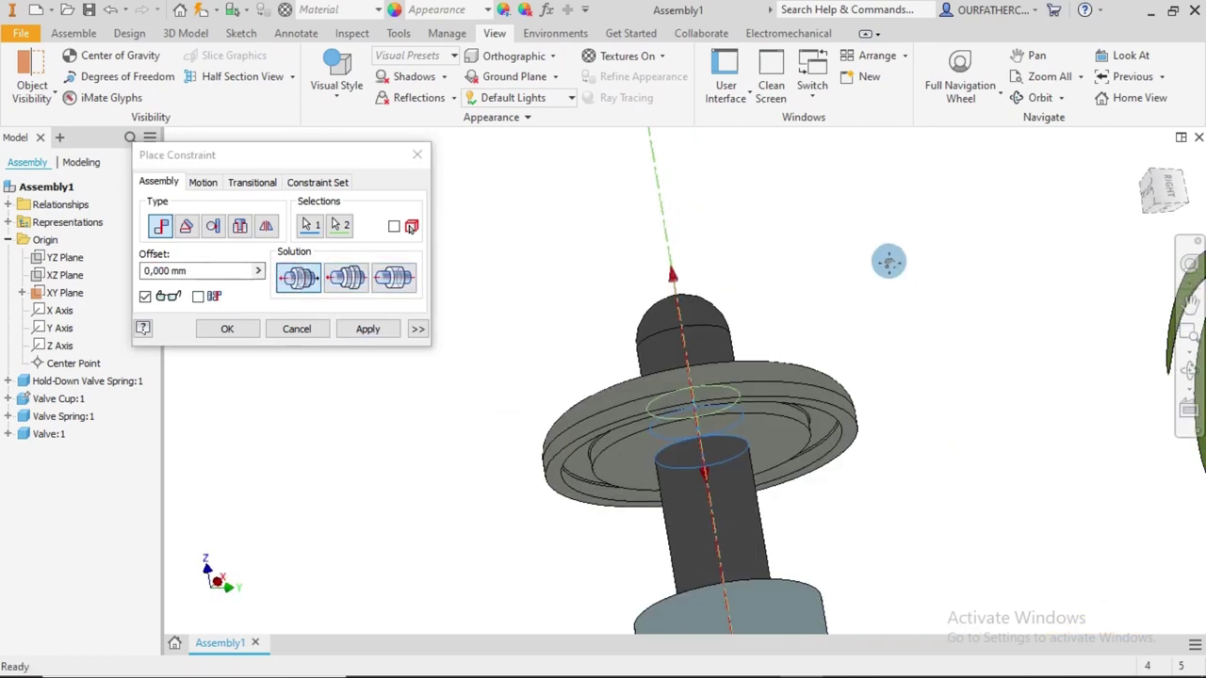
shift+middle_drag(867, 477, 937, 342)
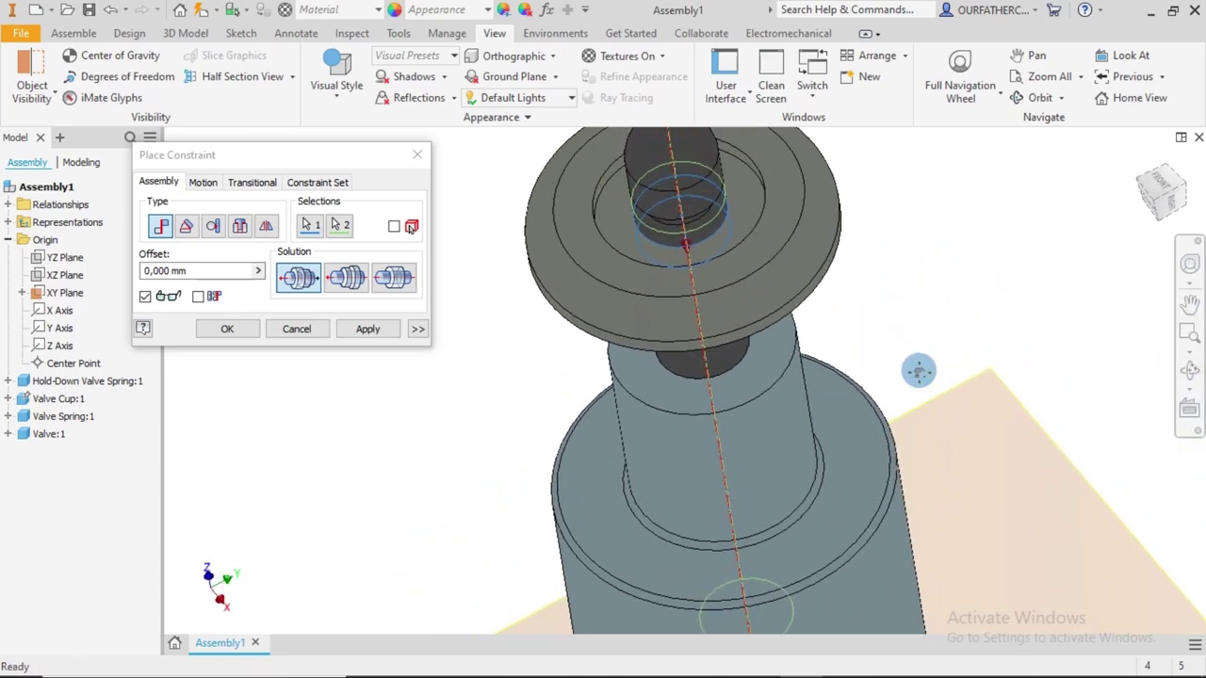
click(366, 329)
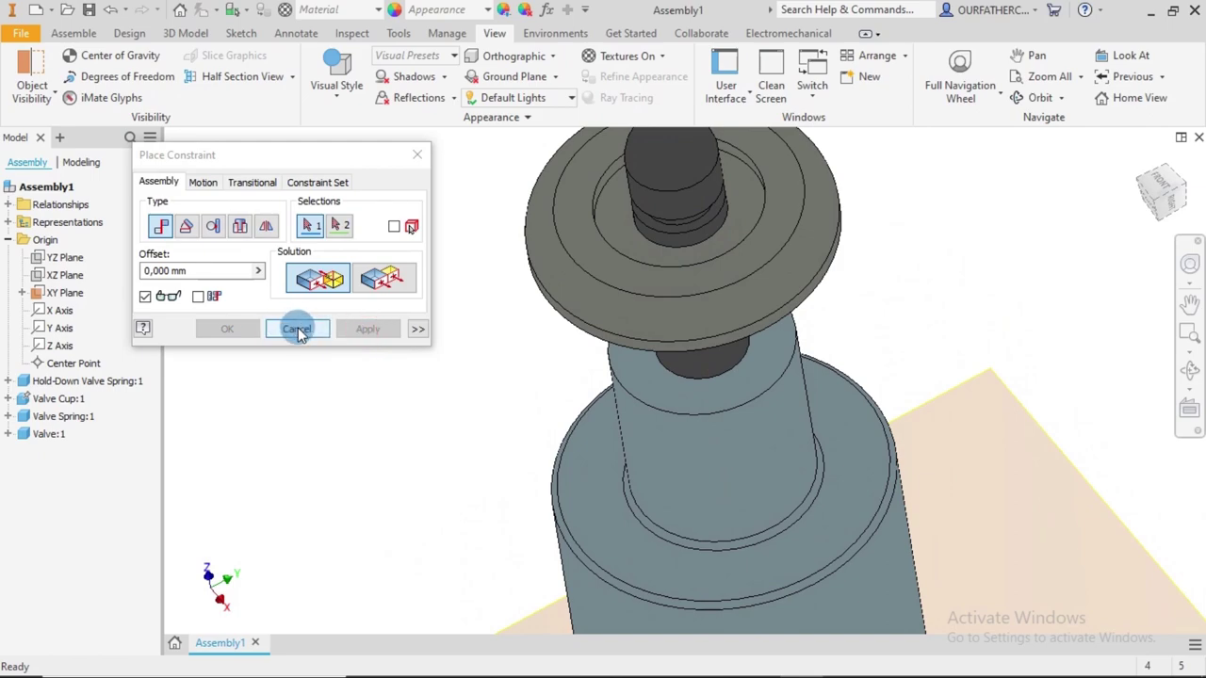
Constrain the ring face of the groove near the valve stem's tip flush with the hold-down's recessed face, at 0 mm offset, and finish constraining
scroll(659, 240, down, 4)
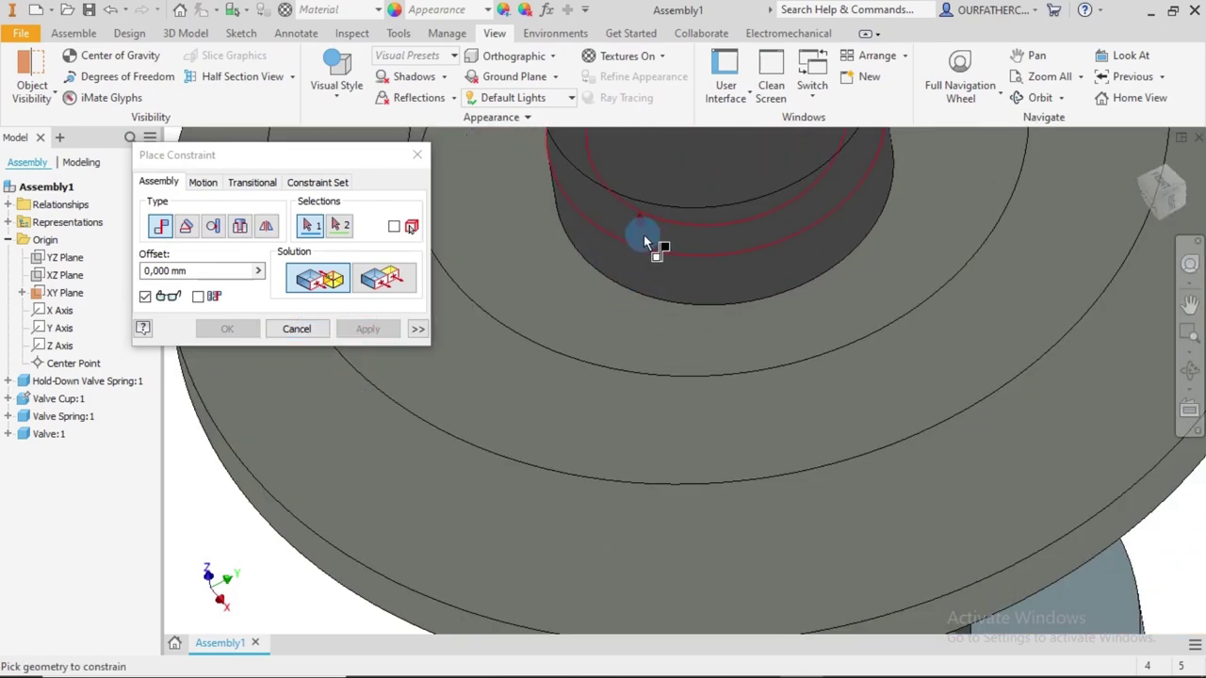
click(646, 240)
scroll(659, 251, up, 5)
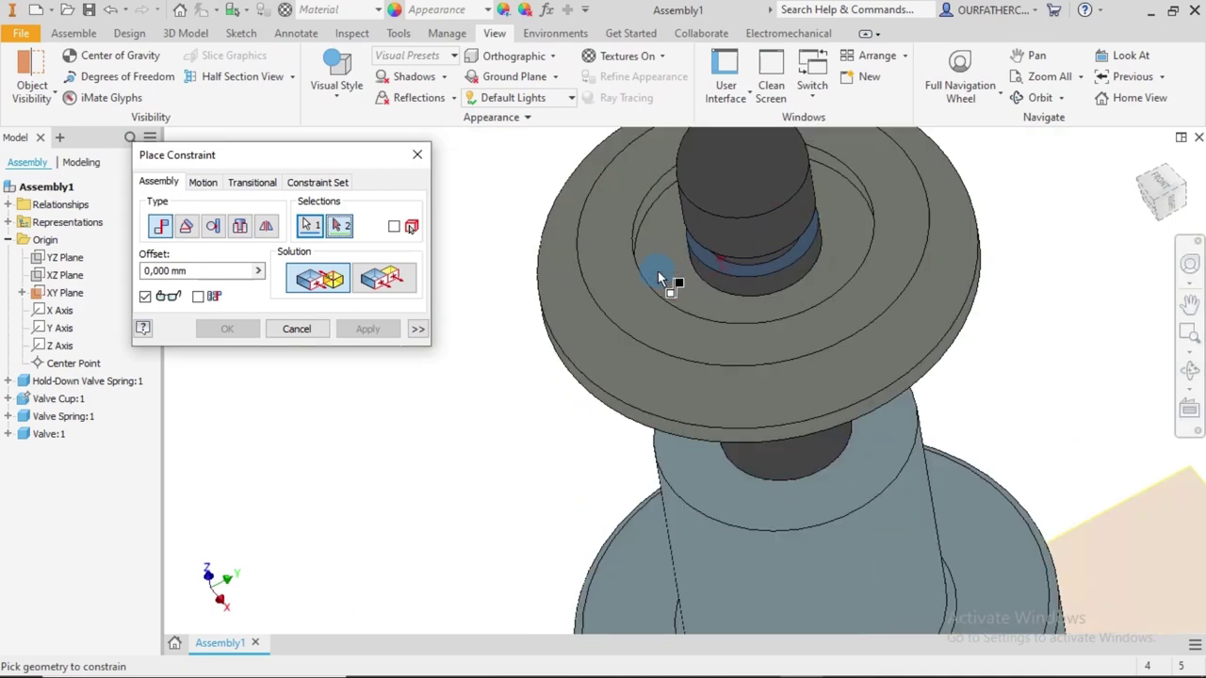
click(671, 263)
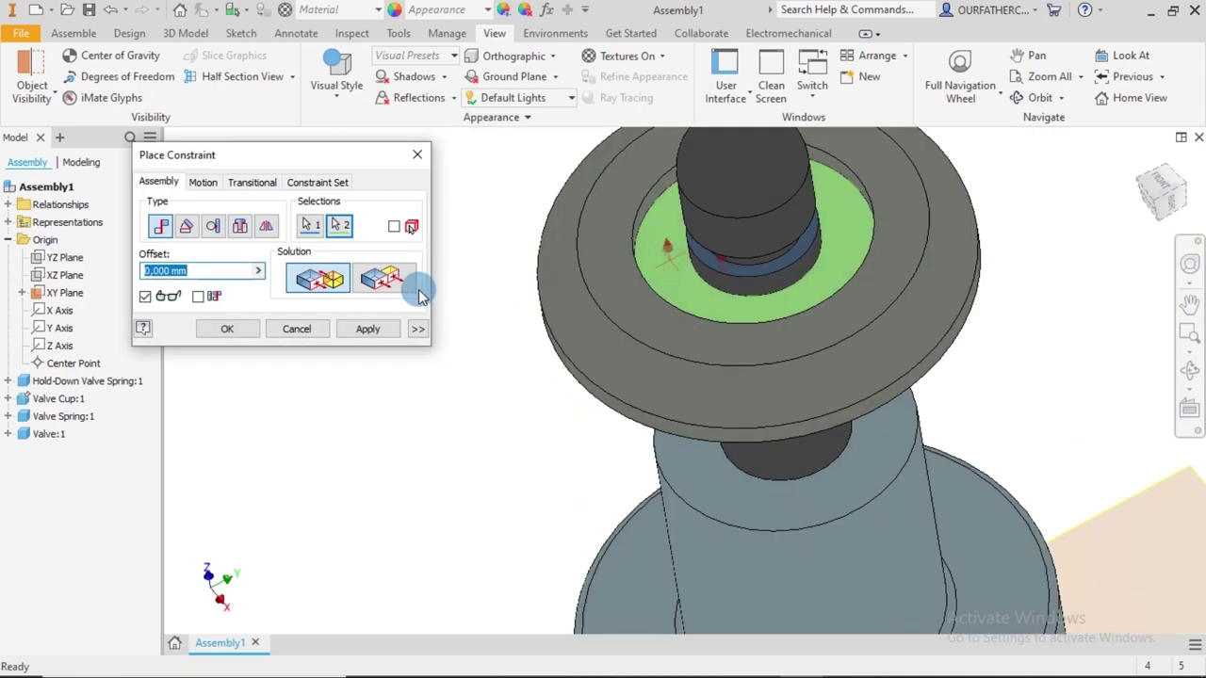
click(383, 282)
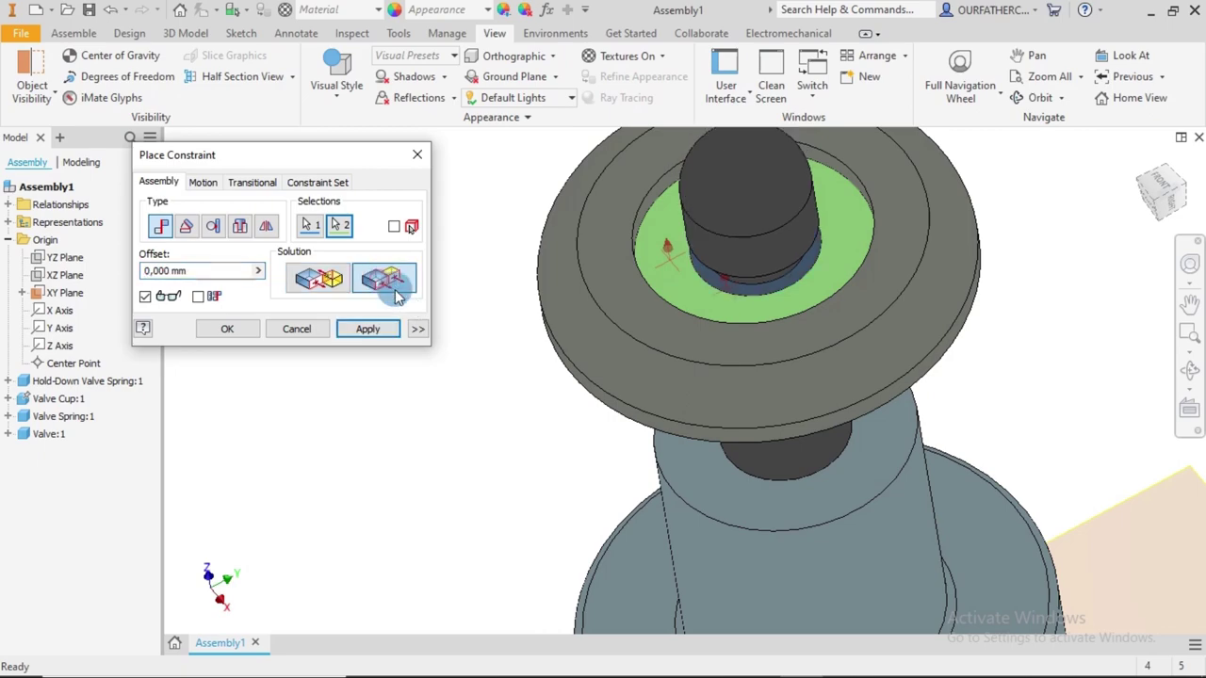
click(371, 331)
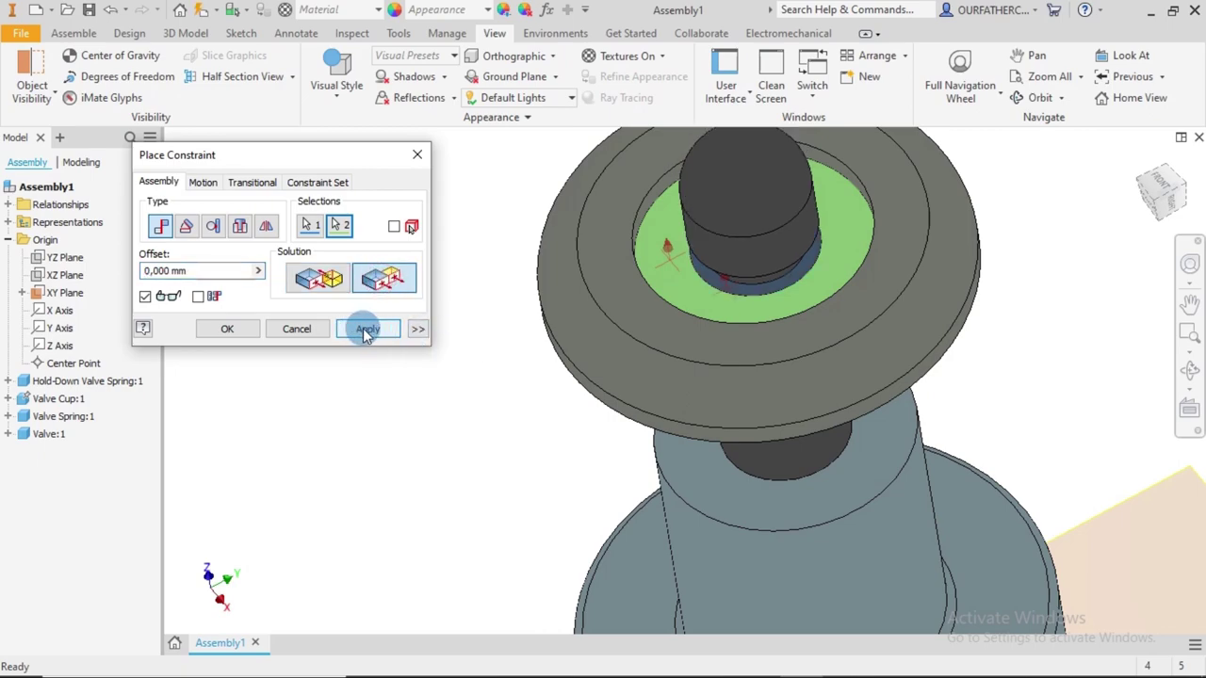
scroll(700, 329, down, 2)
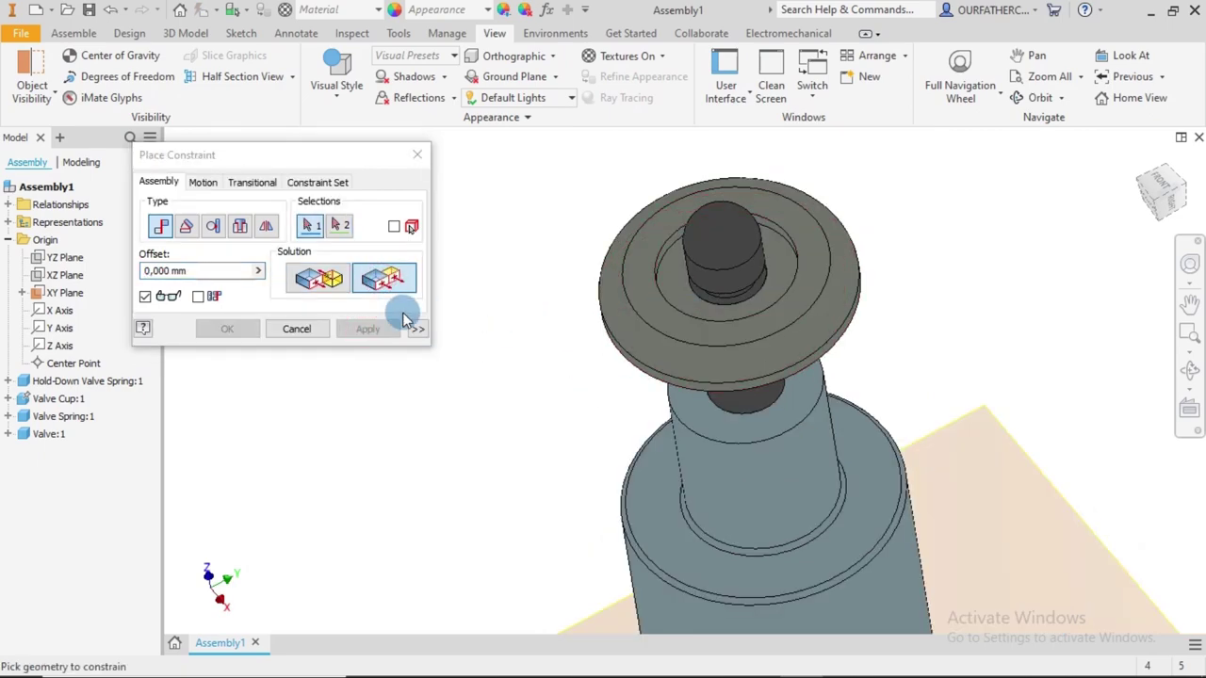
click(296, 329)
Pull the hold-down upward along the stem axis so the valve rises with it inside the valve cup
scroll(641, 329, down, 3)
middle_drag(880, 396, 813, 325)
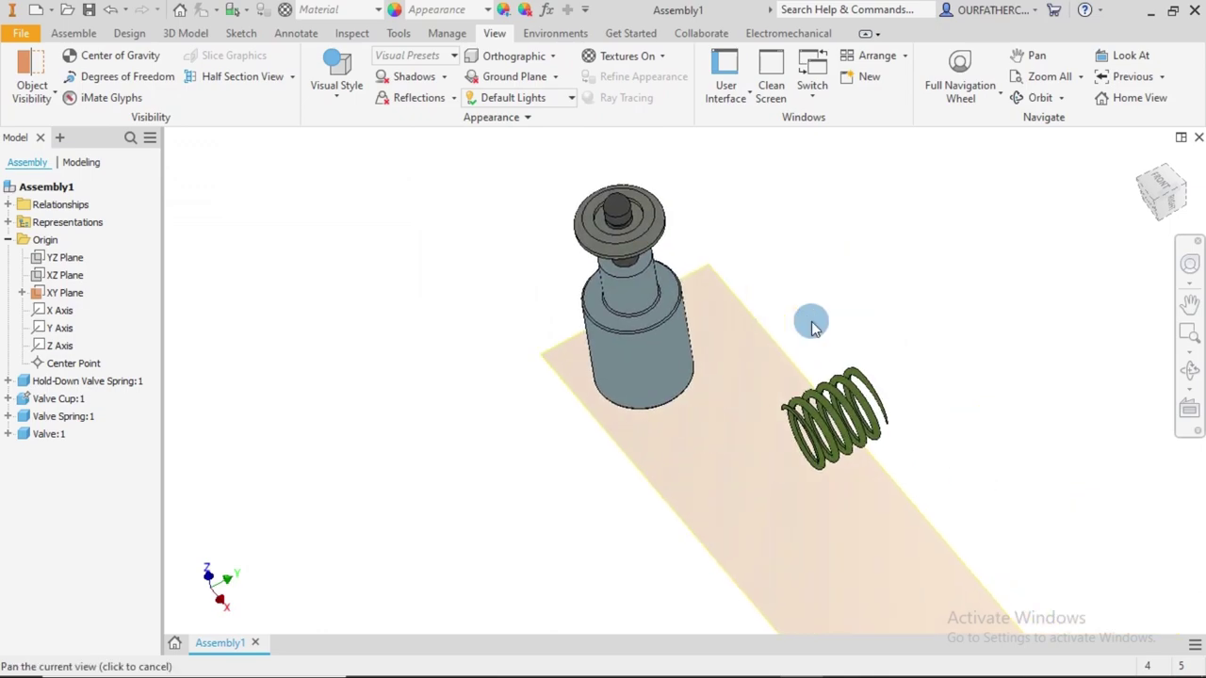
scroll(861, 310, up, 2)
scroll(862, 292, down, 2)
drag(862, 280, 720, 338)
key(Escape)
click(733, 457)
drag(733, 457, 507, 255)
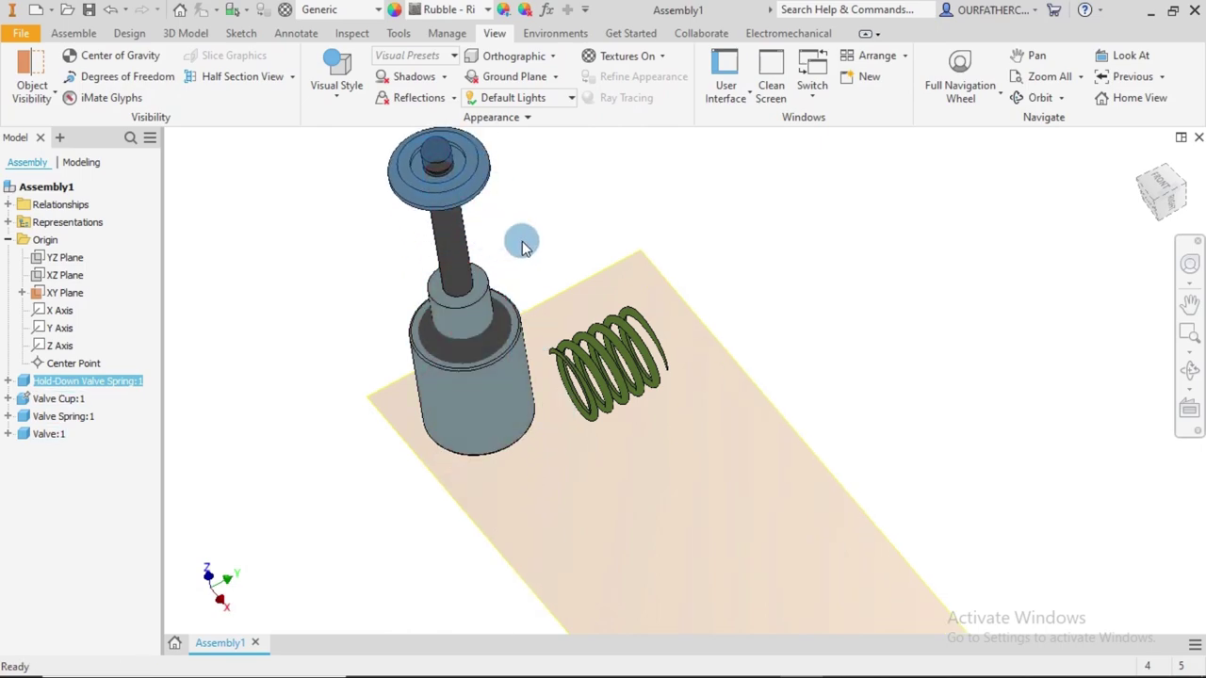
middle_drag(528, 245, 529, 215)
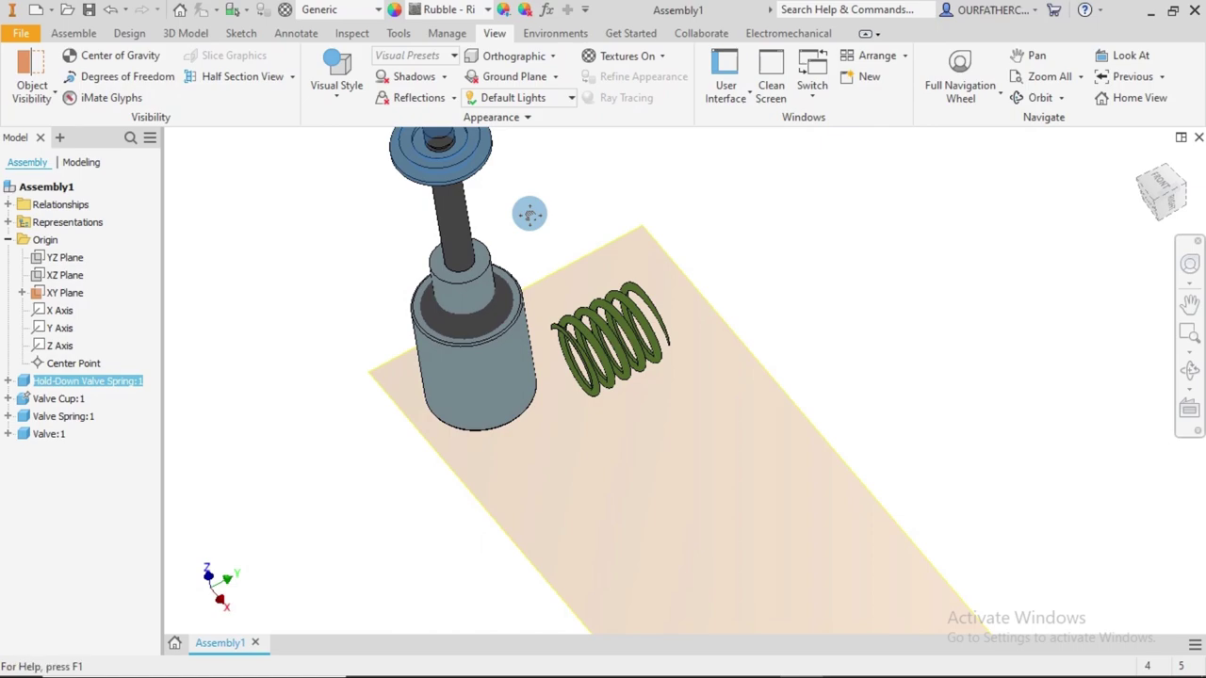
shift+middle_drag(565, 229, 568, 202)
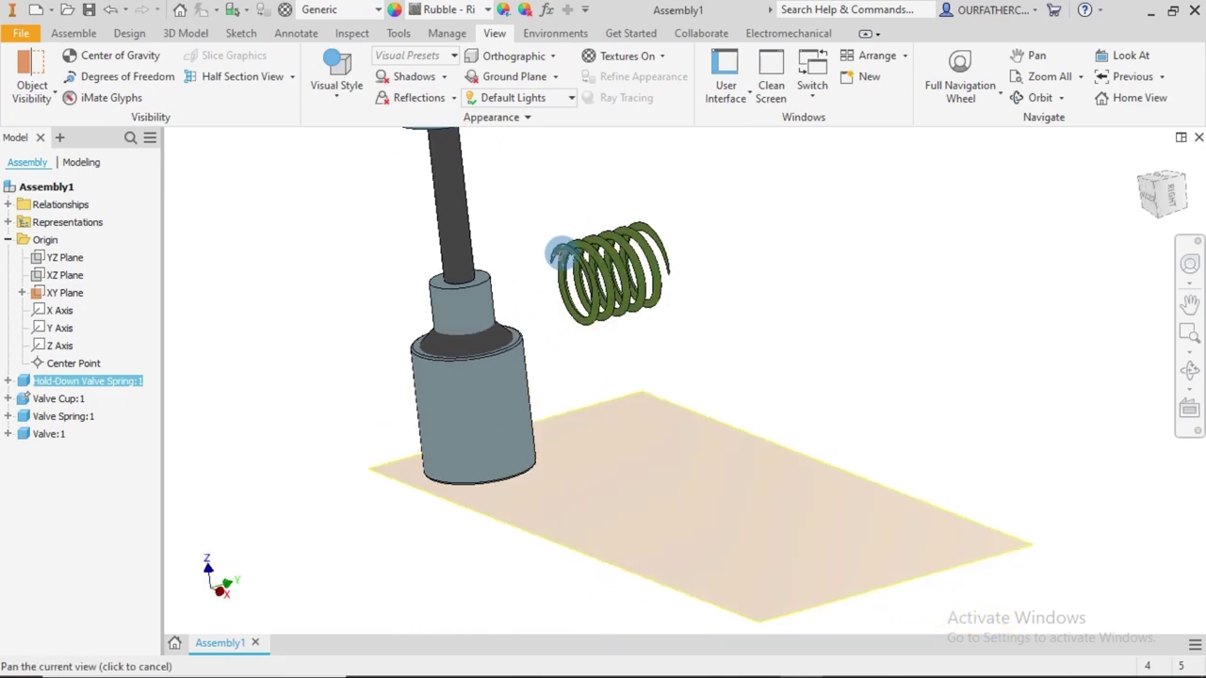
middle_drag(562, 253, 487, 299)
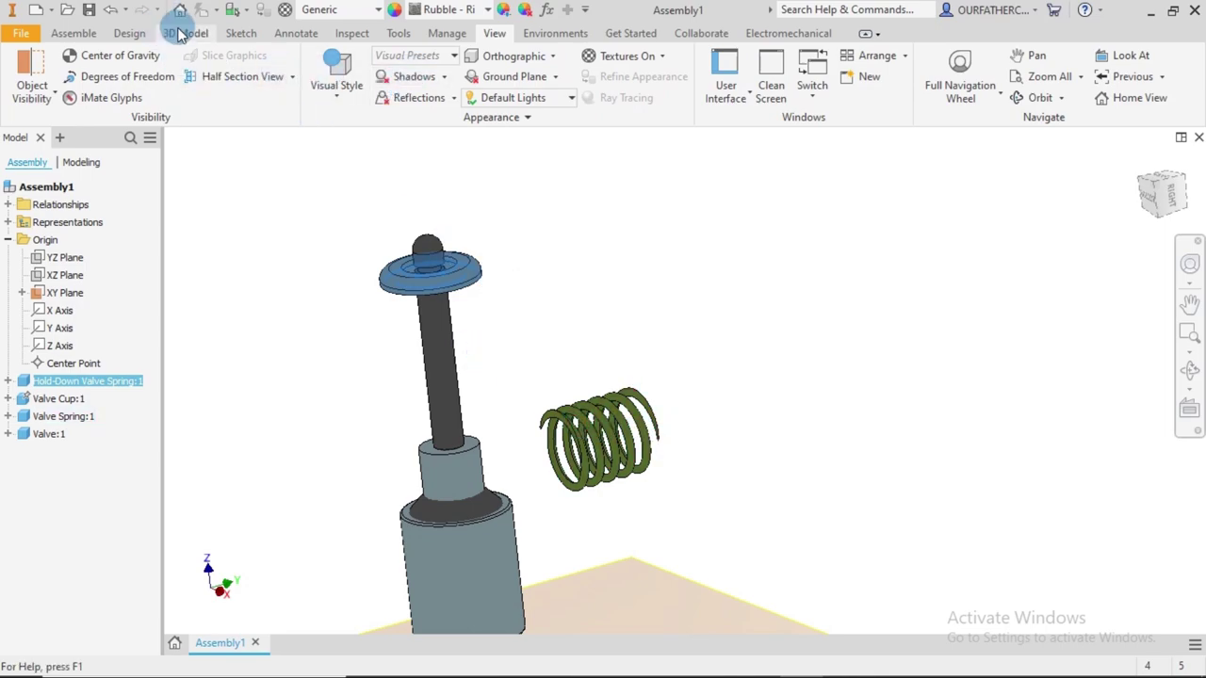
click(73, 33)
click(243, 85)
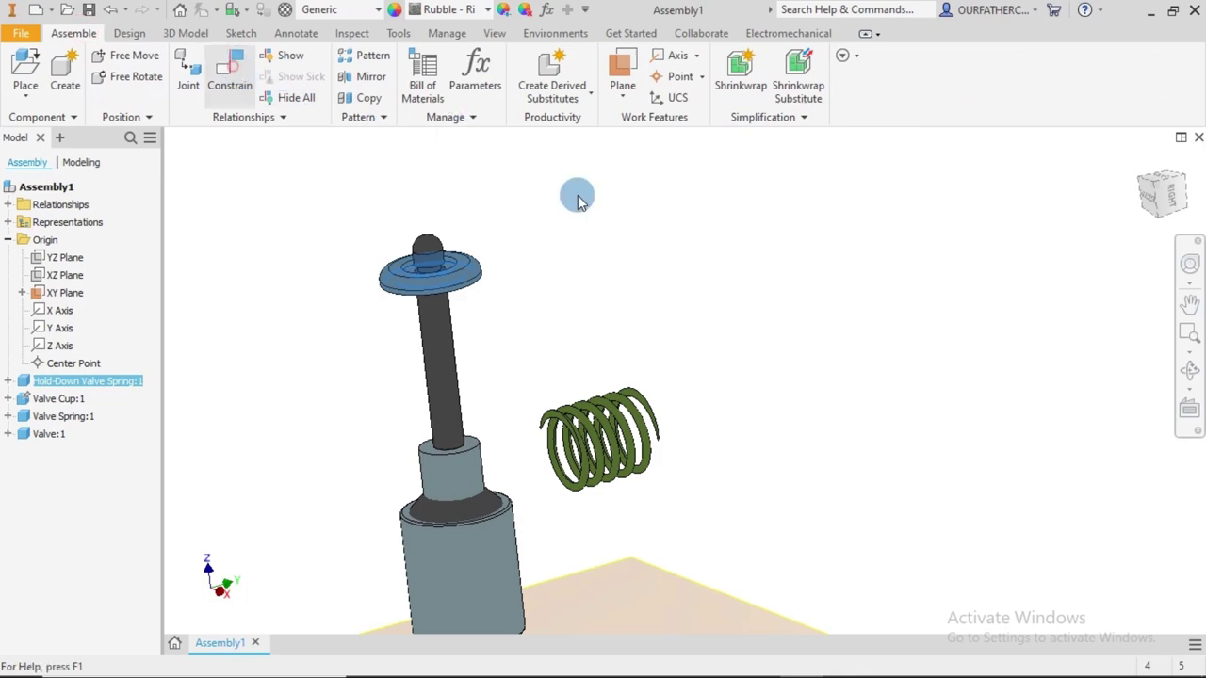
middle_drag(624, 410, 657, 338)
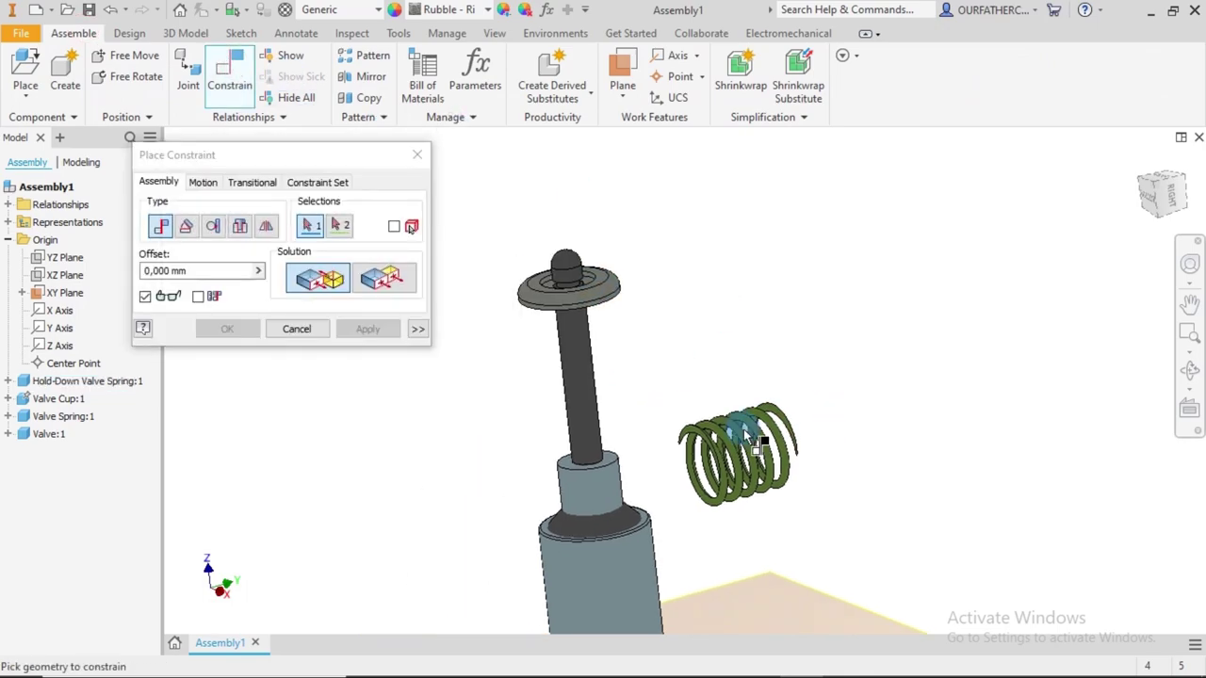
scroll(745, 431, up, 5)
scroll(803, 458, down, 5)
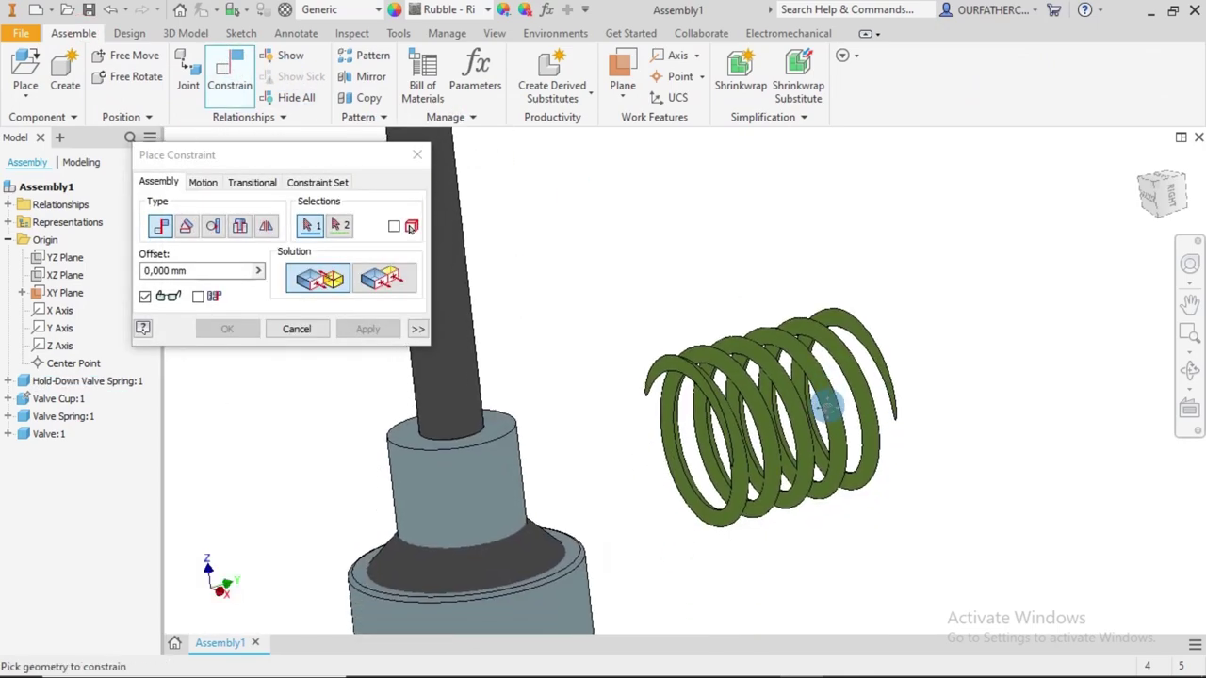
scroll(826, 411, up, 5)
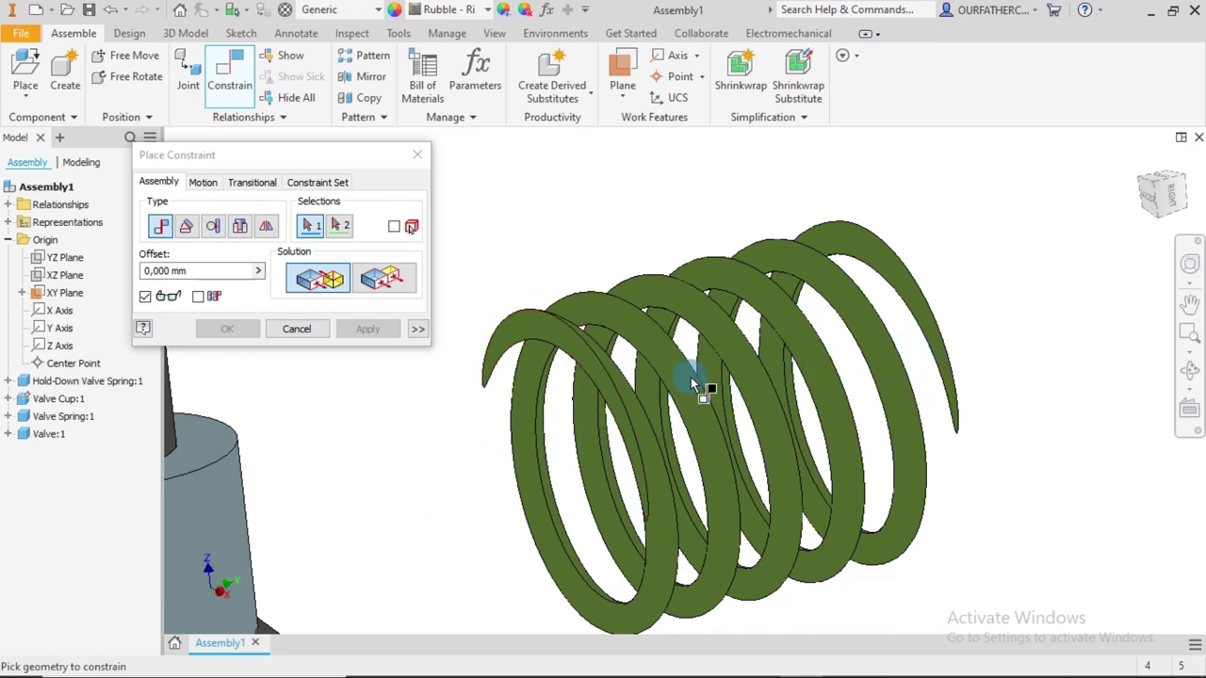
shift+middle_drag(955, 467, 908, 474)
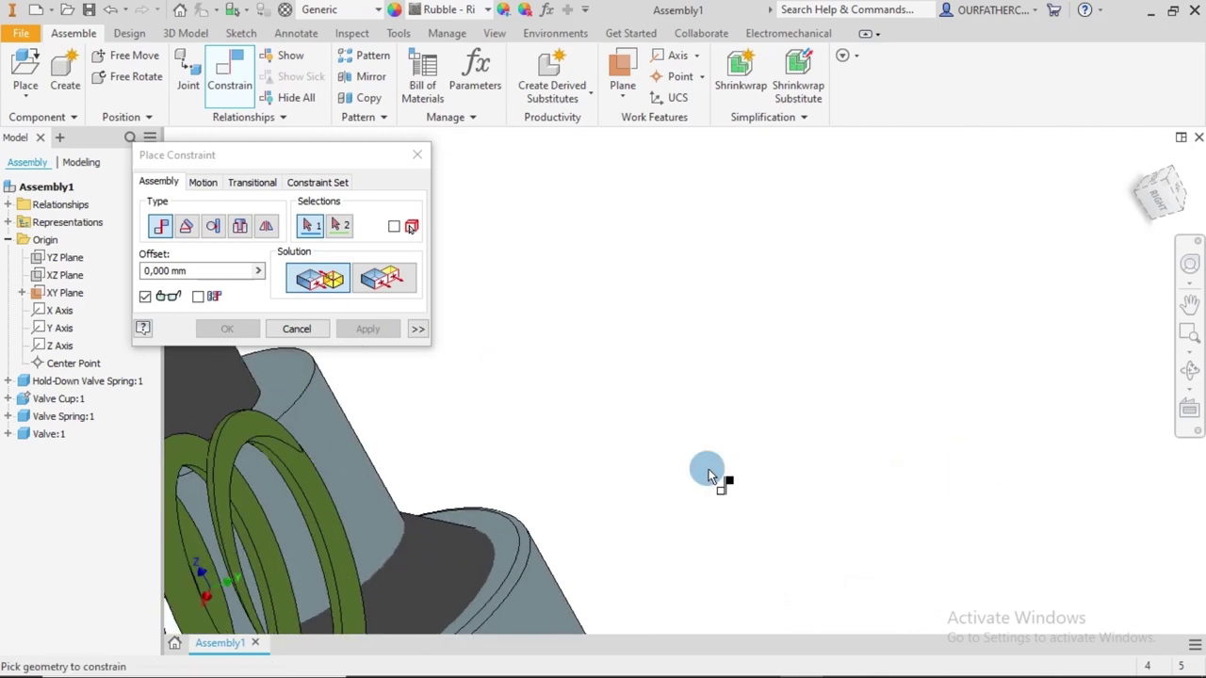
middle_drag(708, 478, 695, 361)
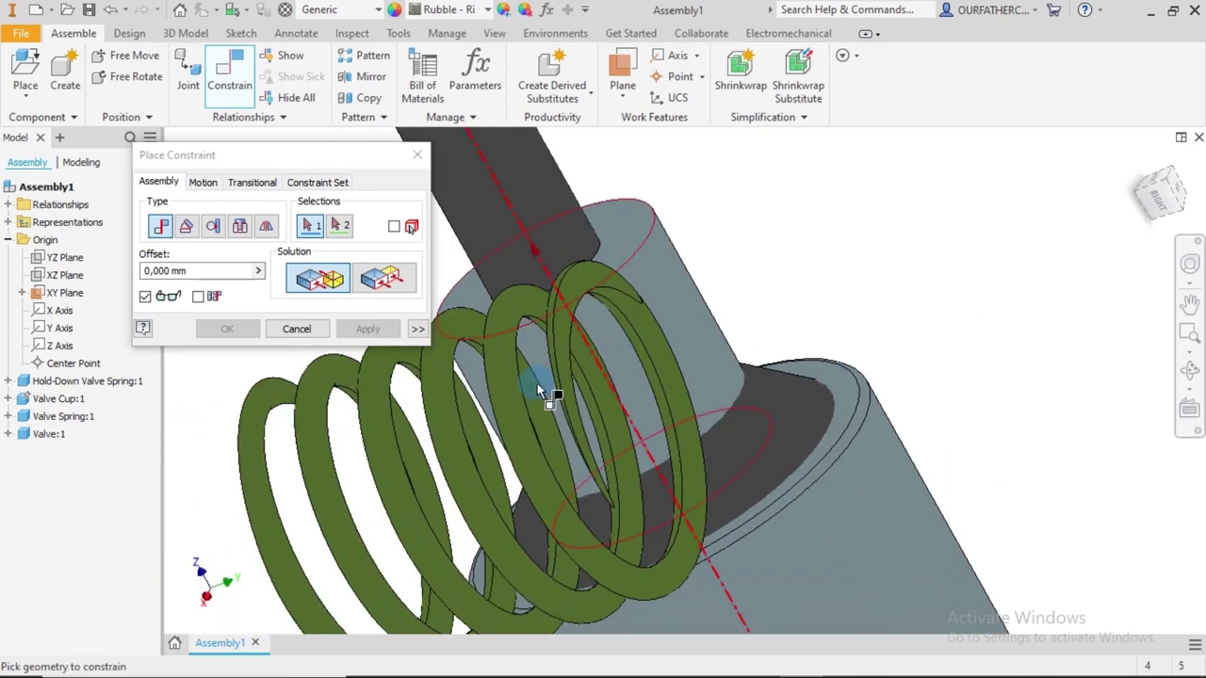
middle_drag(537, 384, 801, 280)
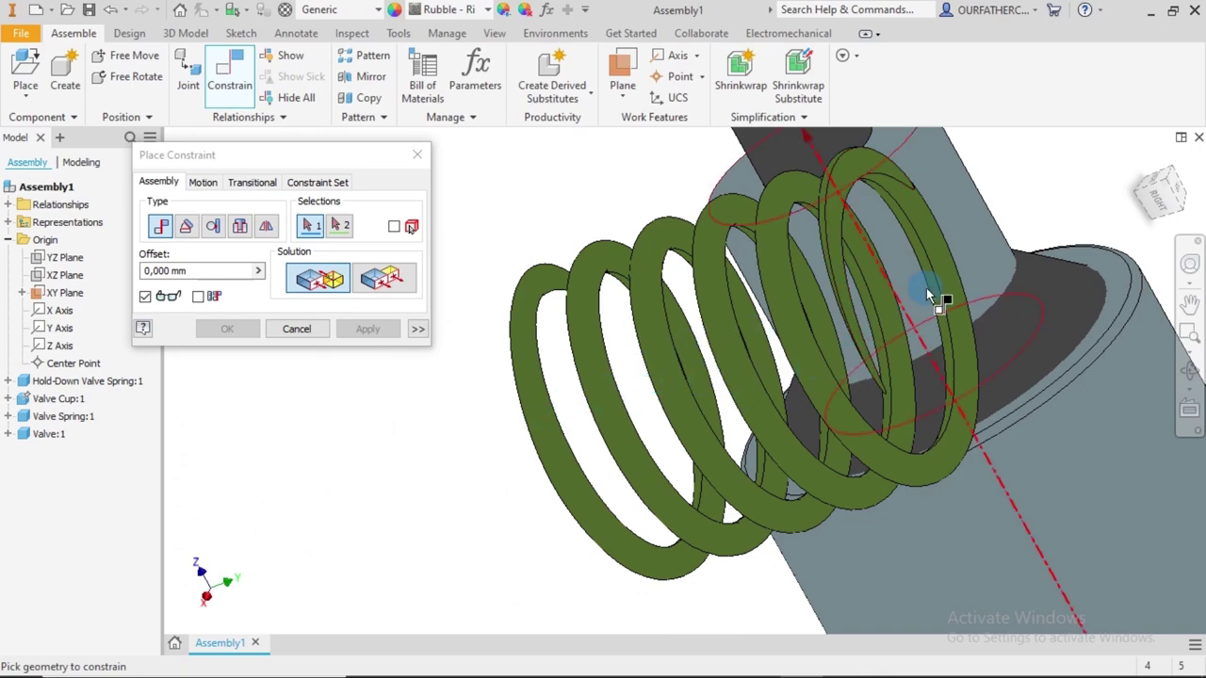
shift+middle_drag(994, 259, 994, 283)
scroll(963, 279, down, 5)
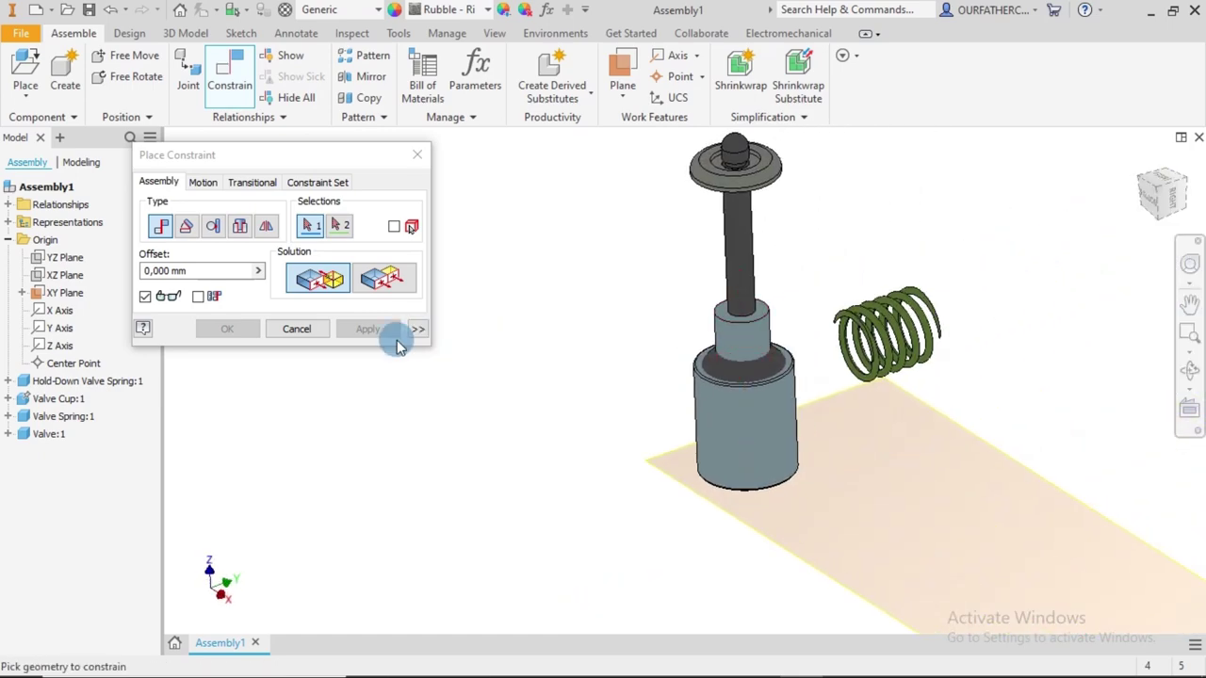
click(305, 328)
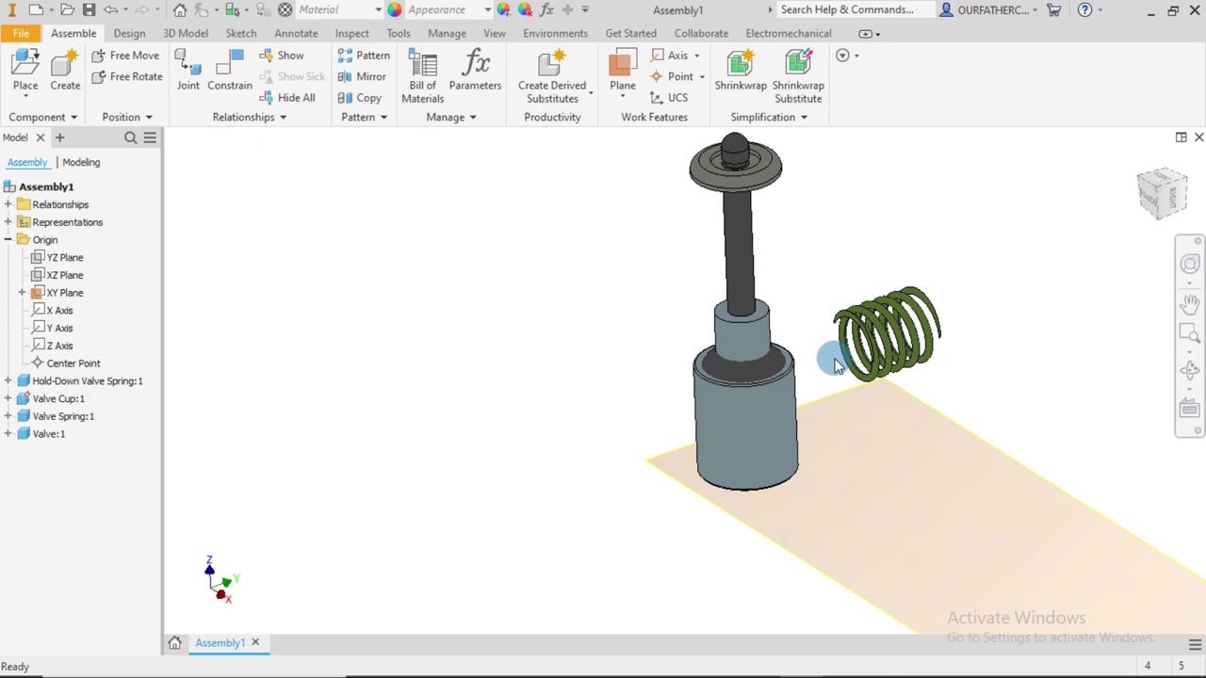
Open the Valve Spring component for in-place editing within the assembly
click(120, 385)
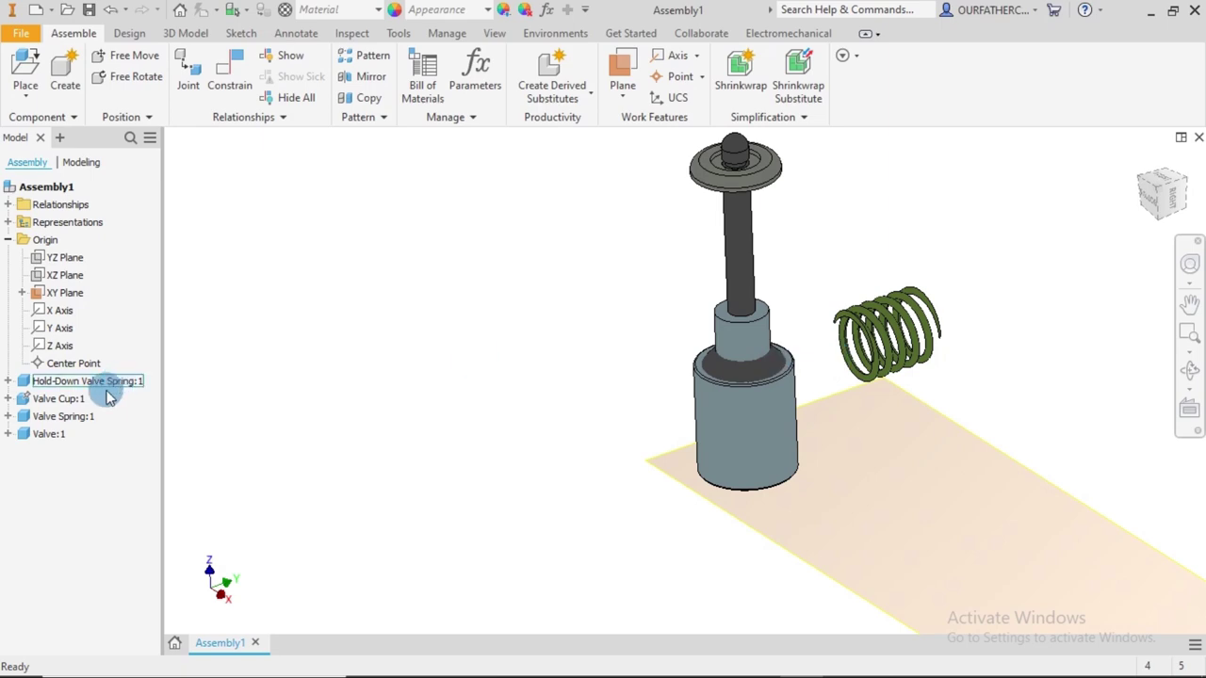
click(83, 422)
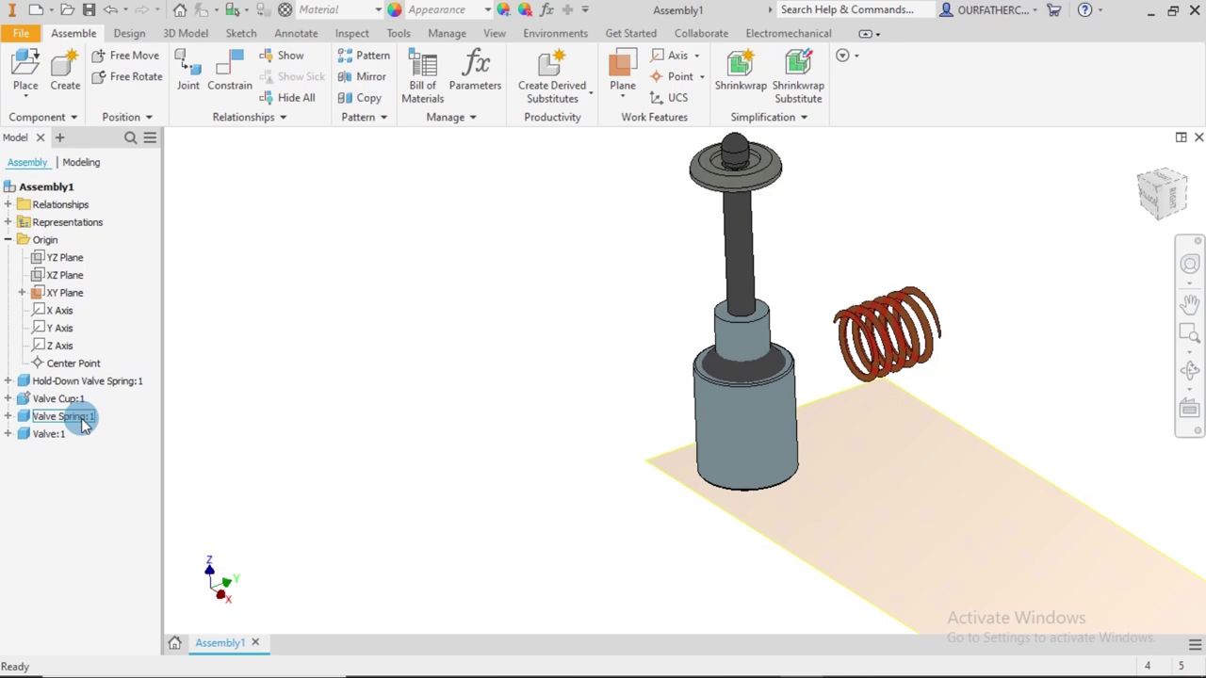
right_click(82, 425)
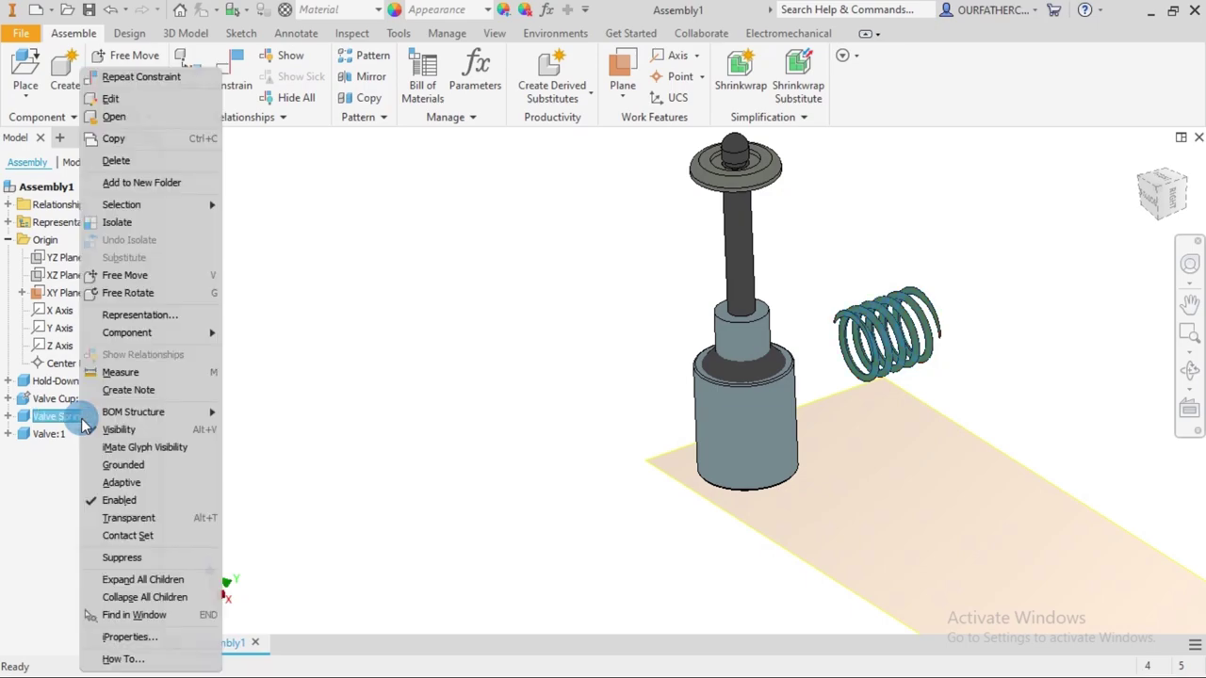
click(110, 100)
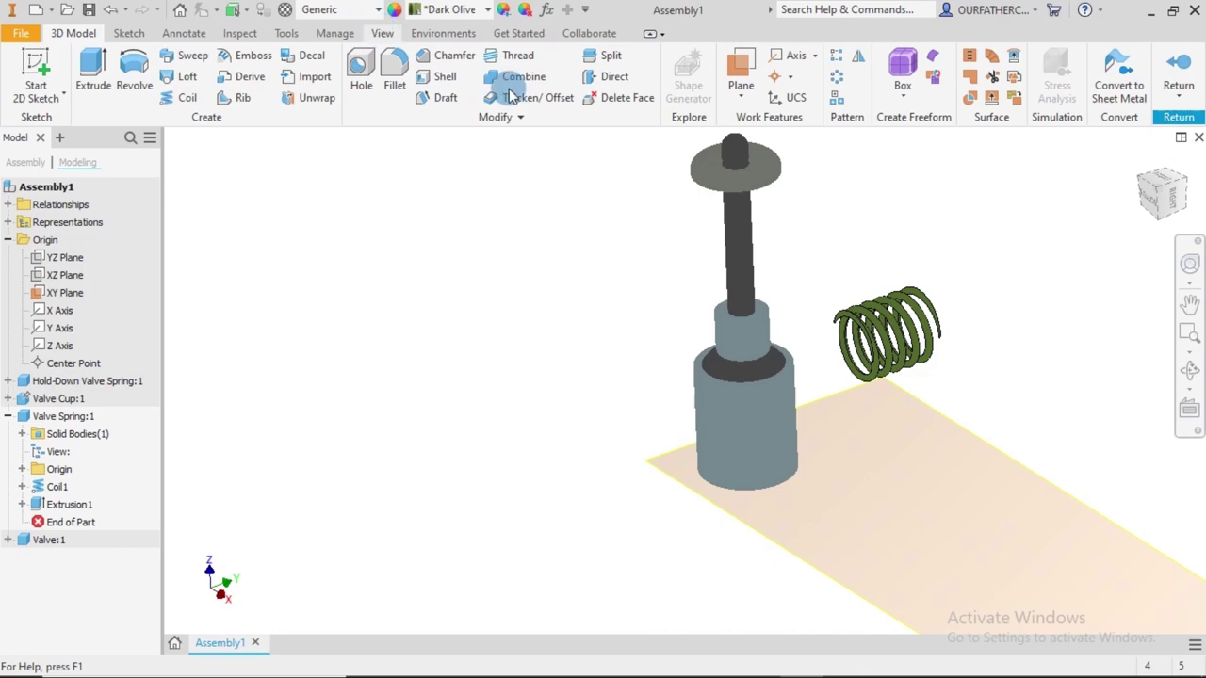
Make the sketch of the spring's coil feature visible, including its centre axis line, and return to the assembly
click(383, 33)
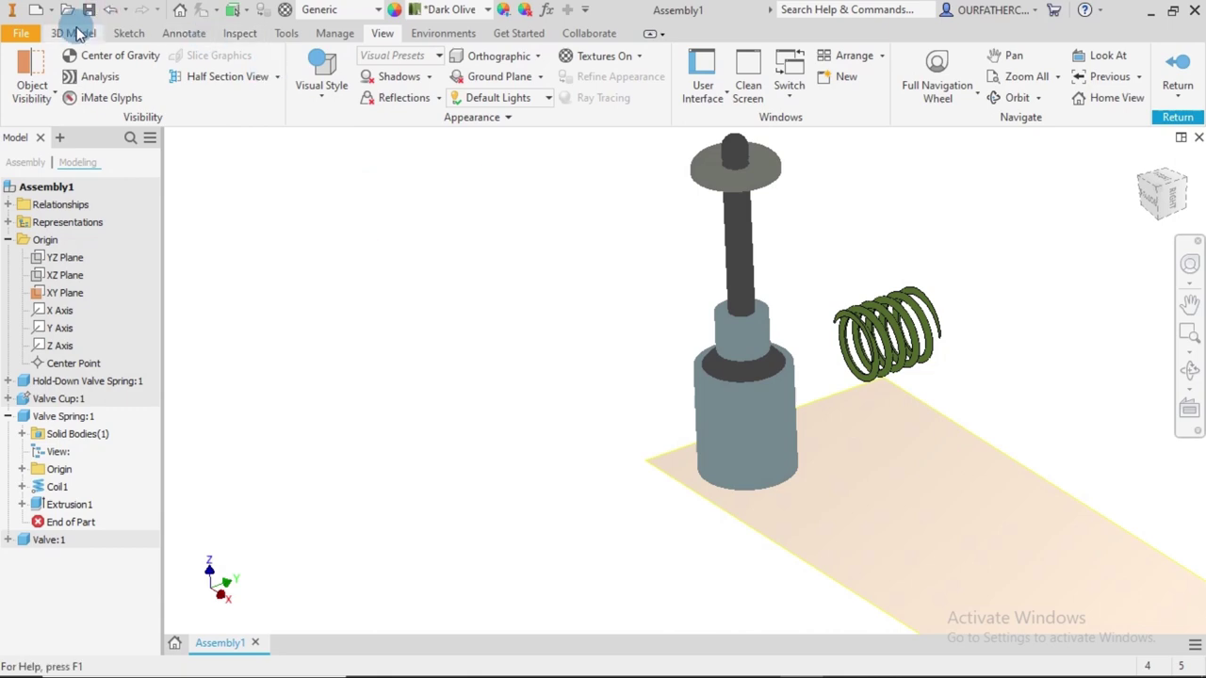
click(23, 487)
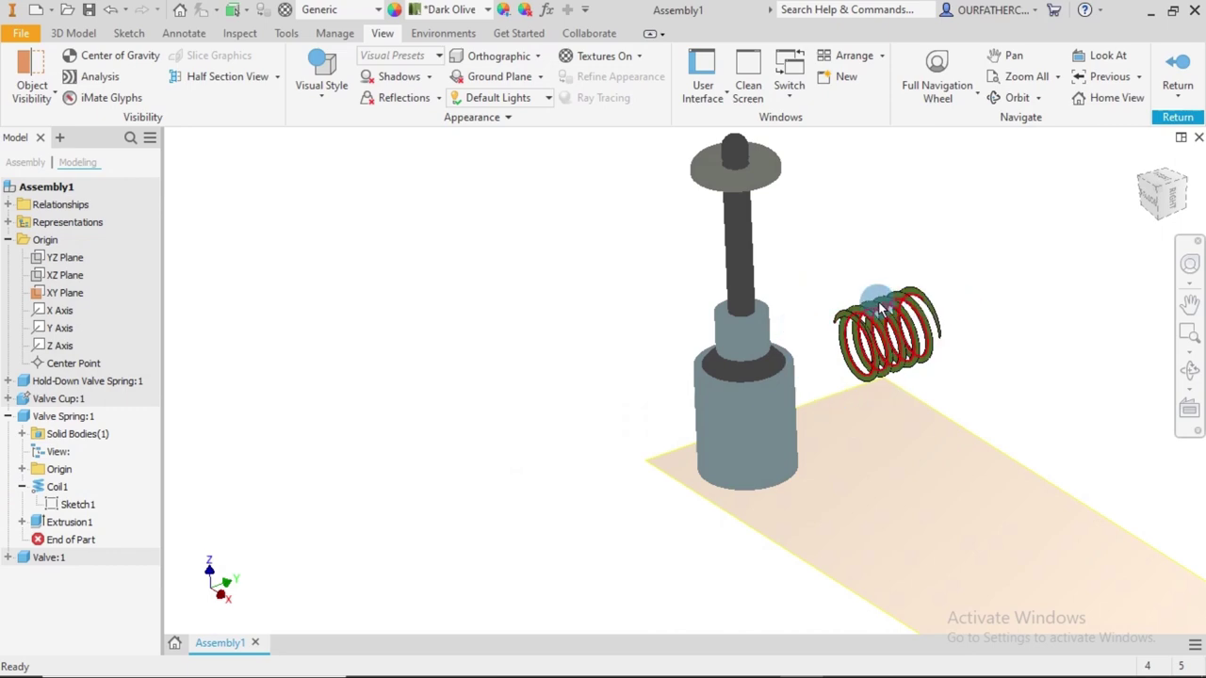
right_click(71, 511)
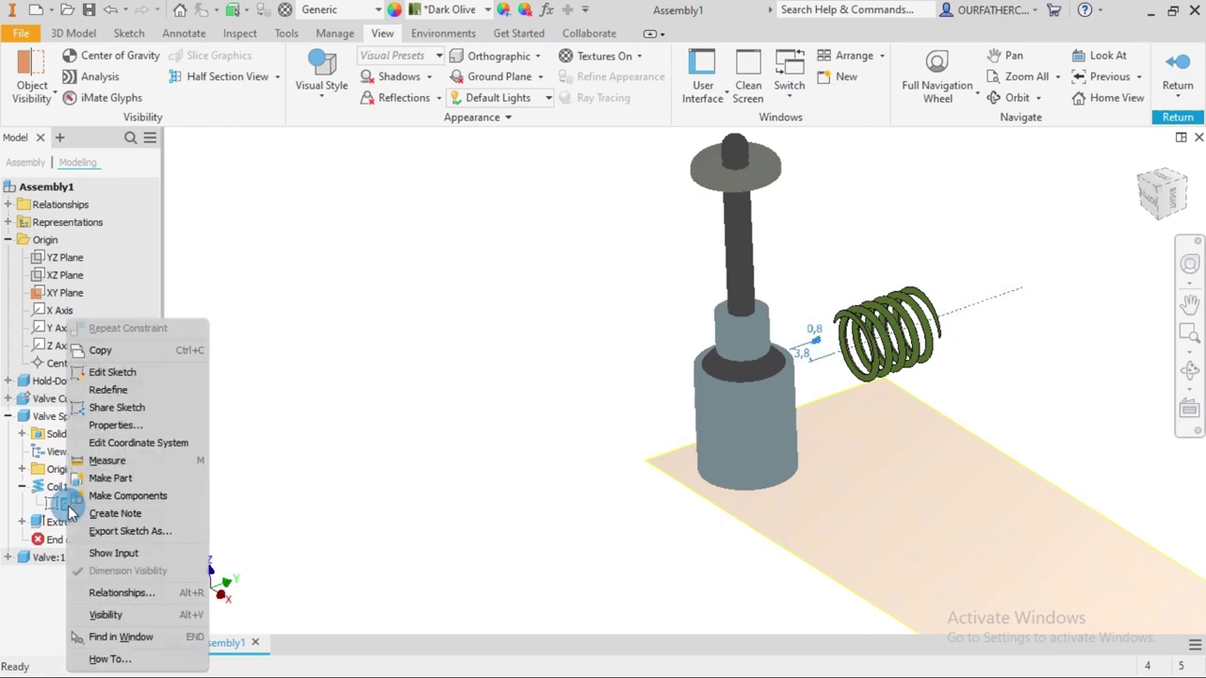
click(112, 614)
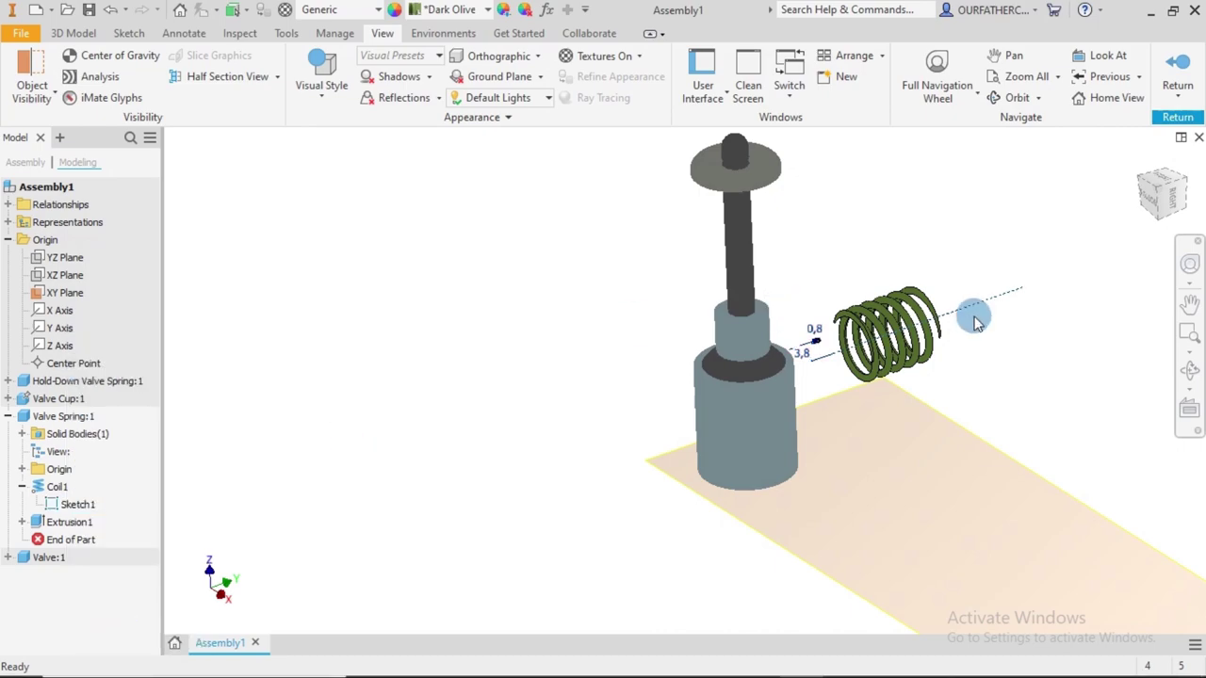
scroll(833, 356, up, 3)
shift+middle_drag(789, 386, 797, 409)
scroll(765, 378, up, 2)
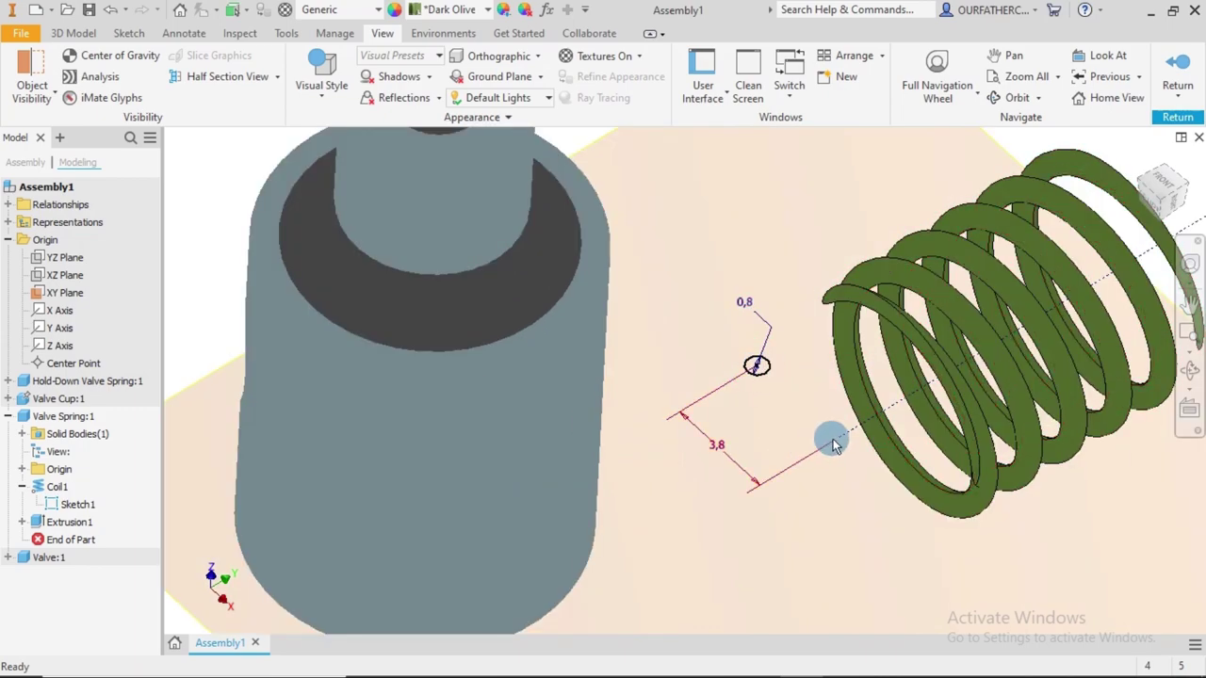
scroll(886, 414, down, 3)
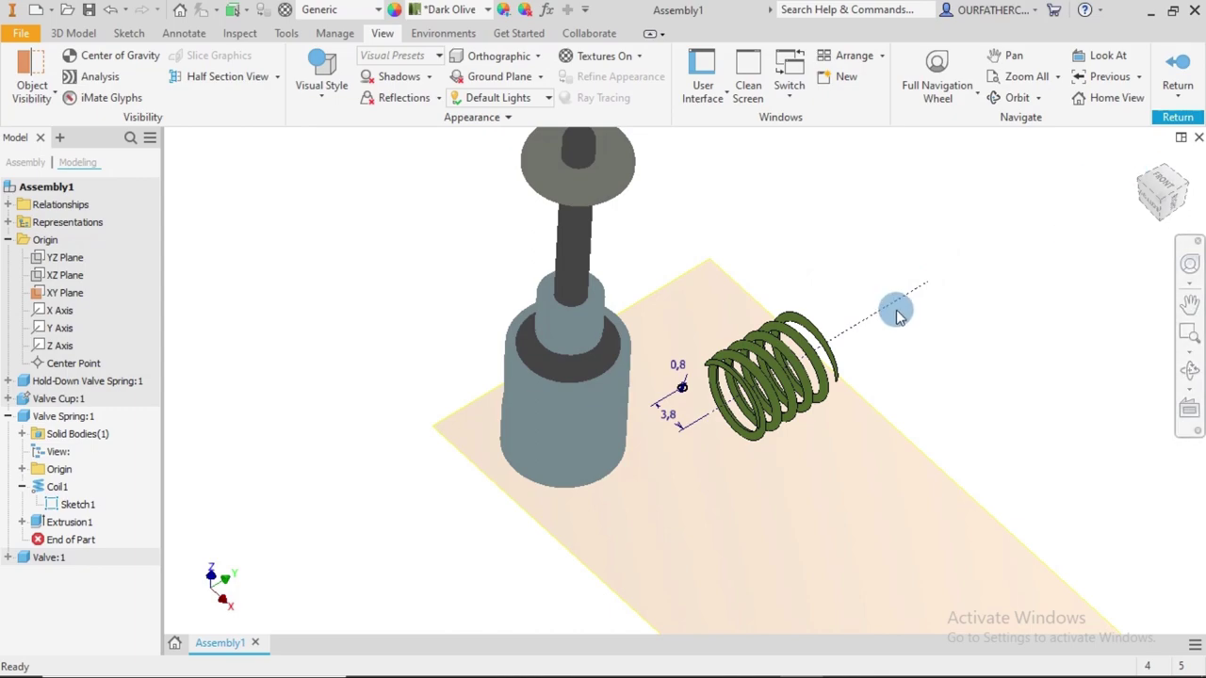
click(1180, 72)
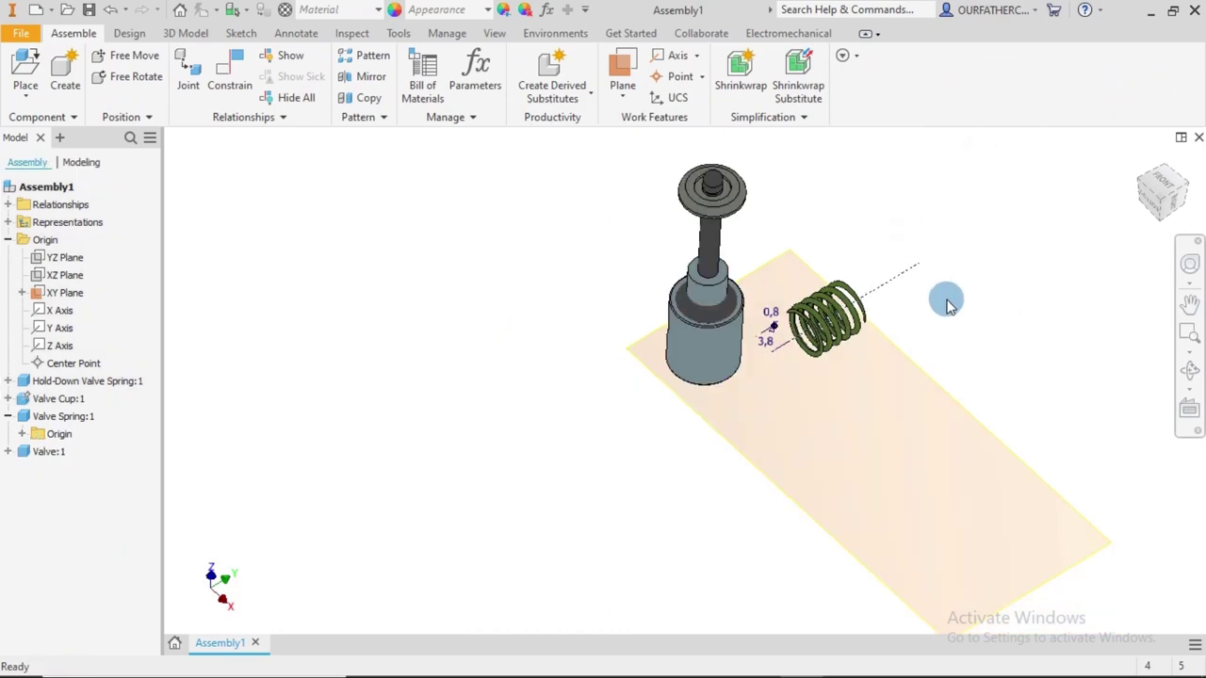
Mate the valve stem's axis with the centre axis line of the spring's sketch at 0 mm offset, and finish constraining
scroll(754, 243, up, 3)
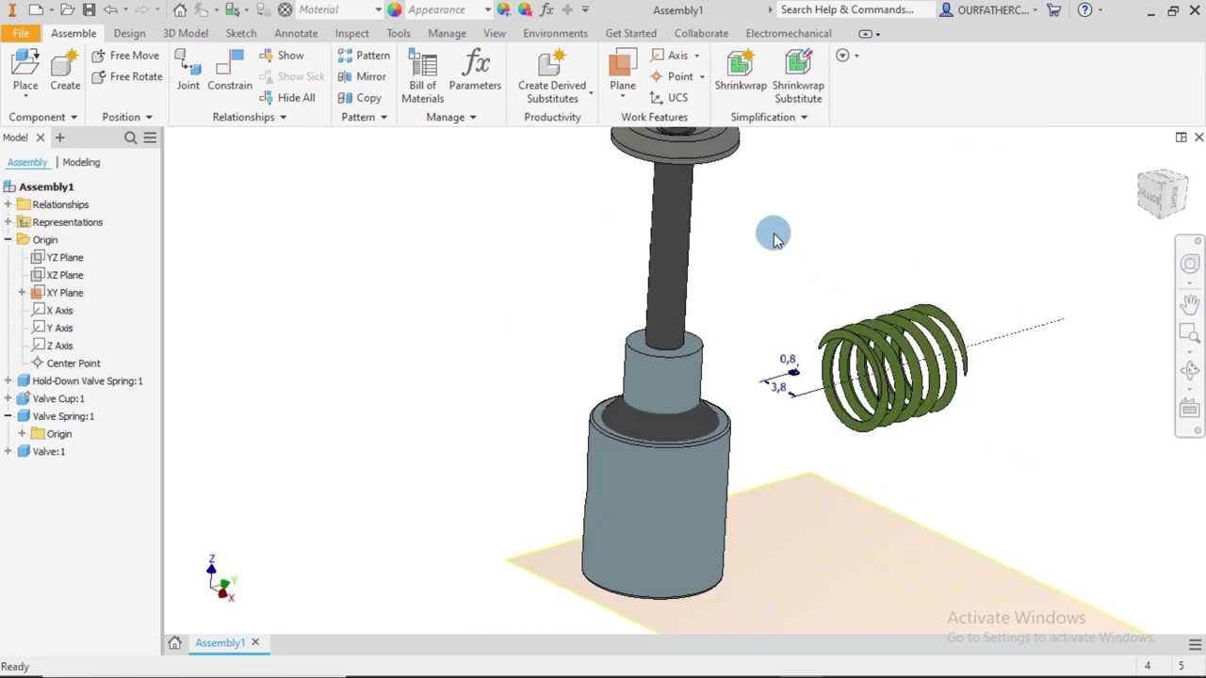
middle_drag(772, 237, 587, 274)
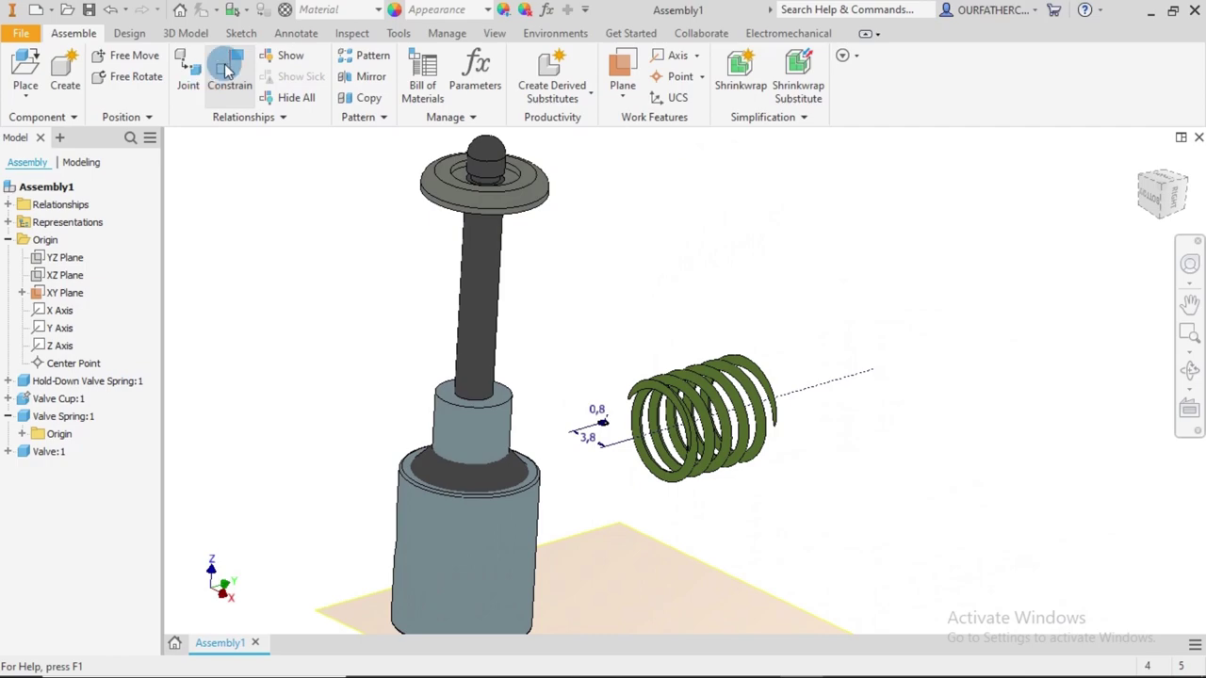
click(227, 68)
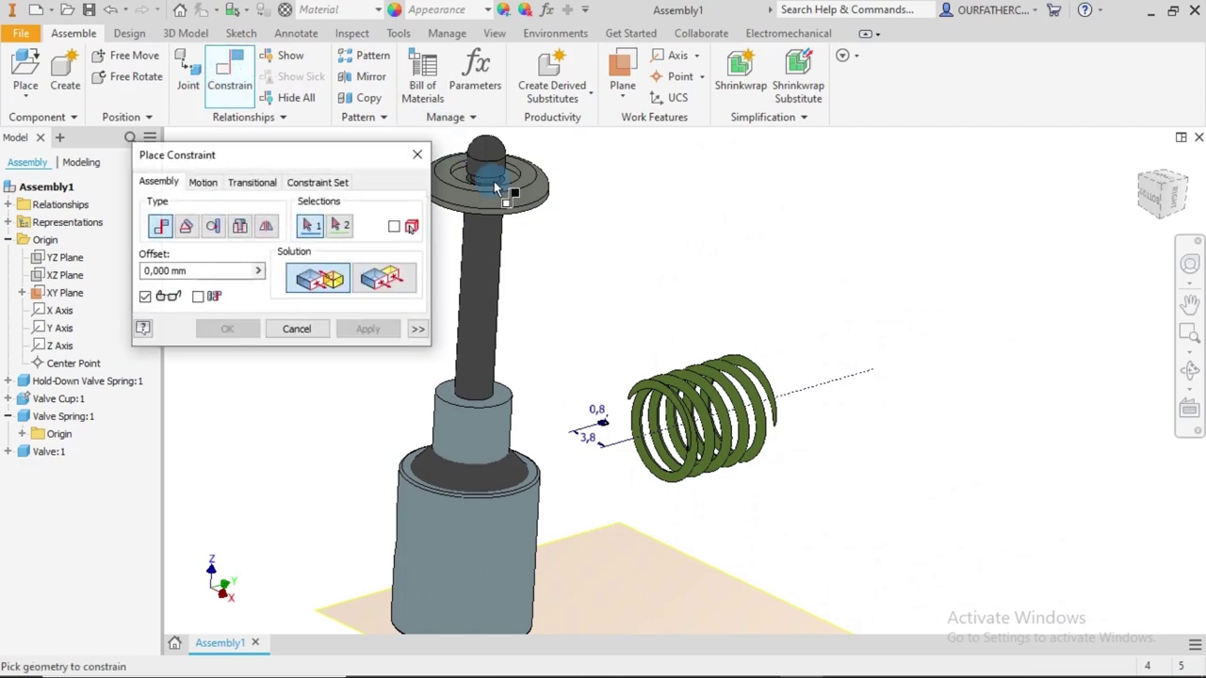
click(488, 253)
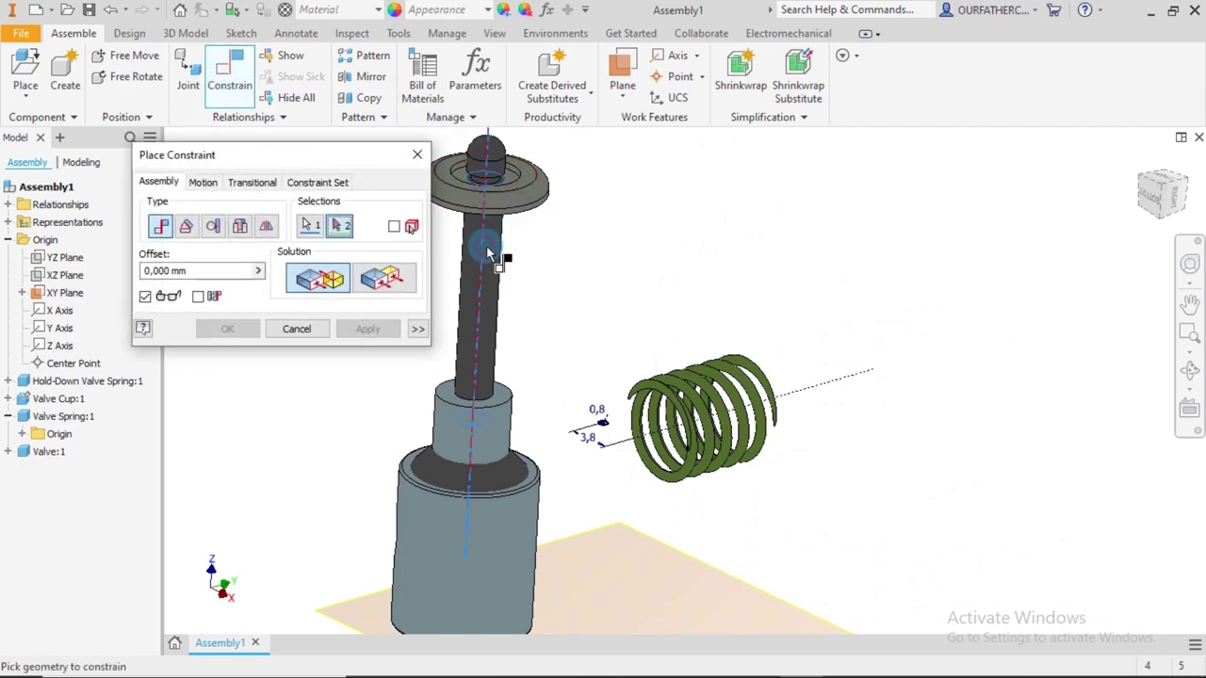
click(843, 384)
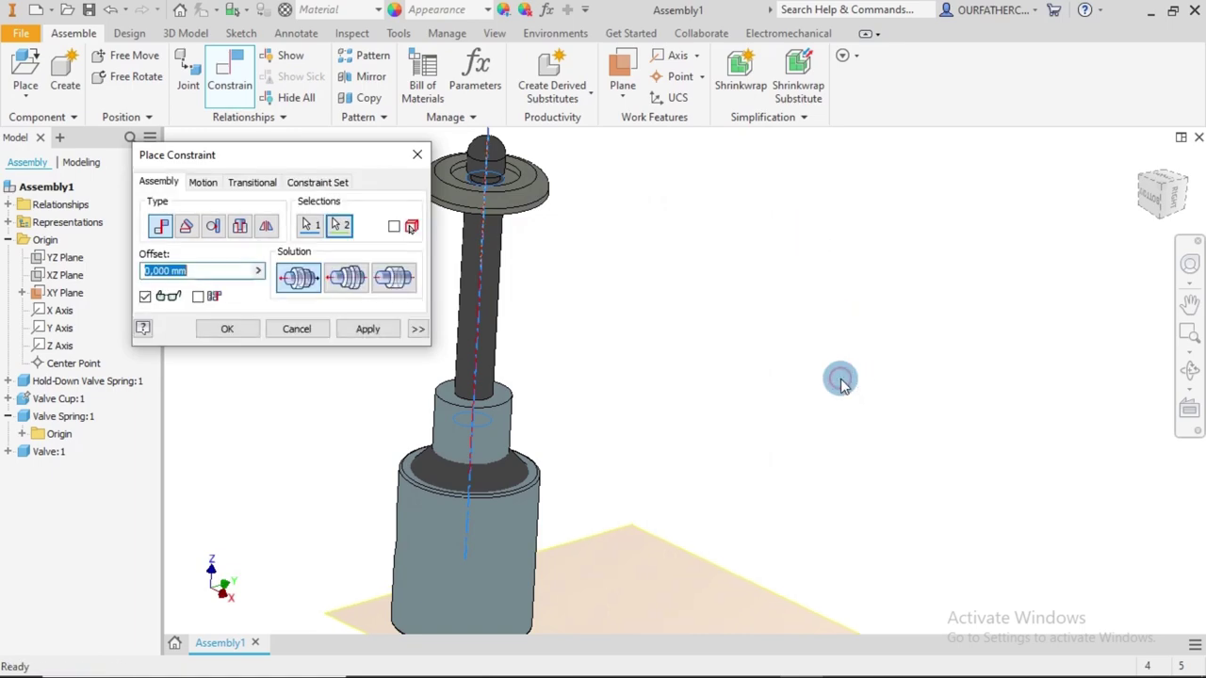
scroll(741, 350, down, 3)
scroll(733, 263, up, 2)
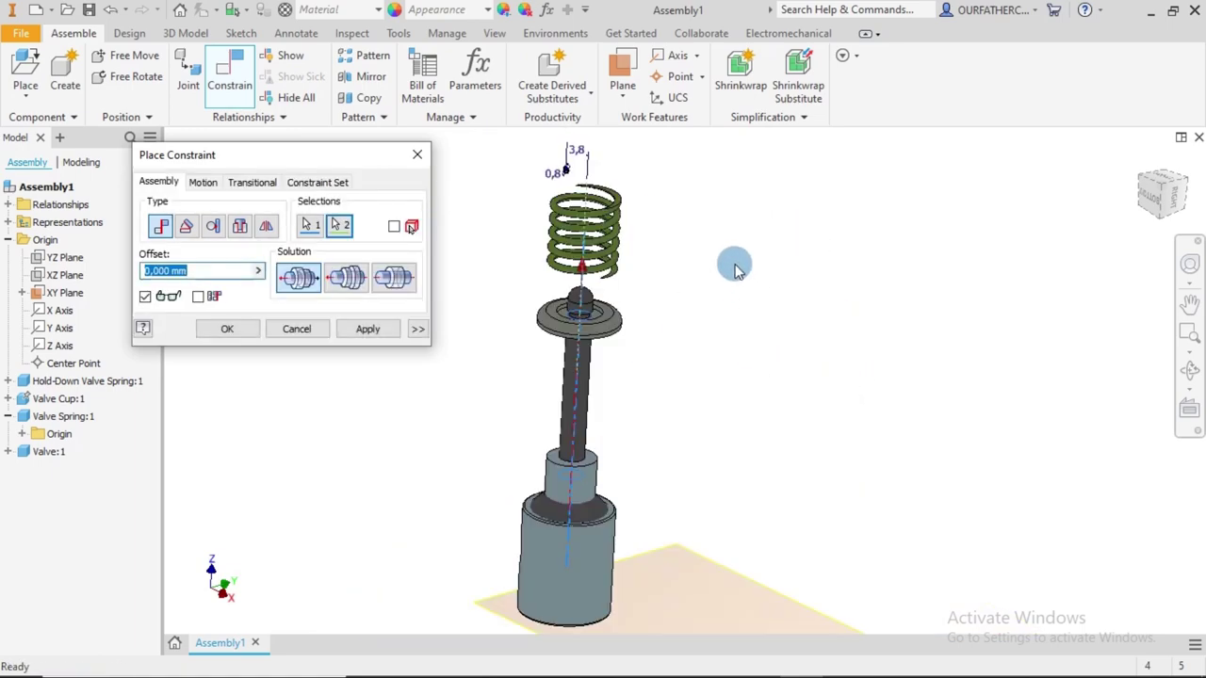
click(396, 282)
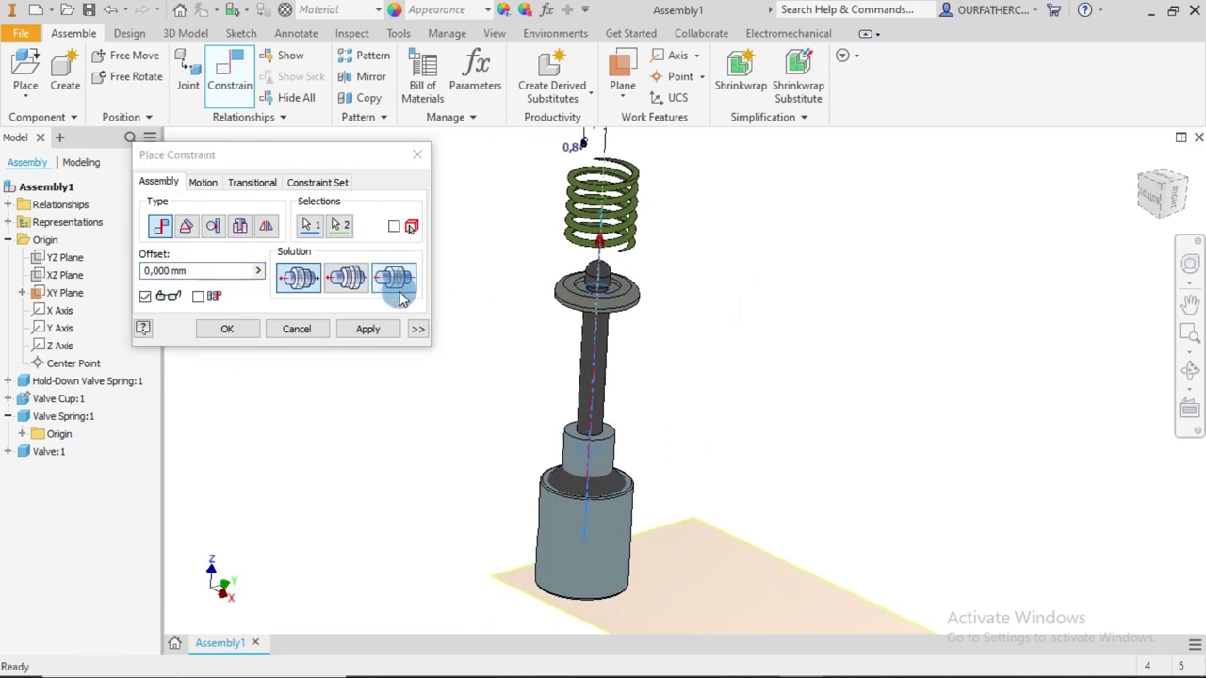
click(368, 329)
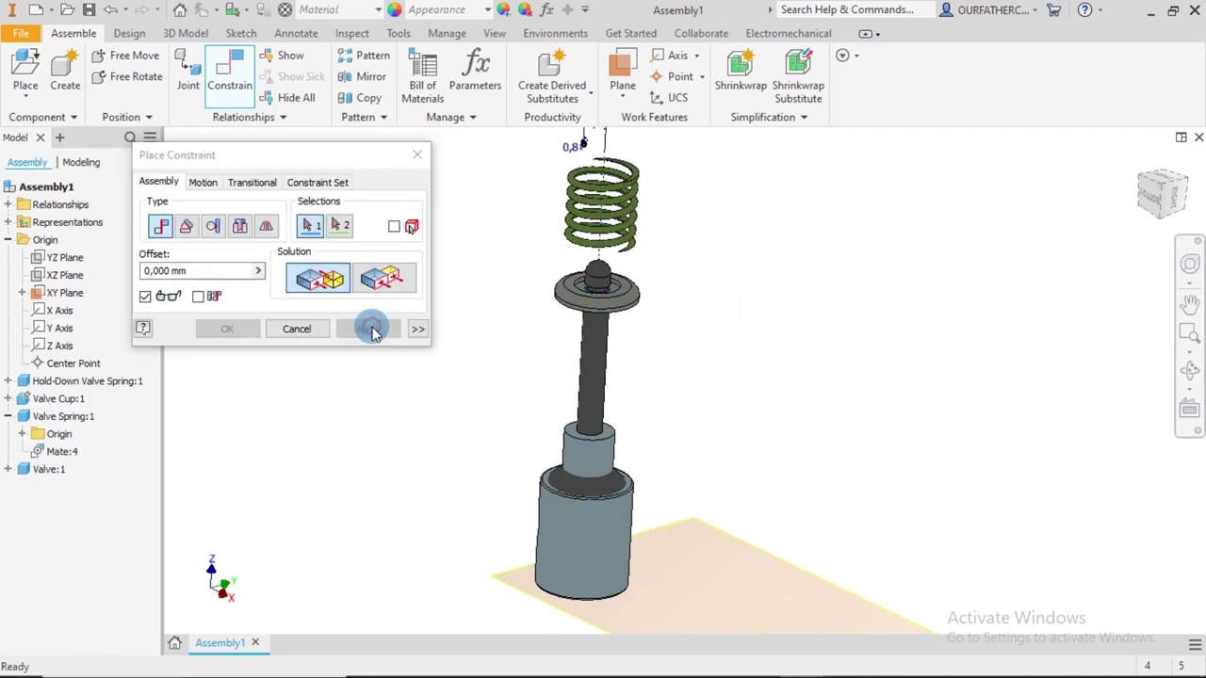
click(283, 330)
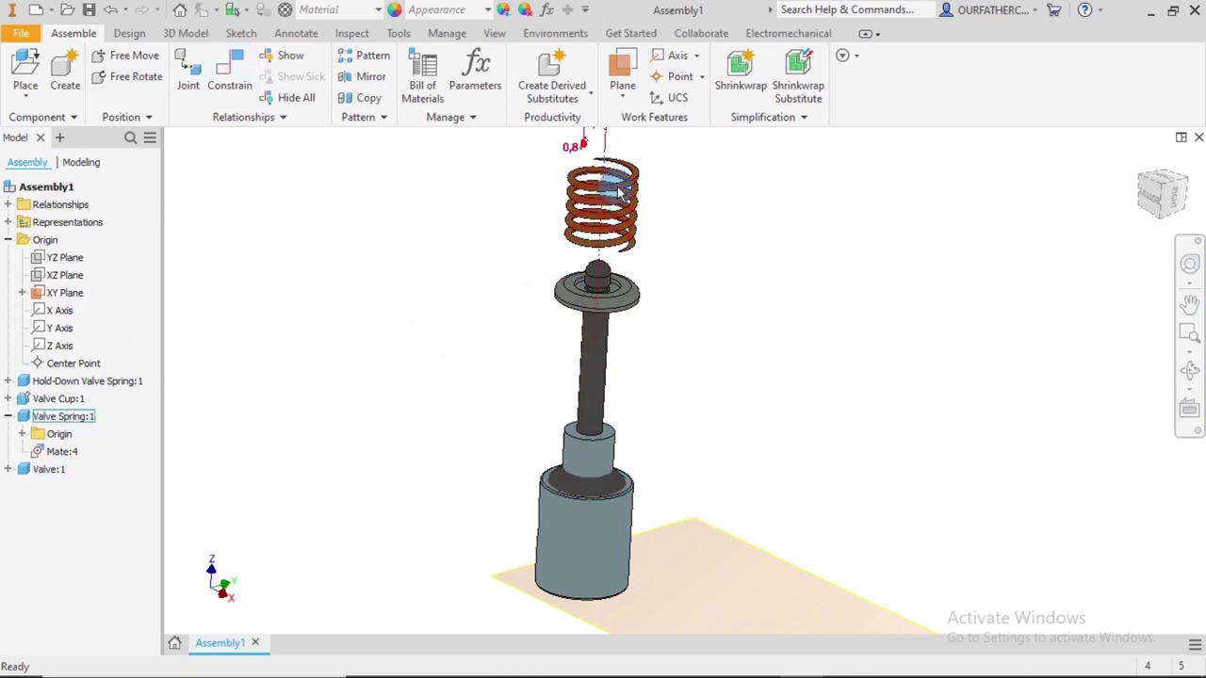
Slide the valve spring down along the stem so it sits between the hold-down and the valve cup
drag(616, 186, 659, 340)
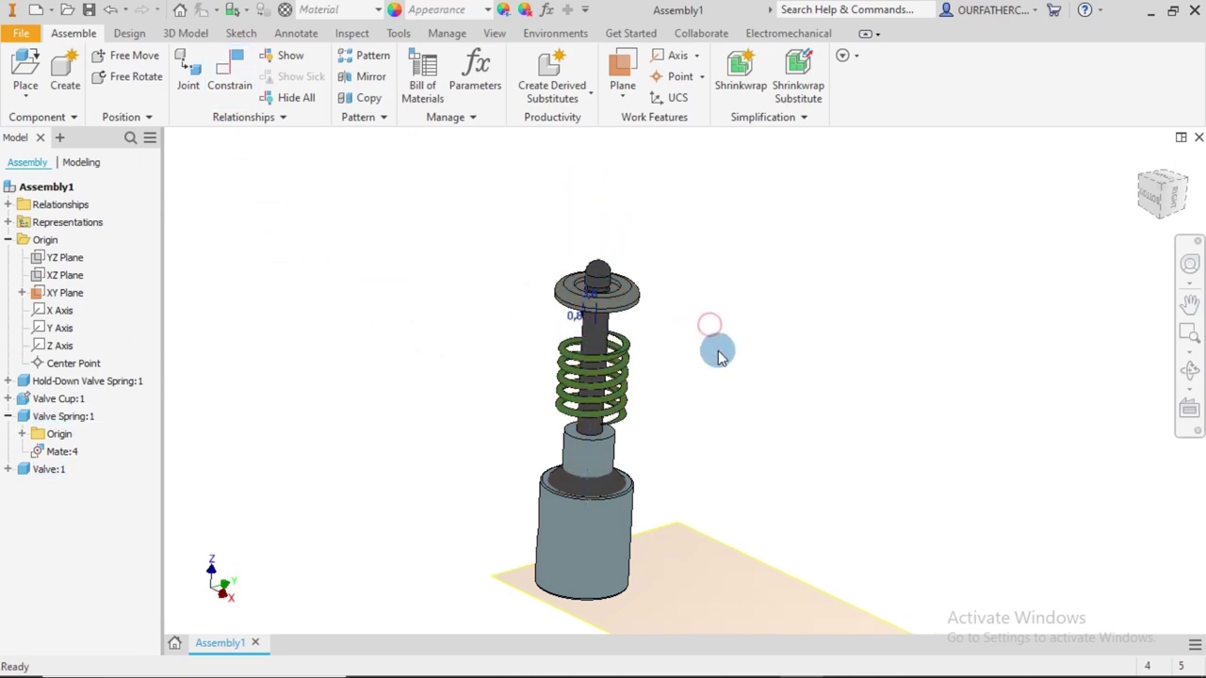
shift+middle_drag(716, 347, 832, 334)
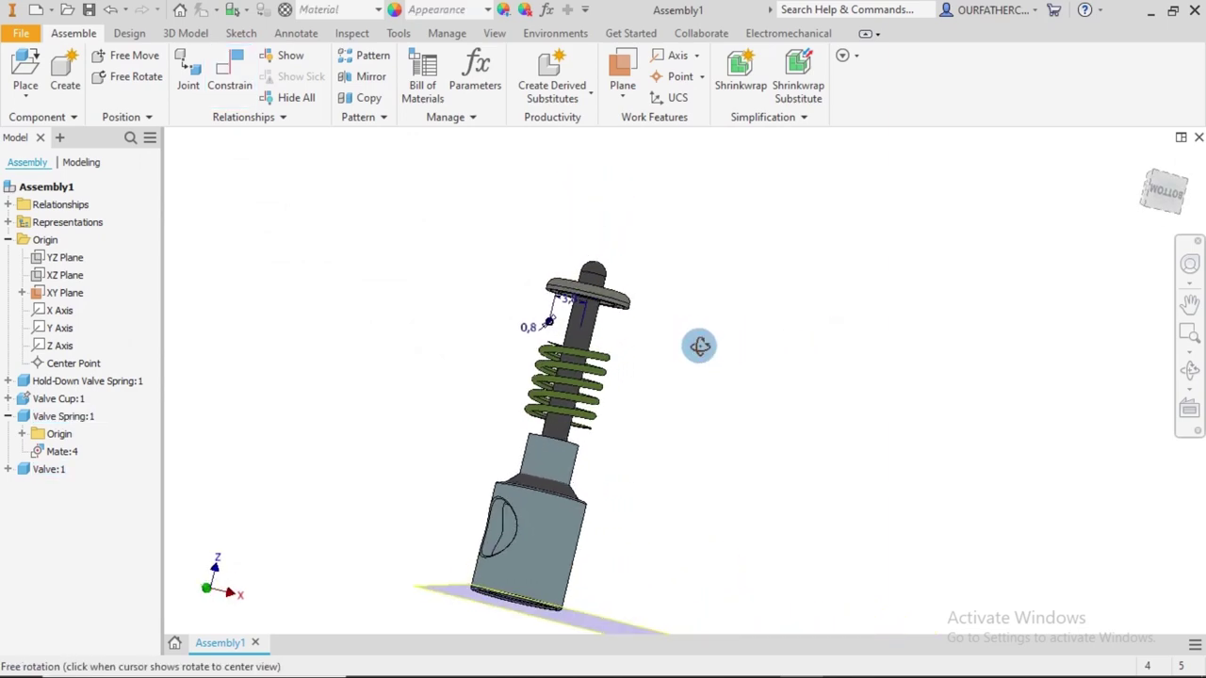
shift+middle_drag(697, 348, 710, 347)
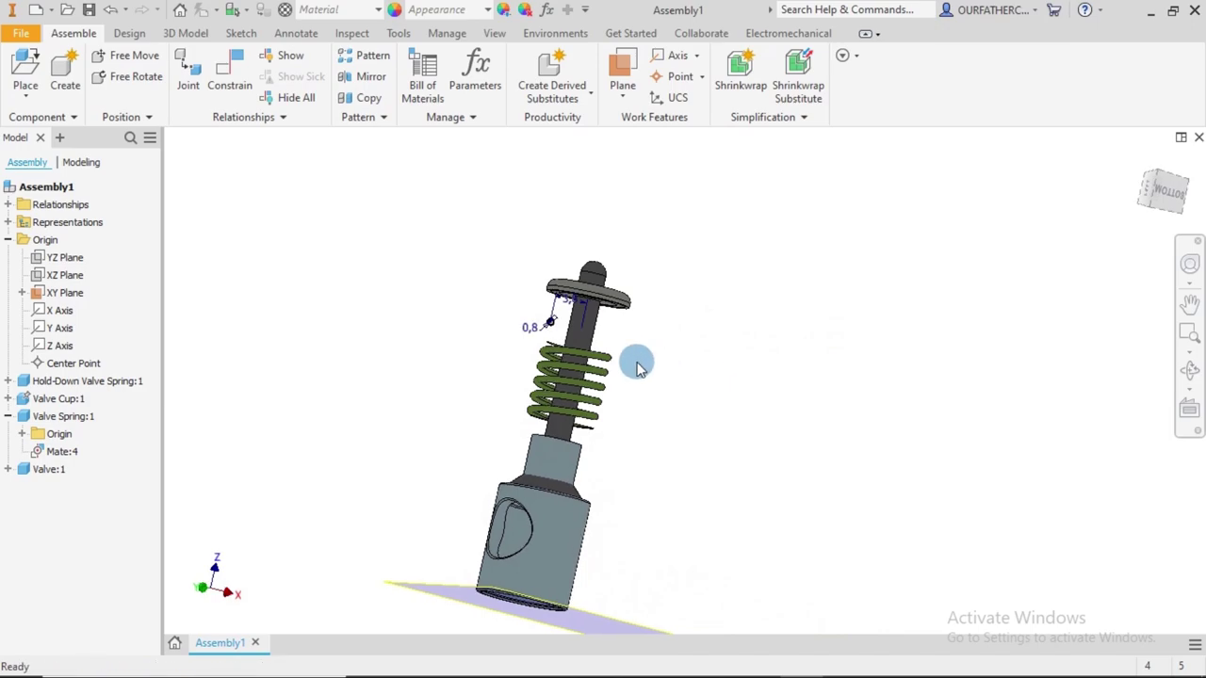
Move the valve down through the cup so its hold-down comes to the upper end of the spring
shift+middle_drag(657, 387, 608, 407)
drag(604, 294, 706, 385)
shift+middle_drag(706, 385, 724, 334)
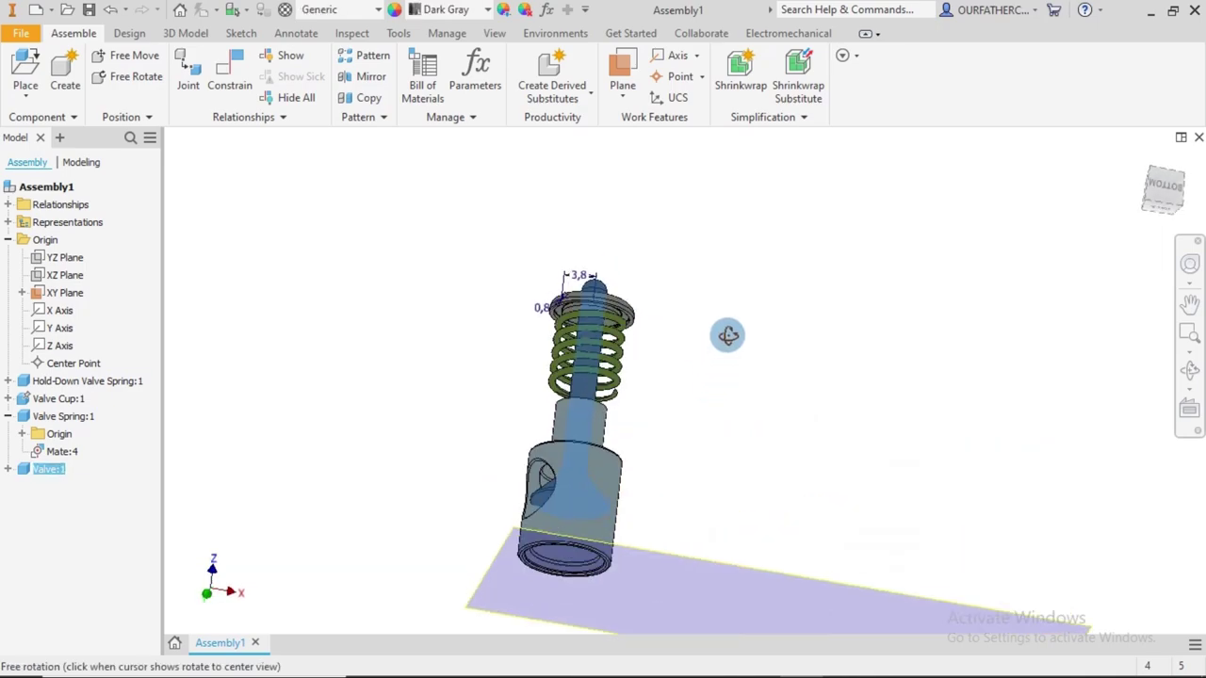
scroll(622, 420, up, 5)
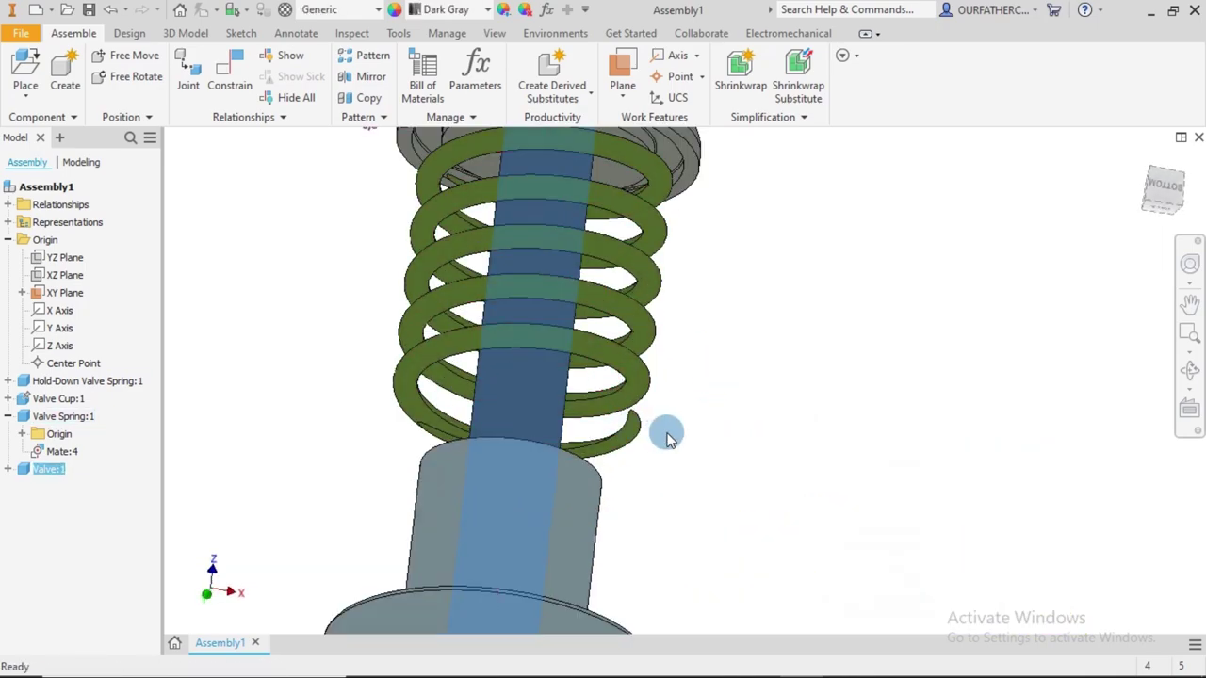
scroll(700, 439, down, 5)
shift+middle_drag(700, 439, 680, 485)
scroll(675, 480, up, 5)
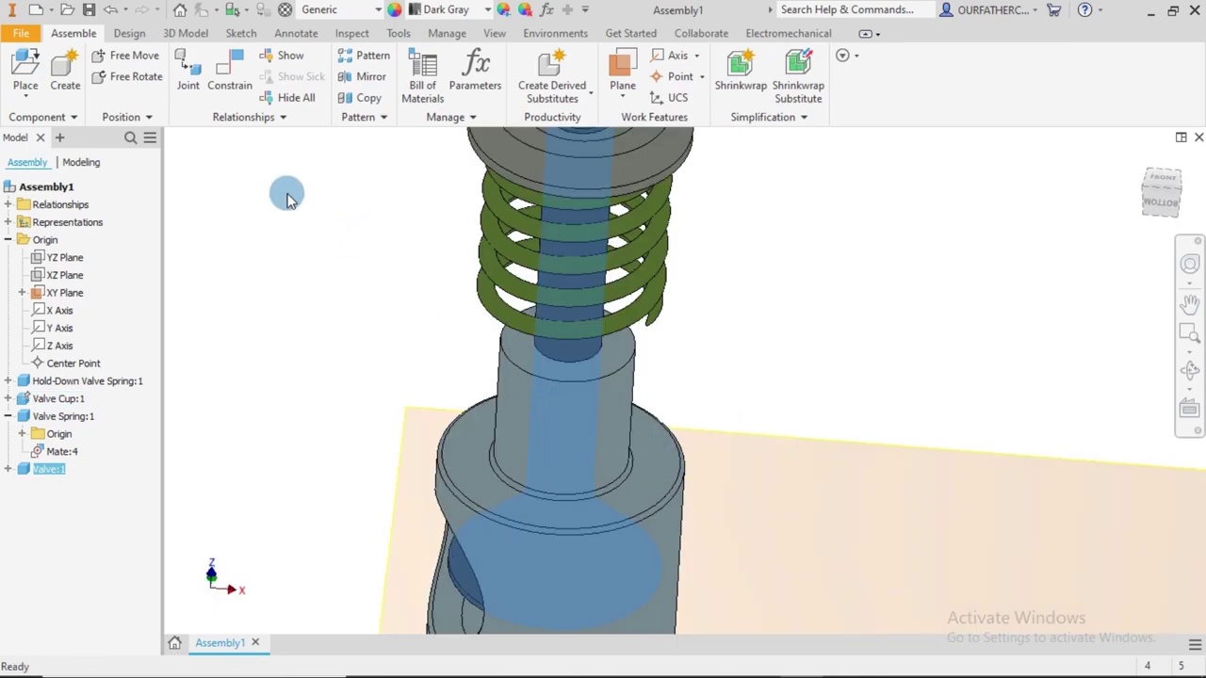
Mate the spring's flat lower end face to the valve cup's shoulder face at 0 mm offset
click(233, 75)
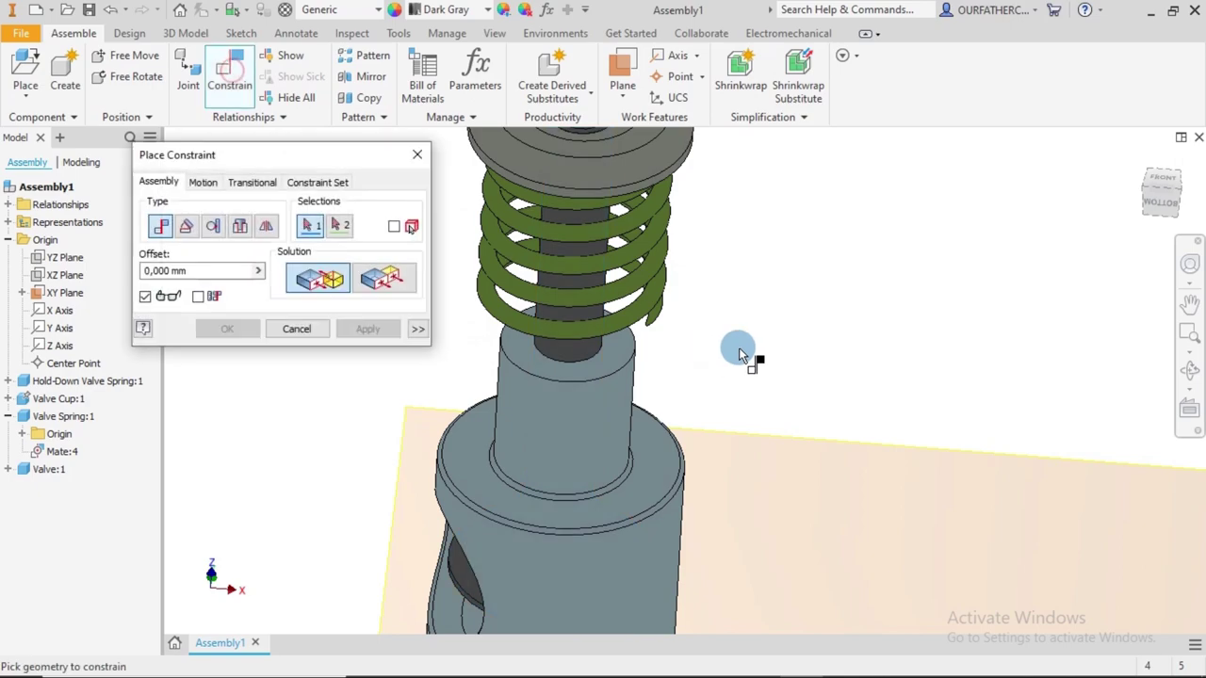
shift+middle_drag(739, 347, 801, 296)
scroll(673, 321, up, 3)
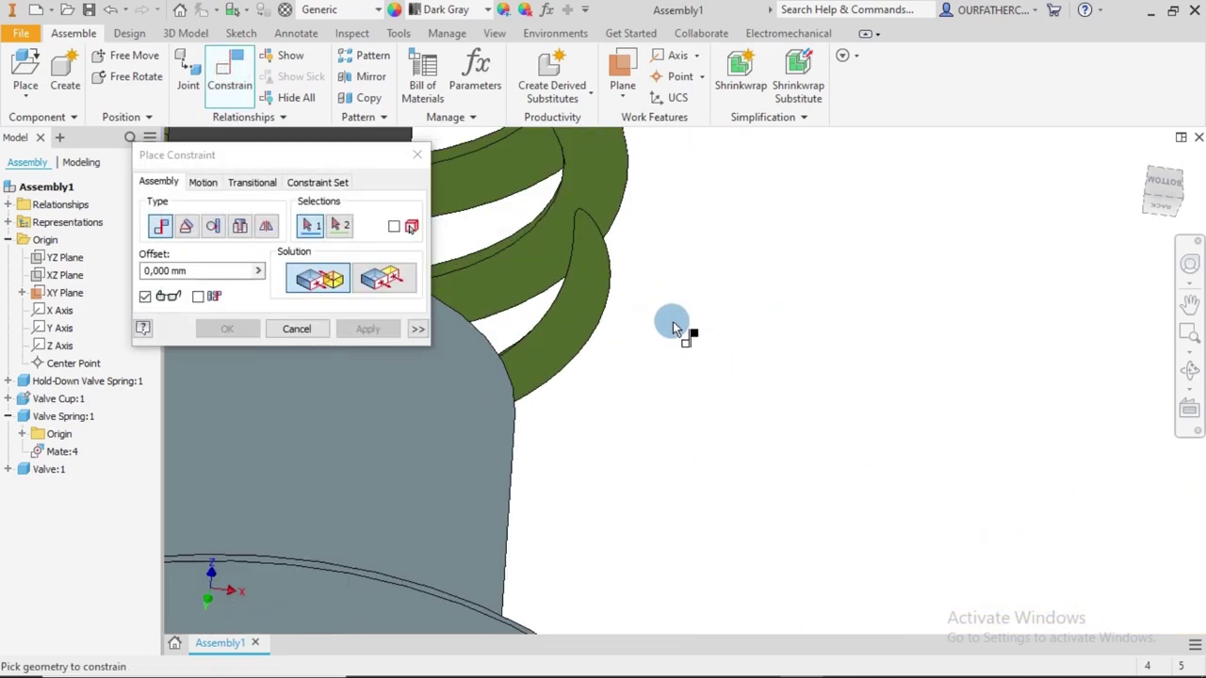
click(582, 307)
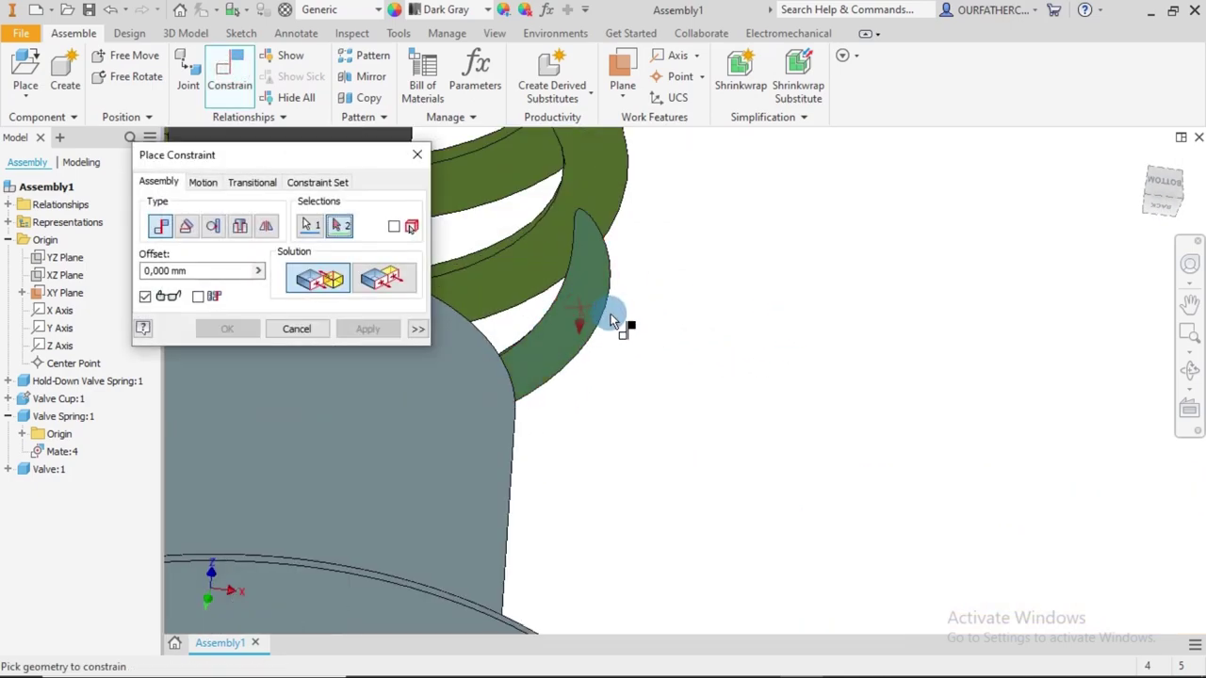
scroll(611, 318, down, 3)
shift+middle_drag(613, 315, 614, 477)
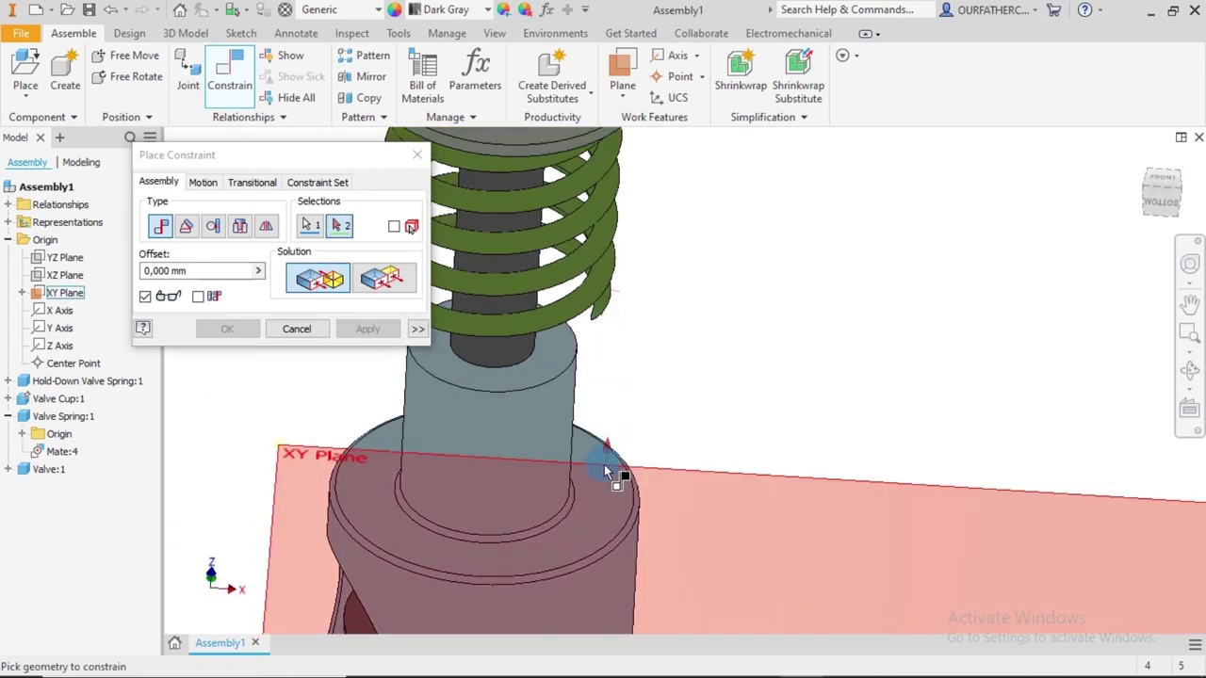
click(596, 489)
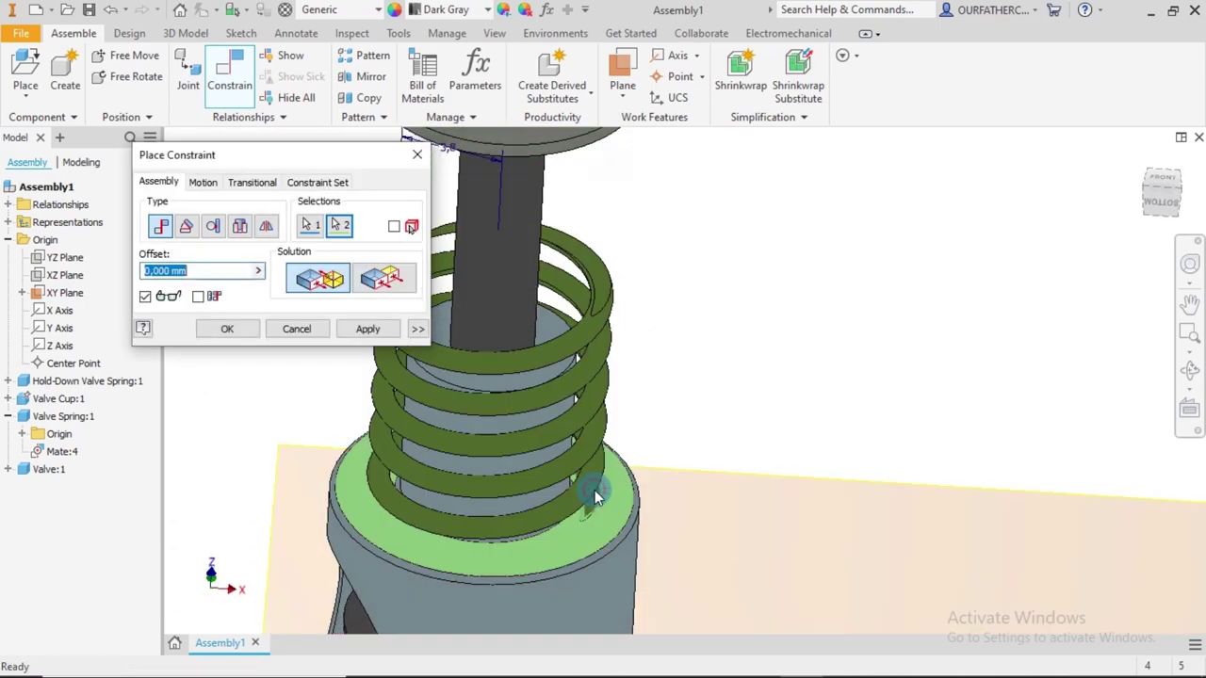
scroll(659, 409, down, 3)
shift+middle_drag(694, 394, 708, 355)
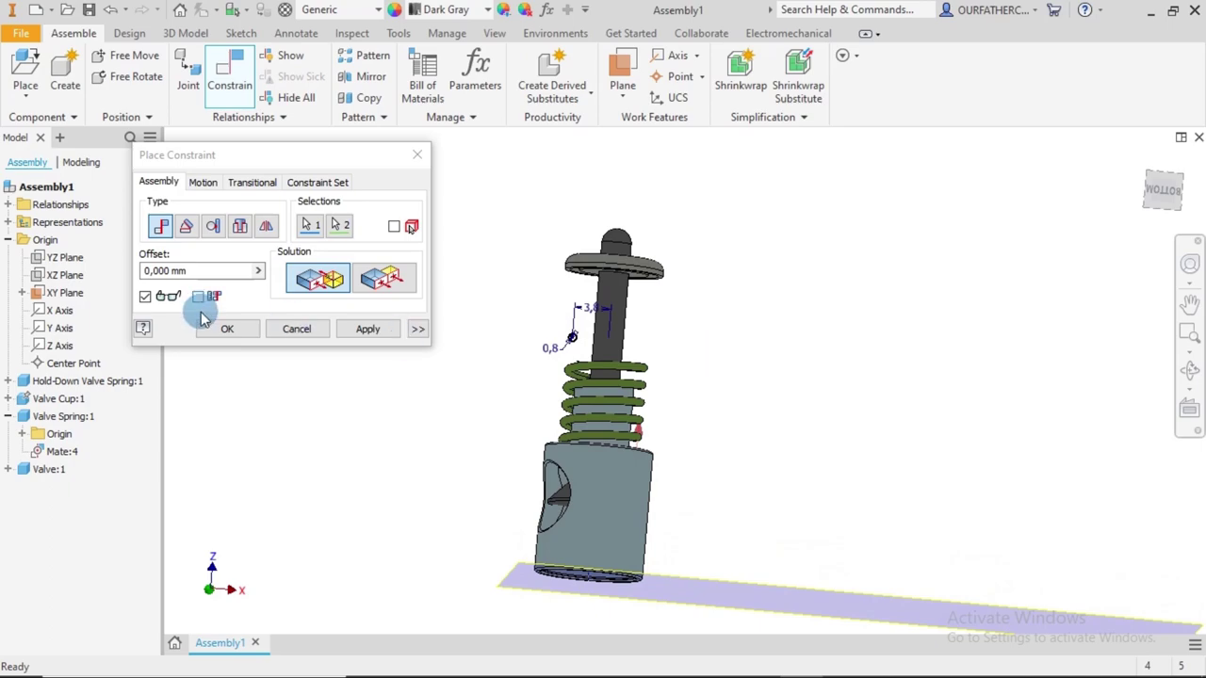
click(366, 329)
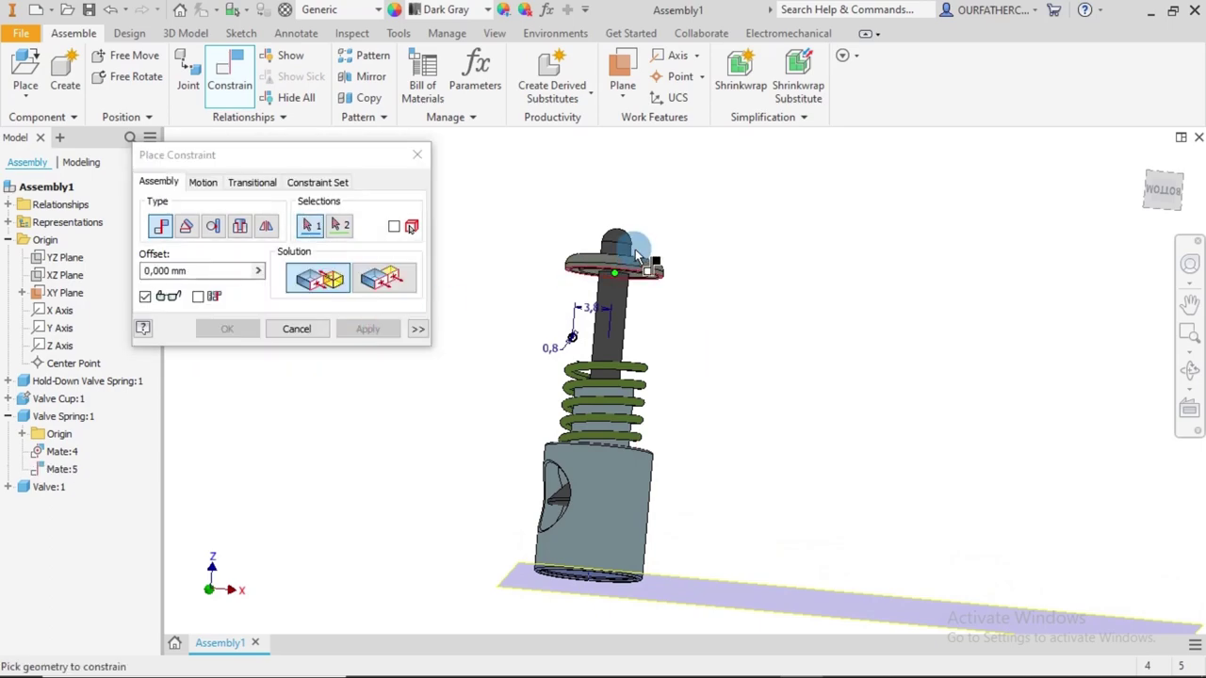
Constrain the valve's bottom face flush with the ring face at the valve cup's lower end at 0 mm offset, and finish constraining
shift+middle_drag(685, 354, 700, 298)
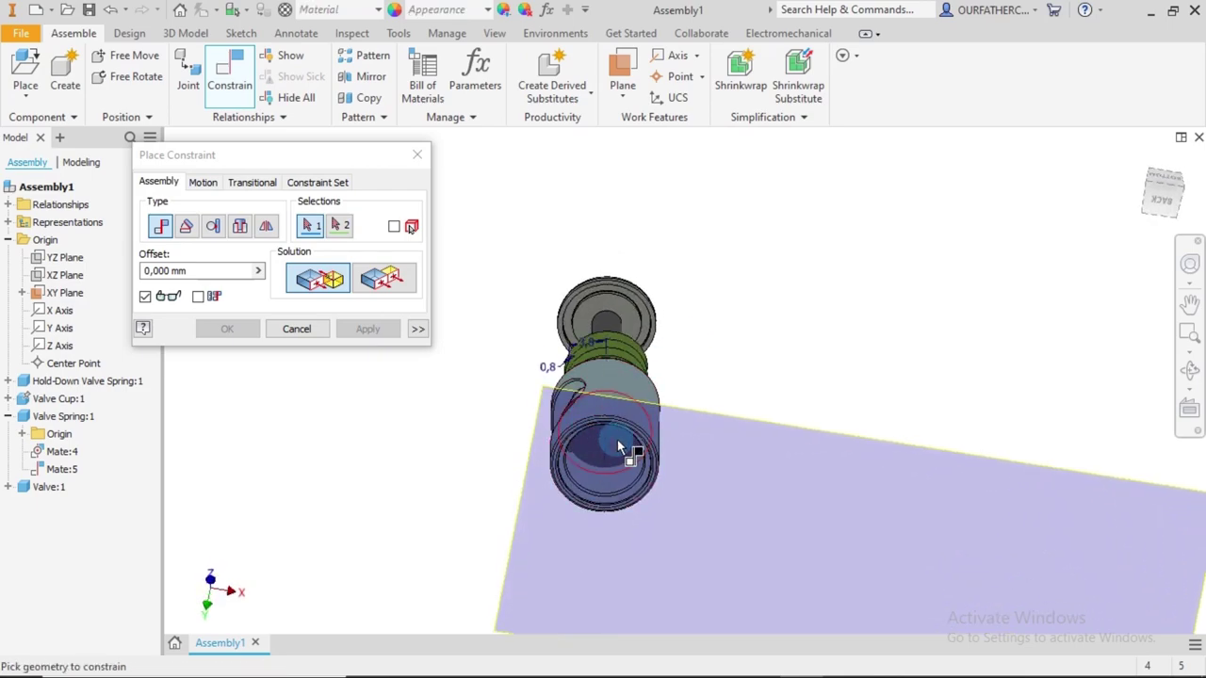
click(620, 443)
shift+middle_drag(696, 421, 708, 363)
scroll(650, 454, down, 5)
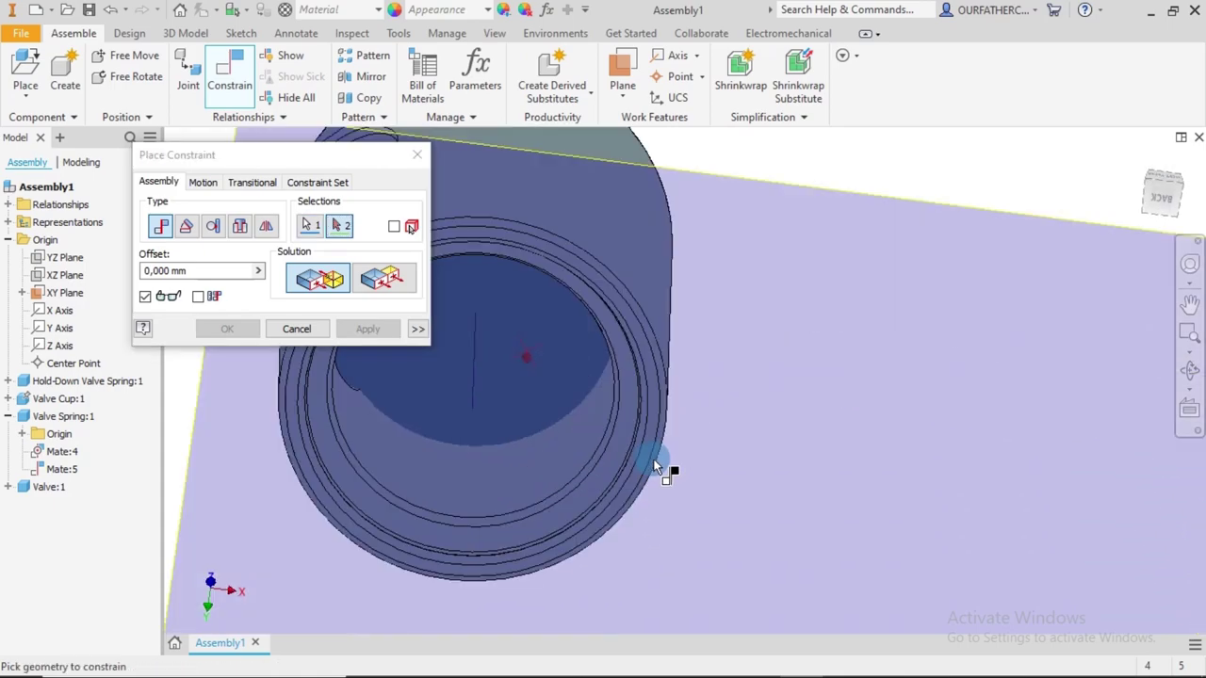
scroll(639, 449, down, 4)
mouse_move(687, 414)
shift+middle_down()
mouse_move(676, 421)
mouse_move(733, 220)
mouse_move(749, 463)
mouse_move(754, 328)
mouse_move(745, 425)
mouse_move(764, 340)
mouse_move(764, 358)
shift+middle_up()
scroll(747, 457, down, 5)
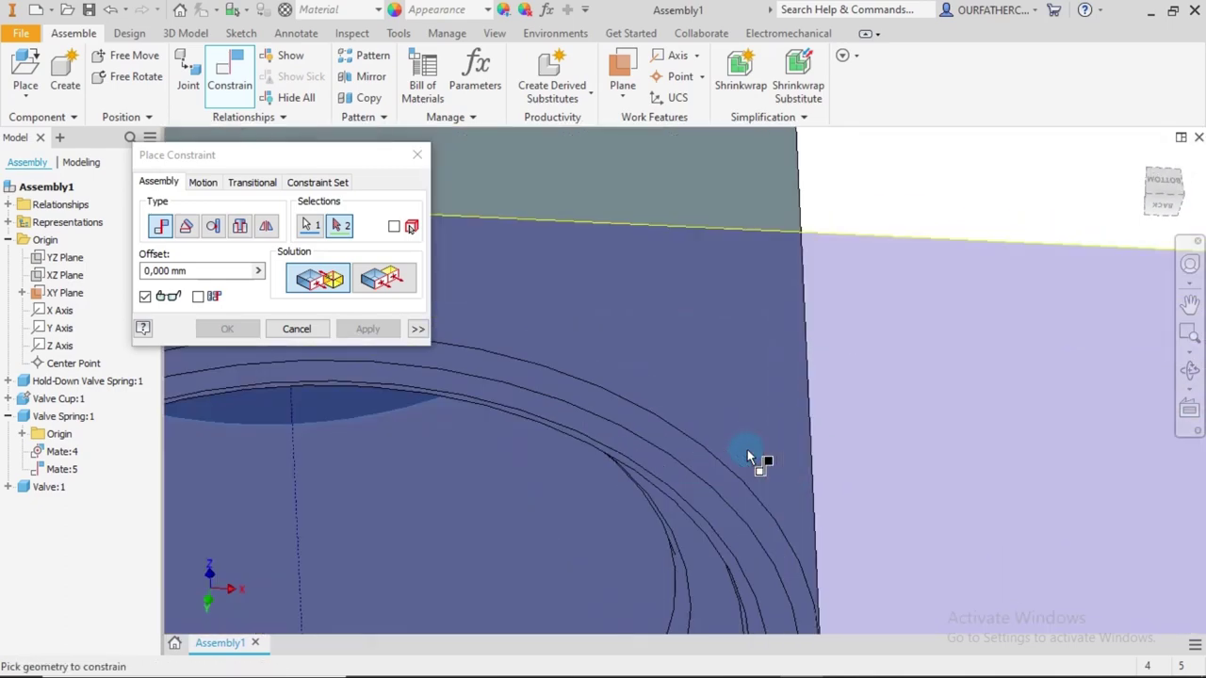
click(670, 478)
scroll(669, 471, up, 5)
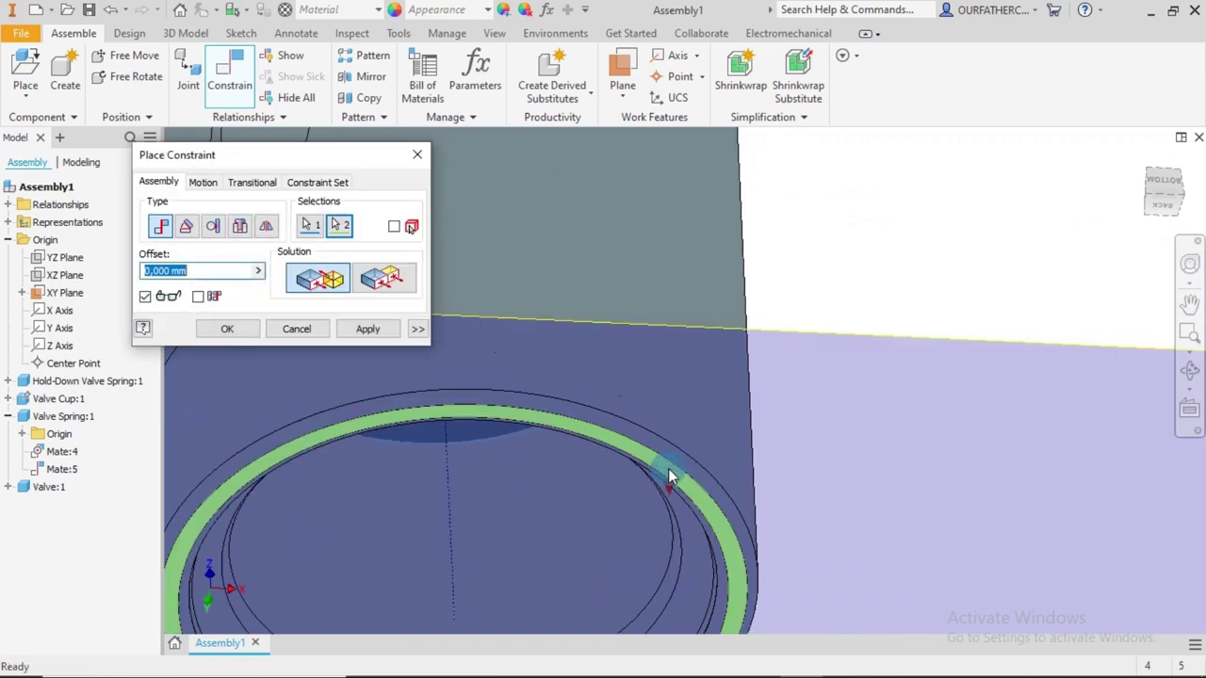
shift+middle_drag(673, 458, 779, 408)
scroll(657, 544, down, 3)
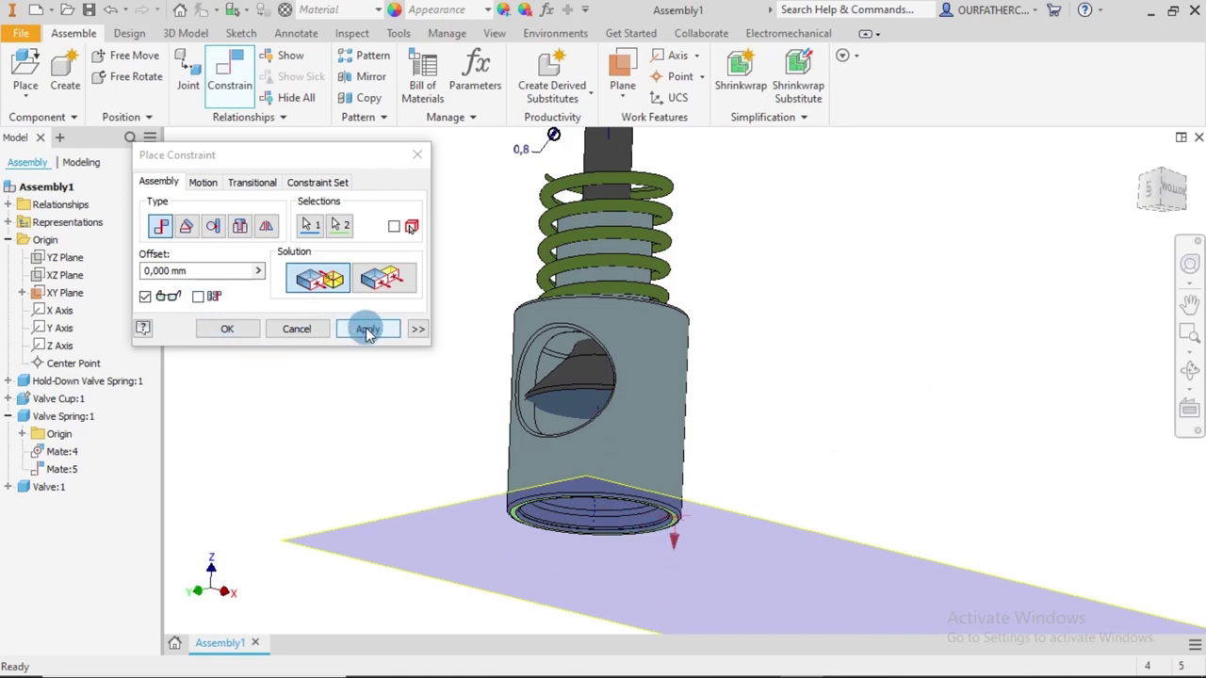
click(381, 278)
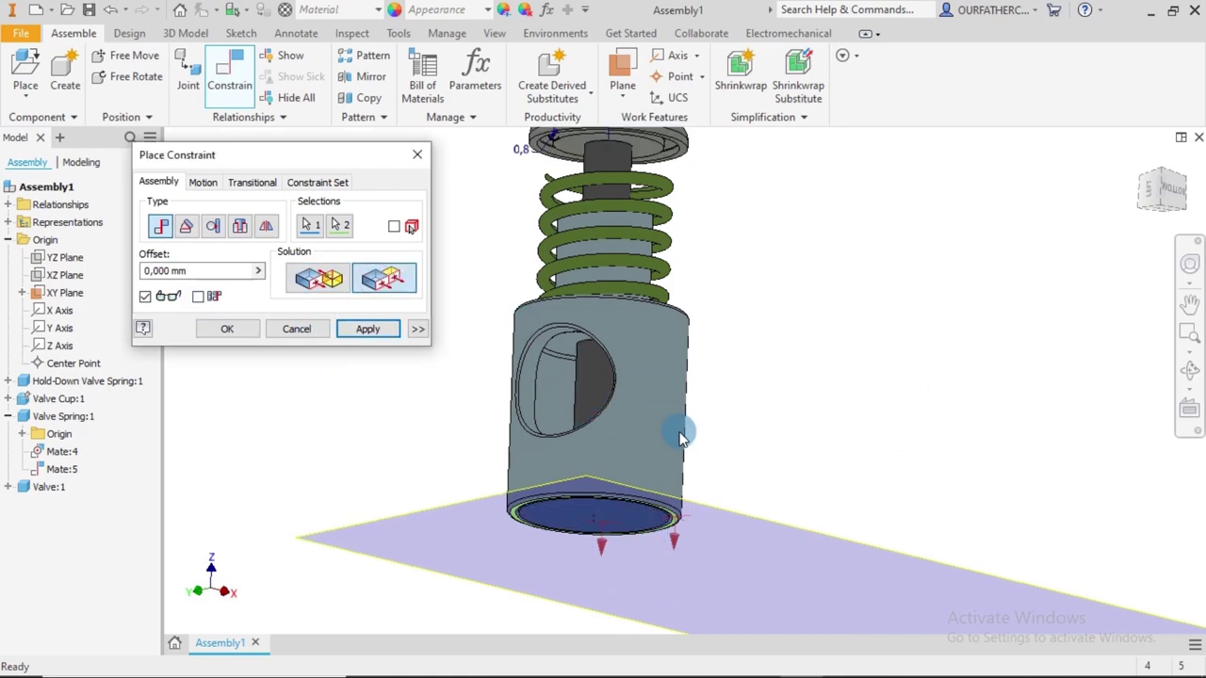
shift+middle_drag(754, 300, 724, 304)
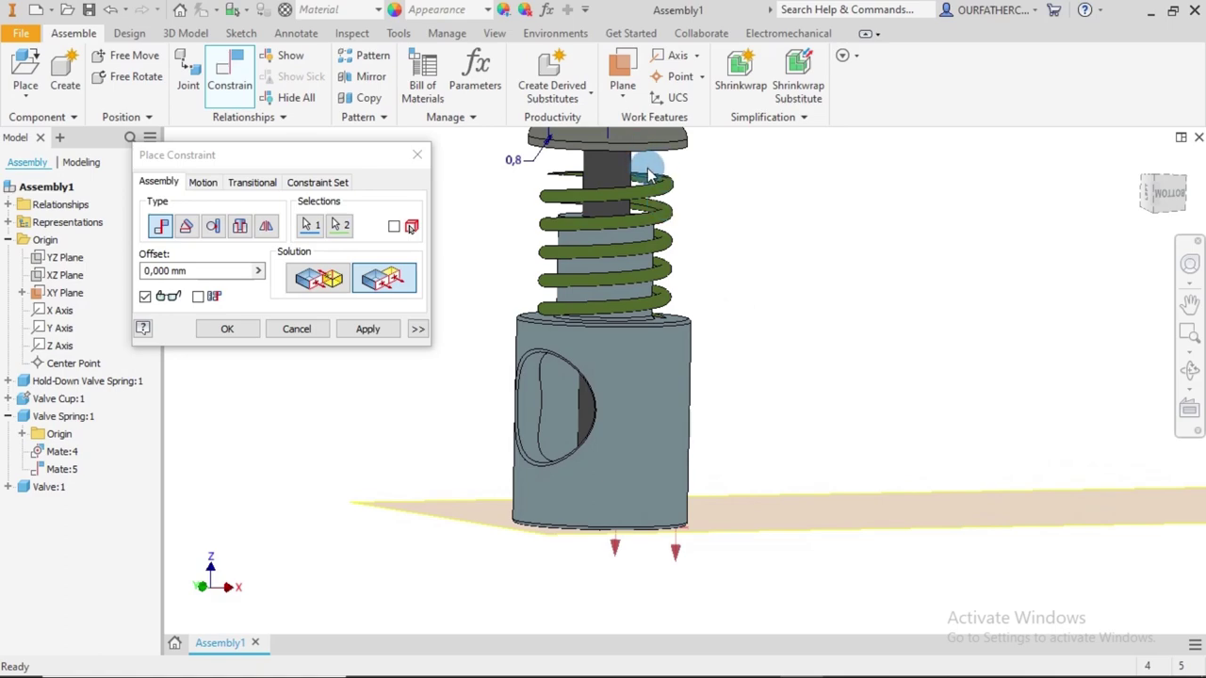
click(347, 329)
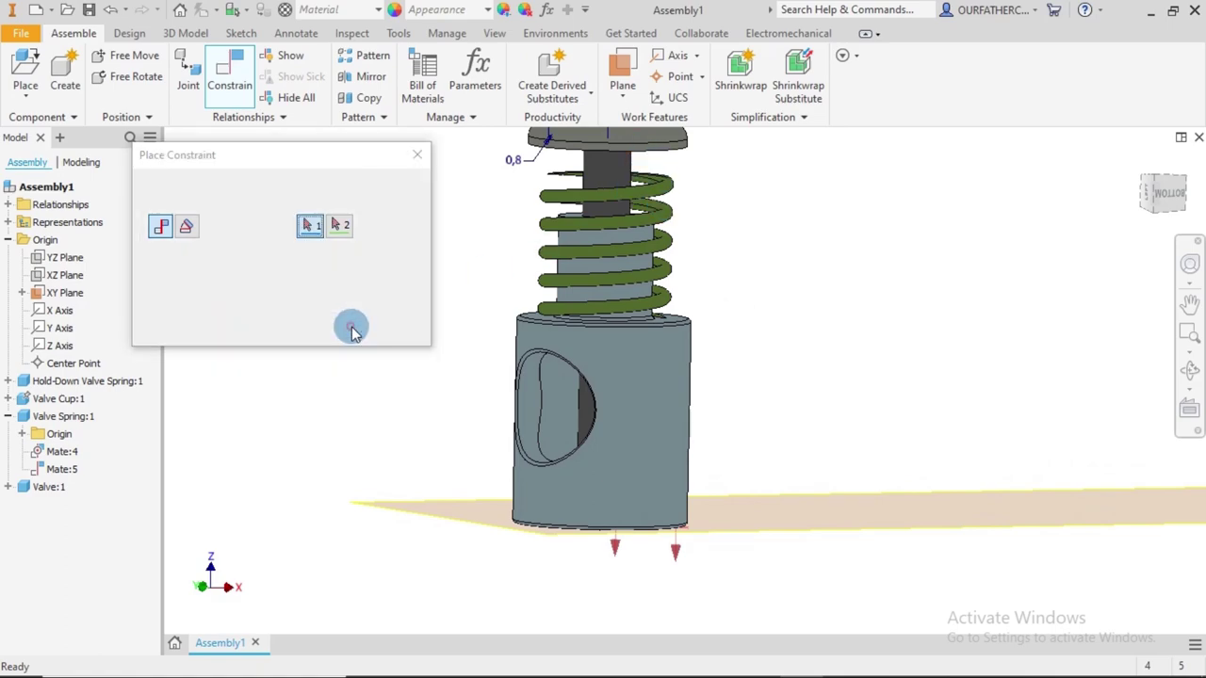
click(298, 330)
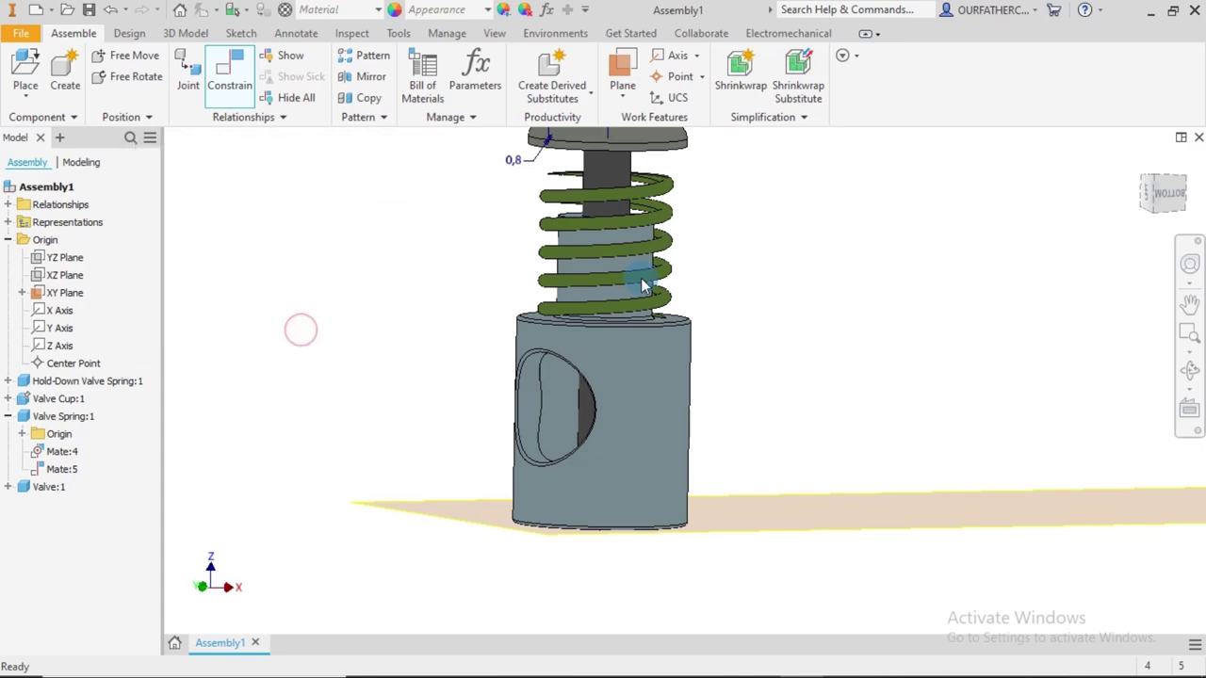
Measure the minimum distance between the hold-down's underside face and the spring's flat upper end face
click(399, 35)
click(32, 68)
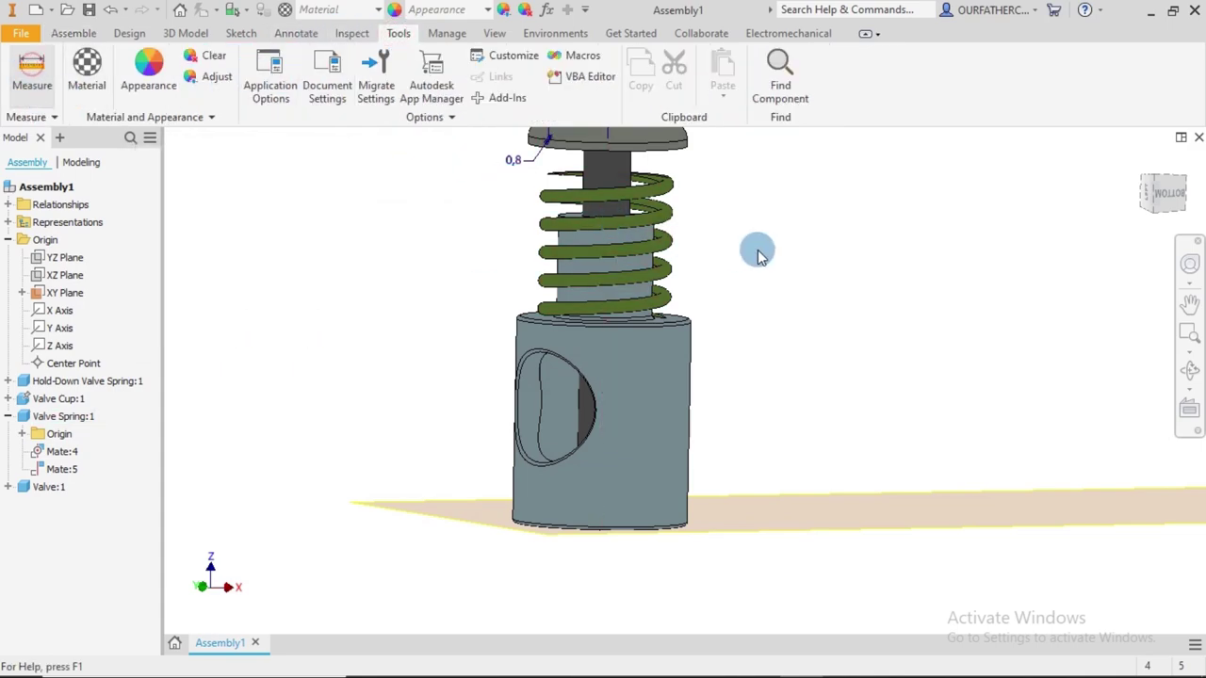
shift+middle_drag(801, 273, 797, 245)
scroll(679, 151, down, 3)
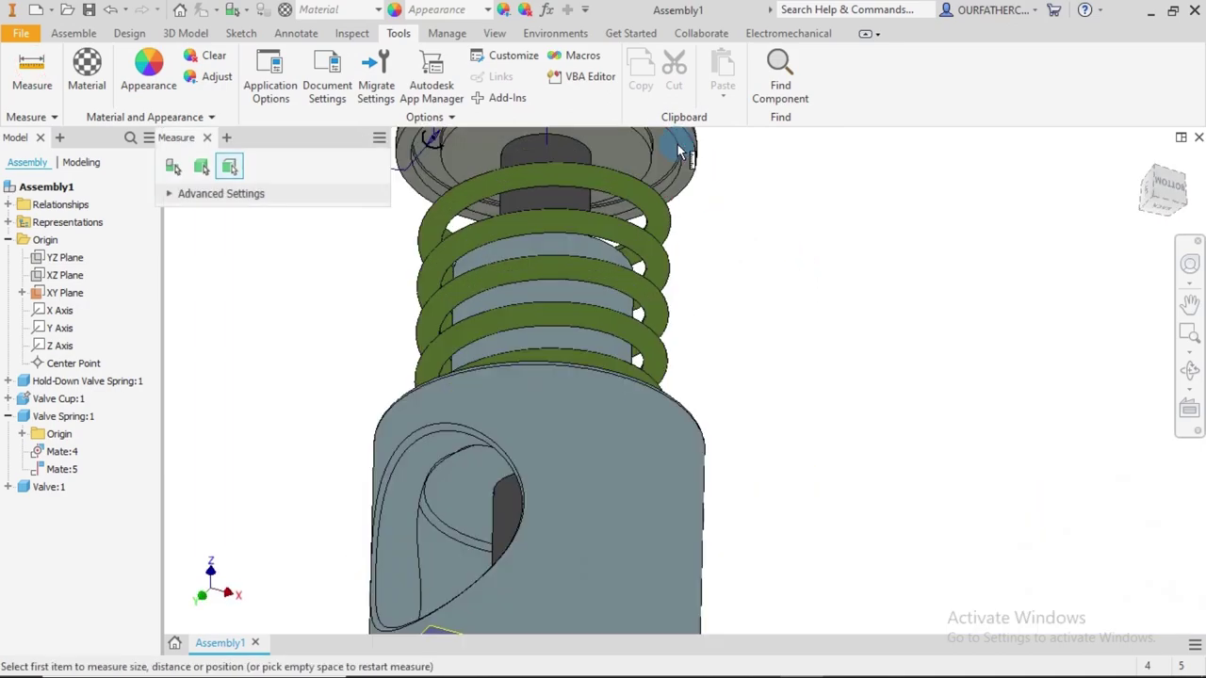
scroll(678, 151, down, 2)
shift+middle_drag(762, 282, 686, 300)
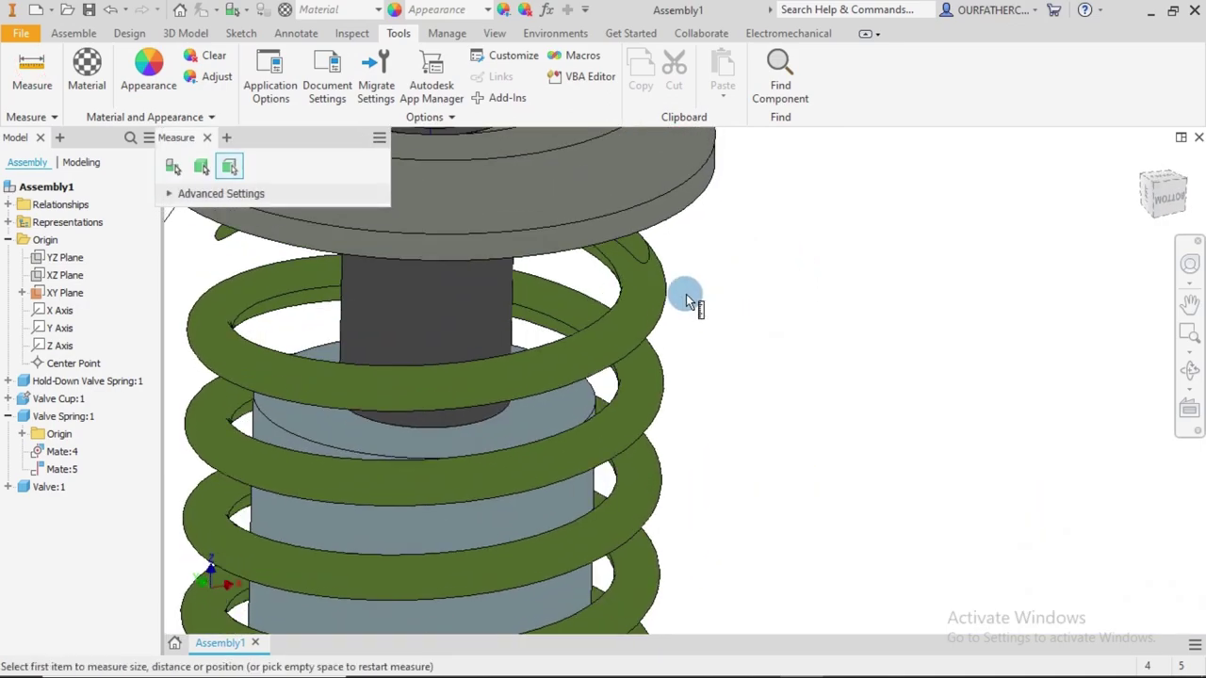
shift+middle_drag(644, 253, 761, 261)
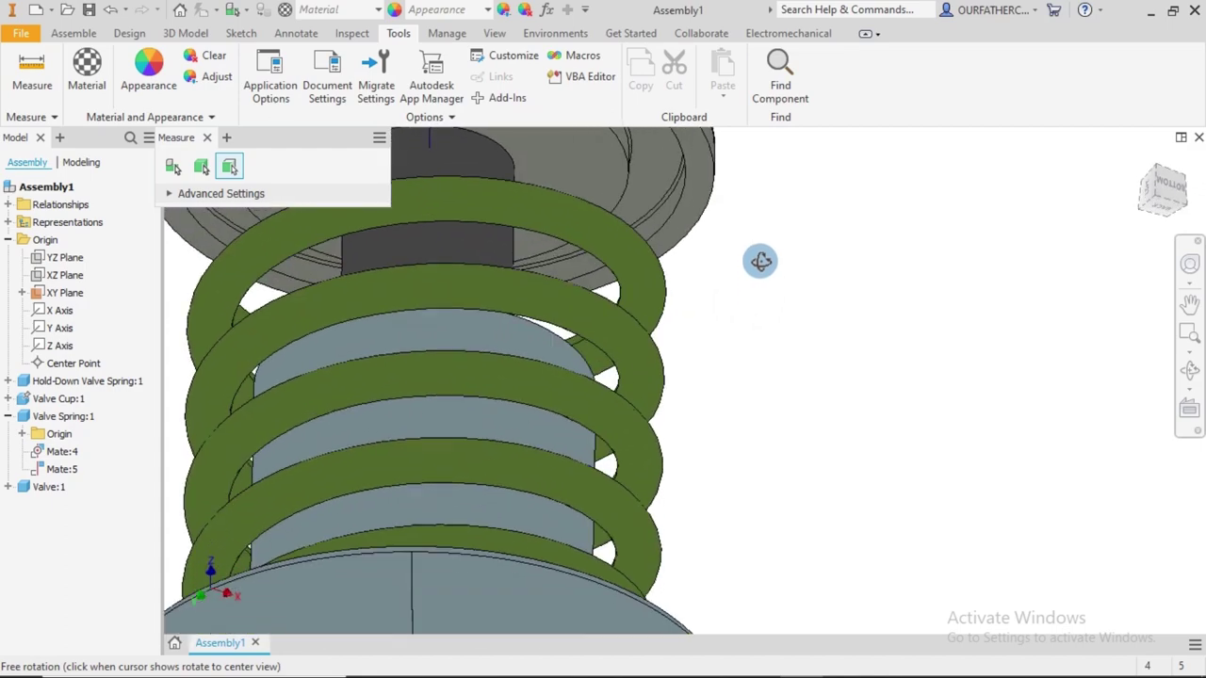
click(662, 165)
shift+middle_drag(757, 261, 750, 307)
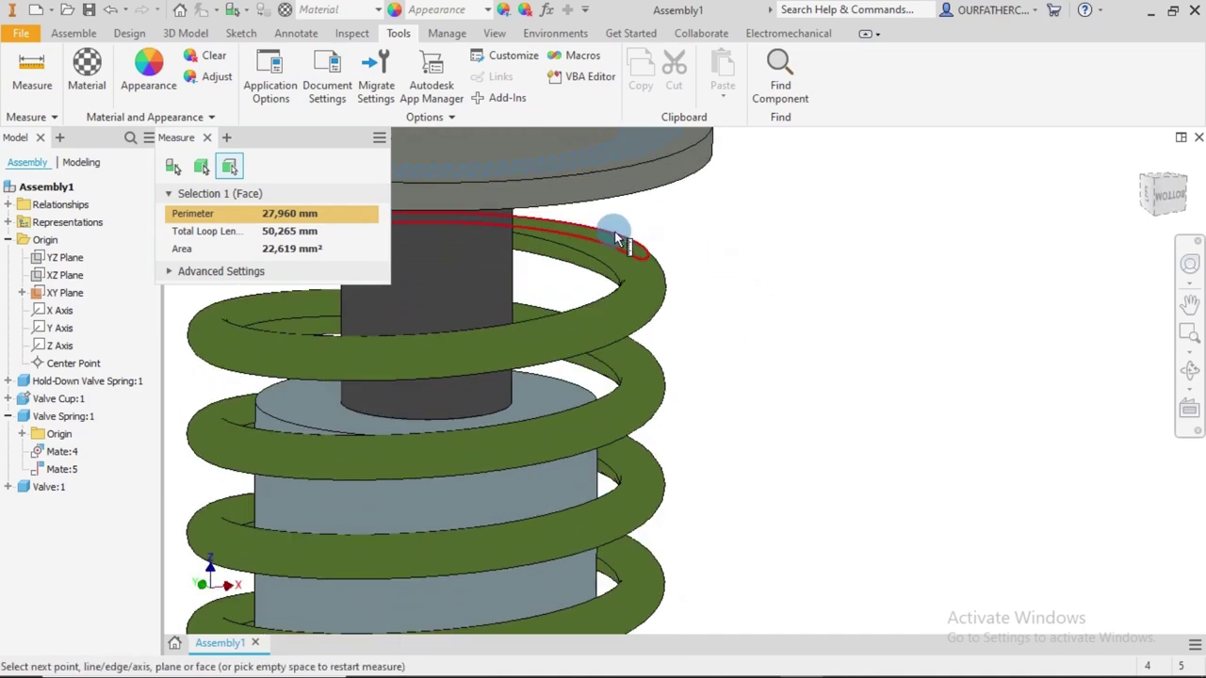
scroll(603, 234, up, 5)
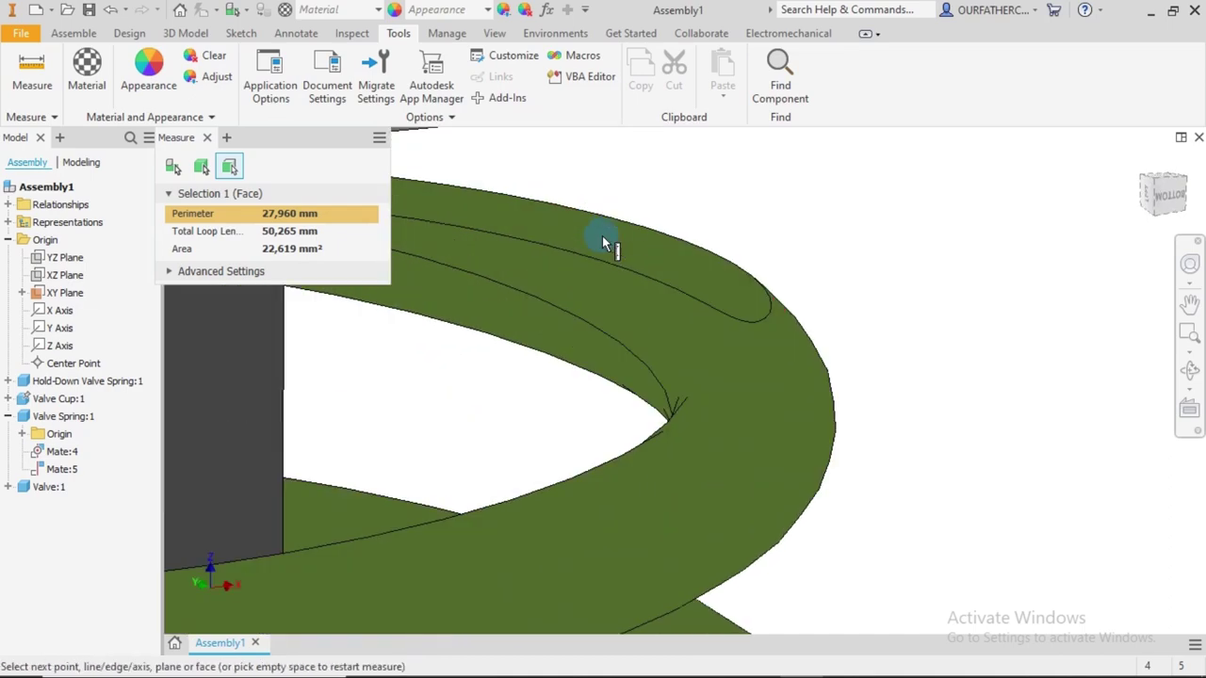
click(553, 224)
scroll(580, 227, down, 4)
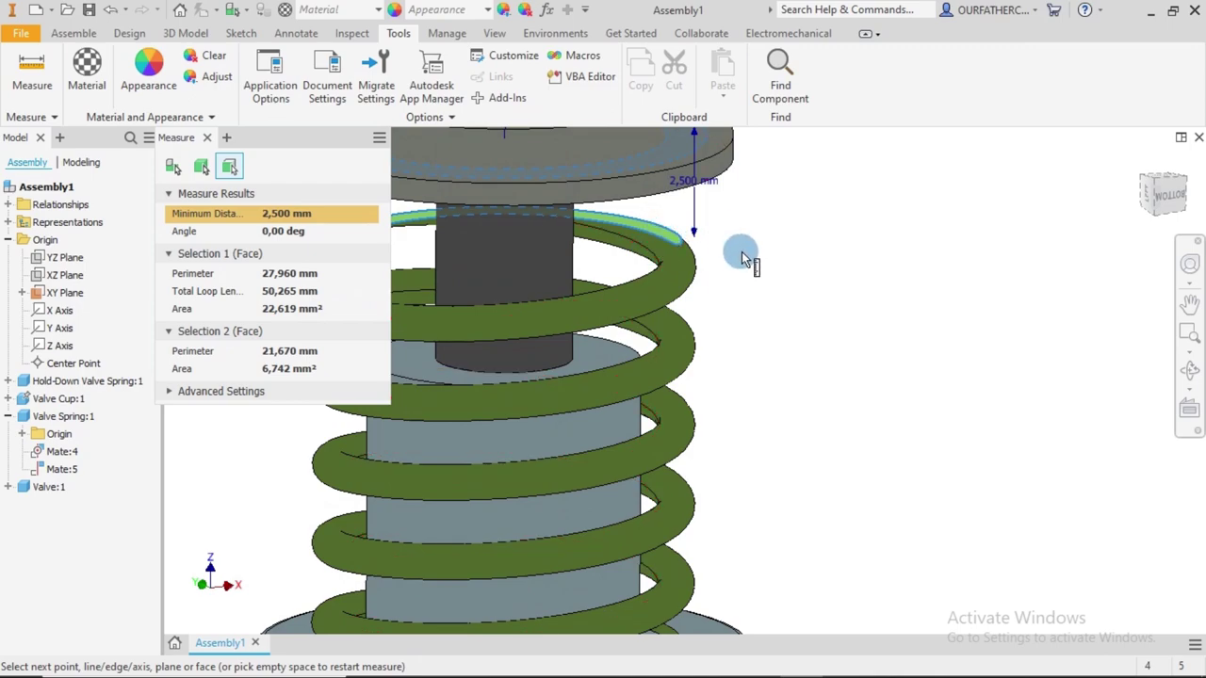
Examine the gap between the hold-down and spring and the valve's seating in the cup from several angles, and end the measurement
scroll(742, 252, down, 3)
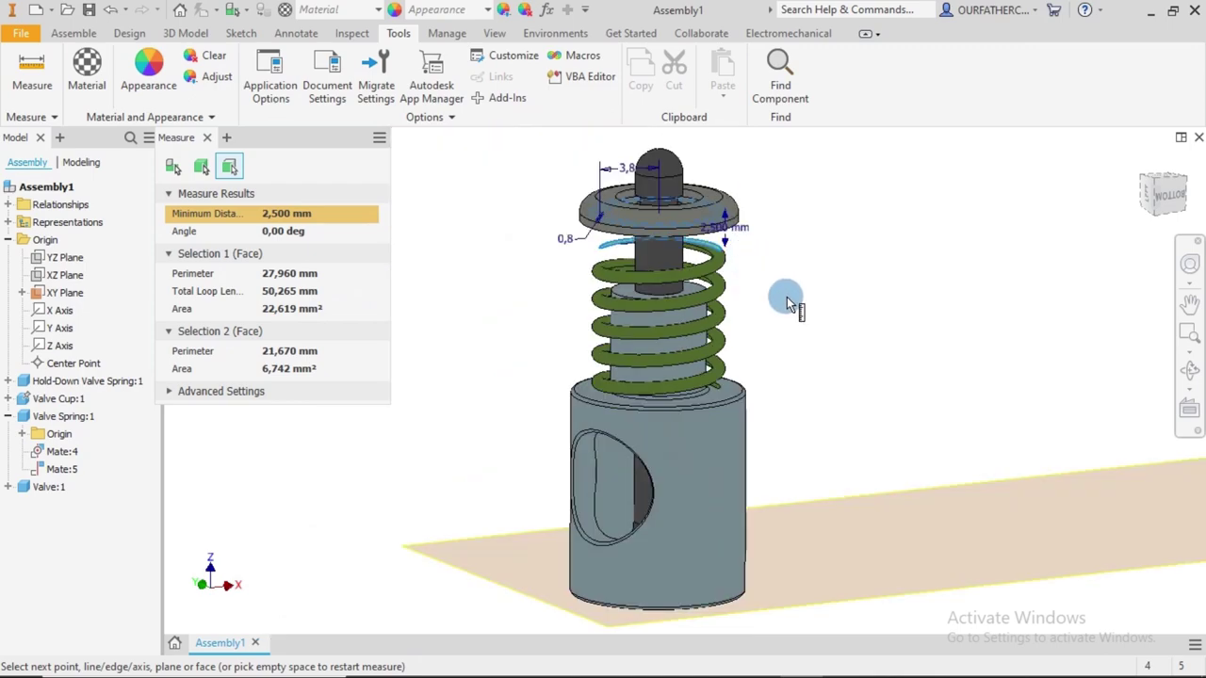
shift+middle_drag(787, 297, 829, 372)
scroll(717, 521, up, 3)
scroll(829, 373, down, 5)
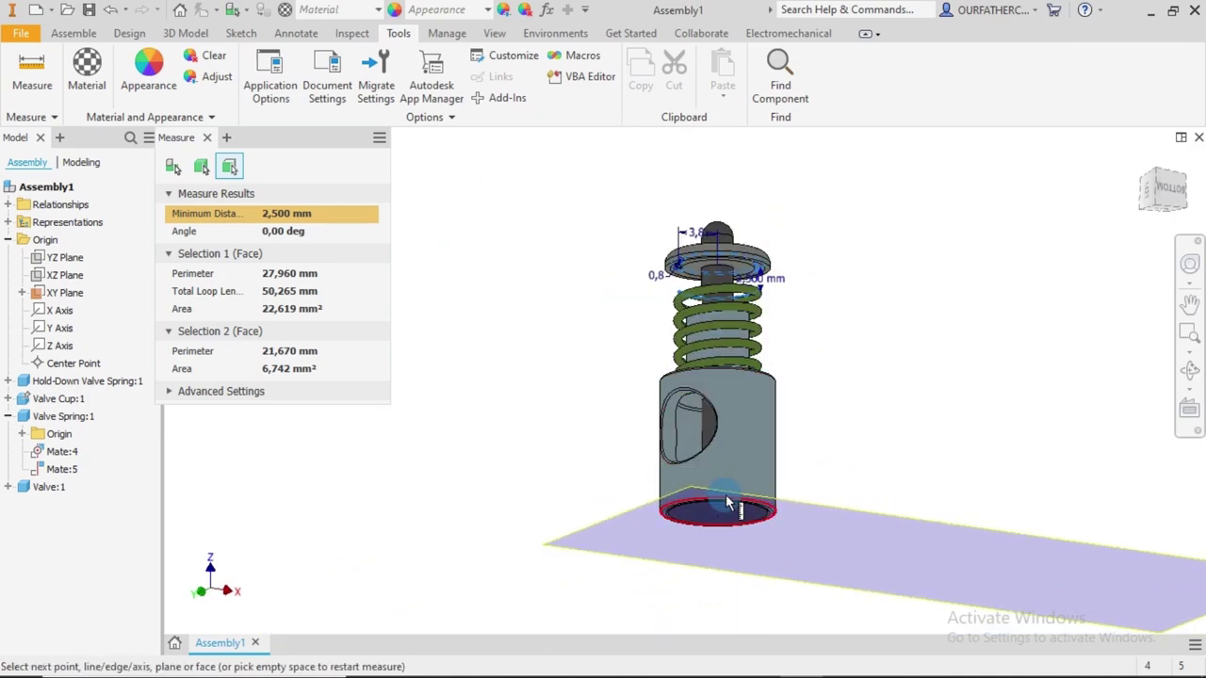
shift+middle_drag(797, 423, 776, 282)
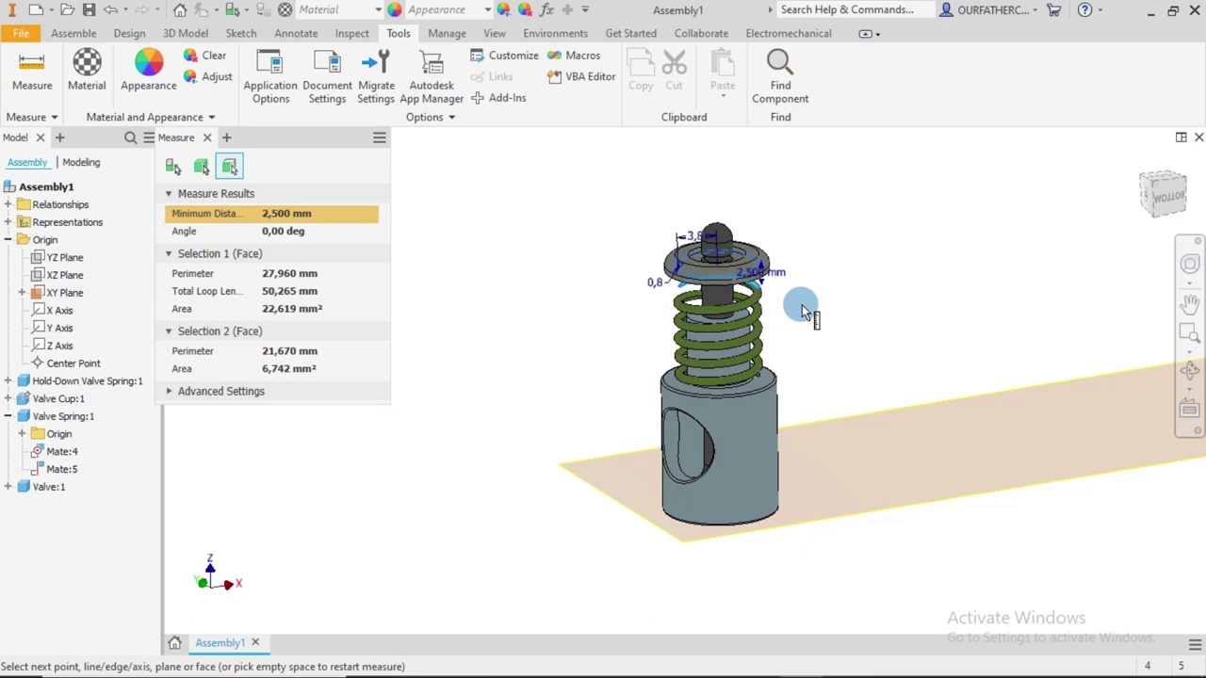
shift+middle_drag(802, 305, 781, 261)
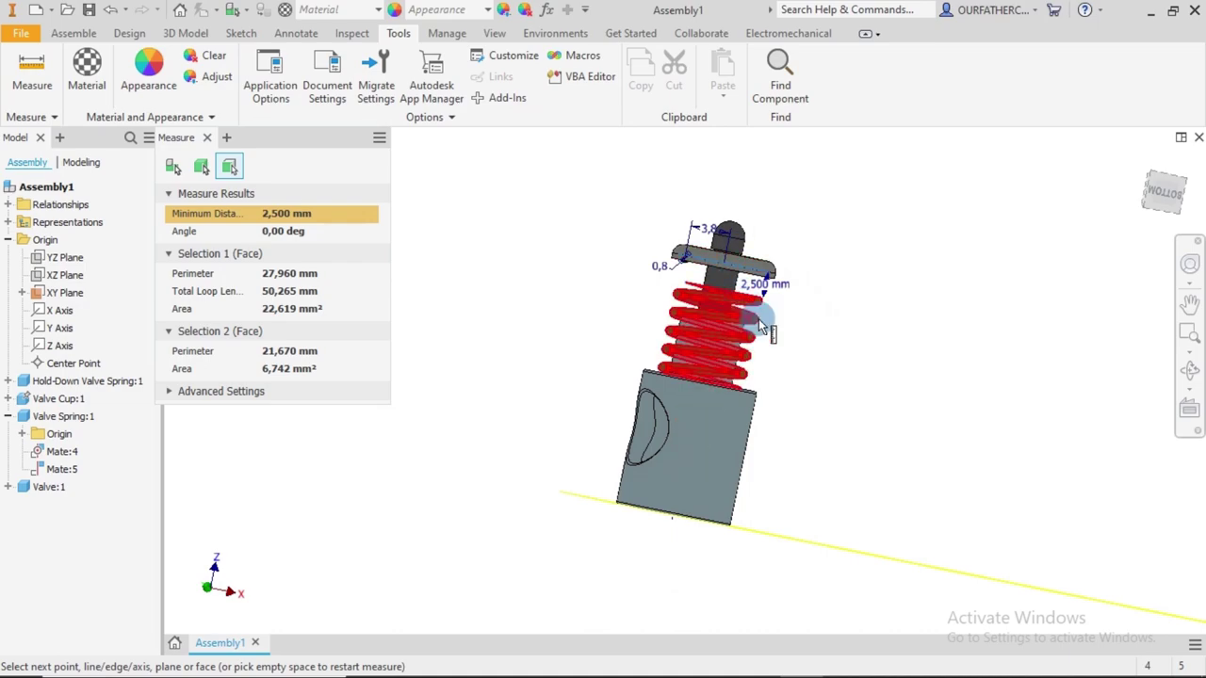
shift+middle_drag(795, 323, 763, 318)
scroll(765, 311, up, 5)
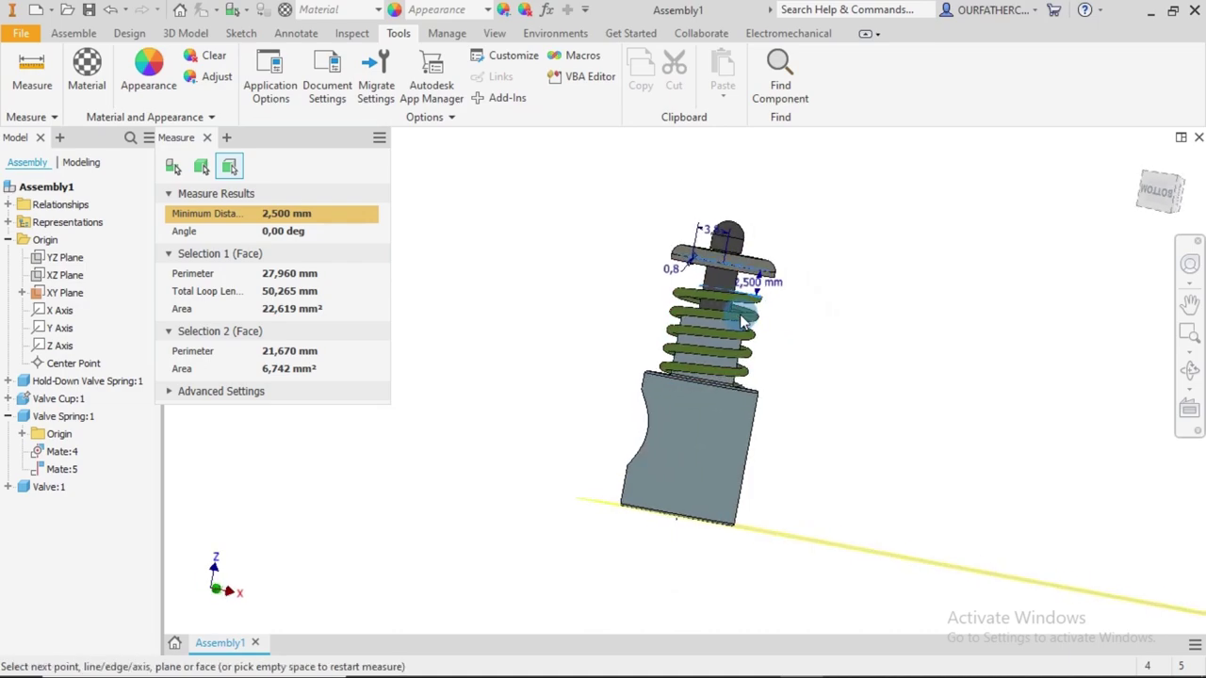
scroll(825, 299, up, 4)
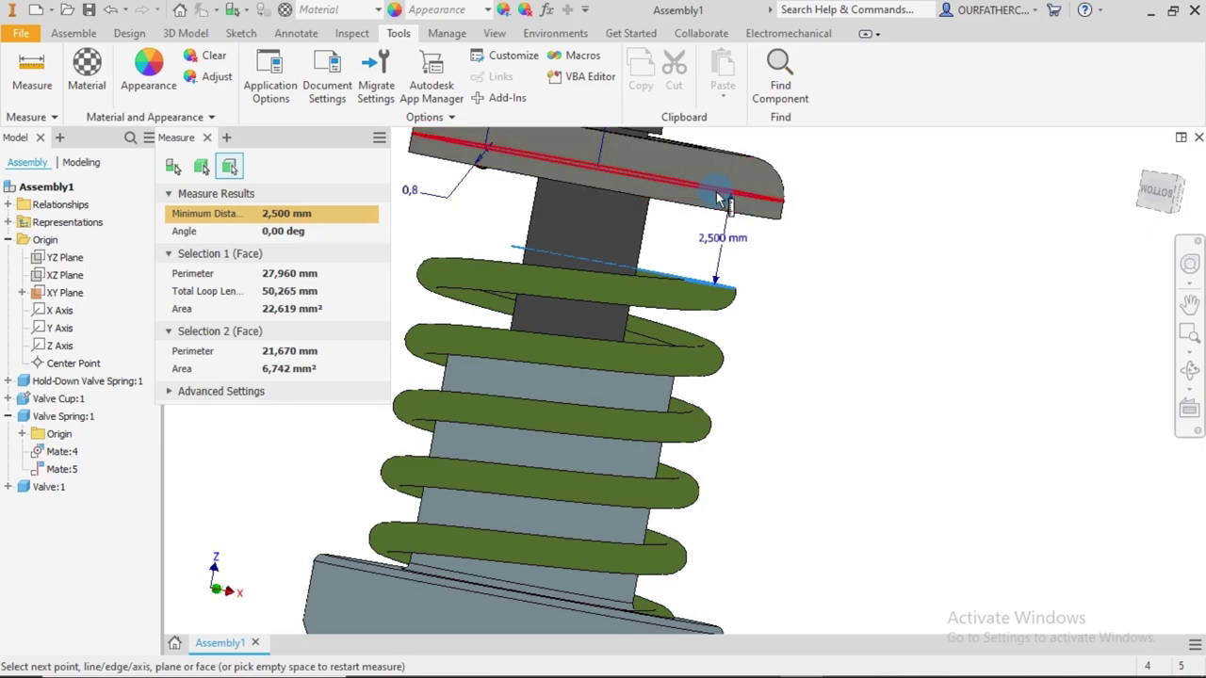
scroll(845, 320, down, 5)
mouse_move(845, 367)
shift+middle_down()
mouse_move(876, 334)
mouse_move(852, 374)
shift+middle_up()
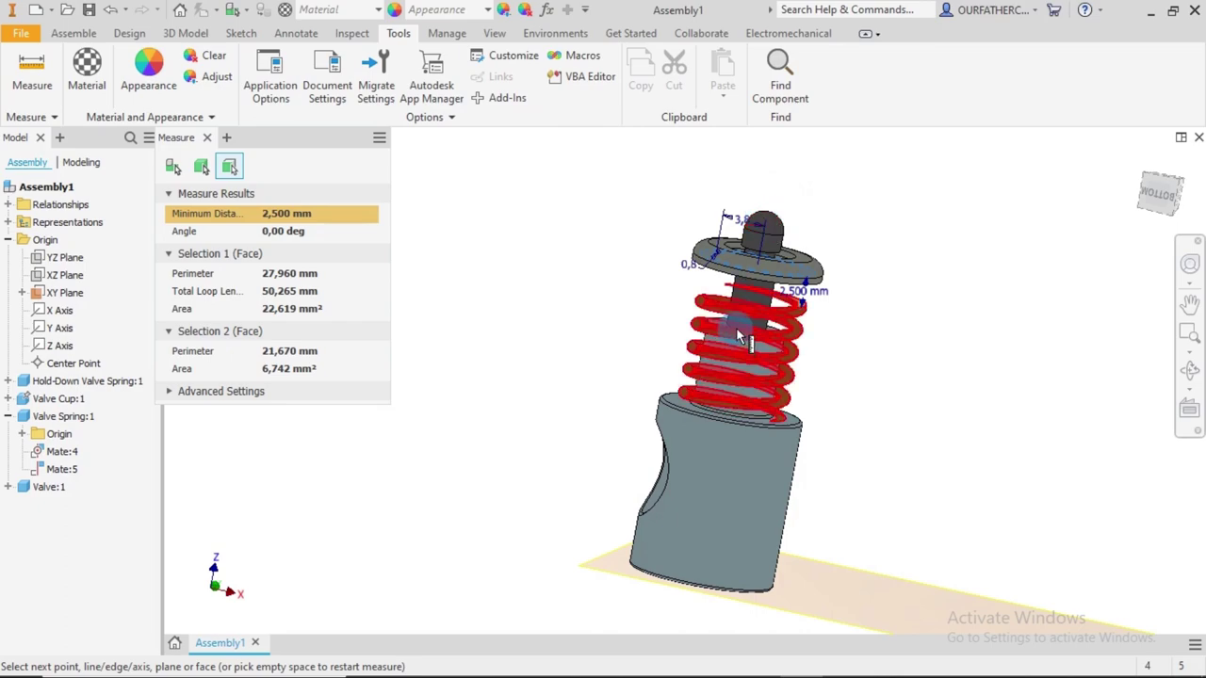
click(717, 426)
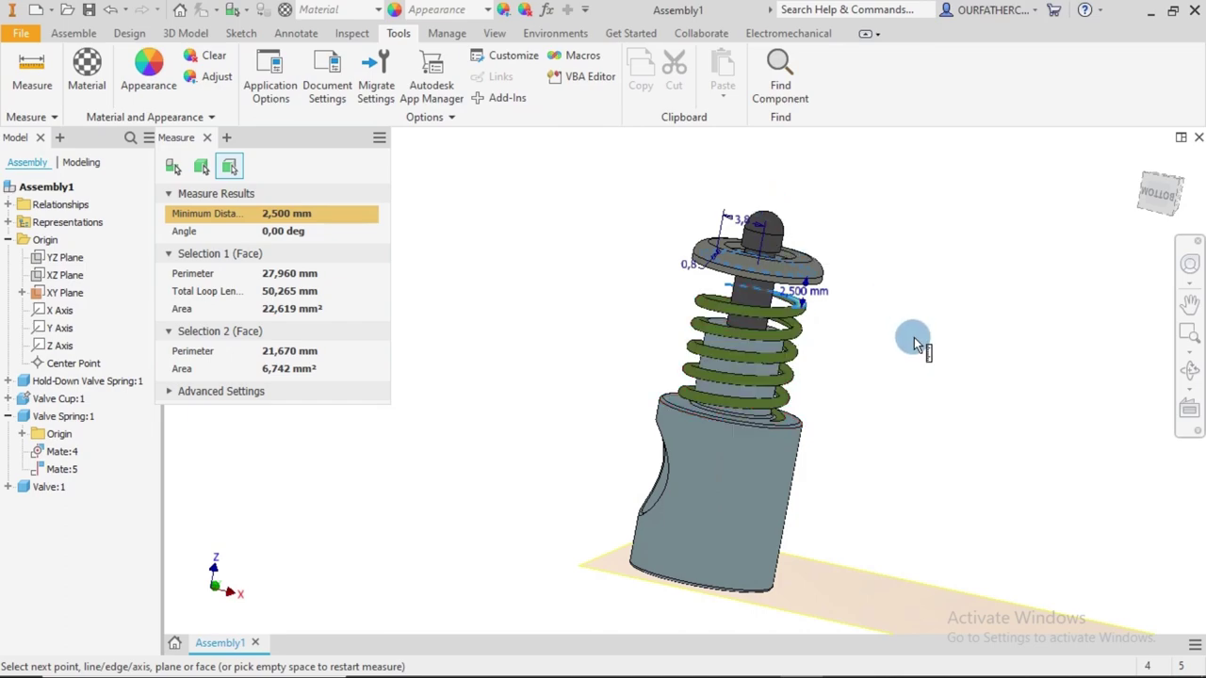
shift+middle_drag(915, 359, 715, 474)
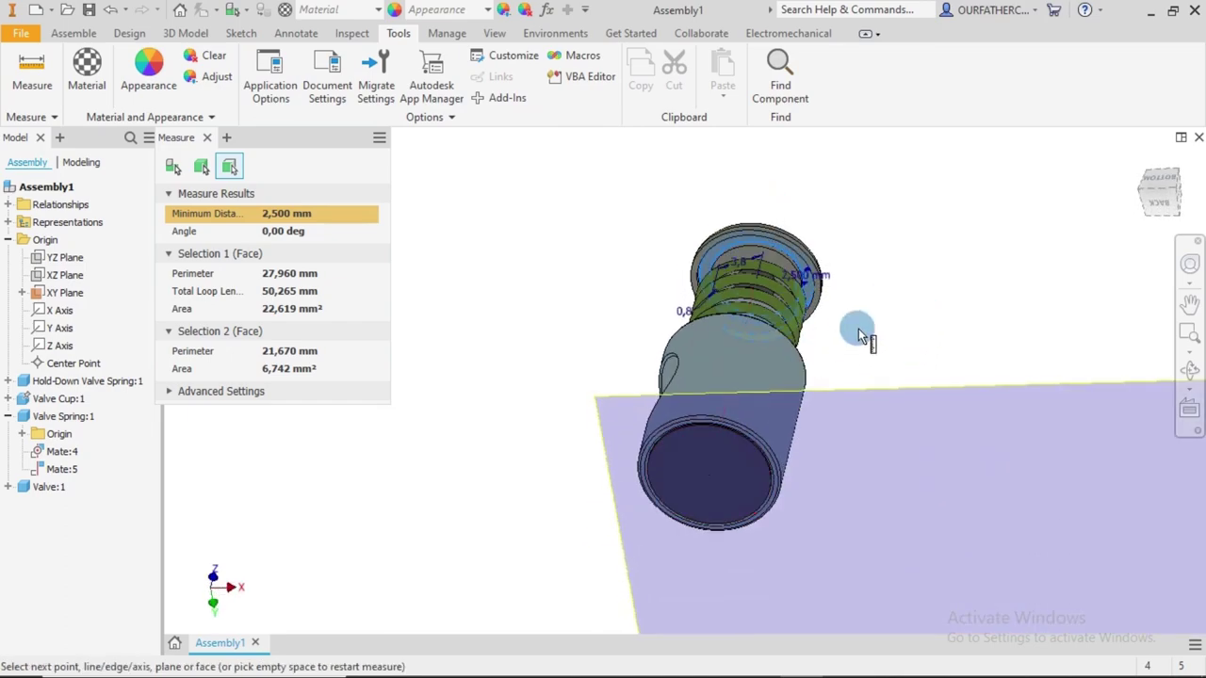
shift+middle_drag(857, 329, 848, 366)
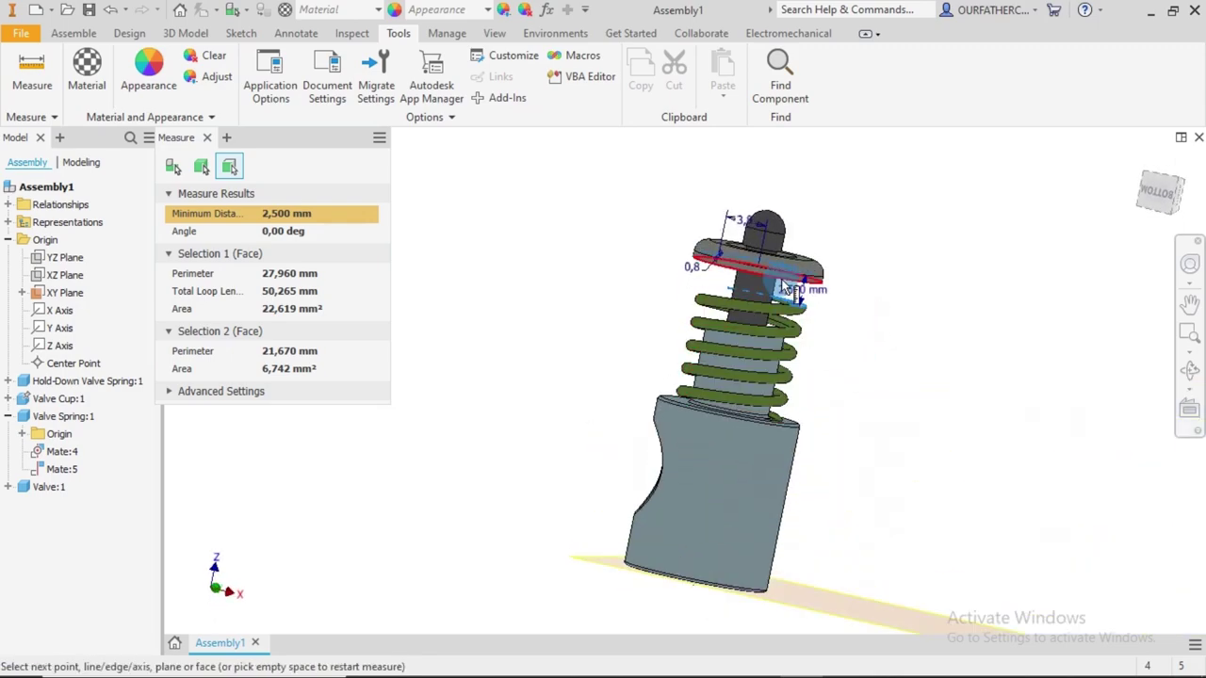
scroll(801, 330, down, 5)
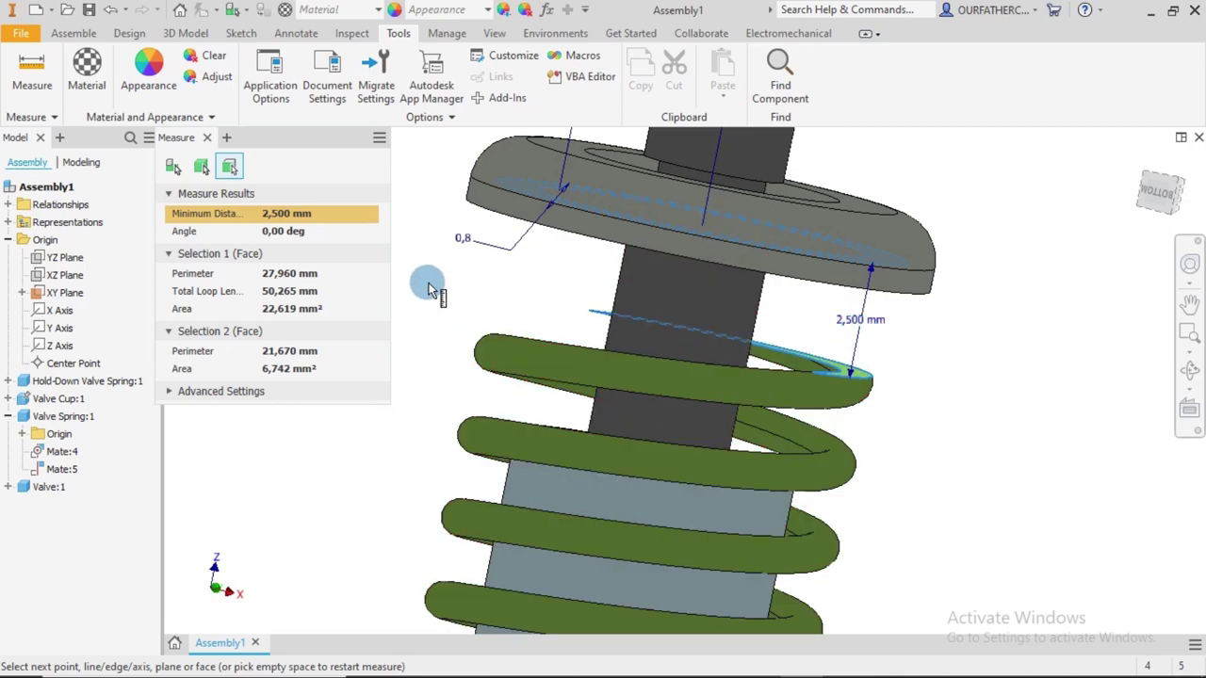
key(Escape)
scroll(428, 287, down, 5)
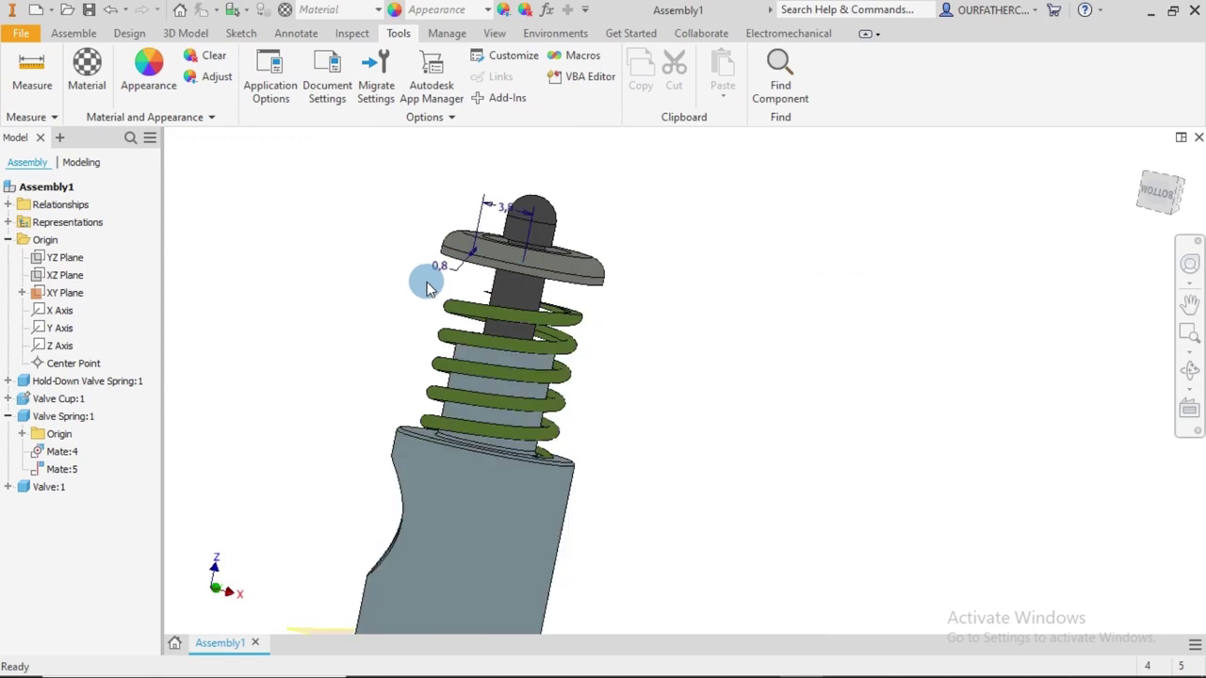
In the valve spring's Extrusion1 sketch, increase the 8.9 mm vertical dimension by 2.5 mm and finish the sketch
click(62, 417)
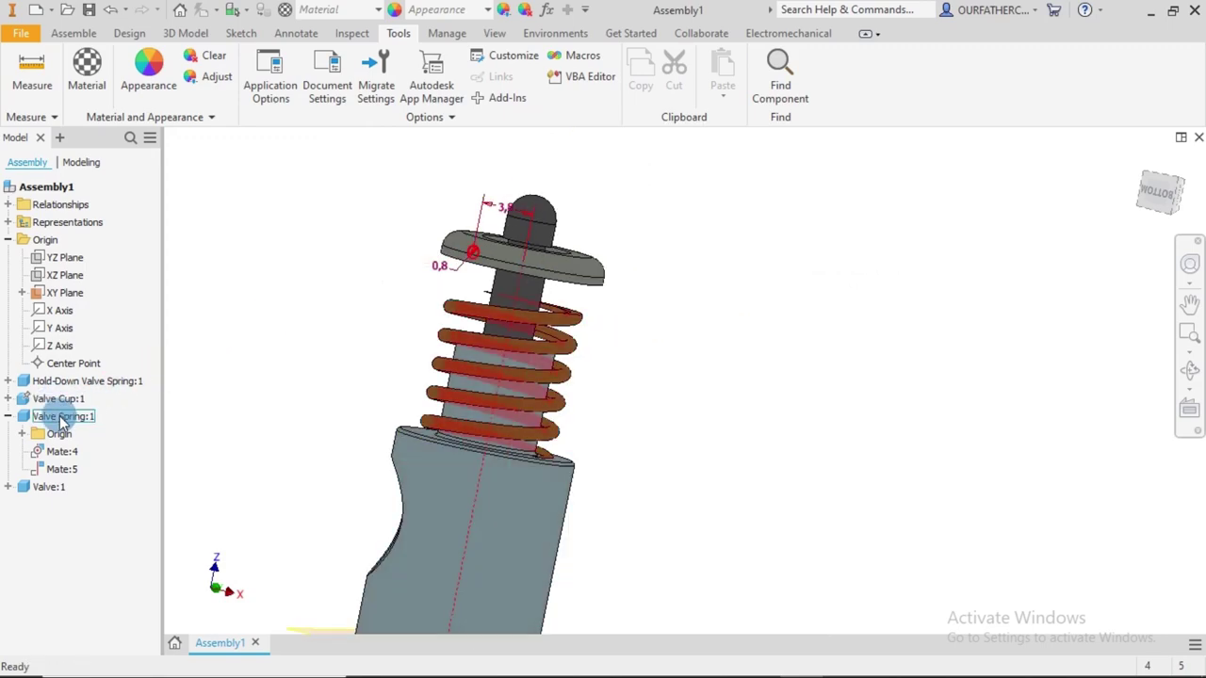
right_click(60, 421)
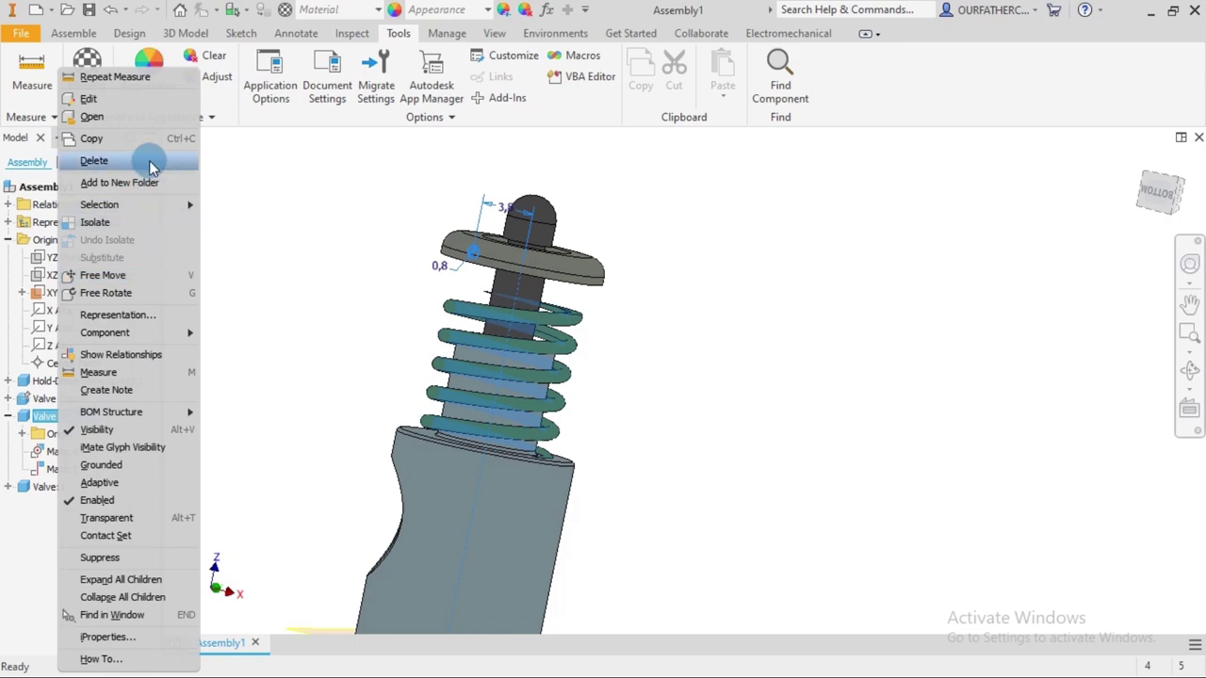
click(91, 99)
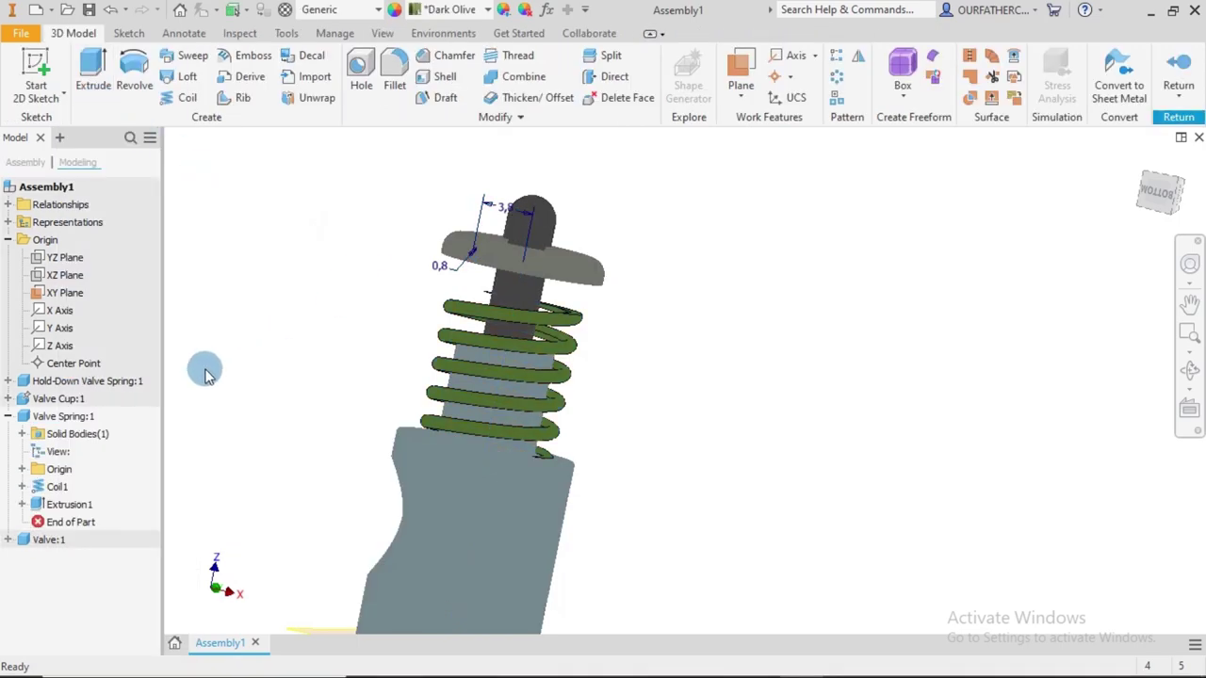
click(22, 505)
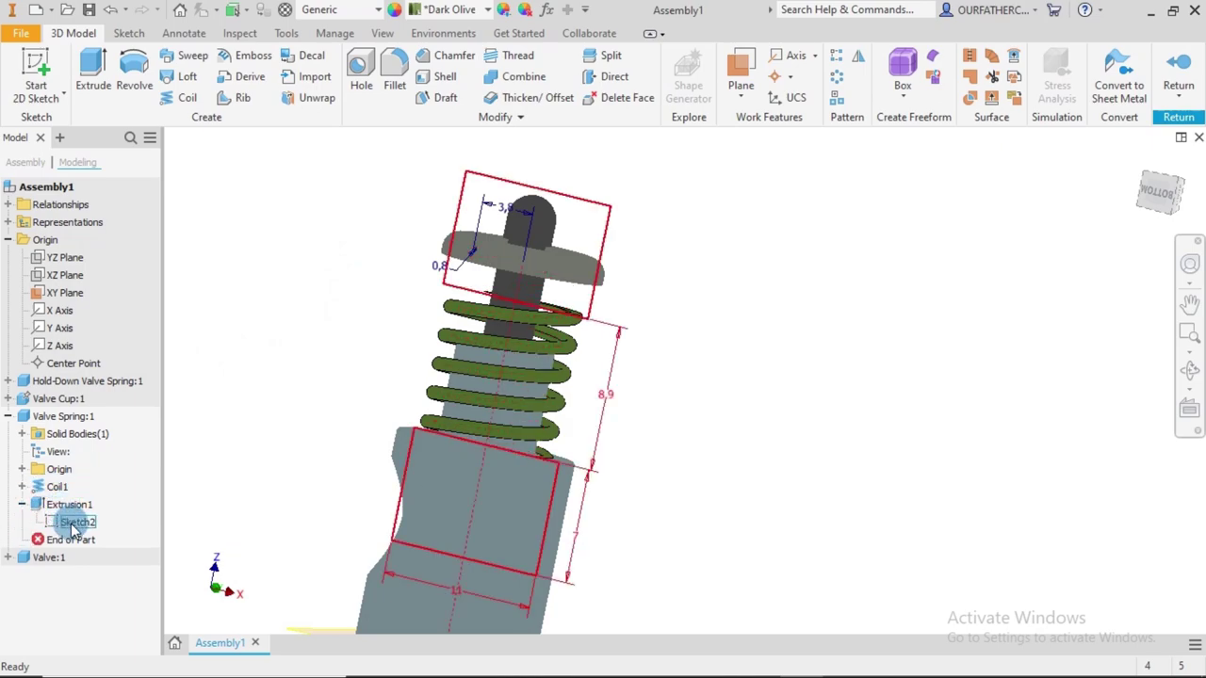
right_click(74, 523)
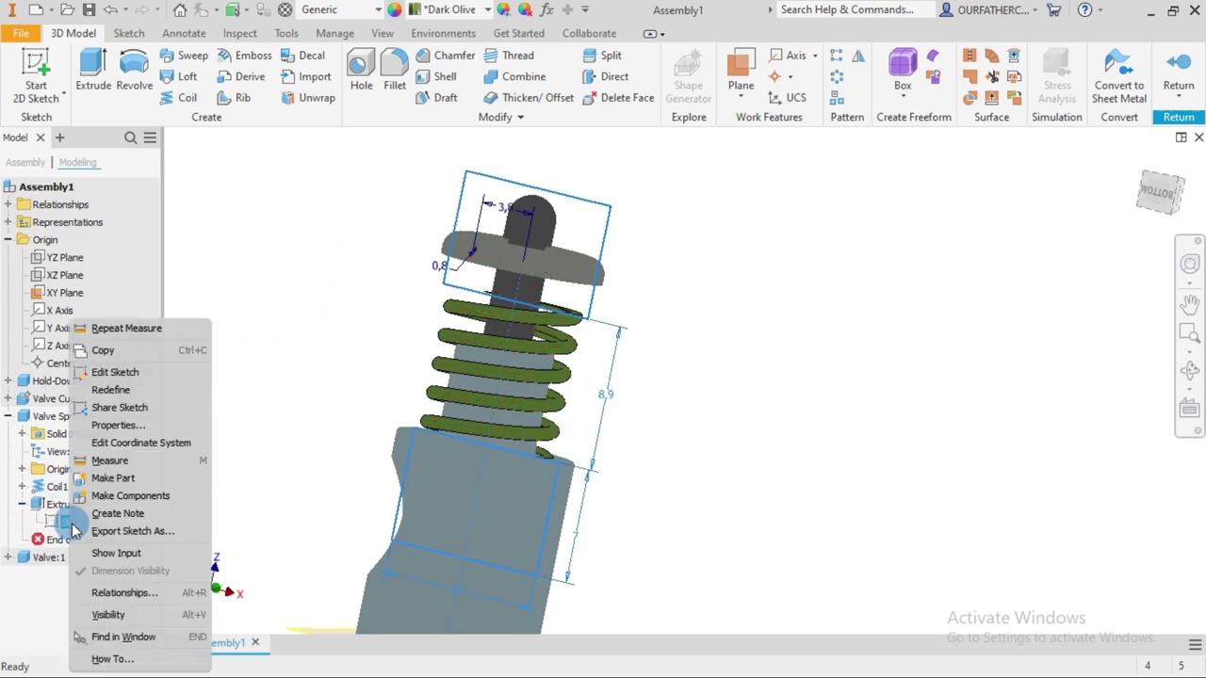
click(121, 372)
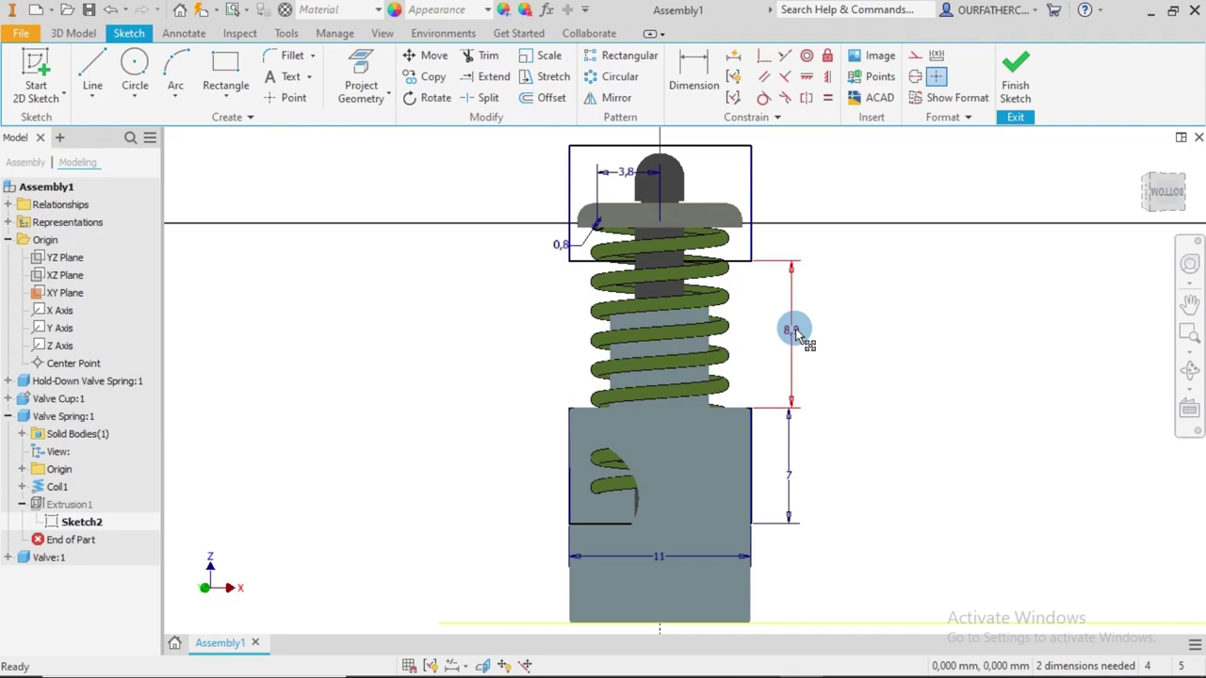
double_click(796, 335)
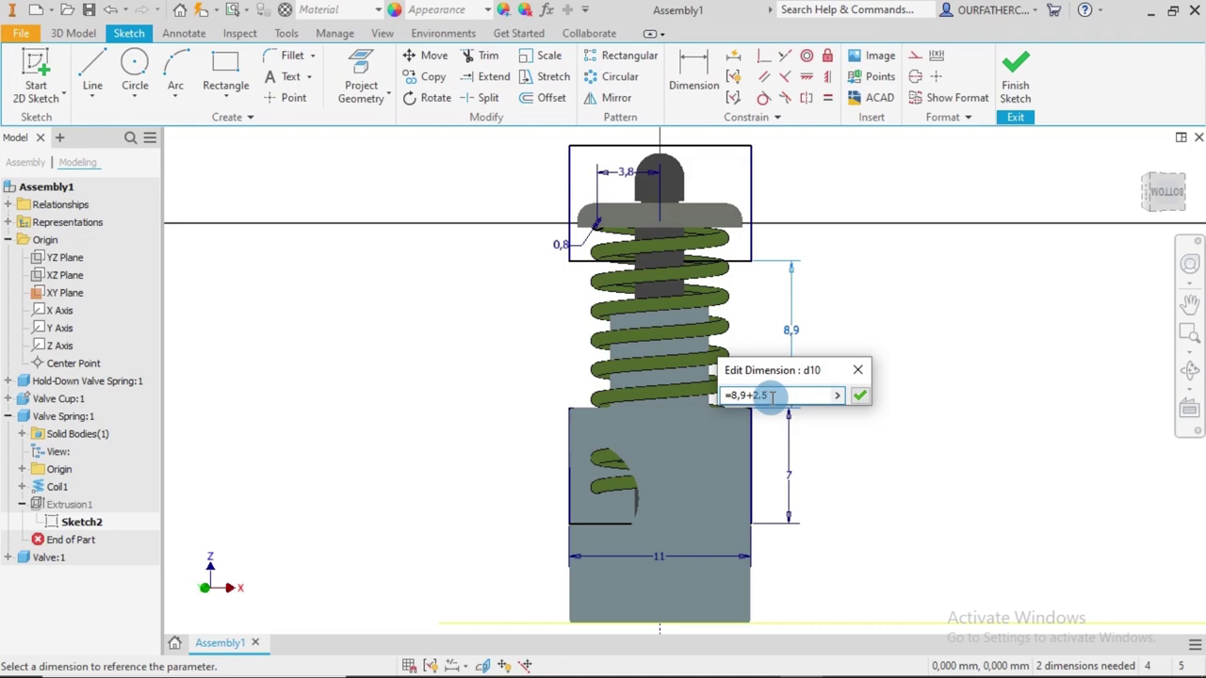
key(Return)
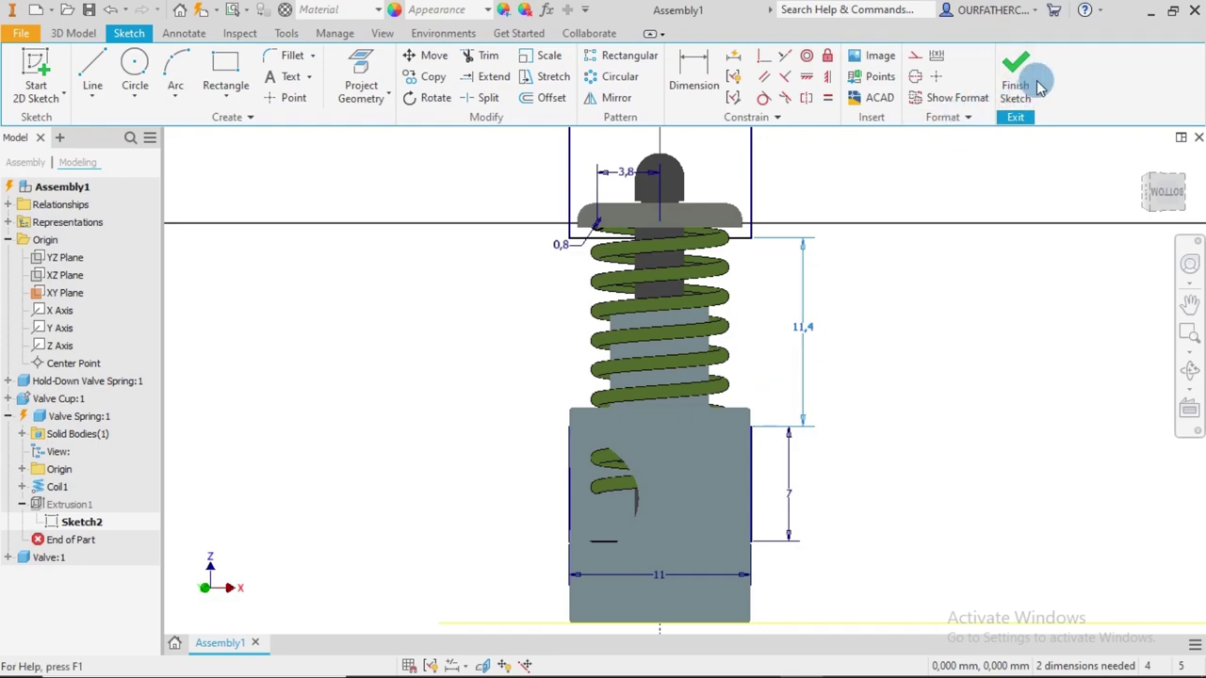
click(1012, 94)
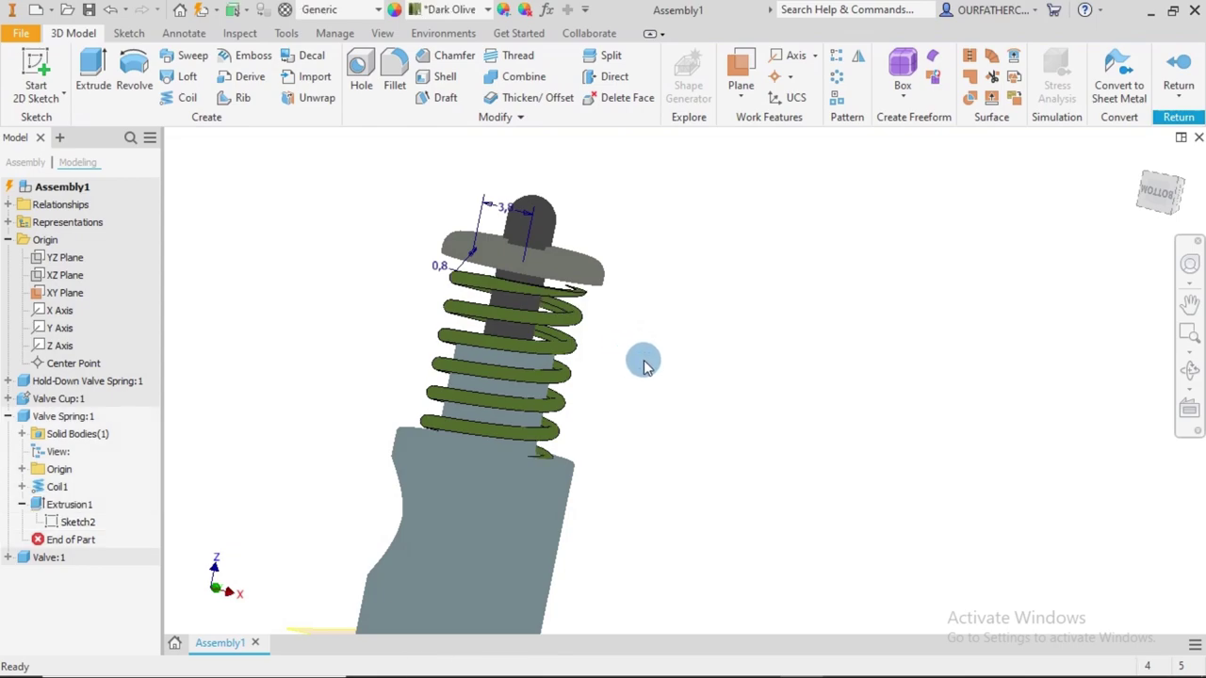
Check the reshaped spring ends against the hold-down and cup, and return from part editing to the assembly
shift+middle_drag(643, 366, 703, 258)
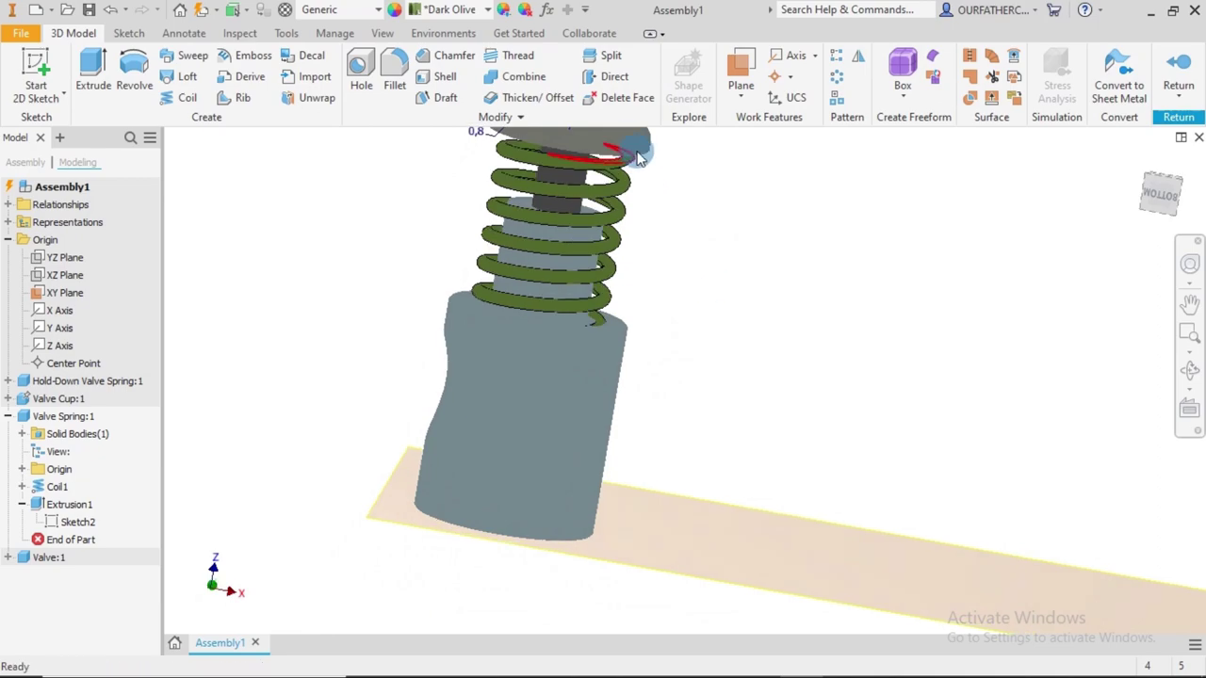
scroll(631, 146, down, 3)
scroll(631, 146, up, 3)
shift+middle_drag(695, 207, 617, 322)
scroll(614, 317, down, 3)
scroll(620, 283, up, 3)
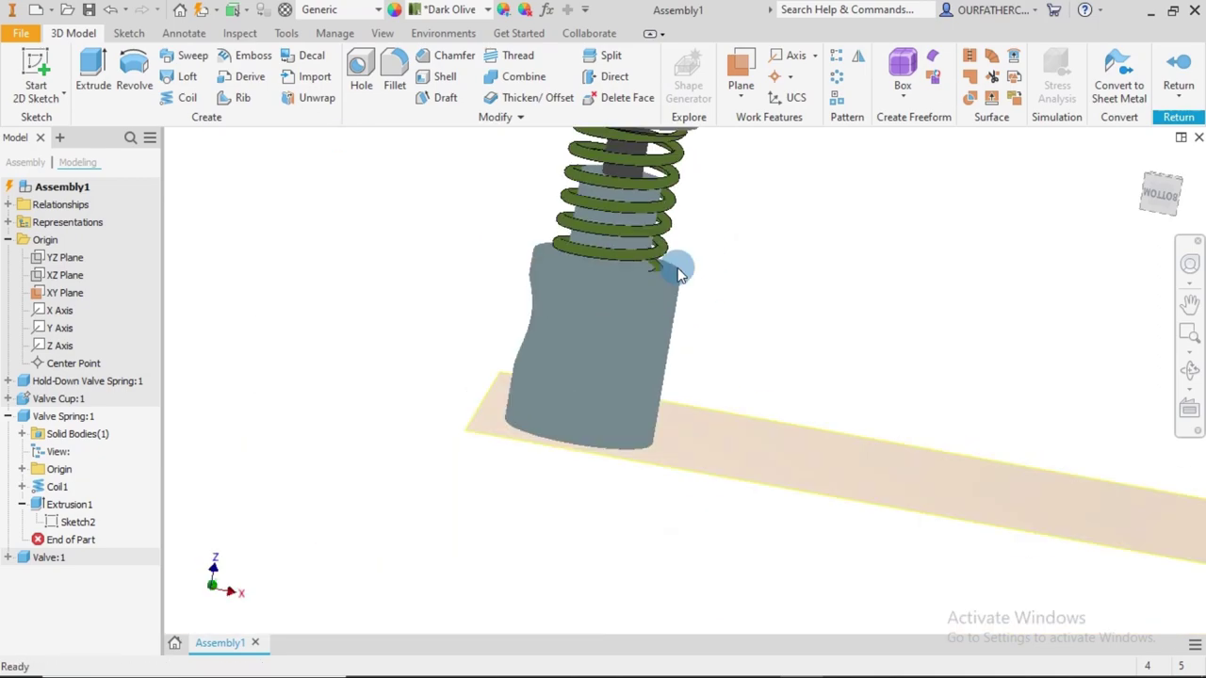
middle_drag(723, 186, 716, 236)
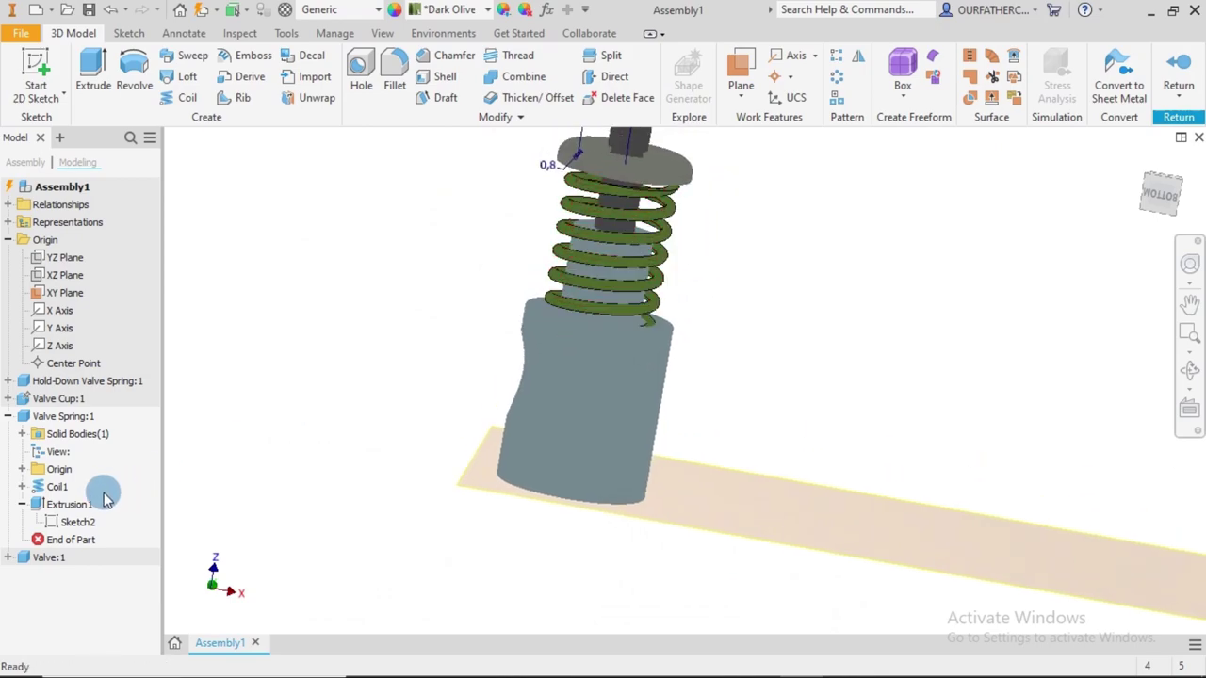
click(1185, 69)
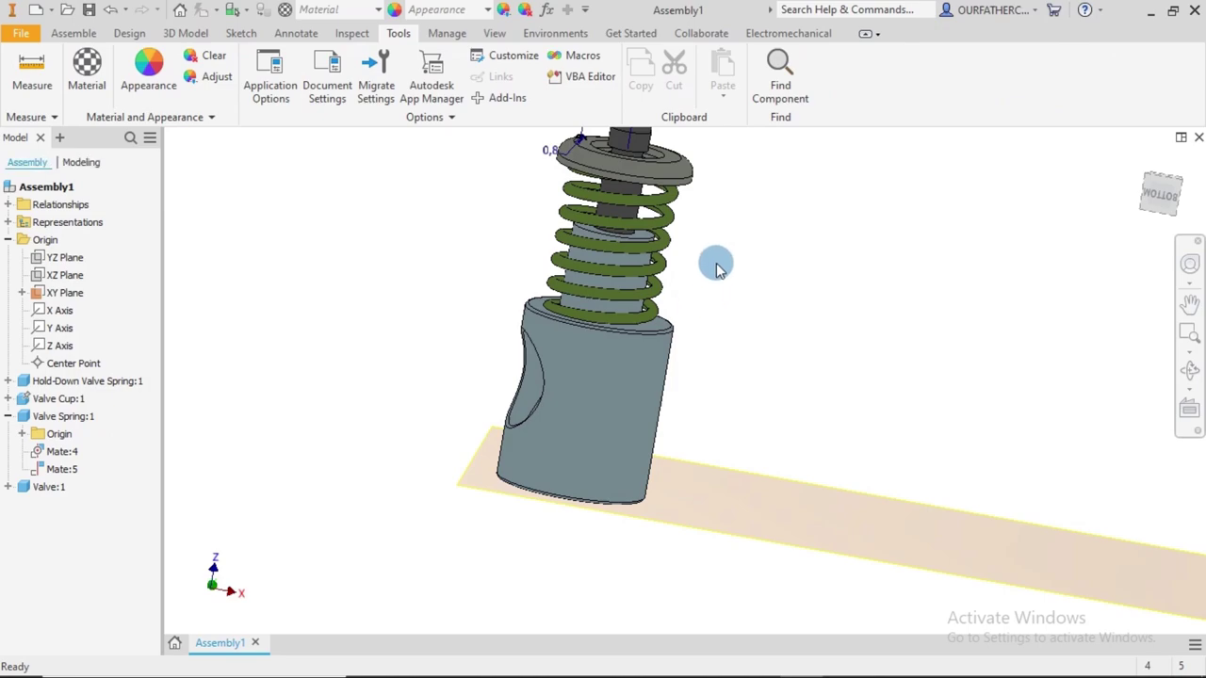
Examine the spring's fit under the hold-down and the valve's seating at the cup's lower end
shift+middle_drag(716, 268, 738, 235)
scroll(686, 197, up, 6)
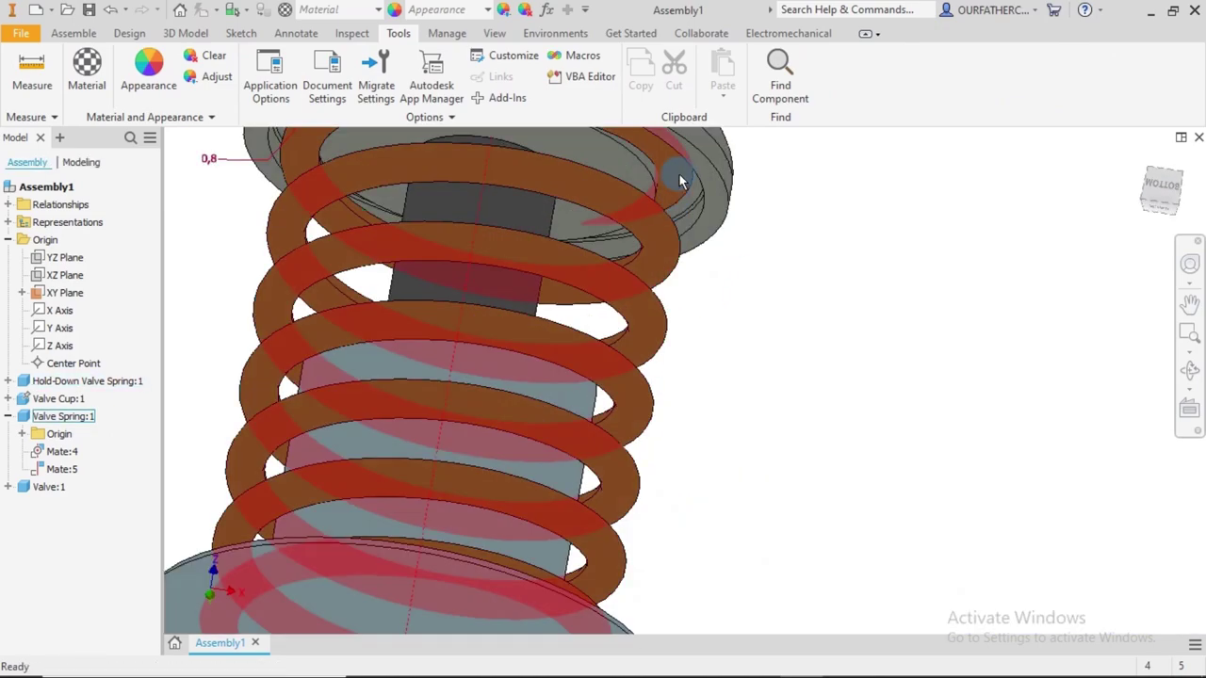
scroll(682, 172, down, 8)
shift+middle_drag(713, 197, 744, 279)
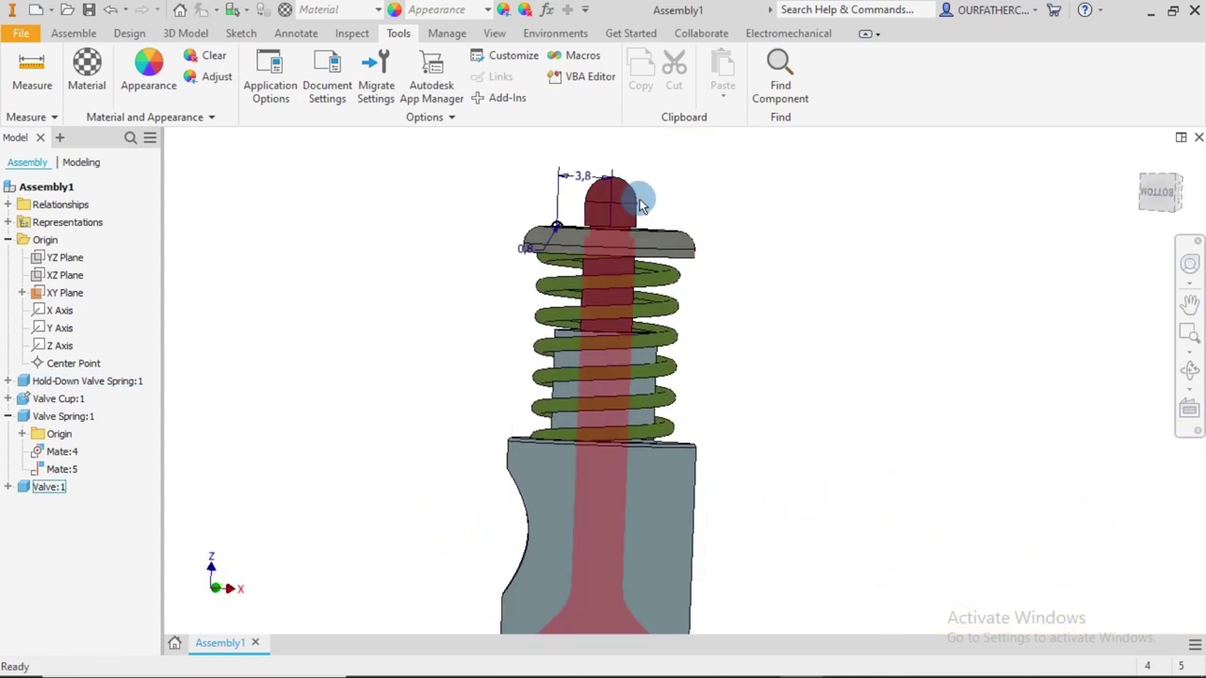
middle_drag(716, 404, 722, 242)
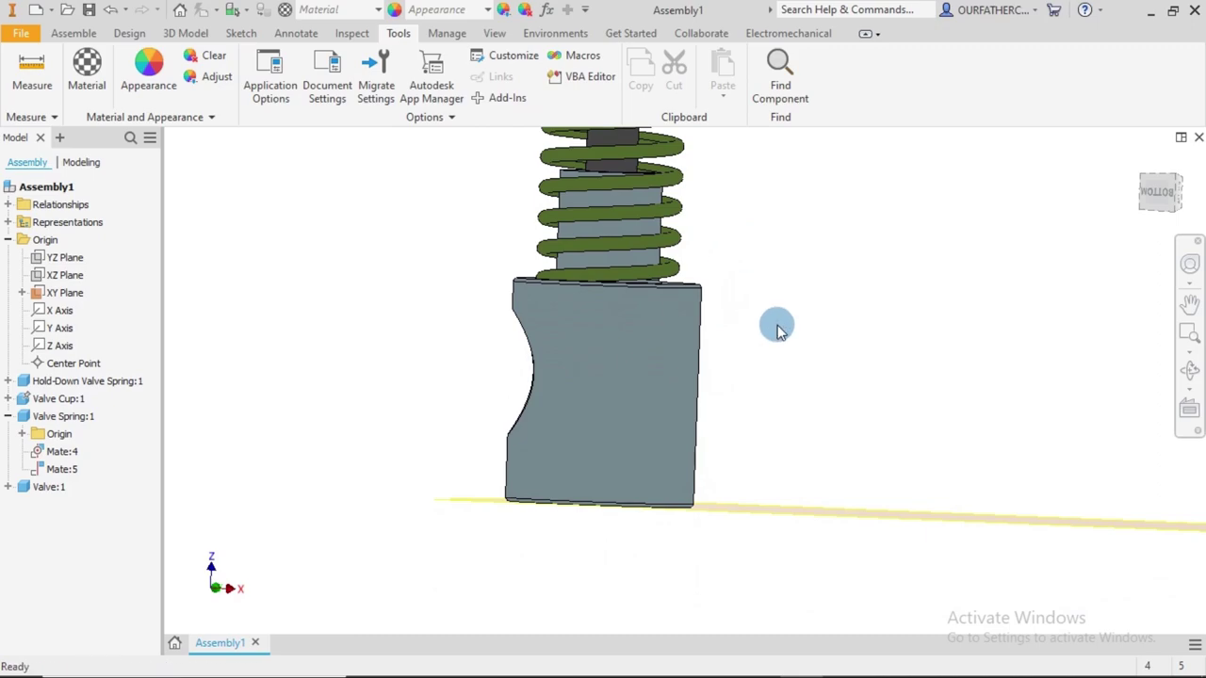
shift+middle_drag(775, 326, 753, 315)
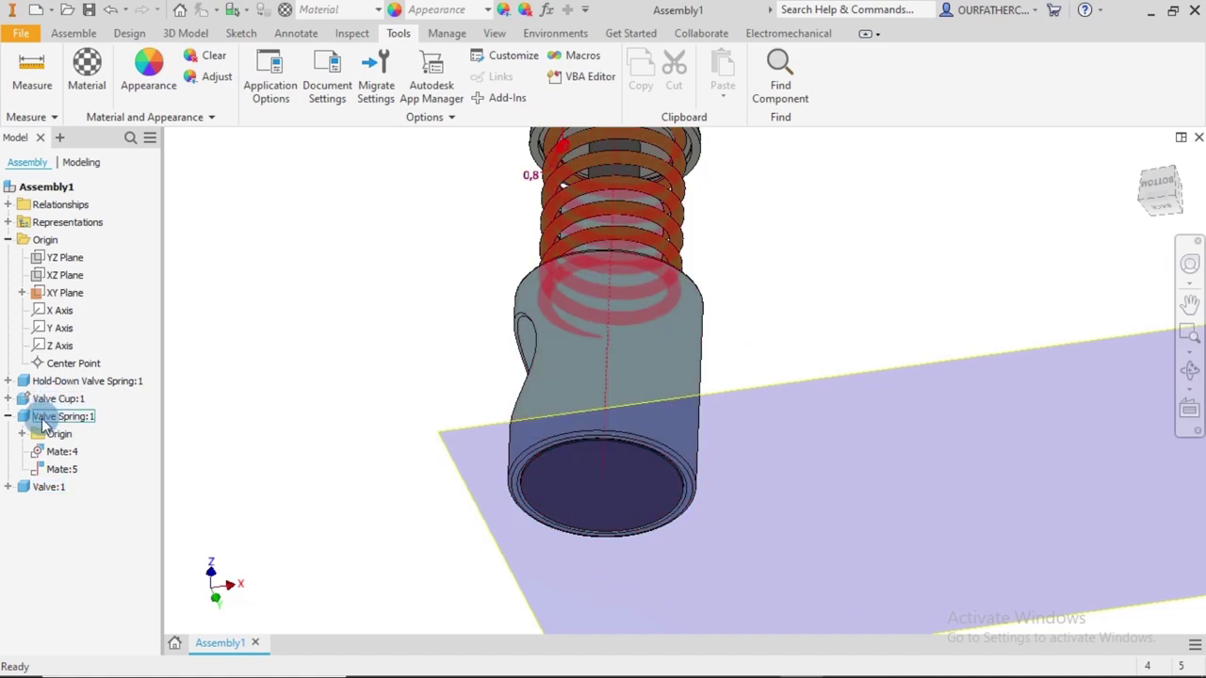
Edit the valve's Flush:2 constraint to use limits, with a maximum of 4.5 mm and a minimum of 0 mm
click(8, 488)
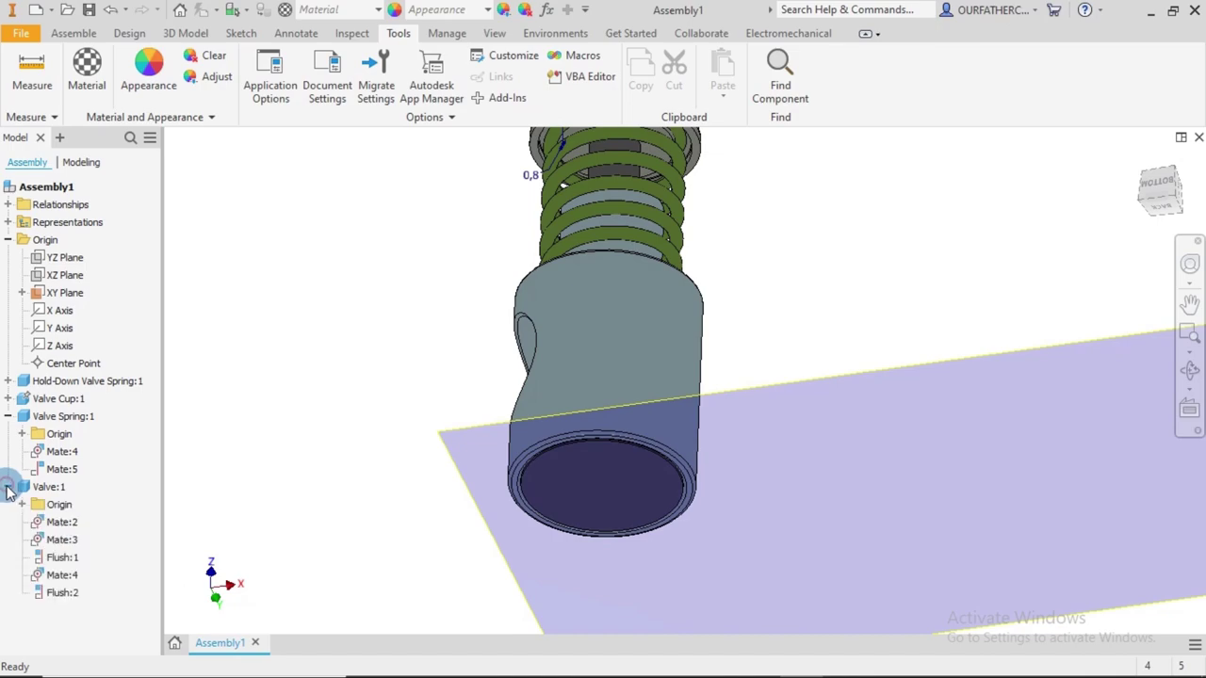
right_click(58, 596)
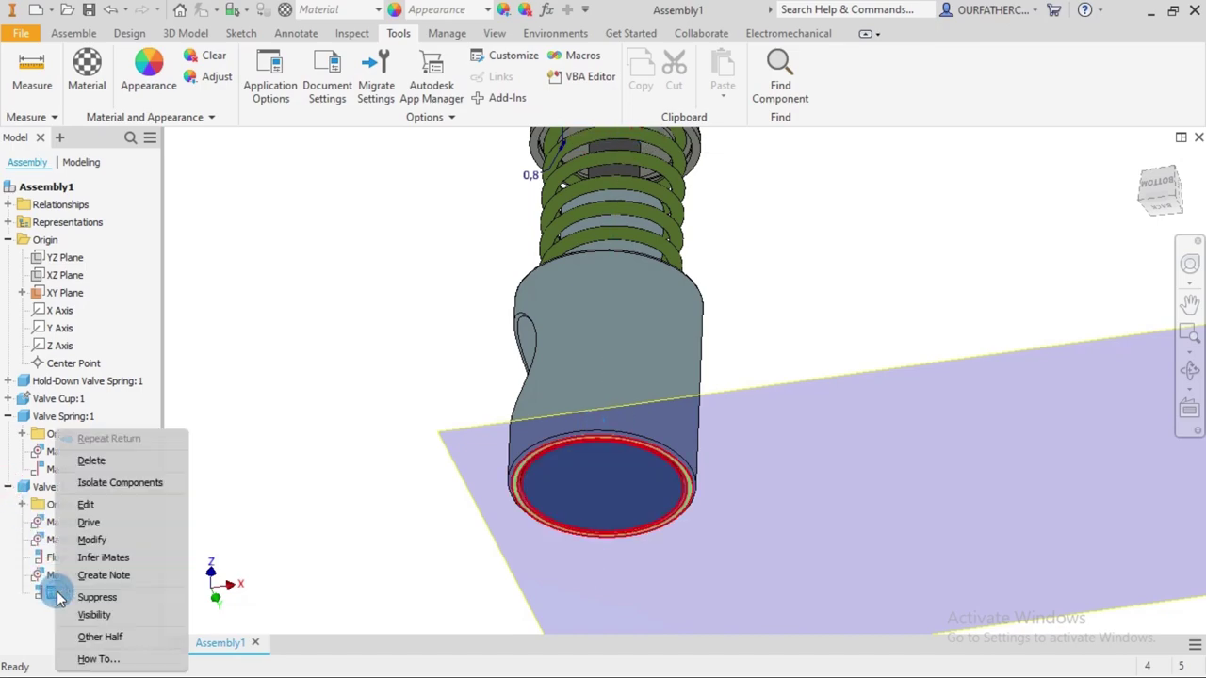
click(103, 510)
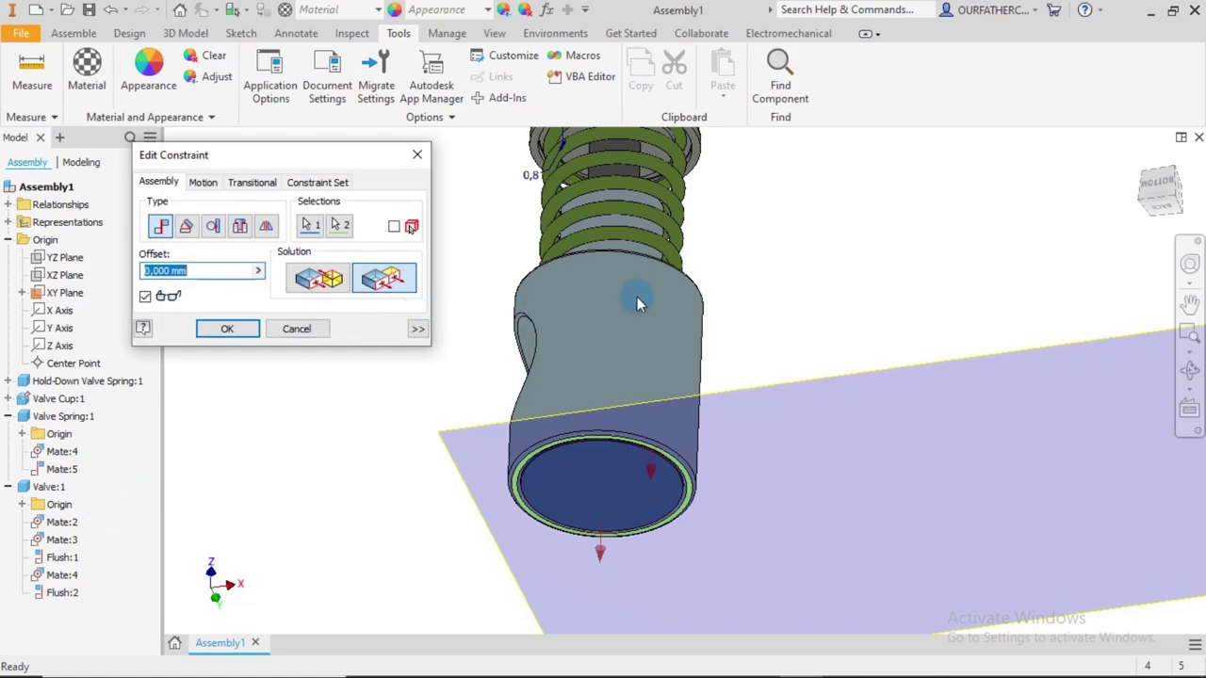
shift+middle_drag(880, 221, 874, 271)
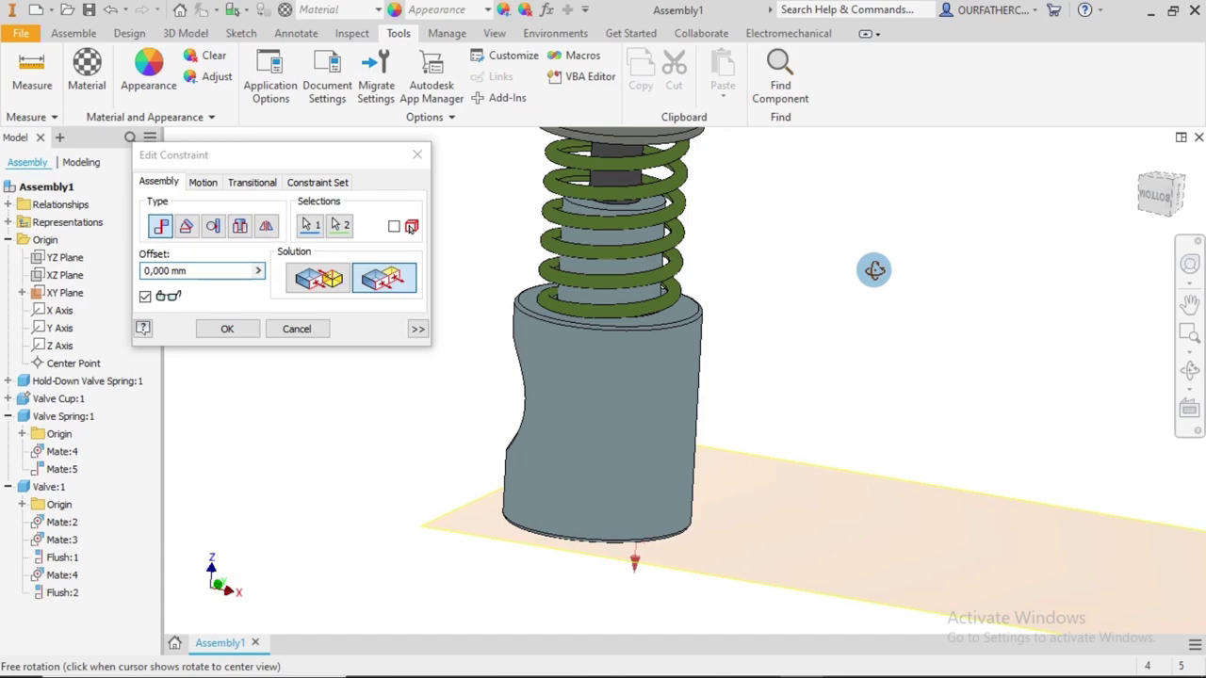
shift+middle_drag(861, 258, 725, 258)
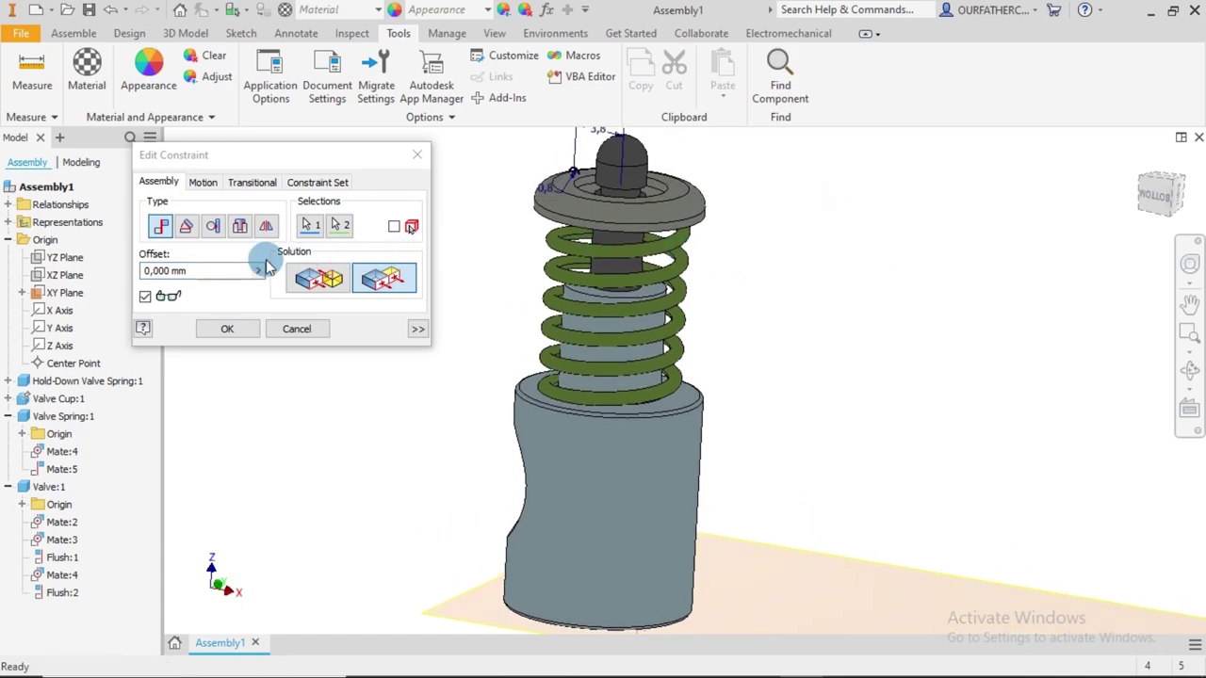
click(417, 329)
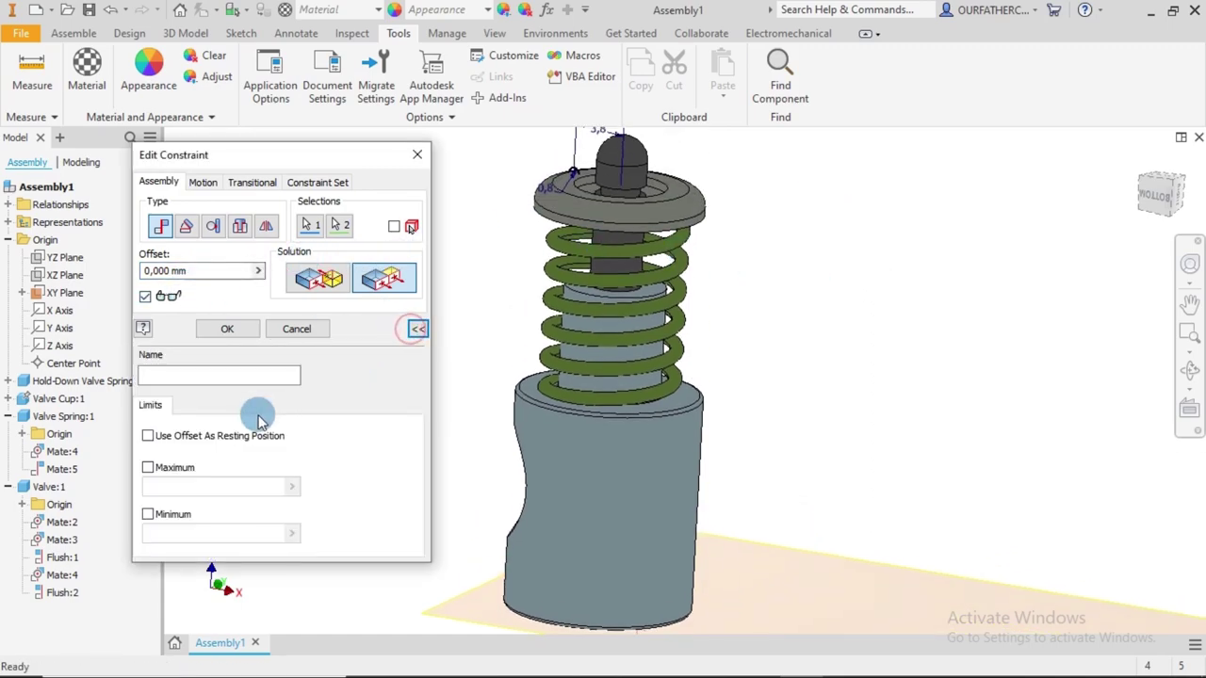
click(148, 515)
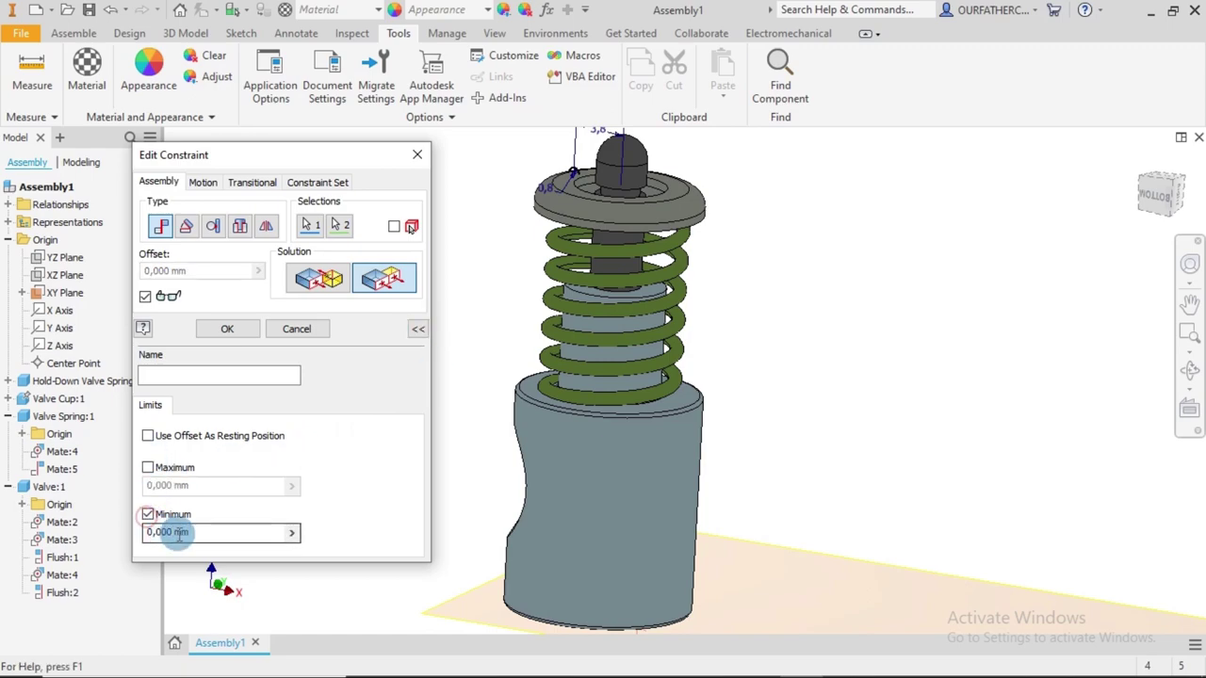
click(148, 468)
drag(196, 485, 123, 495)
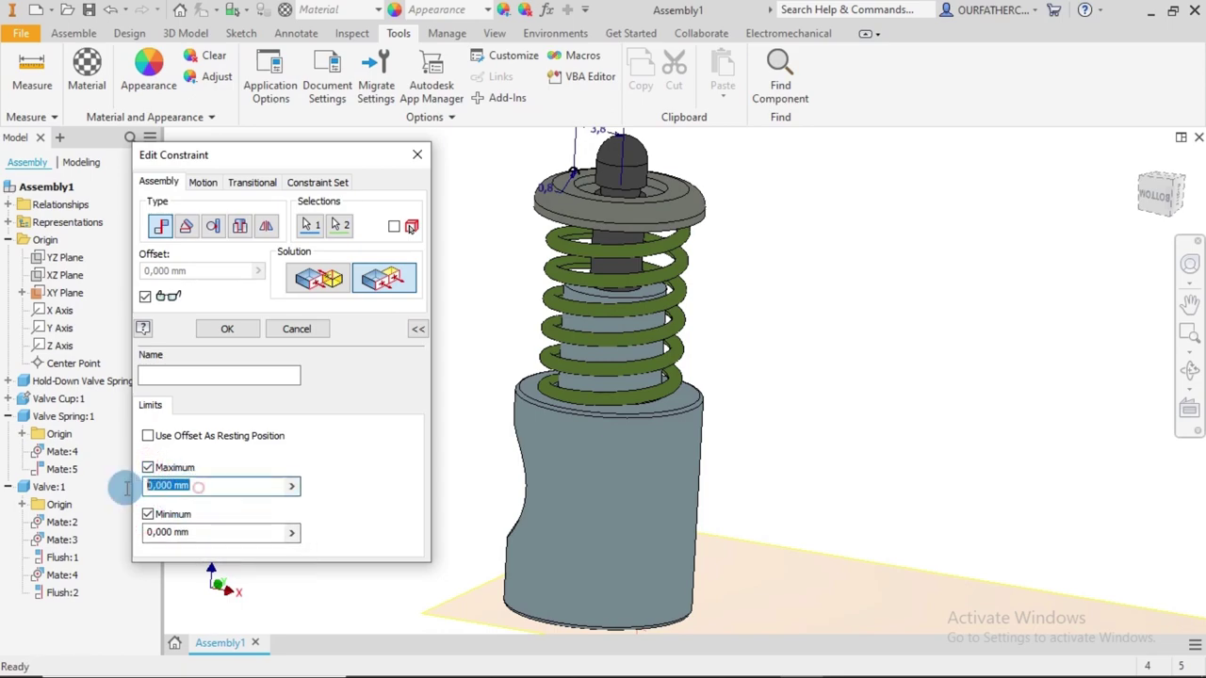
text(4.)
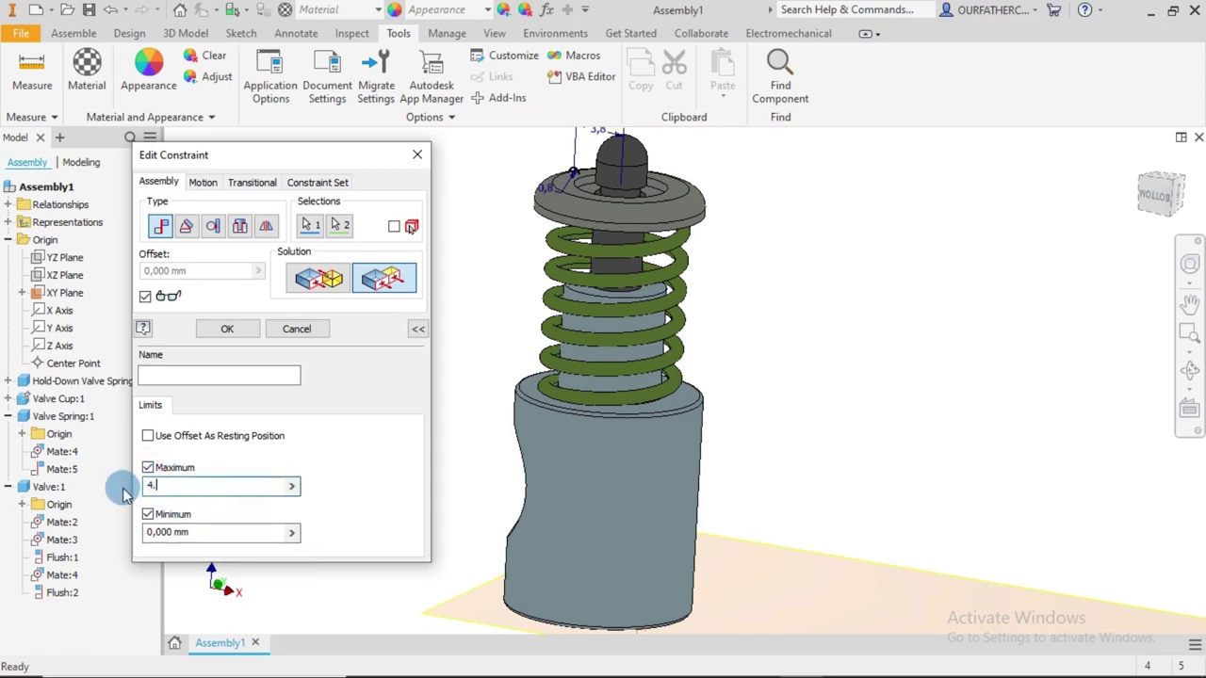
text(5)
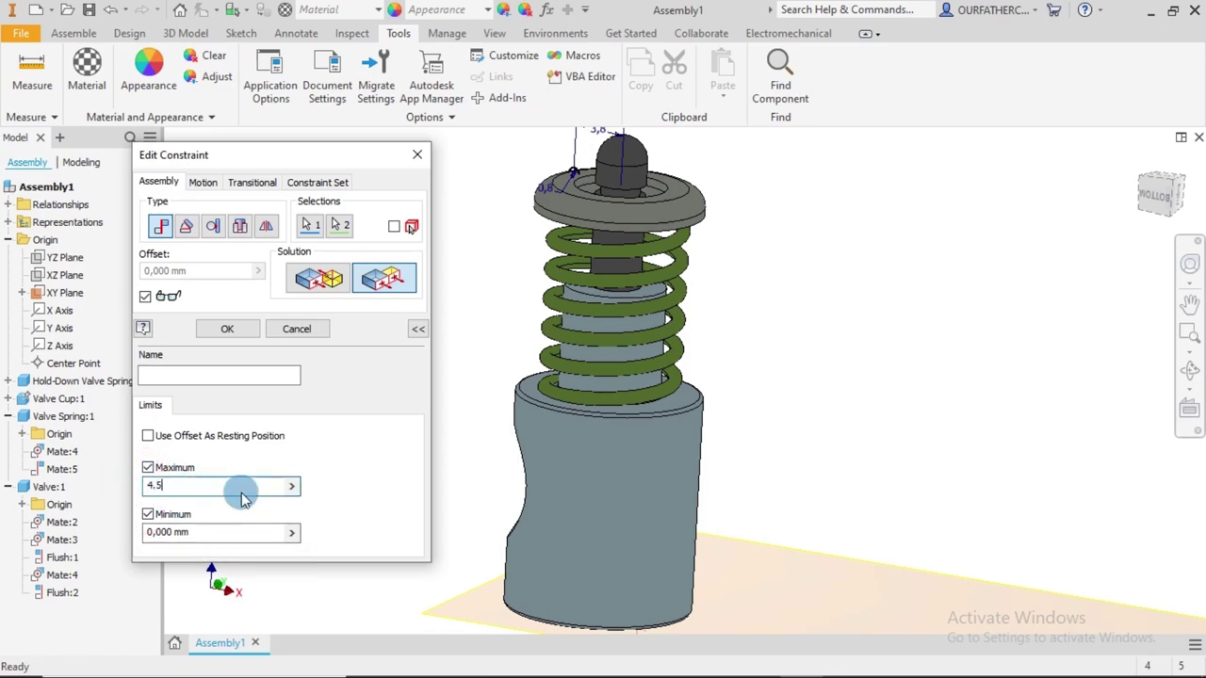
click(229, 329)
Rename the valve's limited flush constraint to "Valve Offset"
click(85, 594)
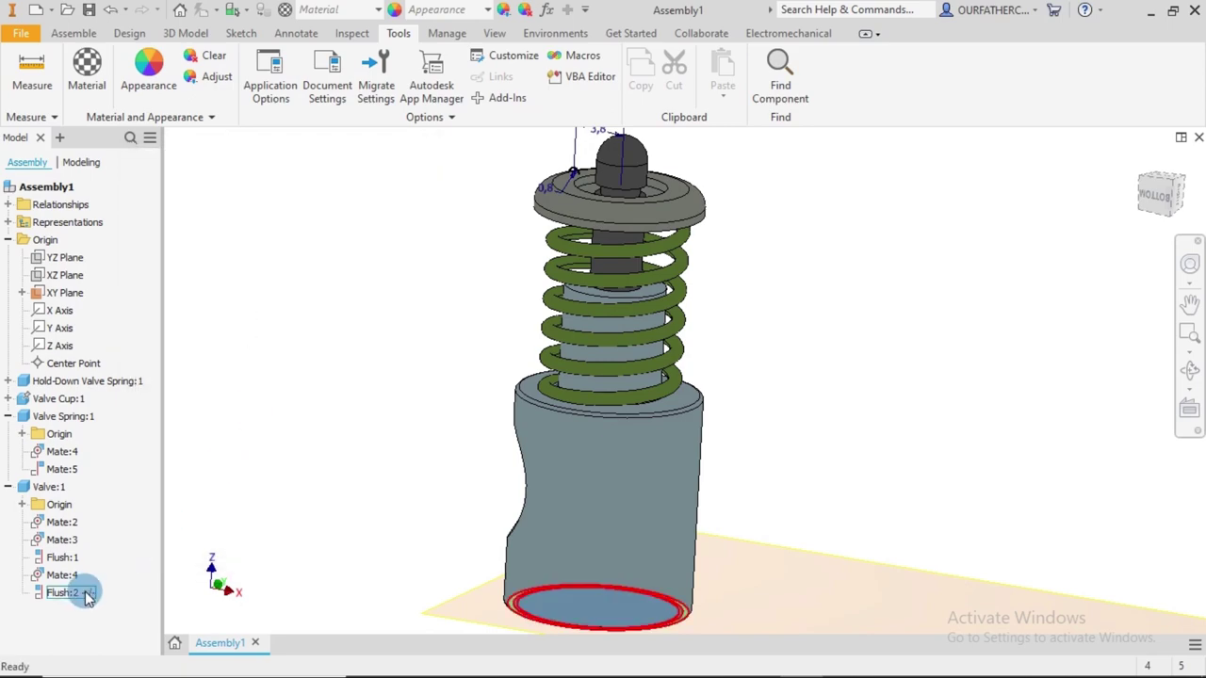
right_click(85, 596)
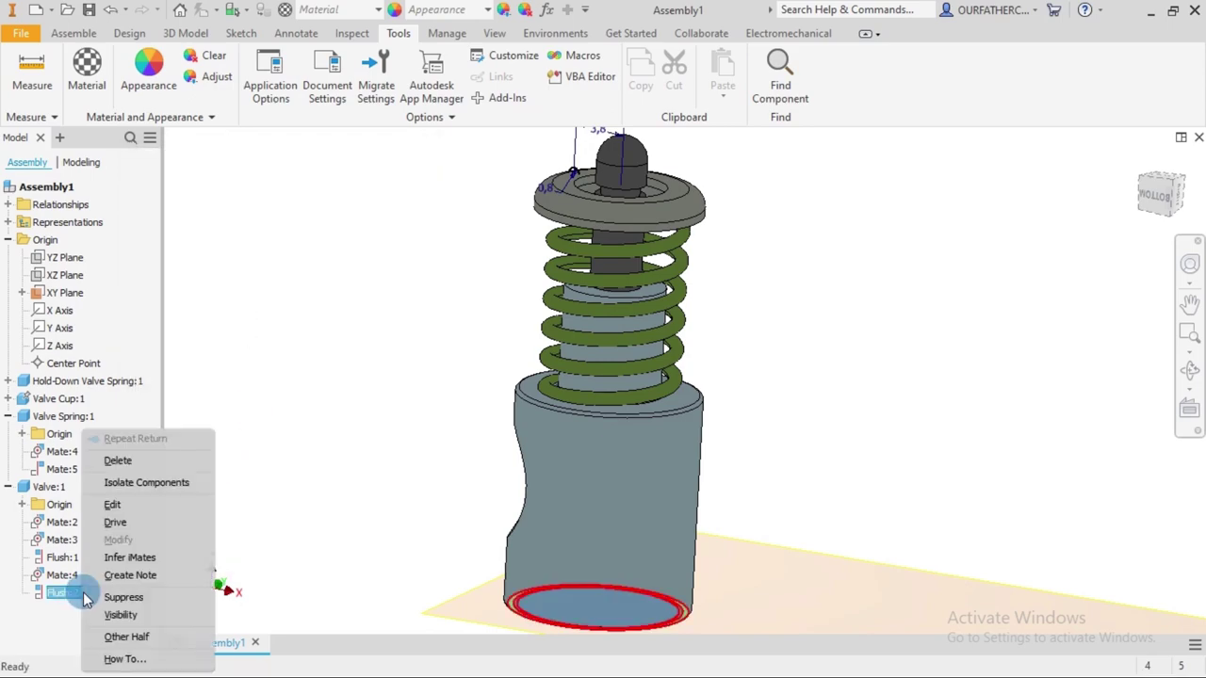
click(115, 507)
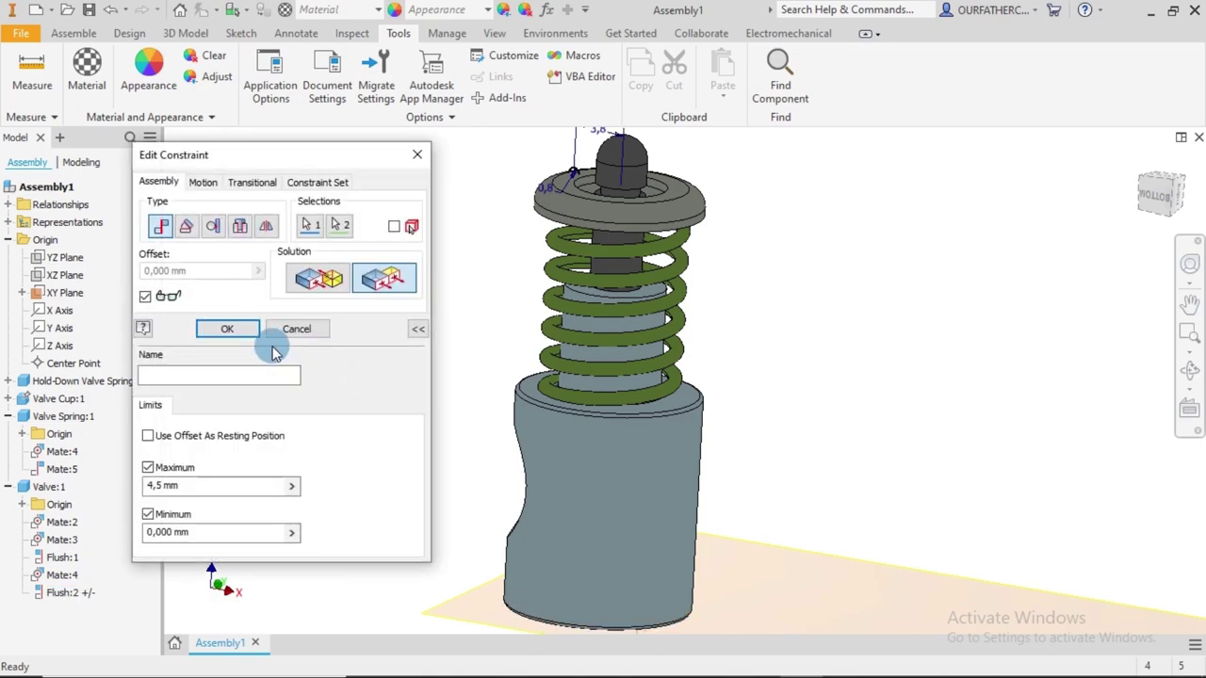
click(227, 374)
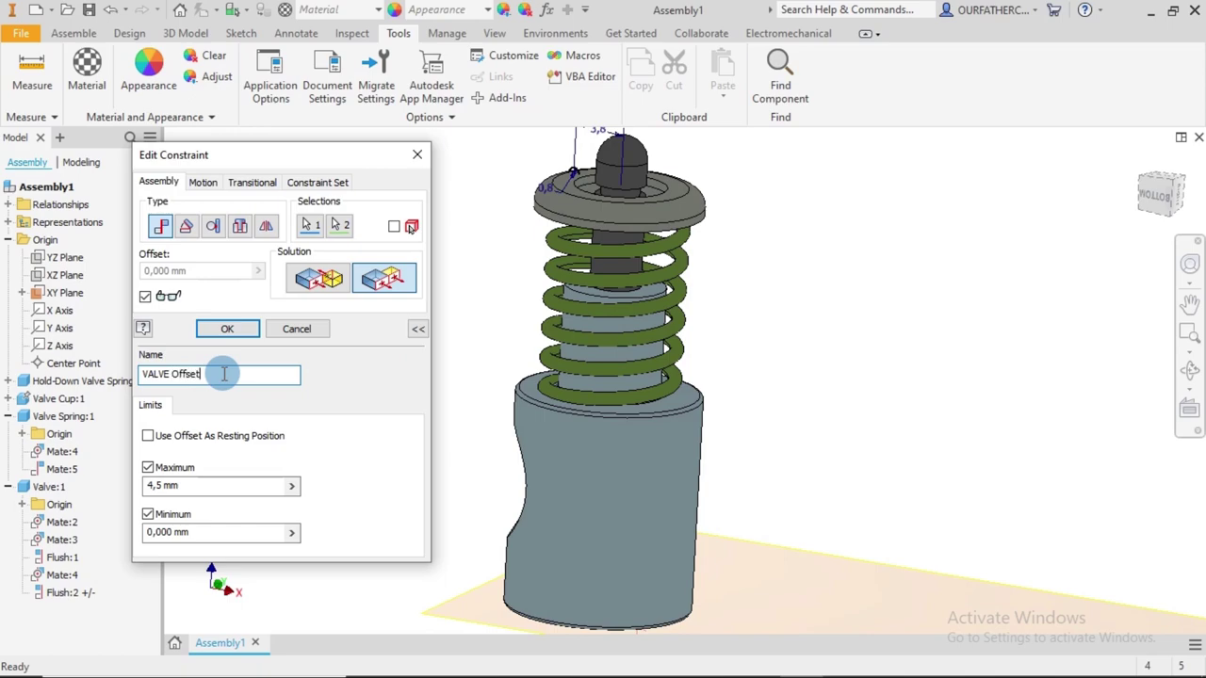
click(170, 374)
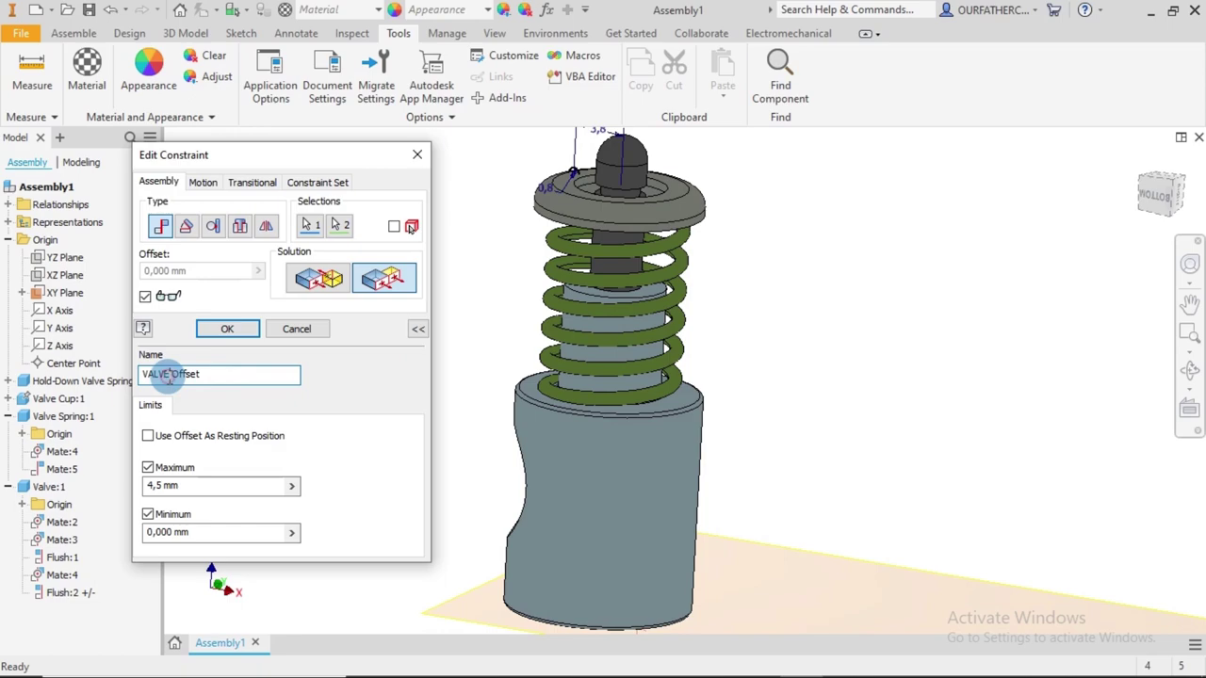
key(BackSpace)
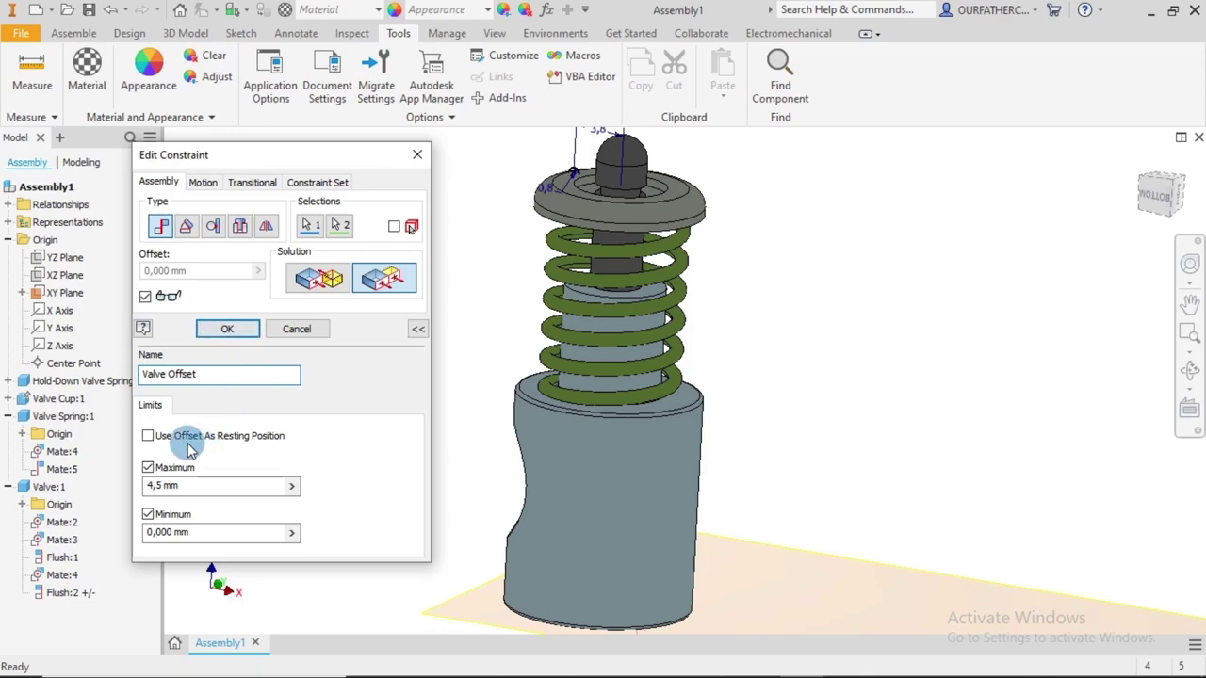
click(226, 332)
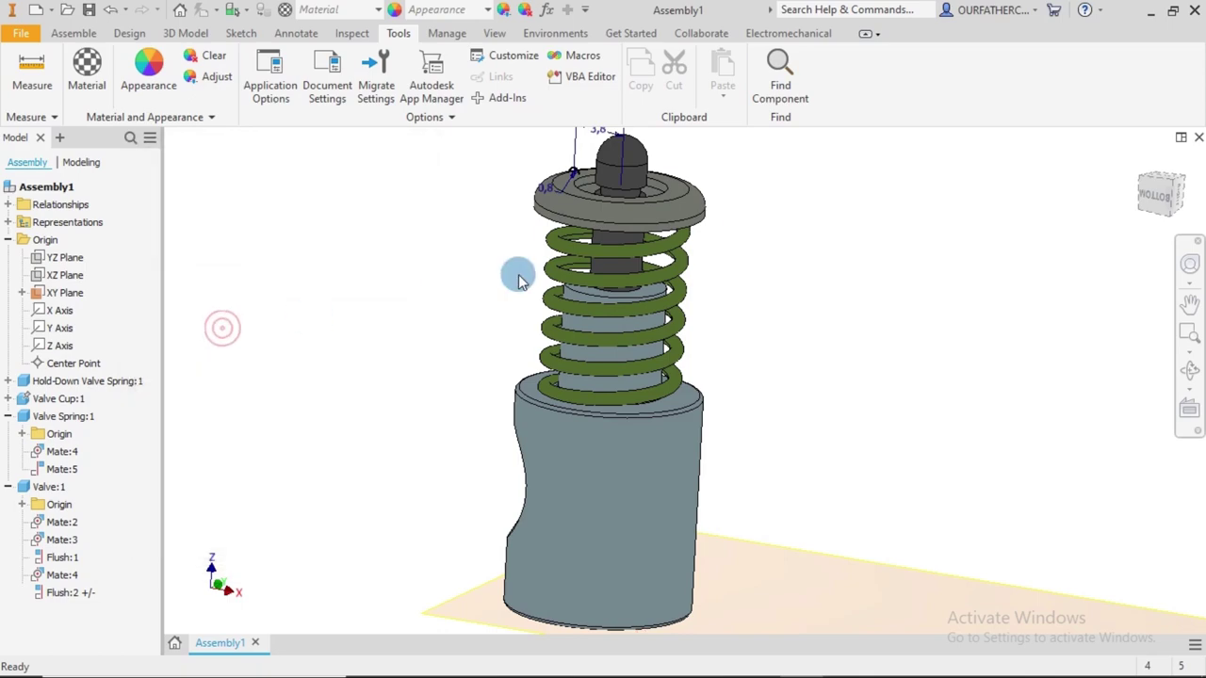
shift+middle_drag(795, 342, 751, 423)
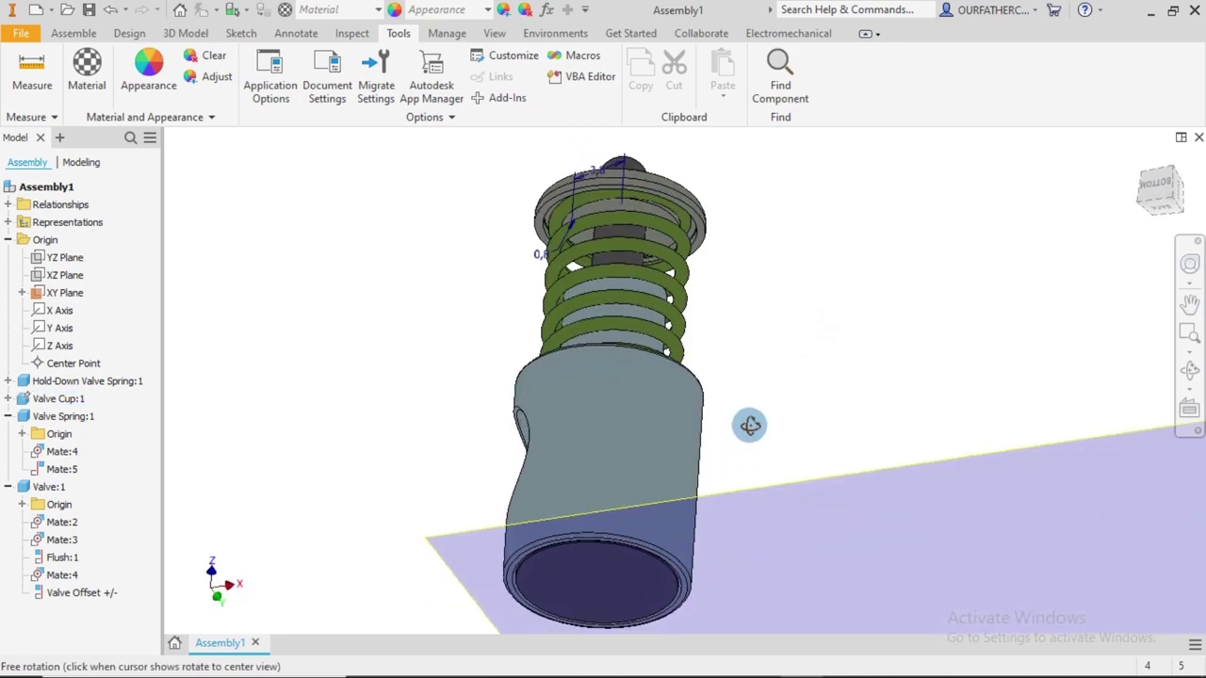
Delete the valve spring's Mate:5 constraint that ties its lower end to the valve cup's upper face
click(578, 565)
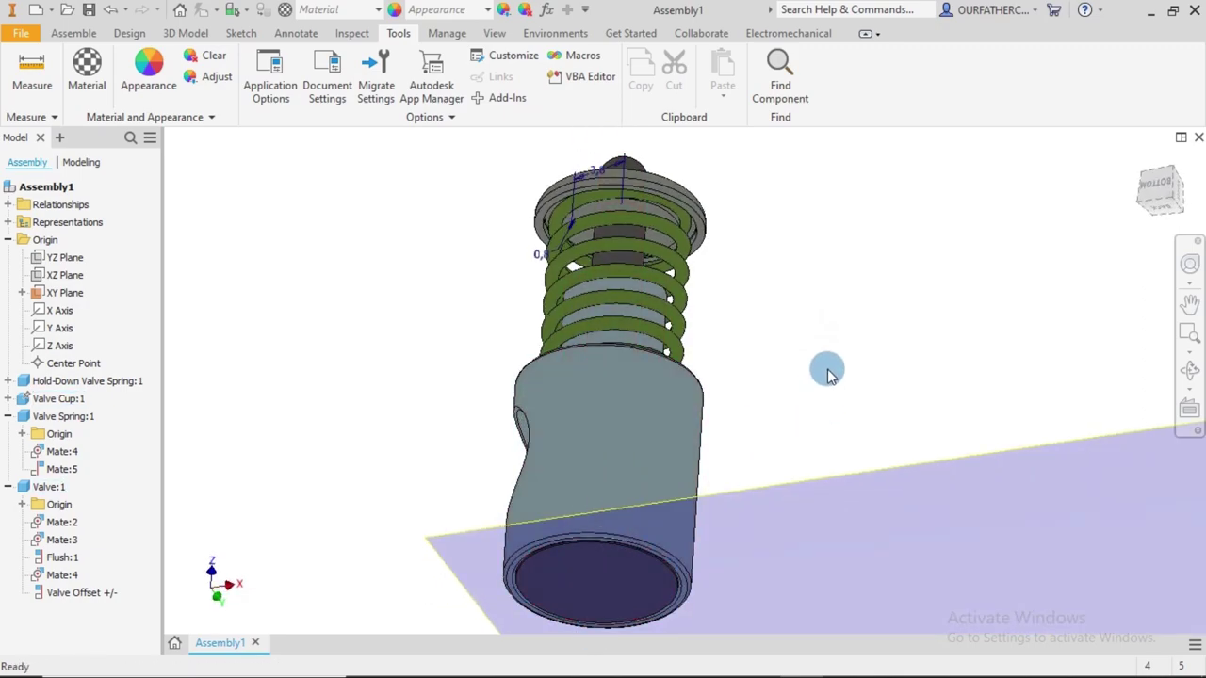
shift+middle_drag(827, 368, 822, 420)
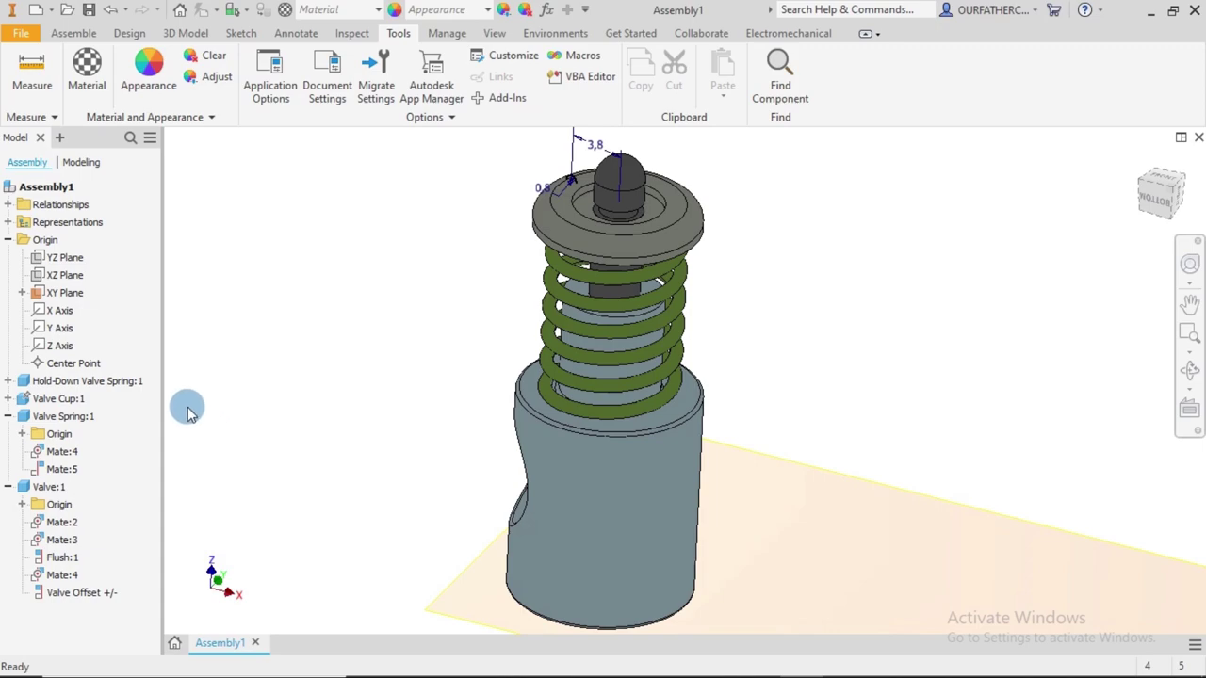
drag(162, 364, 180, 342)
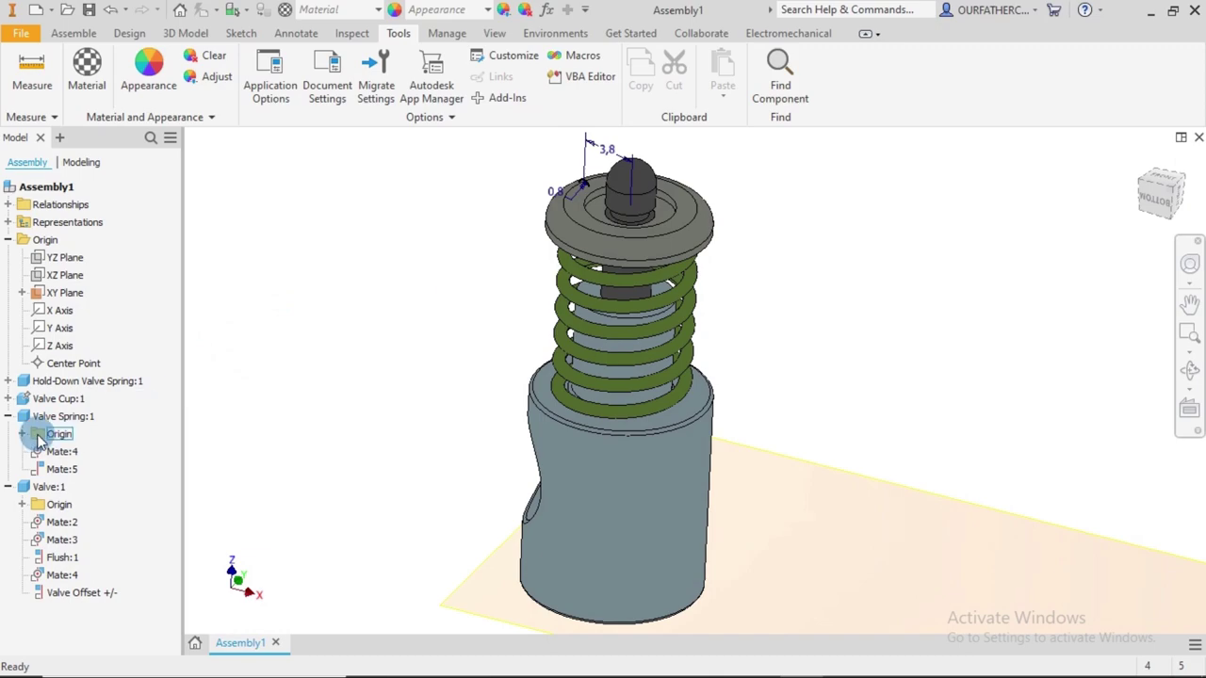
click(62, 469)
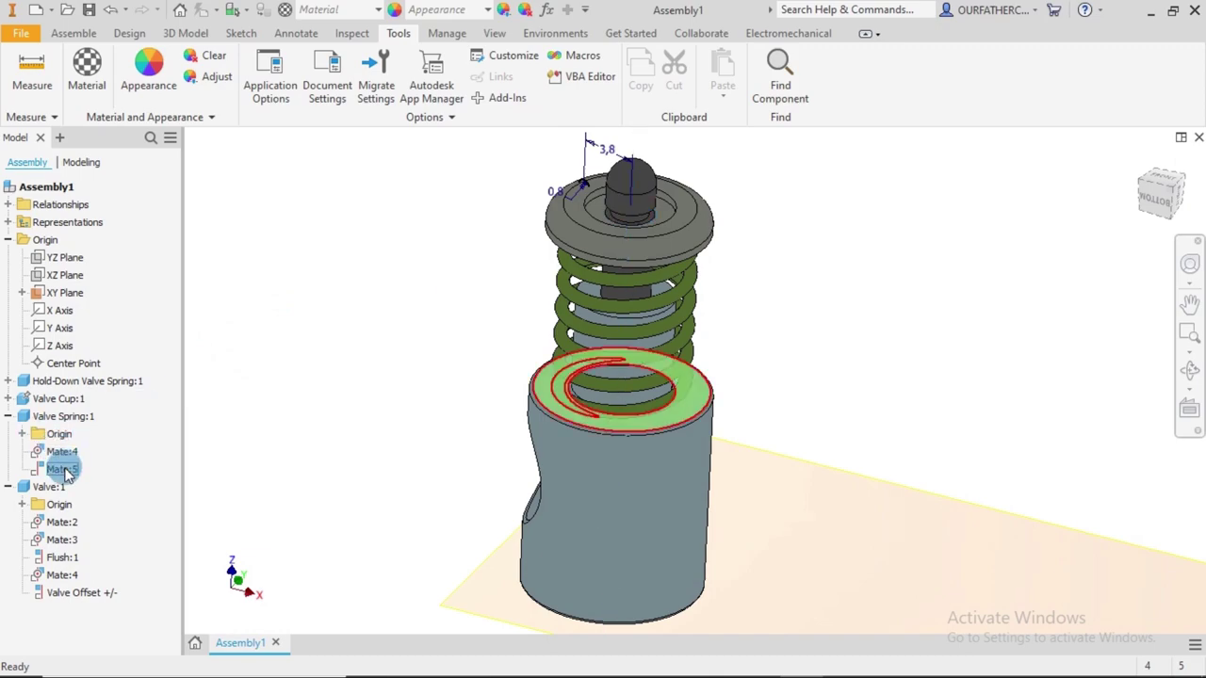
right_click(66, 473)
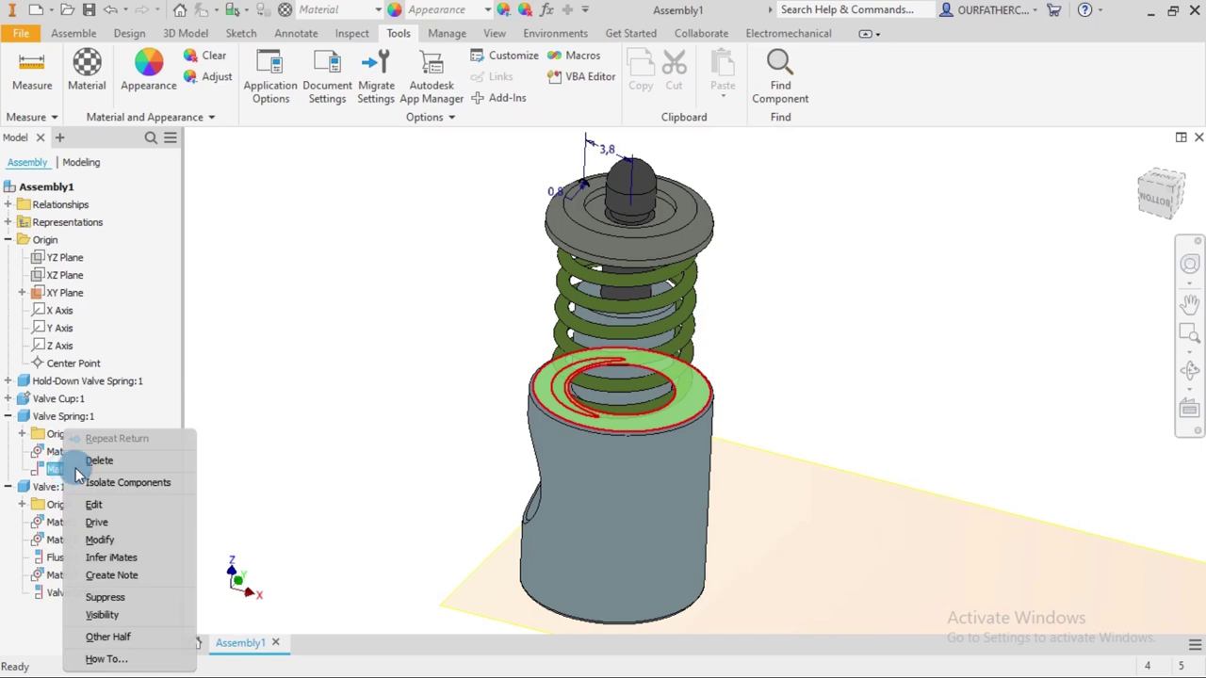
click(94, 462)
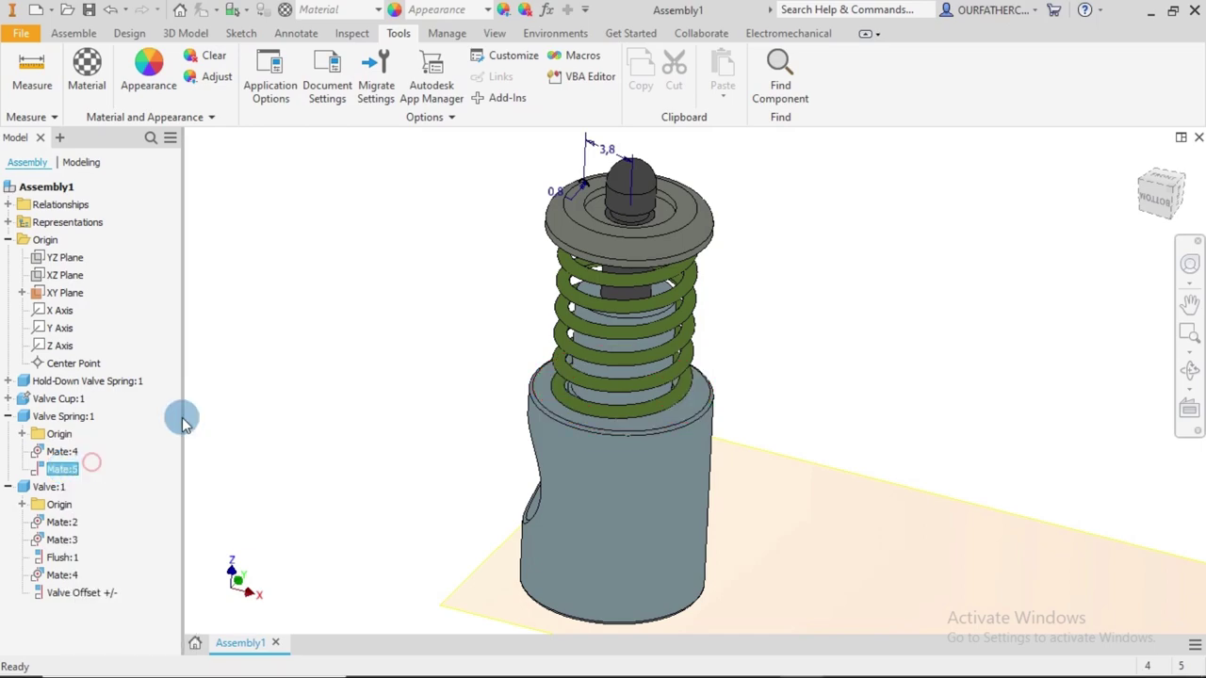
Test the valve's travel by pulling the hold-down and the valve stem downward in a side view
scroll(396, 373, up, 2)
key(F4)
drag(612, 384, 587, 336)
click(540, 292)
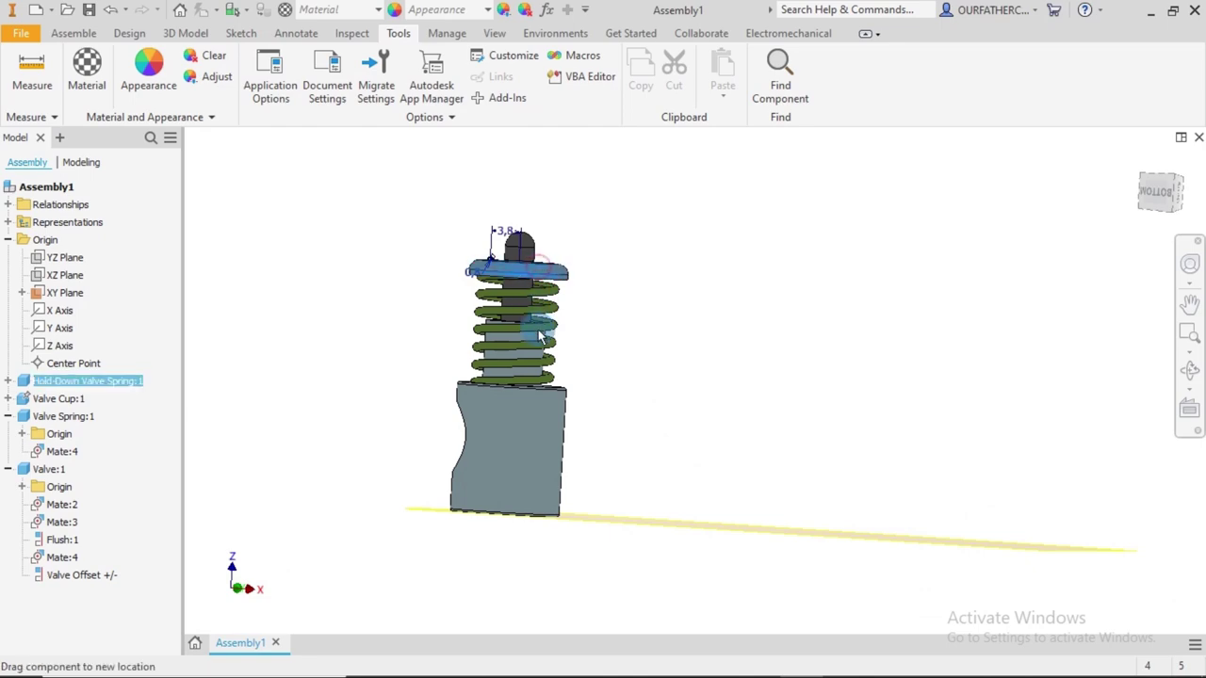
click(520, 300)
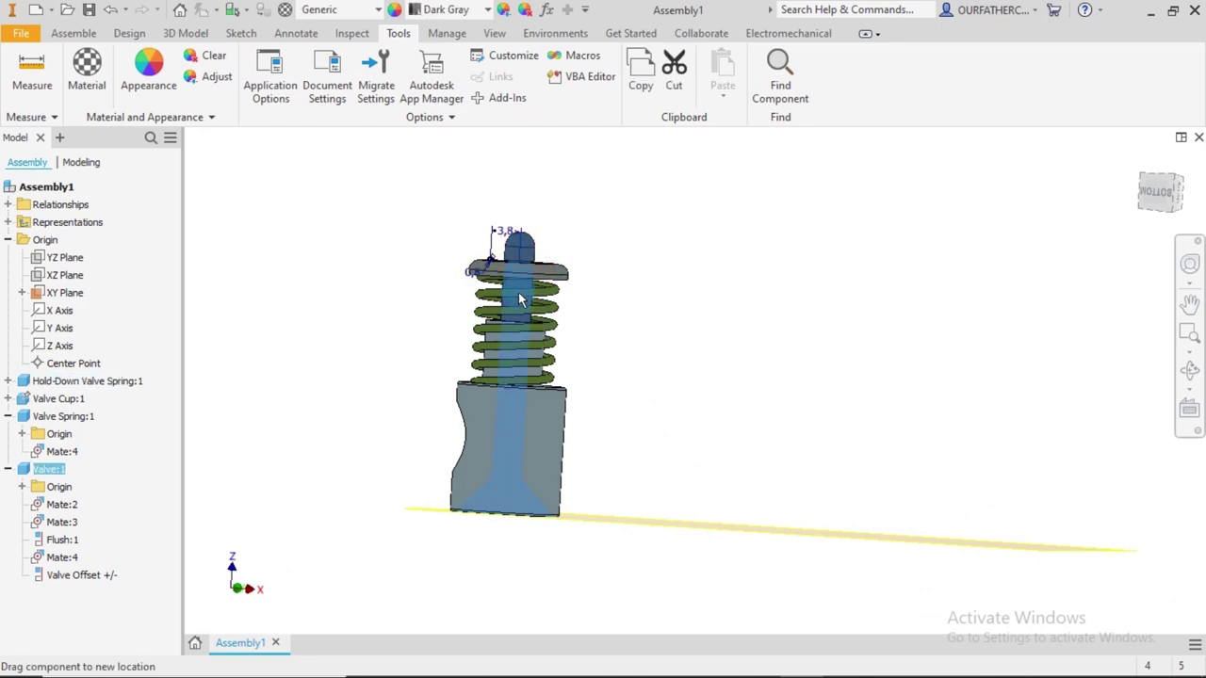
drag(520, 300, 528, 424)
click(688, 302)
Edit the Valve Offset constraint limits, setting the maximum to 0 mm and the minimum to -4.50 mm
click(56, 507)
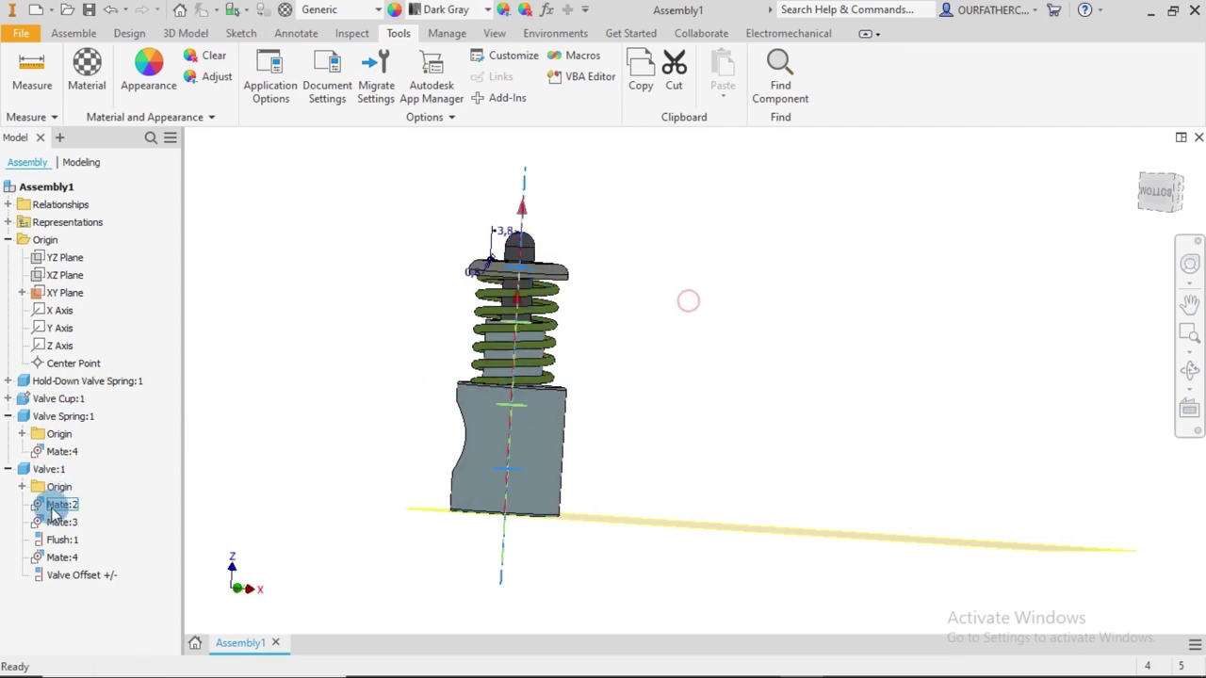
click(69, 575)
right_click(73, 576)
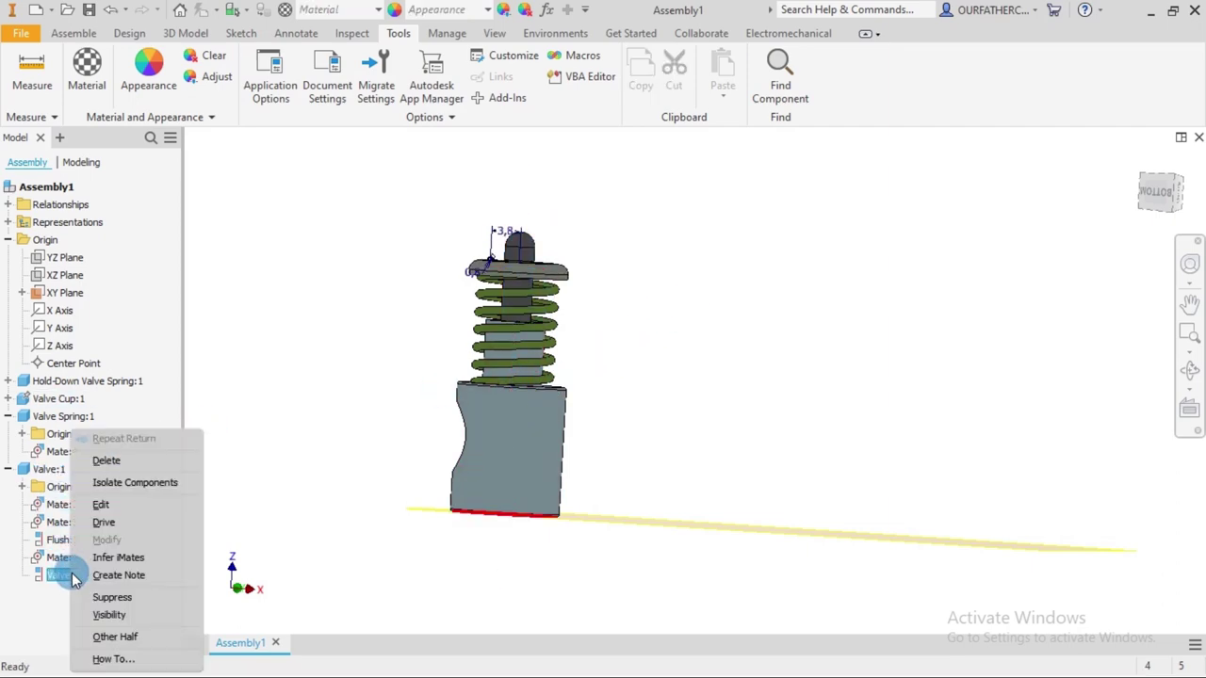
click(117, 507)
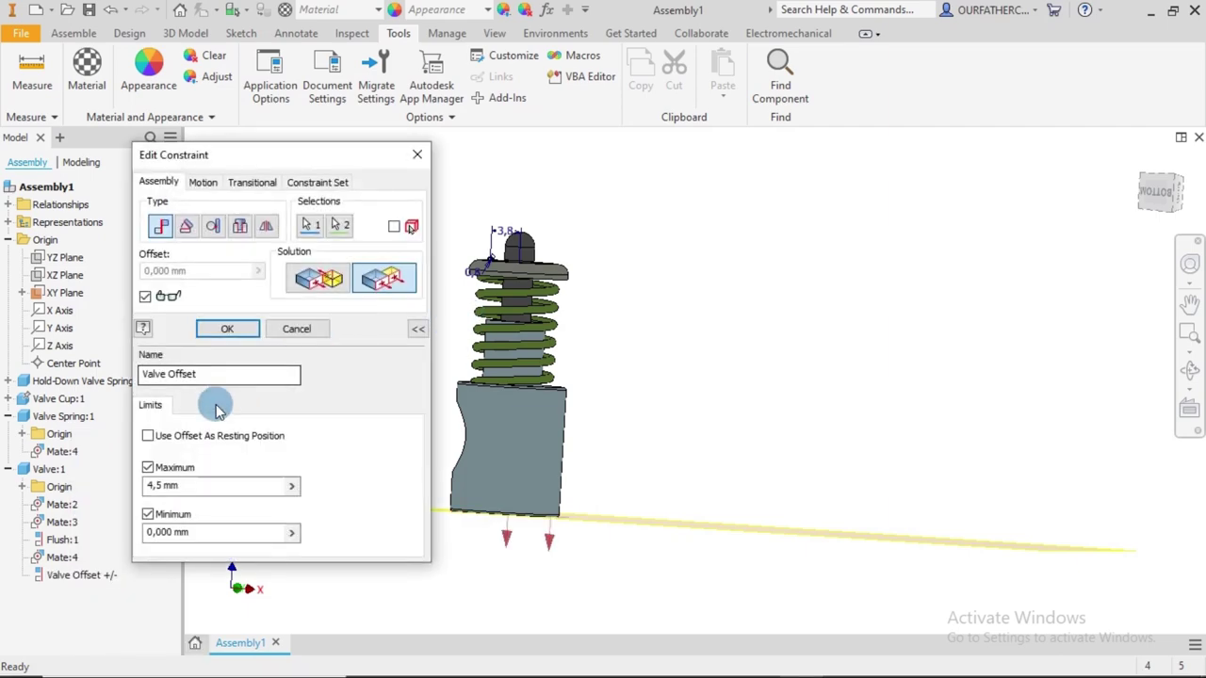
click(151, 485)
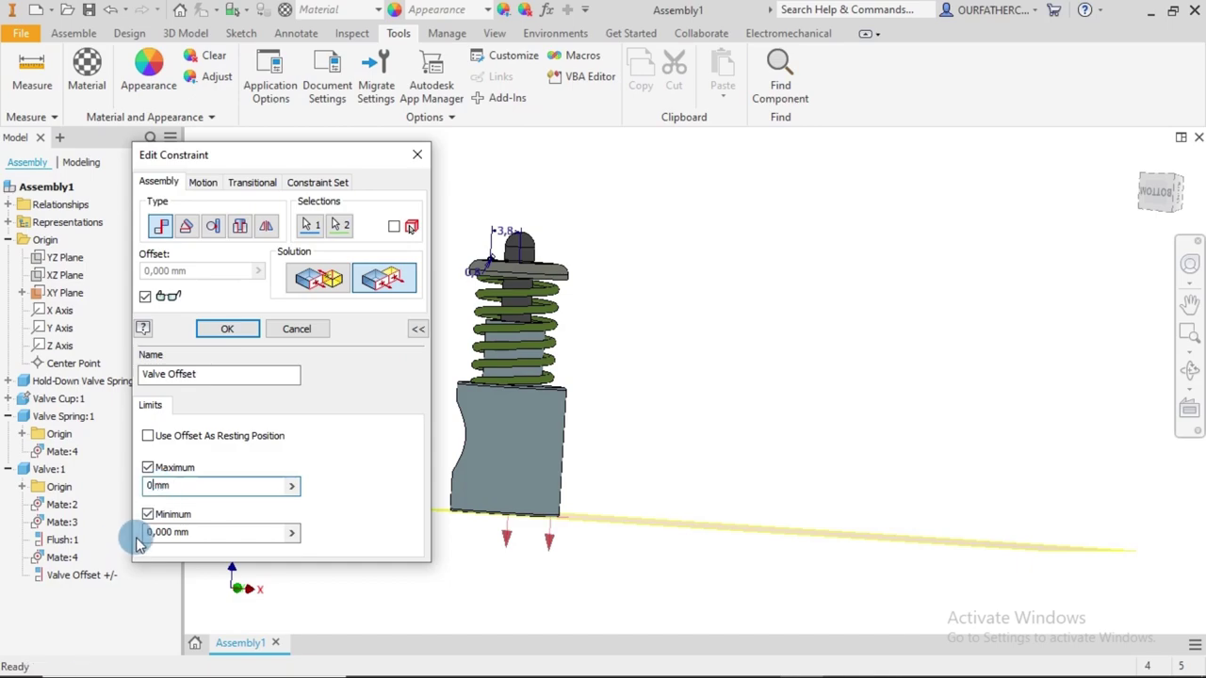
click(147, 533)
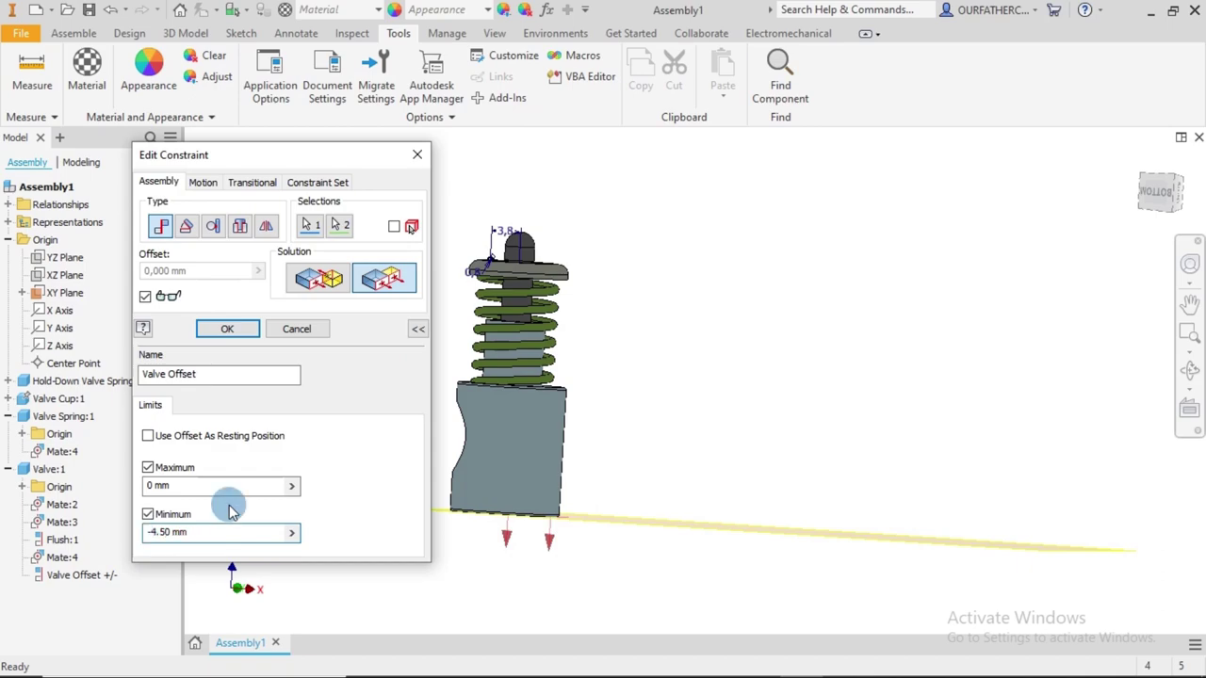
click(247, 330)
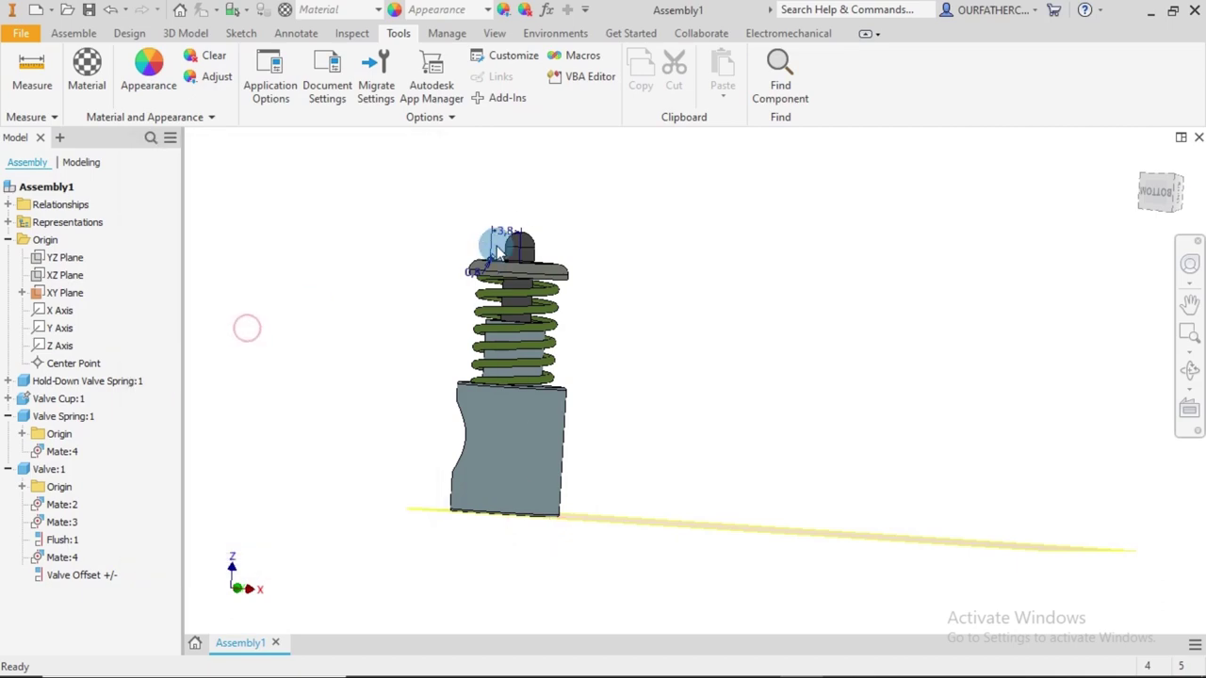
Slide the valve spring down its axis into the cup, exposing its upper end, and check its Mate:4 constraint
drag(518, 318, 541, 386)
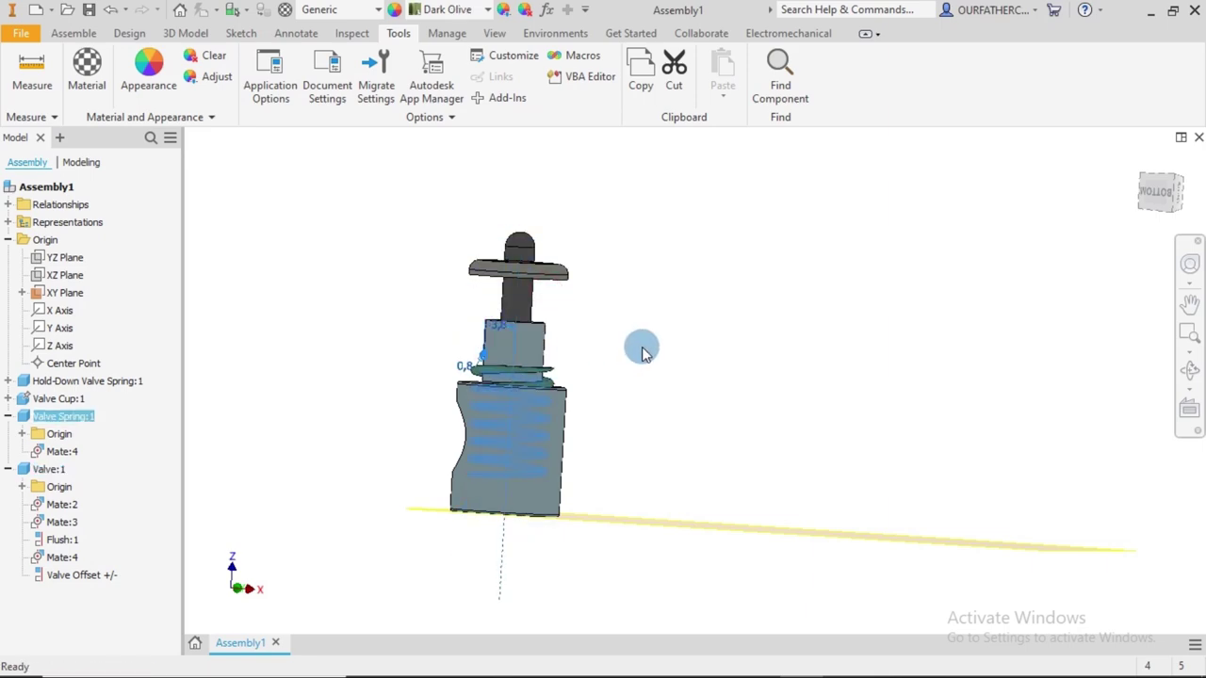
click(641, 348)
scroll(650, 415, up, 5)
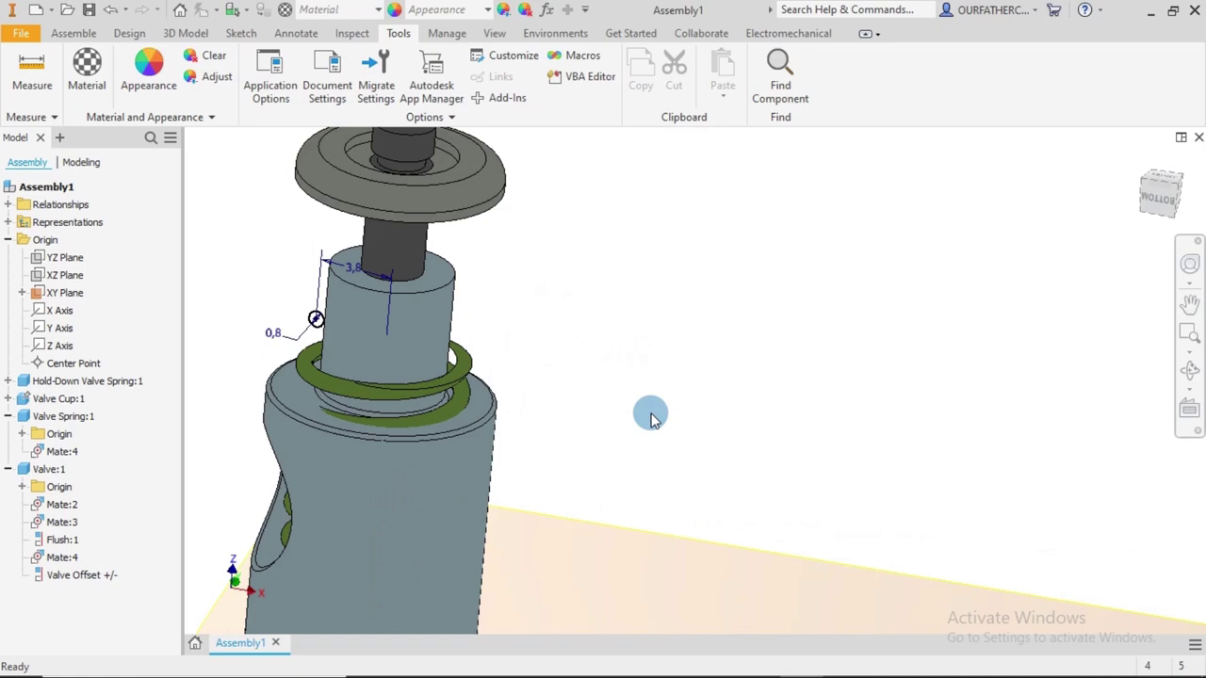
click(69, 454)
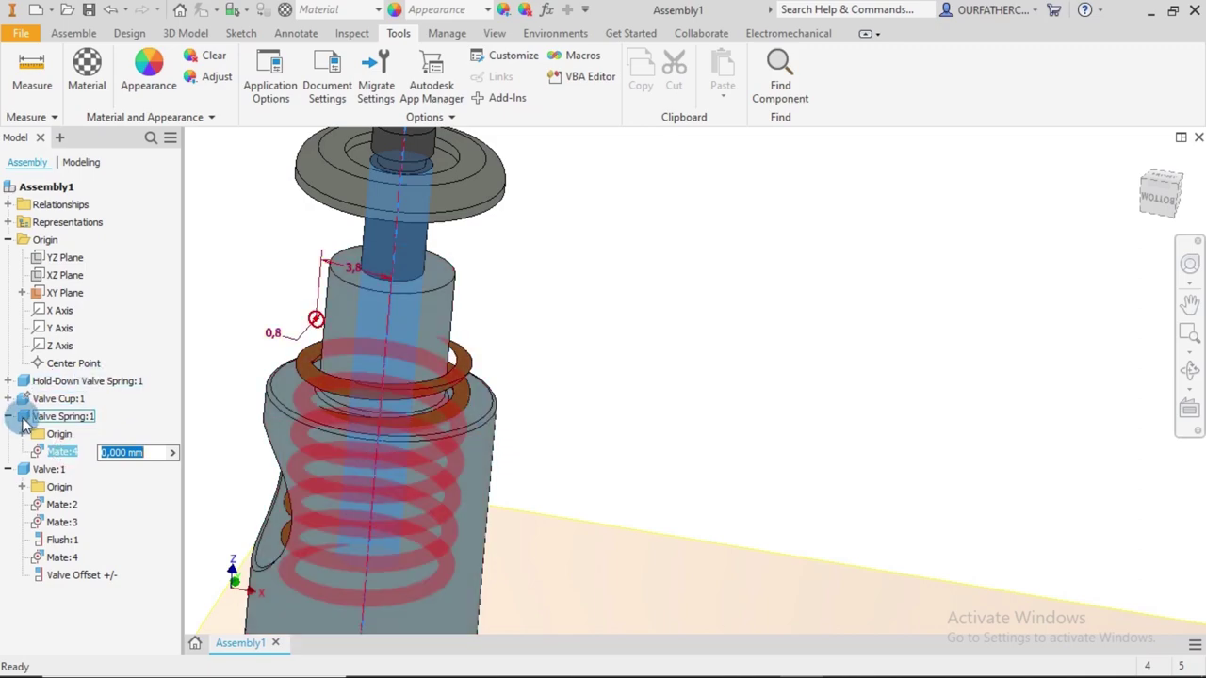
click(566, 364)
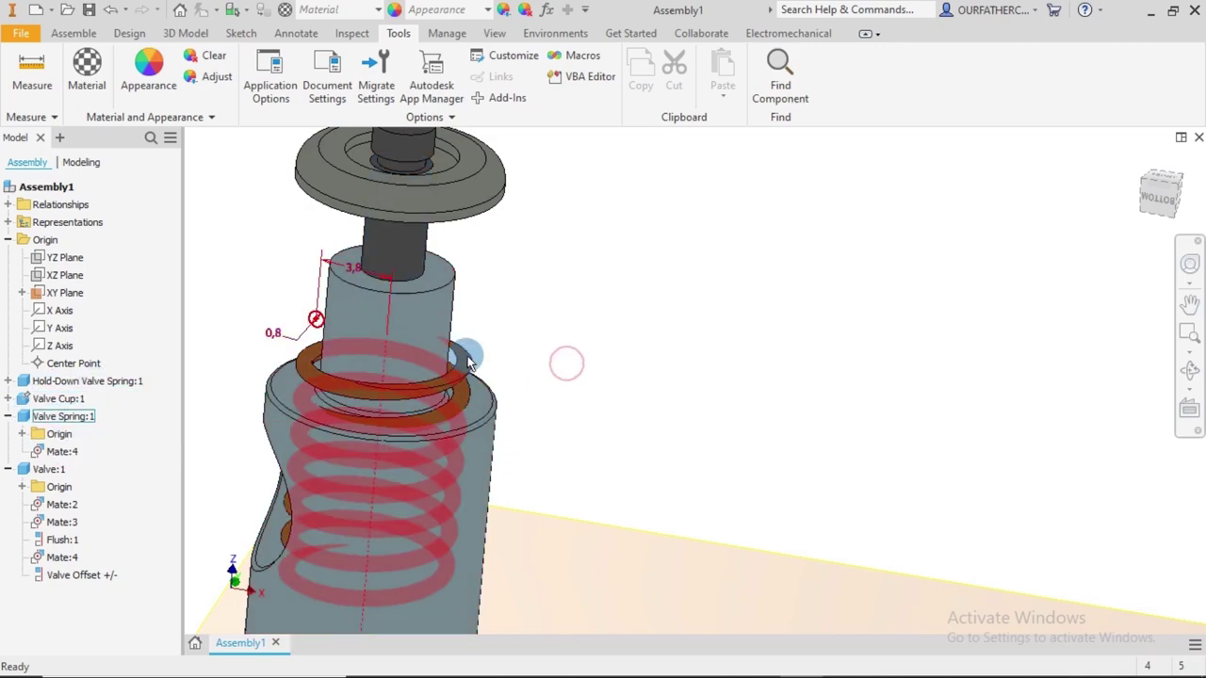
Mate the hold-down's underside to the flat upper end of the valve spring with a 0 mm offset
click(72, 33)
click(230, 72)
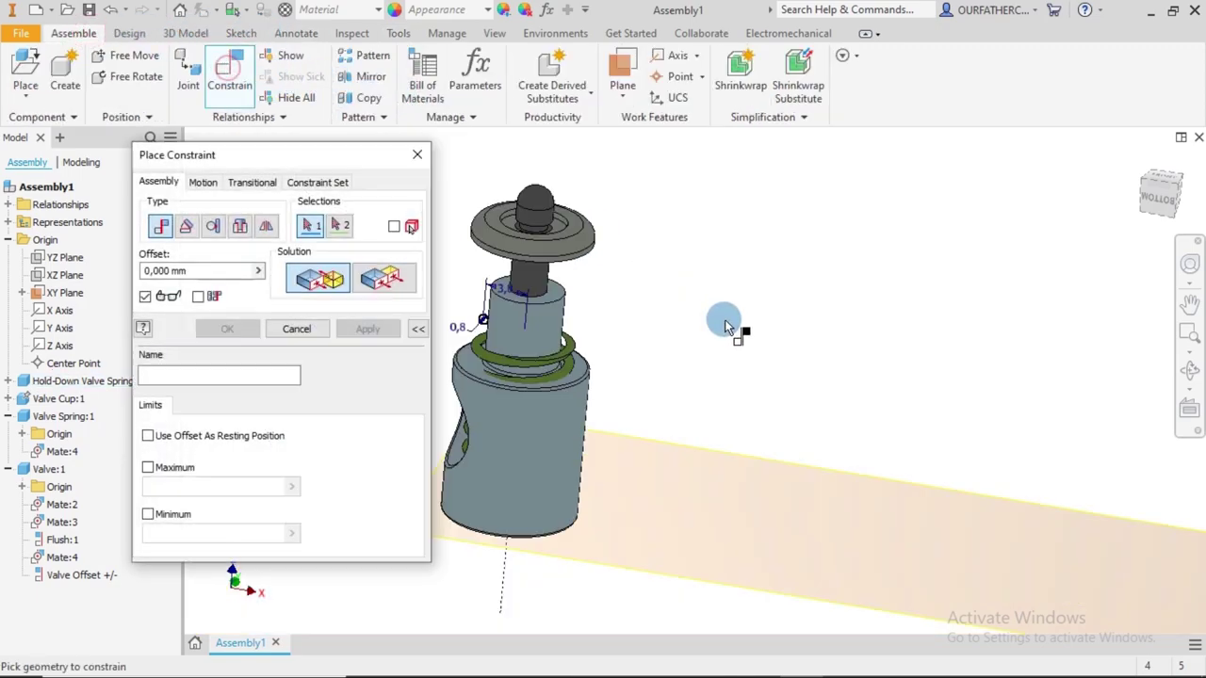
shift+middle_drag(683, 321, 706, 251)
scroll(614, 296, up, 3)
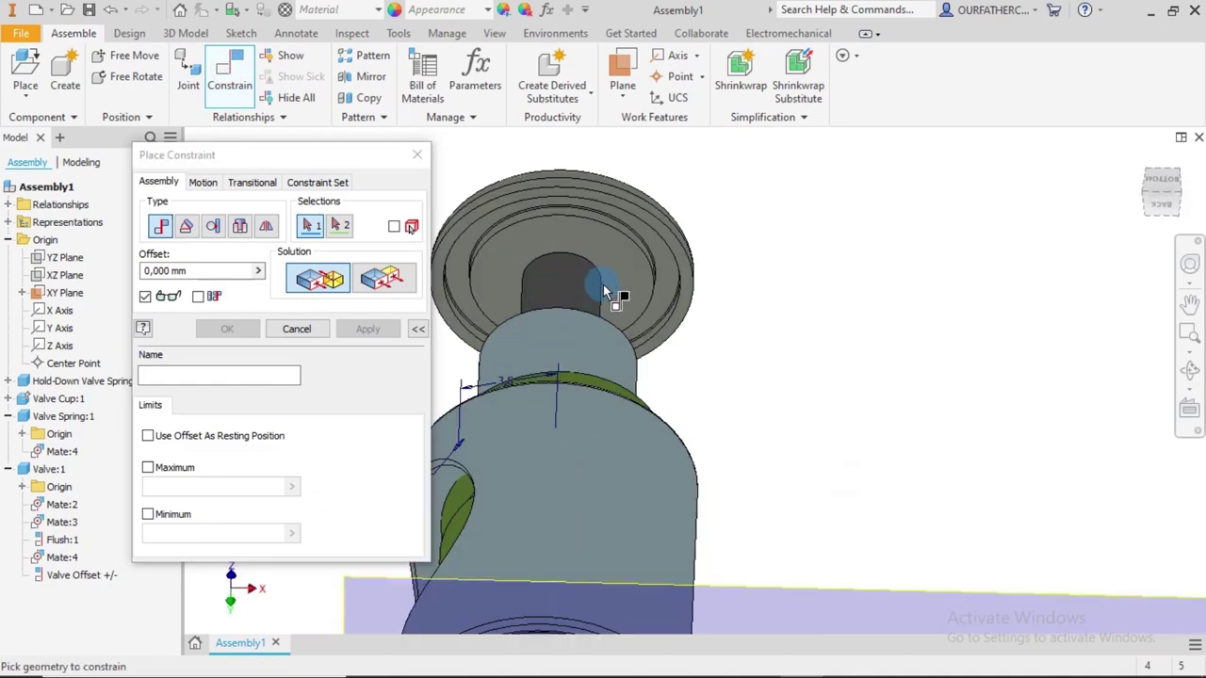
click(662, 257)
scroll(774, 288, down, 5)
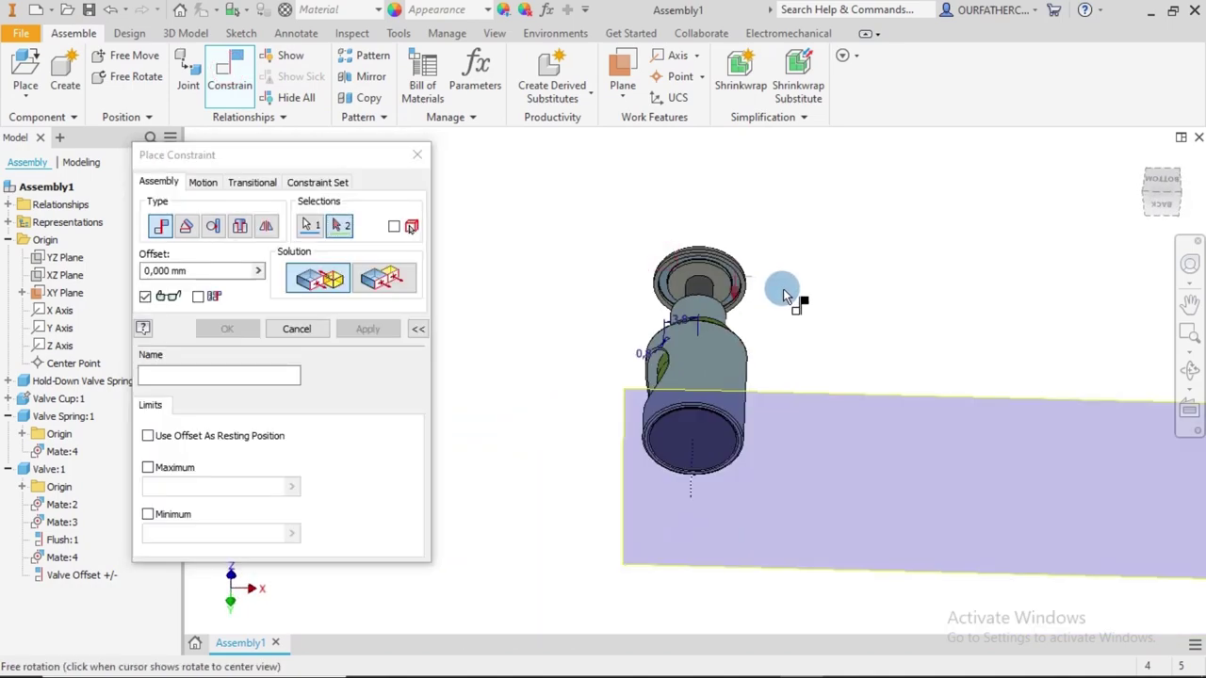
shift+middle_drag(783, 289, 767, 343)
scroll(734, 344, up, 5)
click(731, 329)
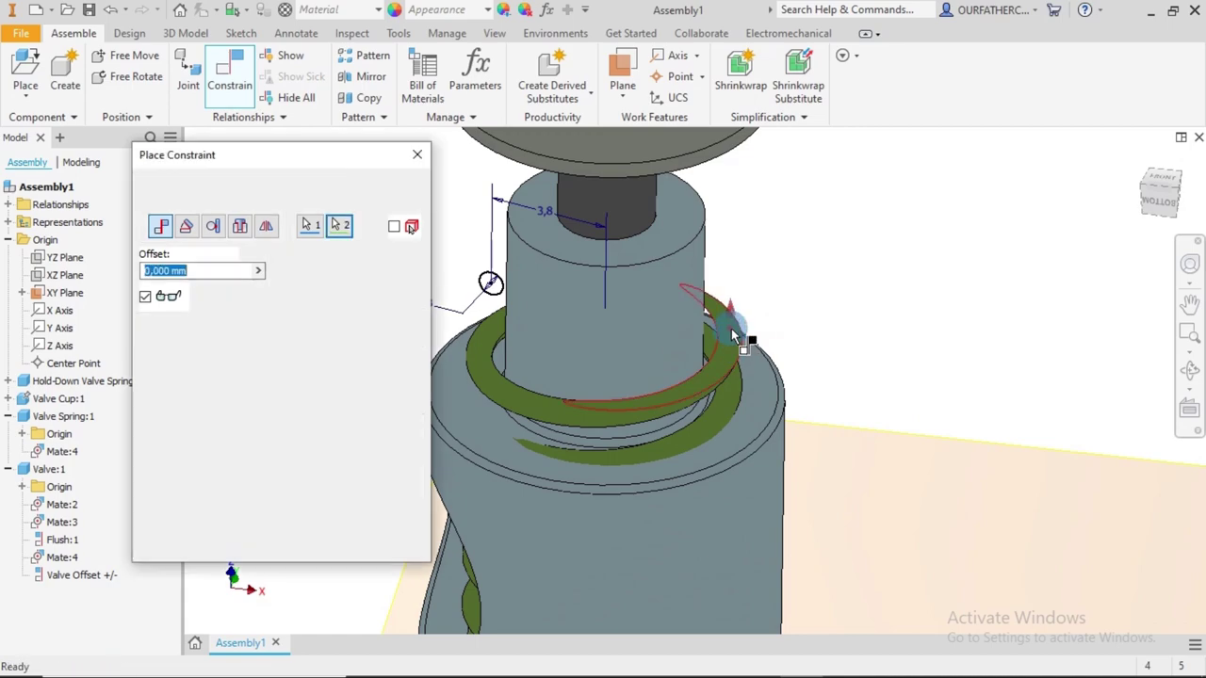
scroll(799, 305, down, 5)
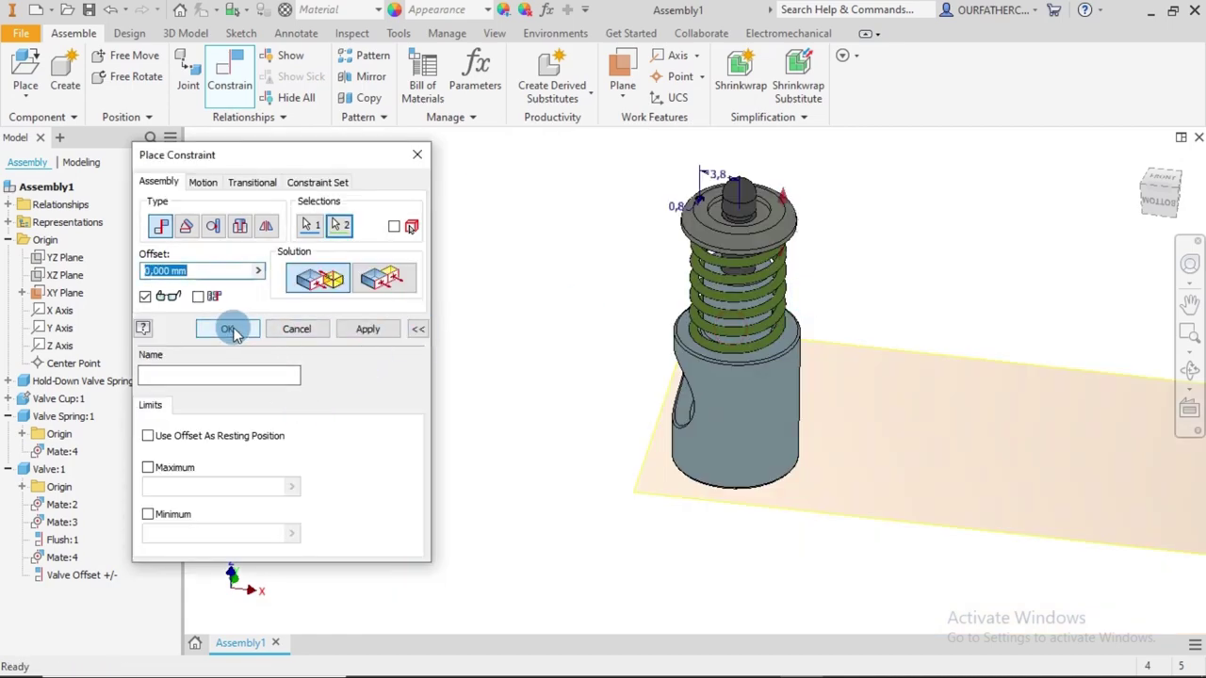
click(418, 329)
click(250, 329)
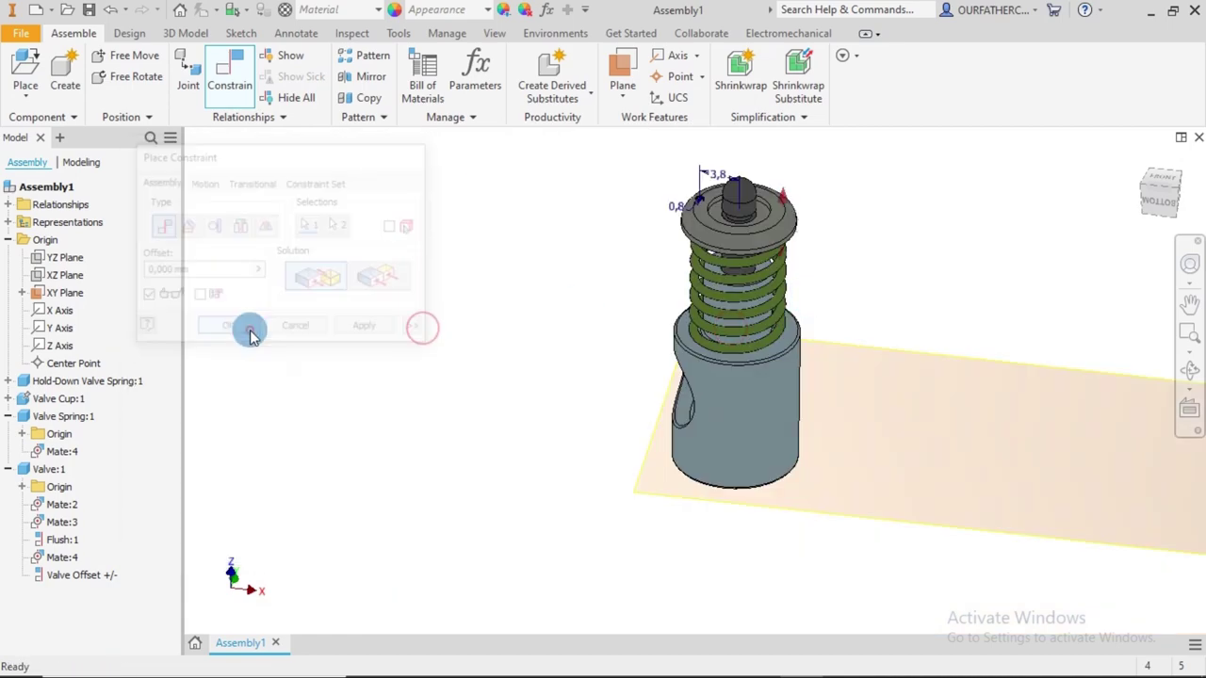
Examine the valve stem where it passes through the hold-down and the spring's fit beneath it
shift+middle_drag(854, 317, 525, 273)
scroll(466, 255, up, 5)
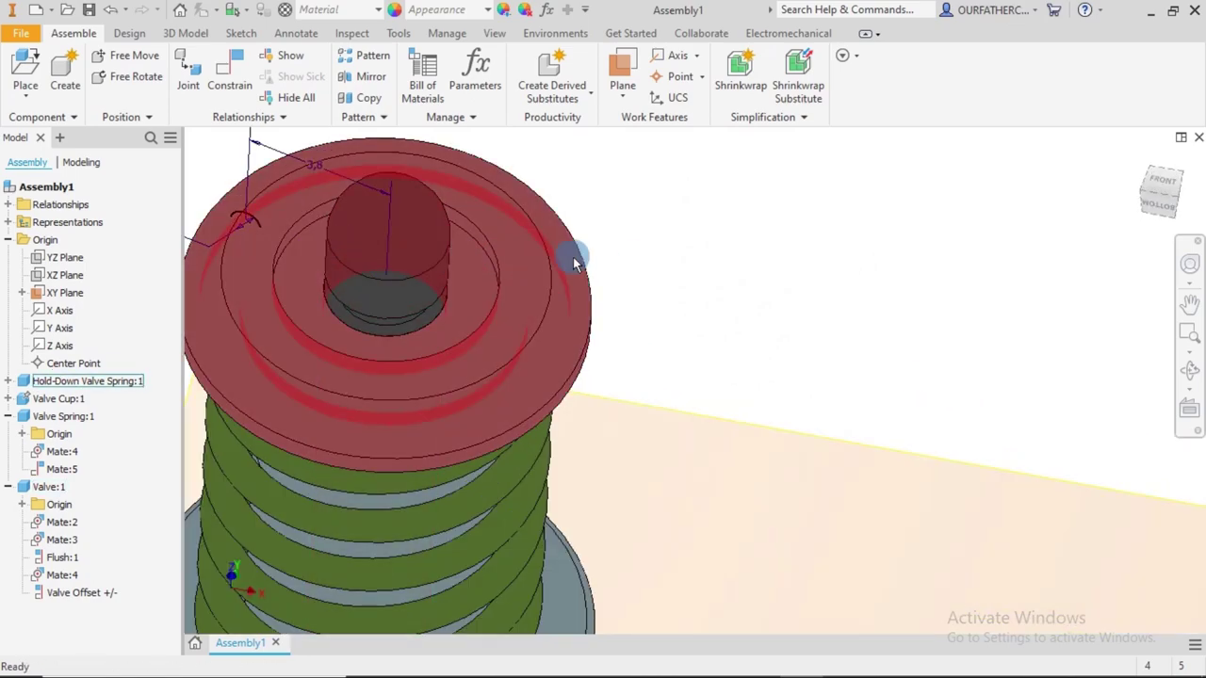
scroll(648, 272, down, 3)
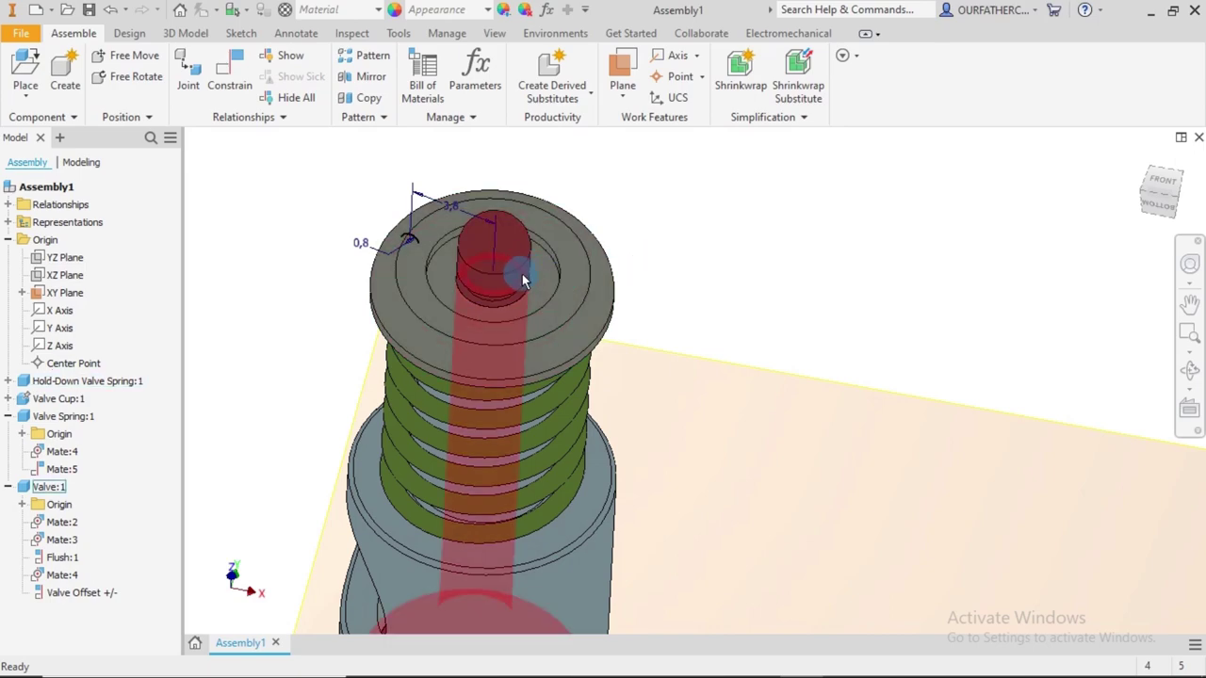
scroll(528, 276, up, 3)
scroll(531, 273, down, 2)
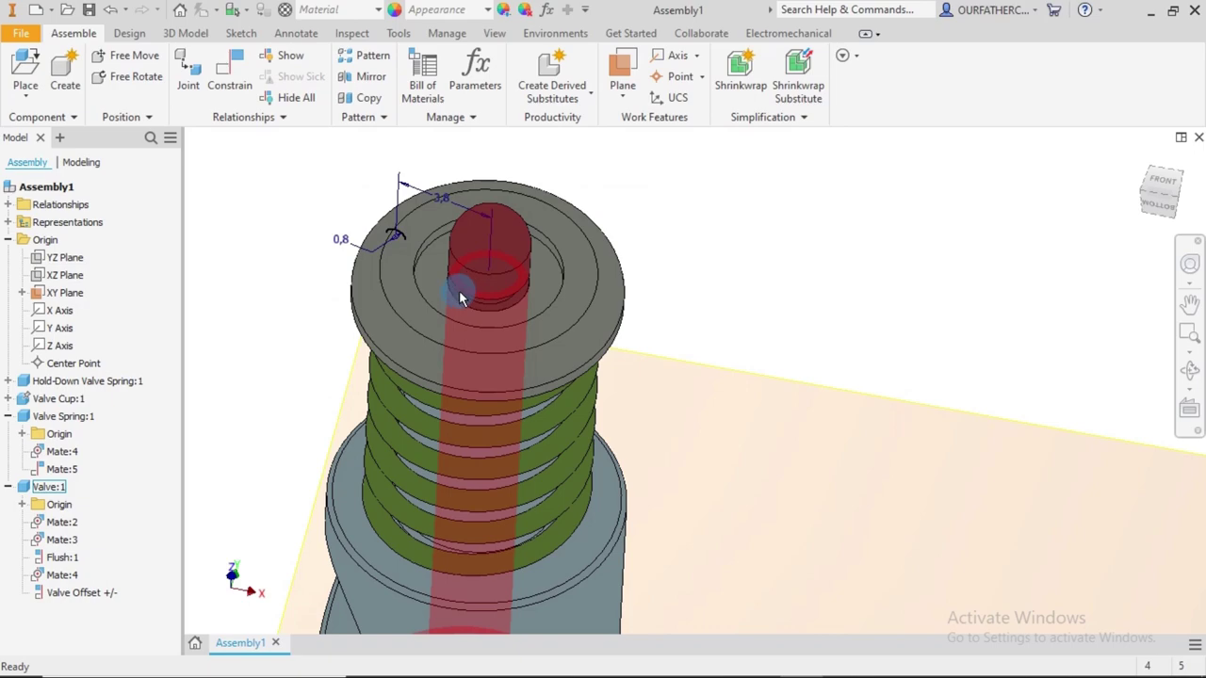
shift+middle_drag(487, 298, 506, 235)
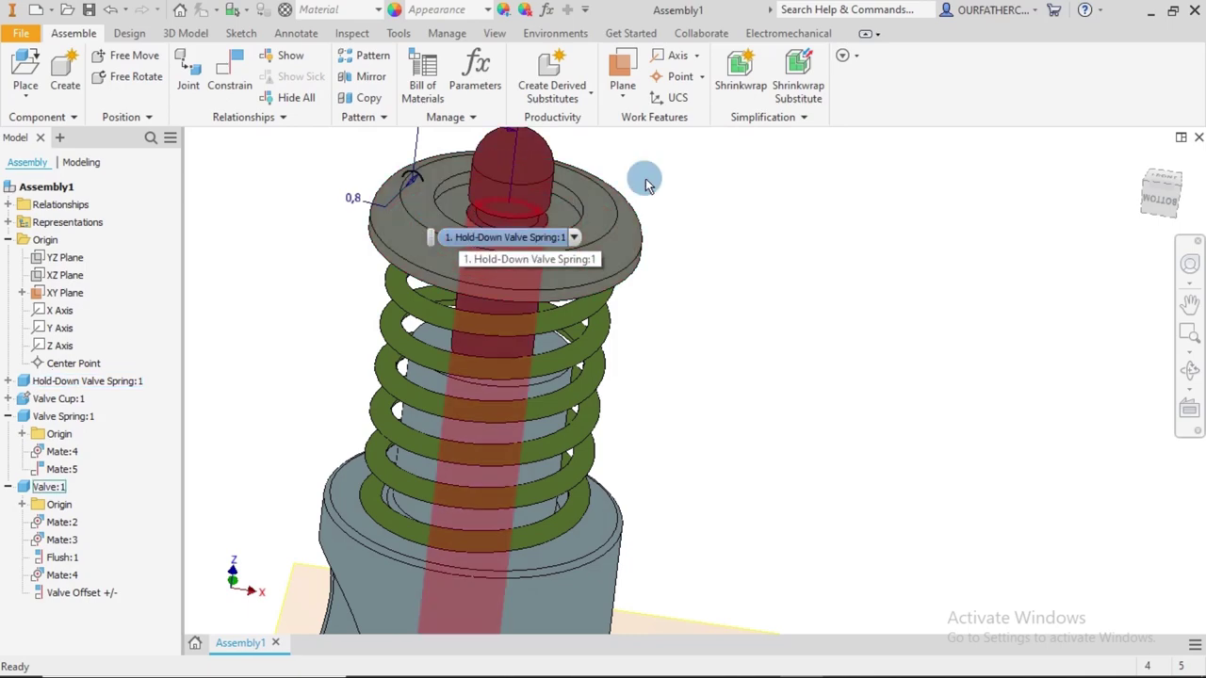
click(786, 195)
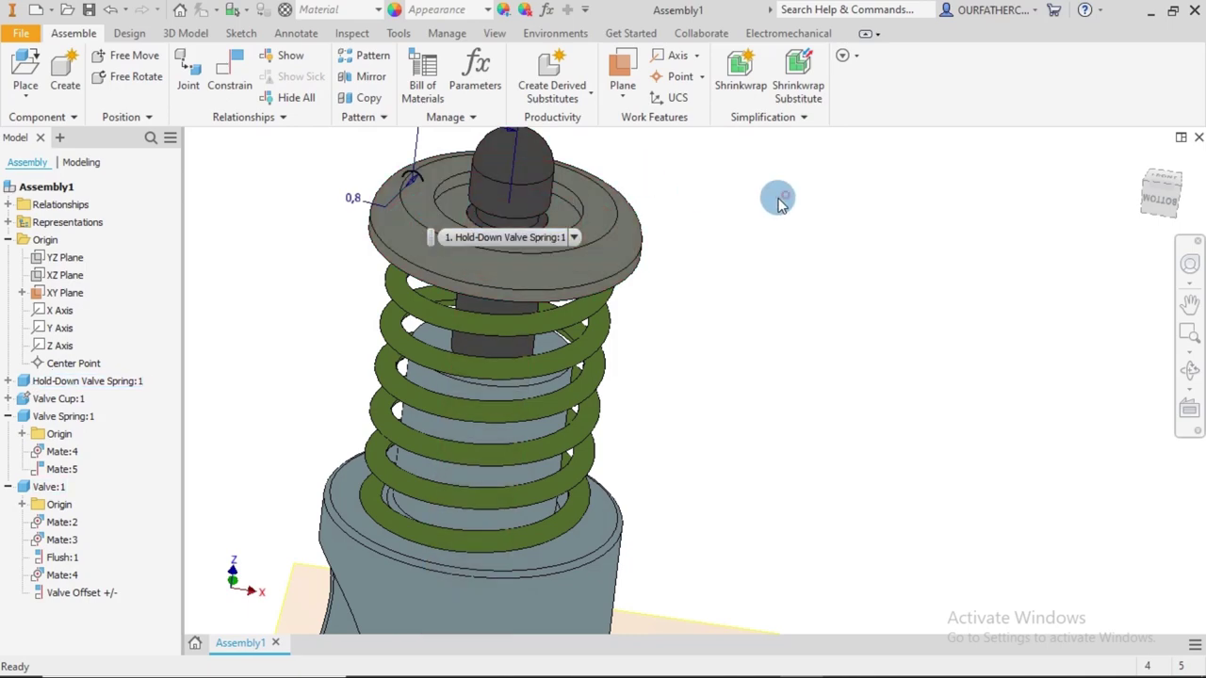
Choose the DIN 6799 external circlip from the Content Center shaft parts for placement in the assembly
click(28, 100)
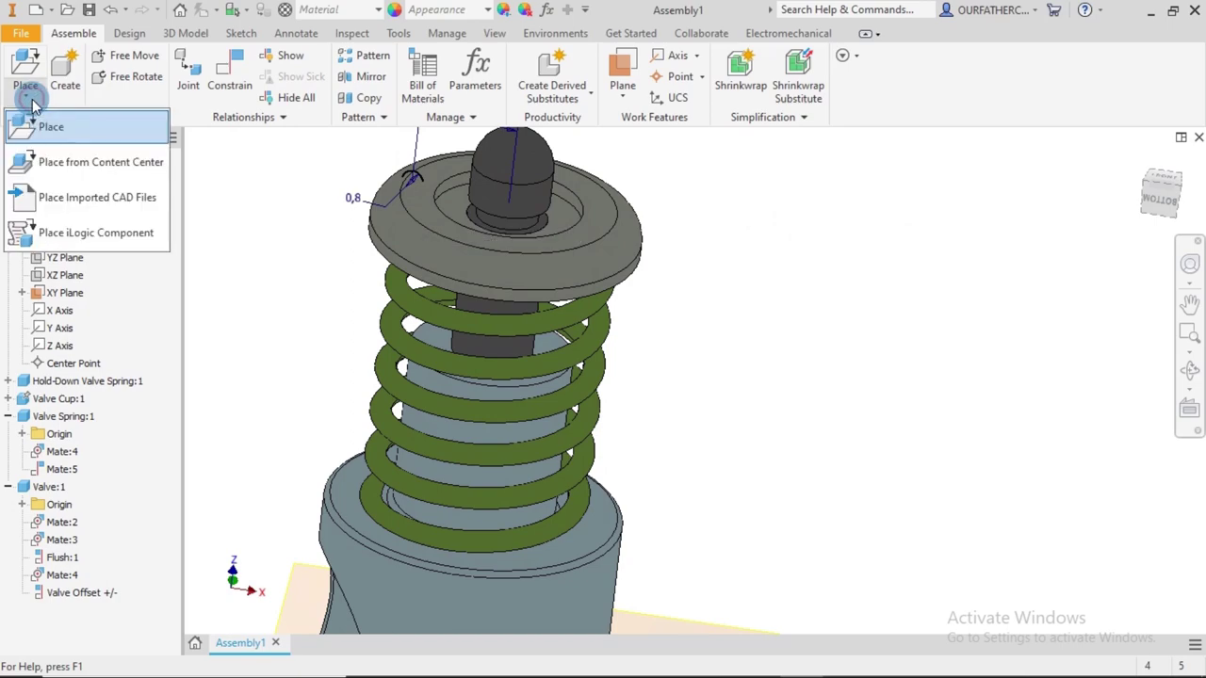
click(70, 166)
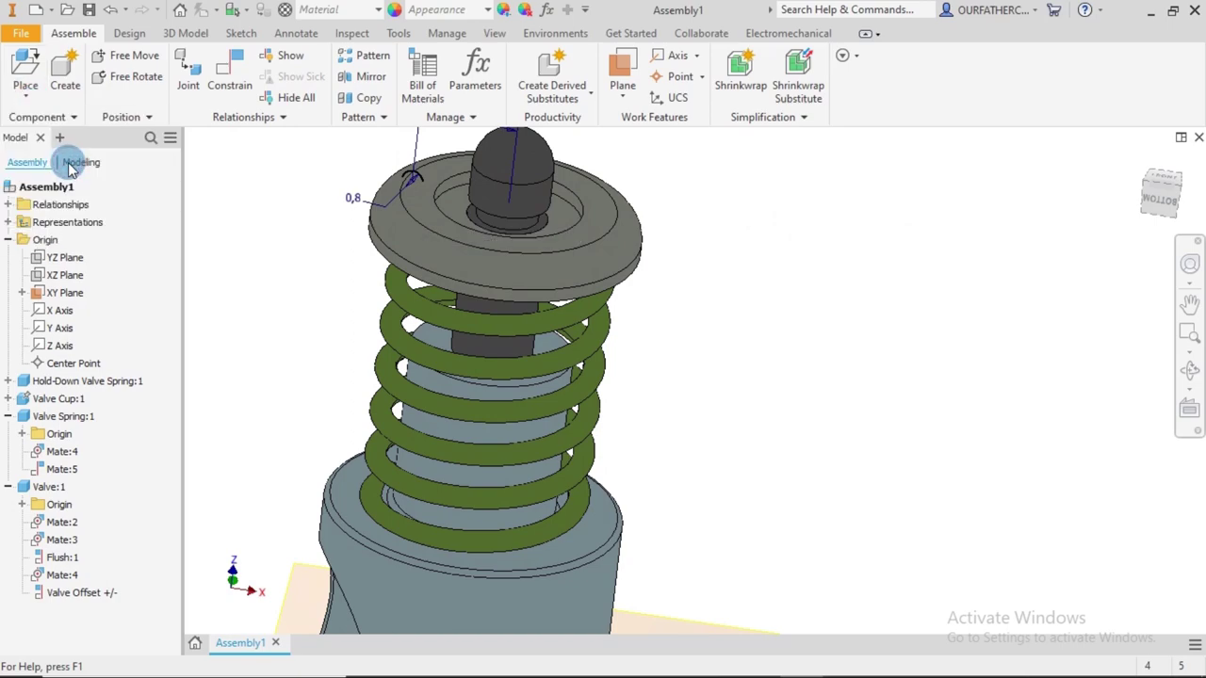
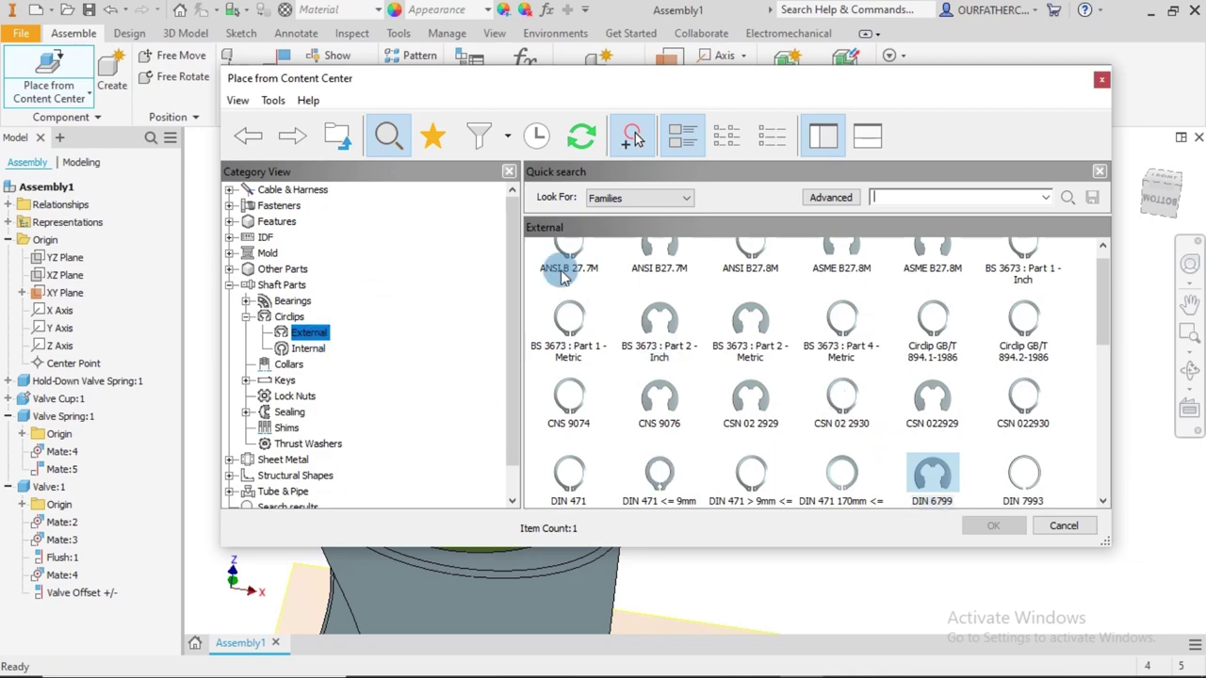
click(508, 296)
drag(517, 248, 279, 292)
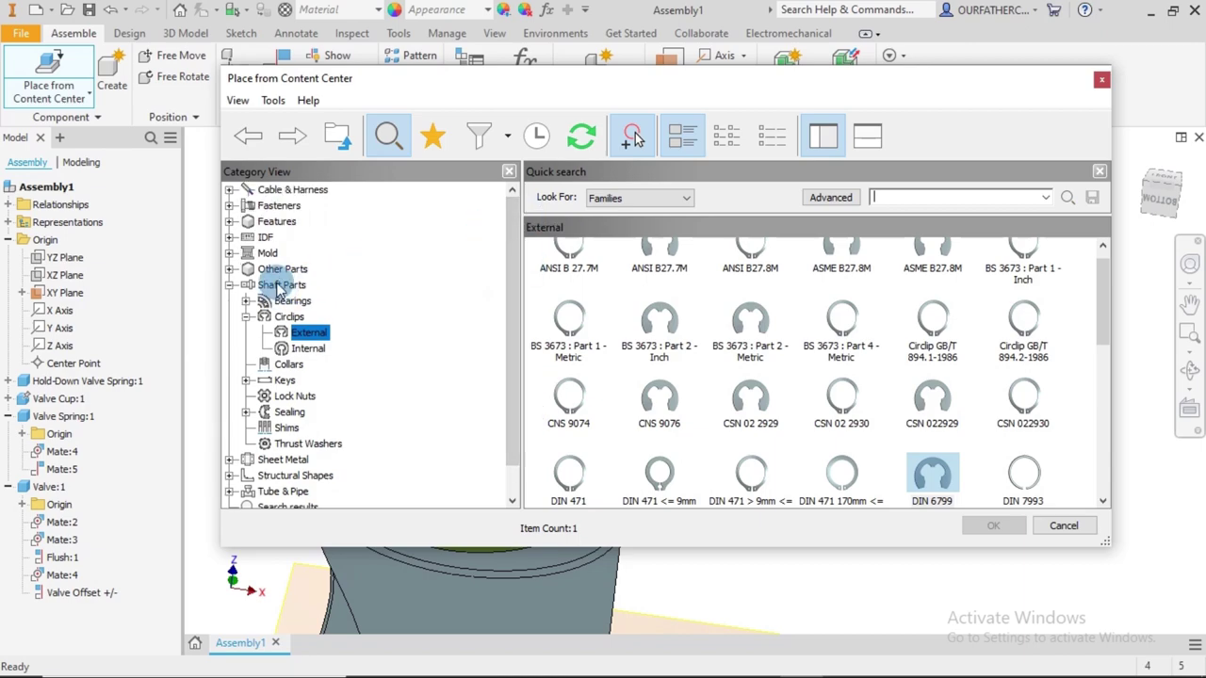
click(279, 286)
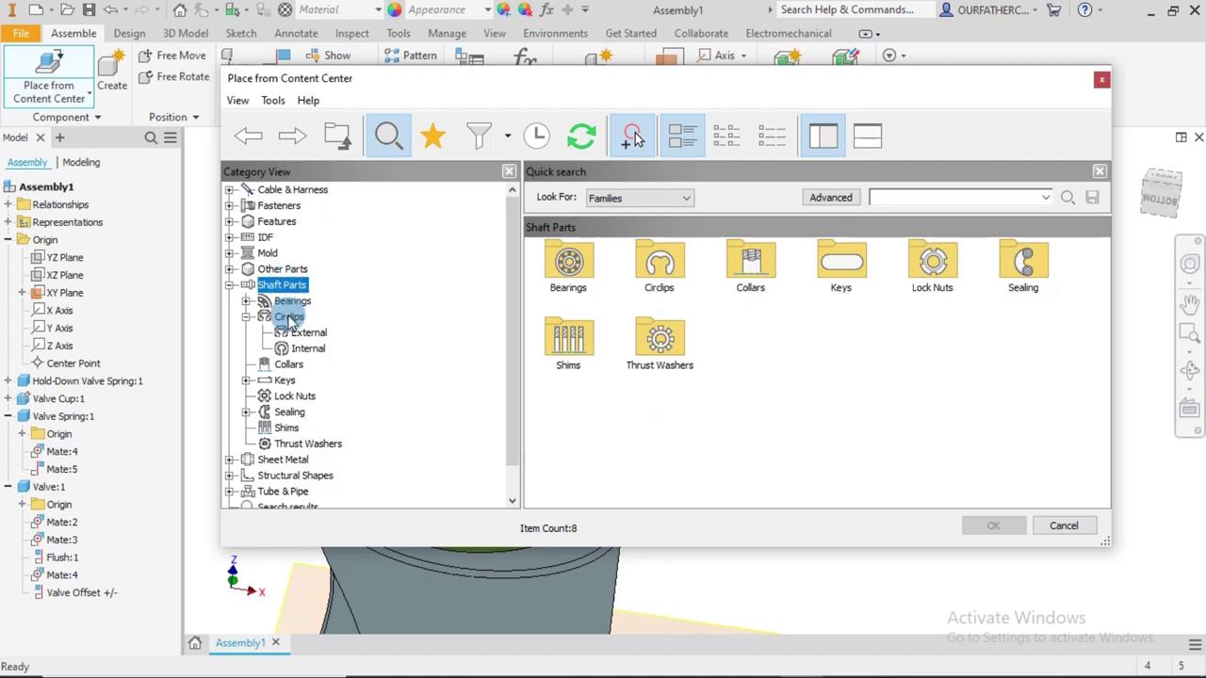
click(289, 319)
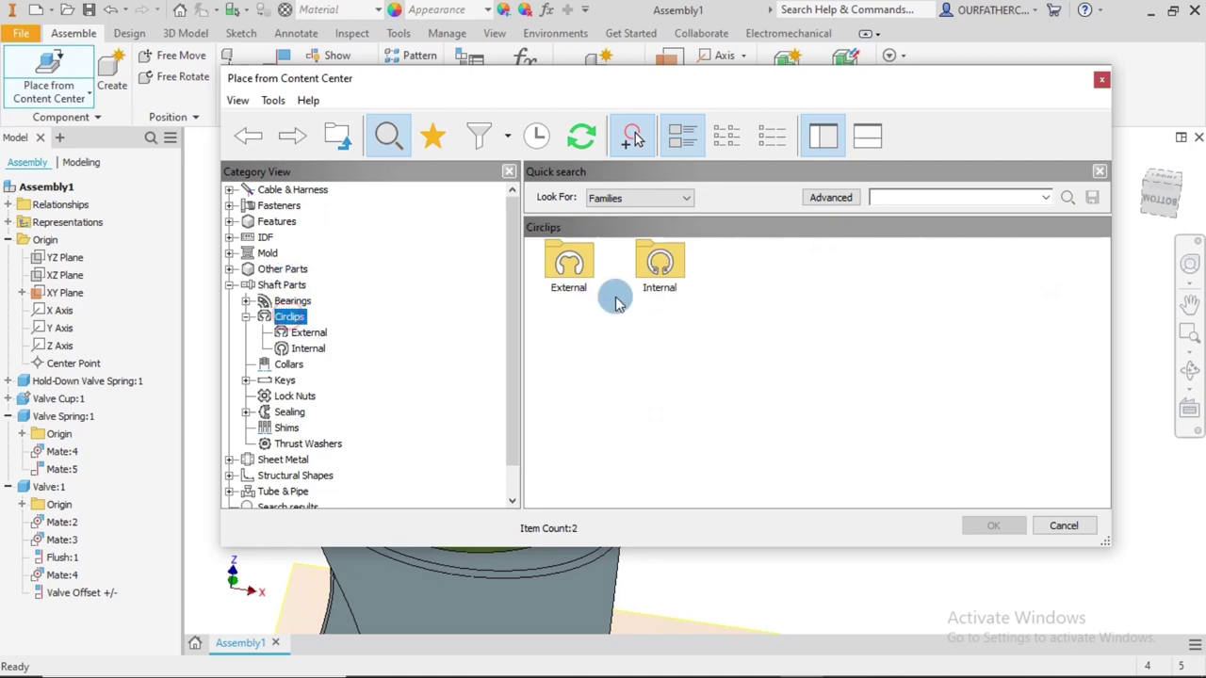
double_click(569, 264)
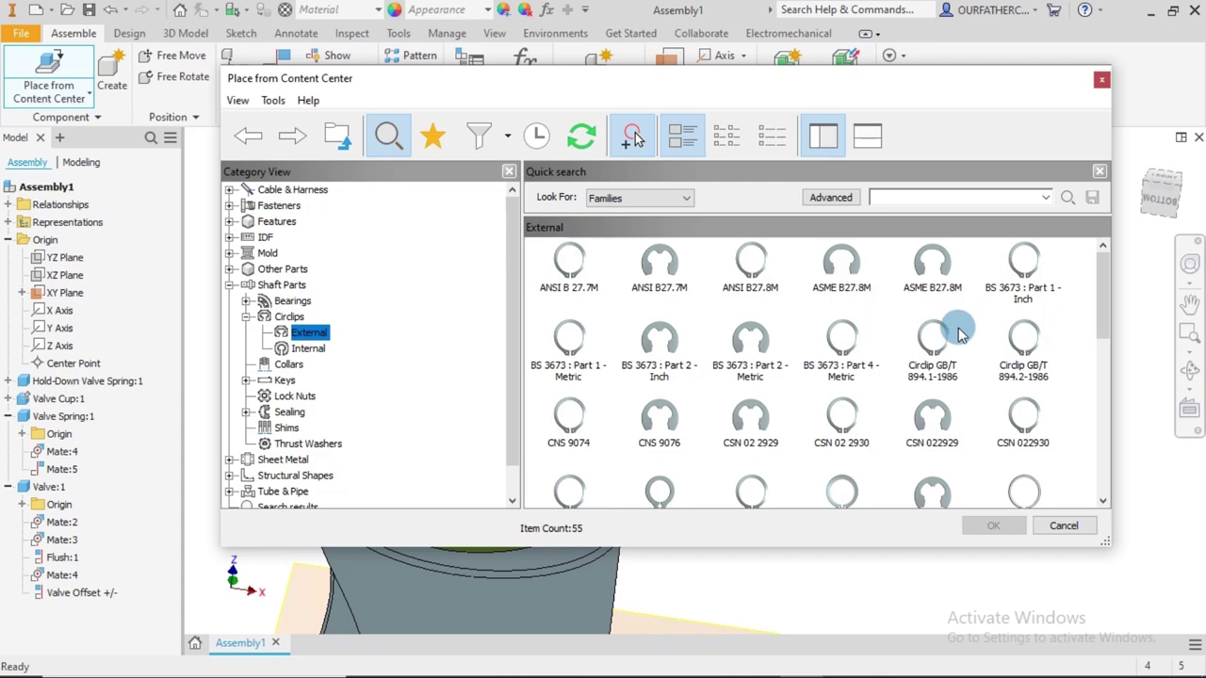
scroll(980, 344, down, 2)
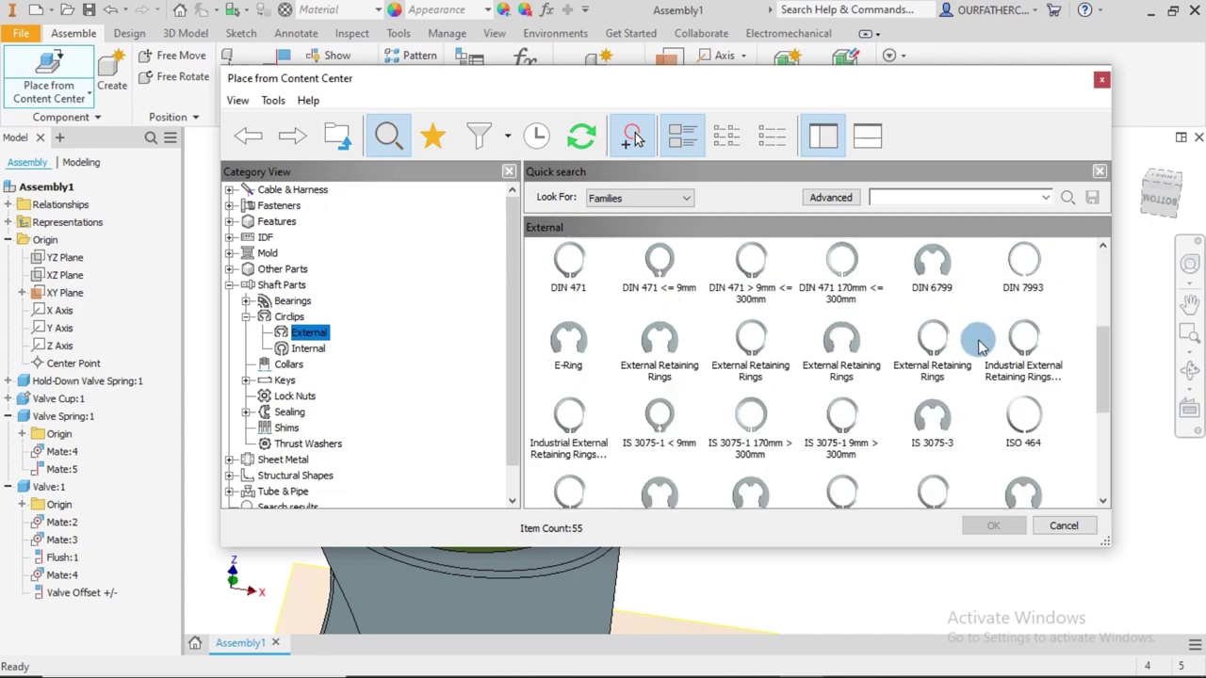
click(933, 264)
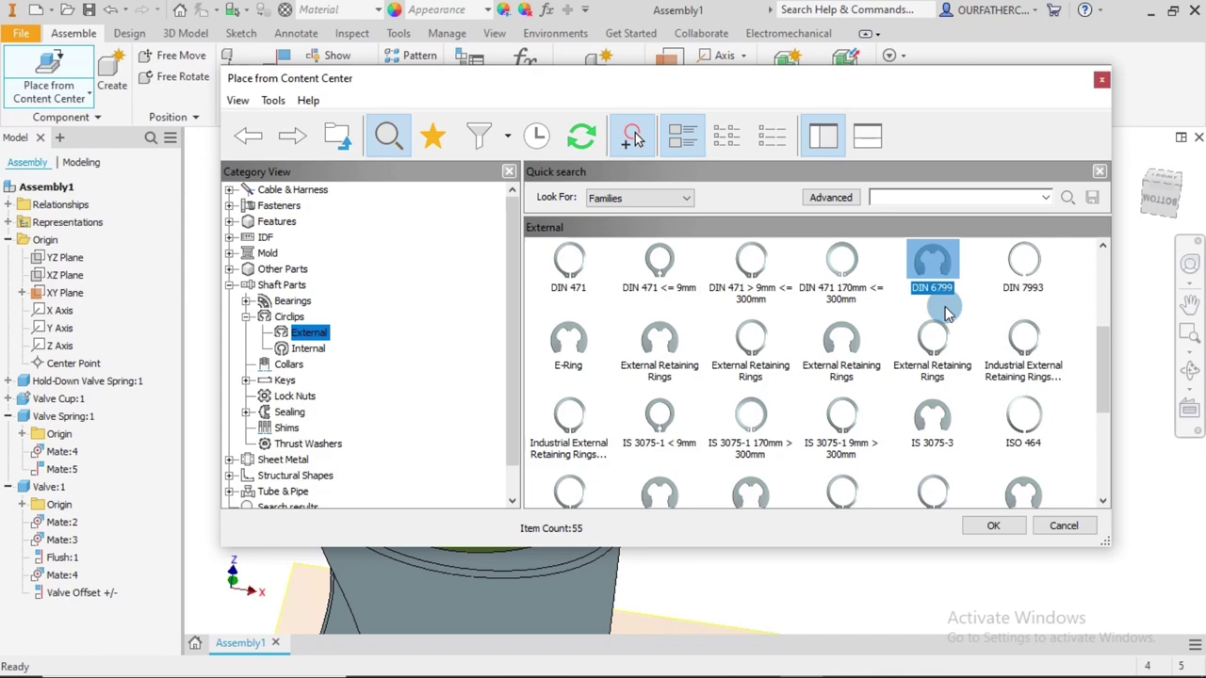
click(991, 527)
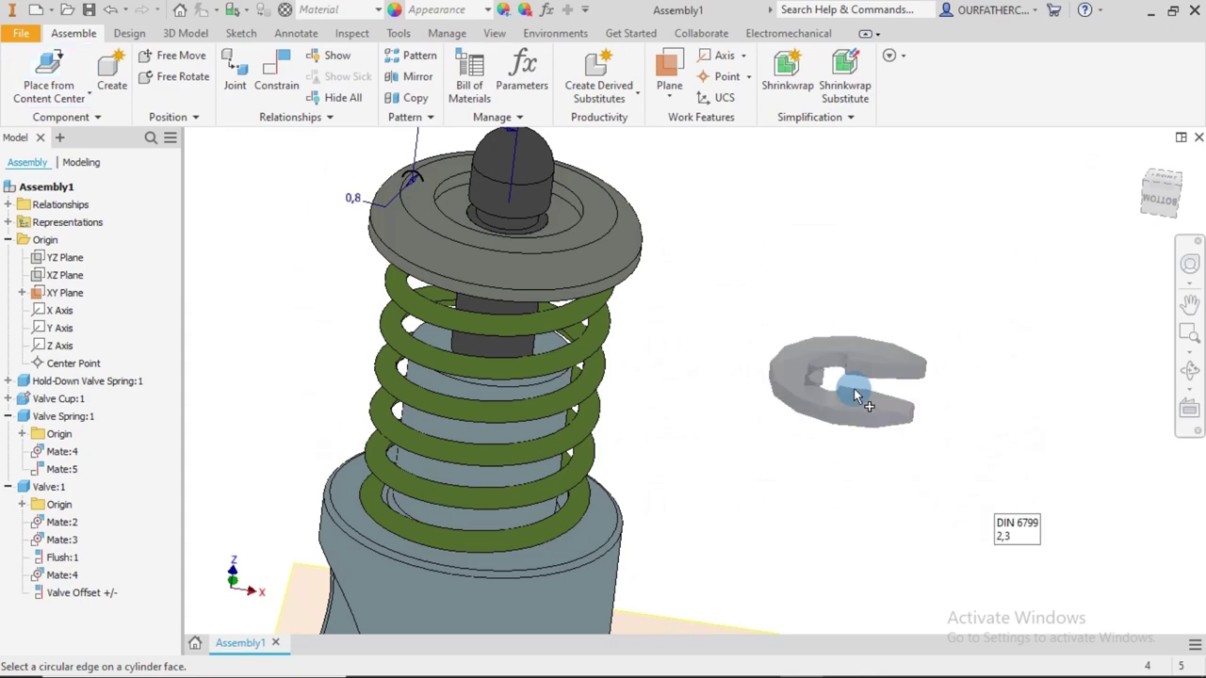
Target the circlip at the cylindrical face of the groove in the valve stem
scroll(853, 388, up, 5)
scroll(835, 377, down, 5)
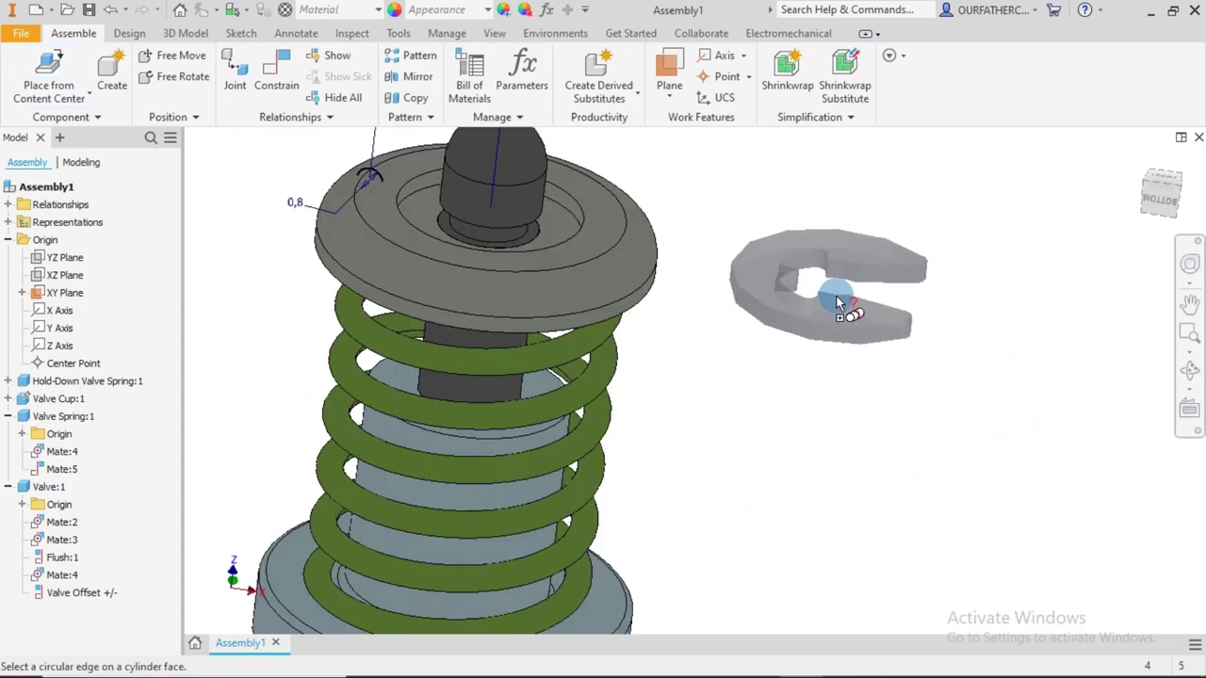
shift+middle_drag(843, 304, 822, 295)
scroll(687, 263, down, 5)
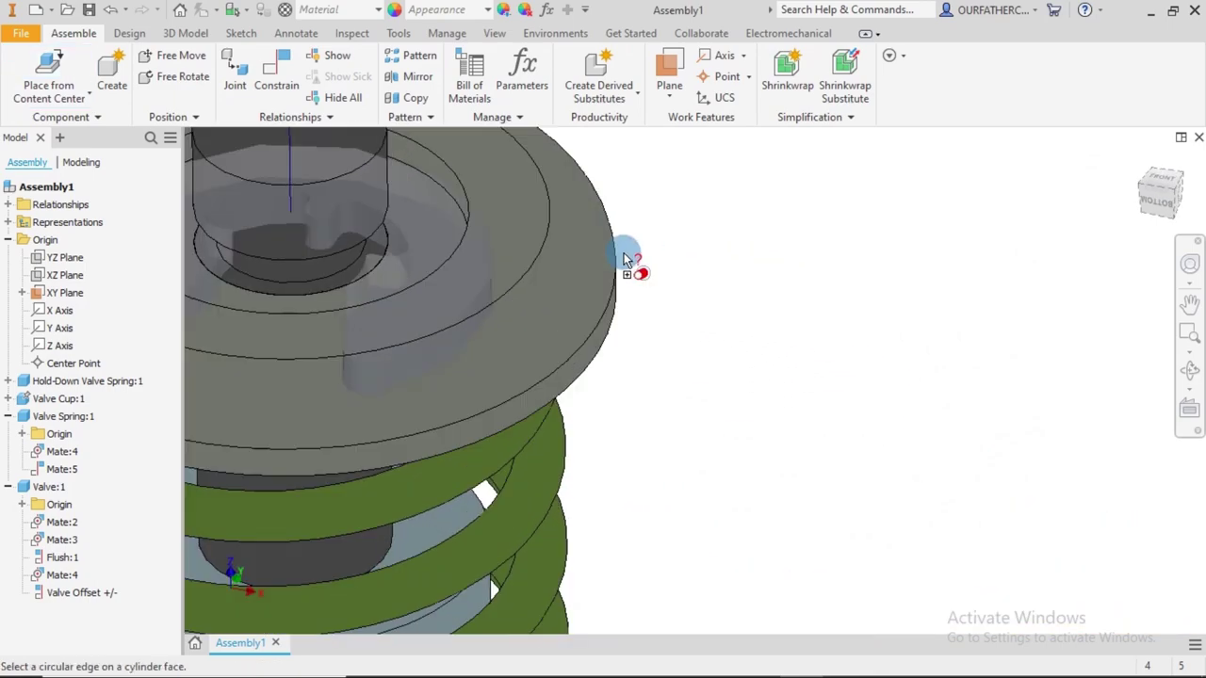
shift+middle_drag(726, 268, 687, 242)
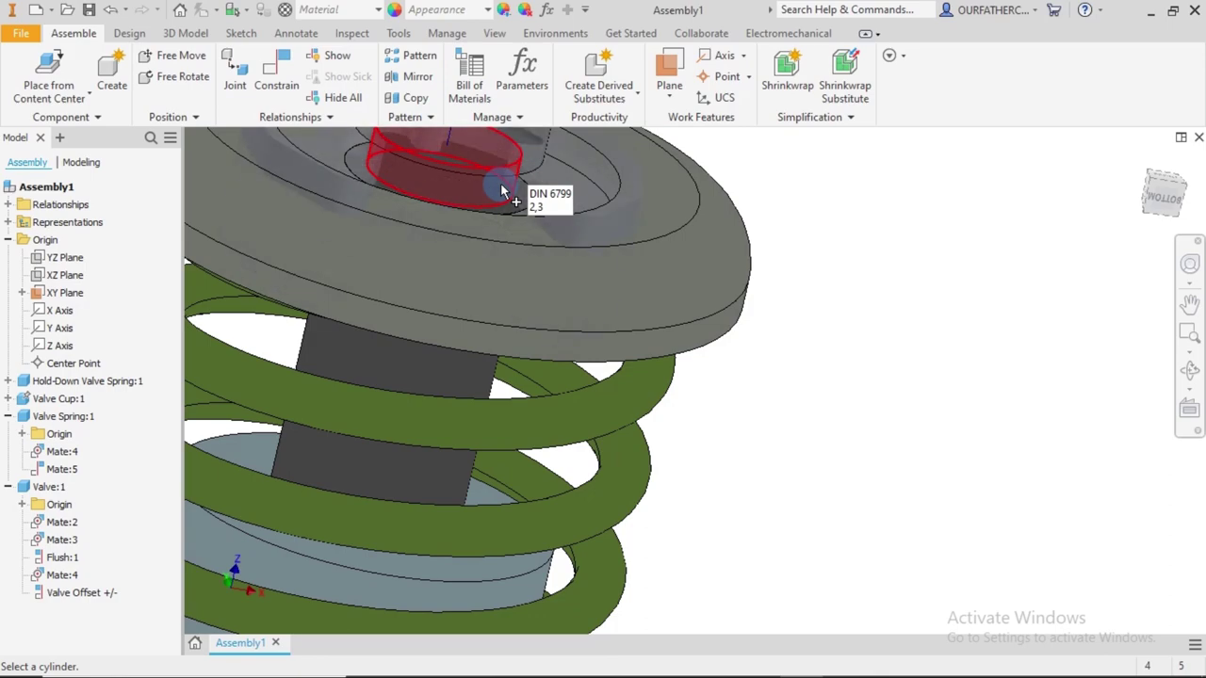
mouse_move(531, 219)
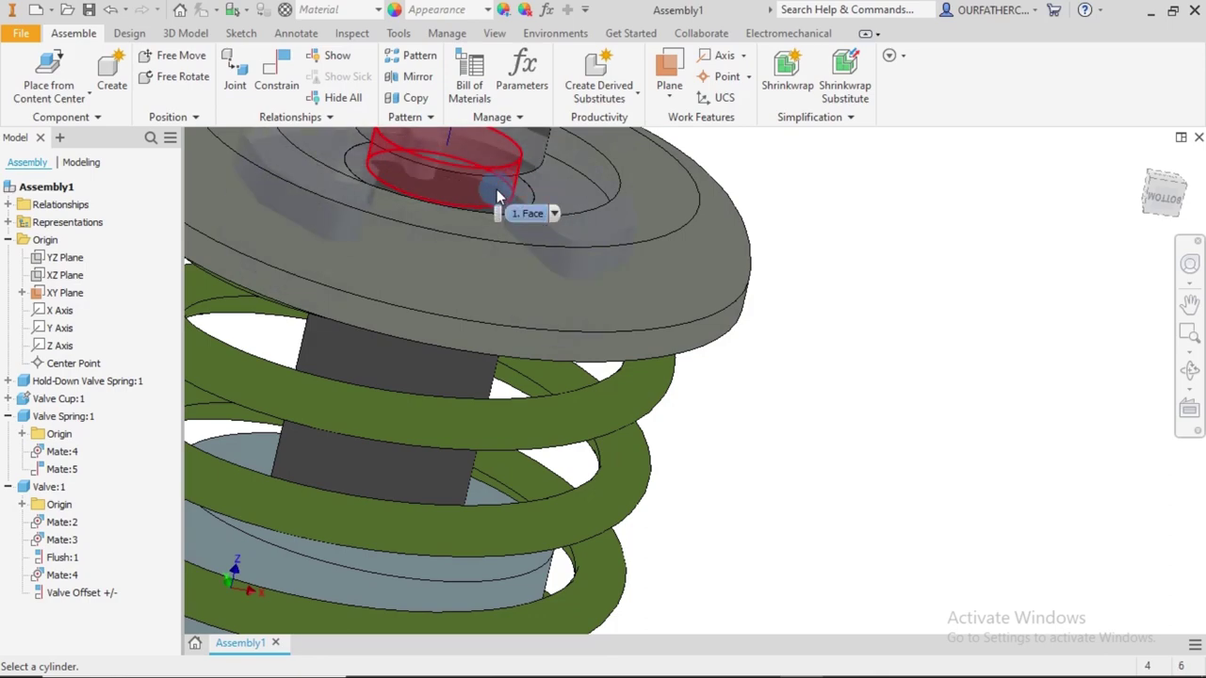
click(497, 189)
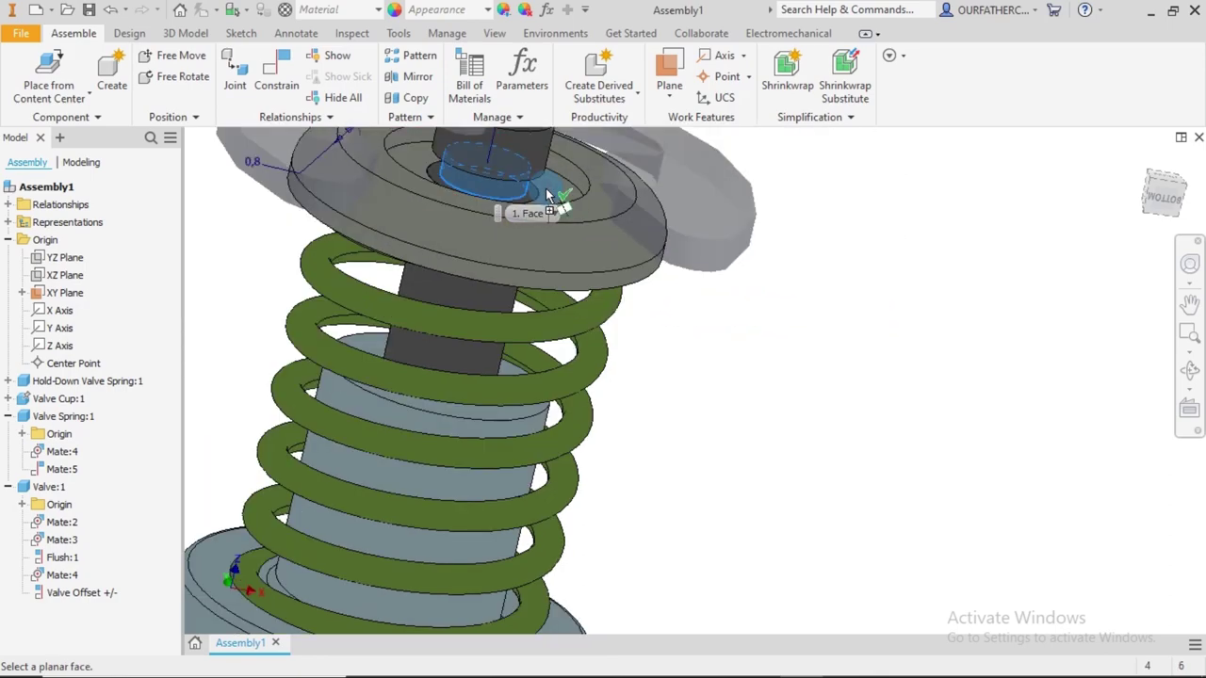
Seat the circlip on the flat ring-shaped shoulder face bordering the valve stem's groove
key(F5)
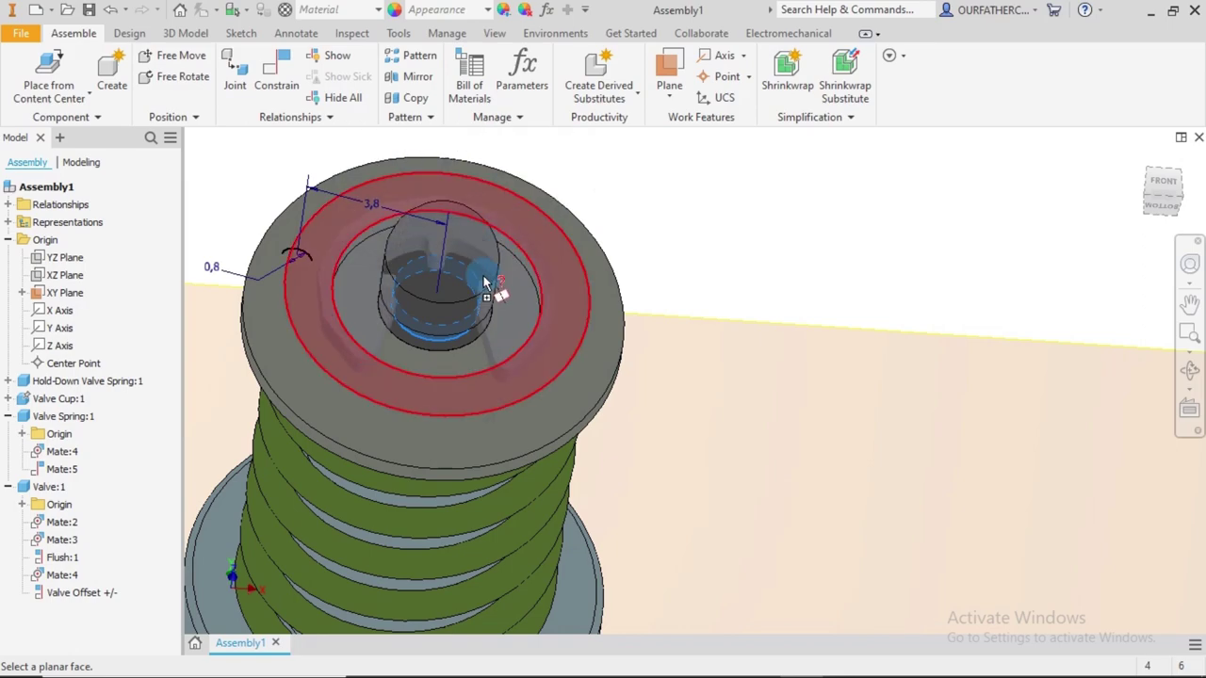
mouse_move(483, 274)
shift+middle_down()
mouse_move(487, 282)
mouse_move(484, 261)
shift+middle_up()
scroll(494, 237, up, 5)
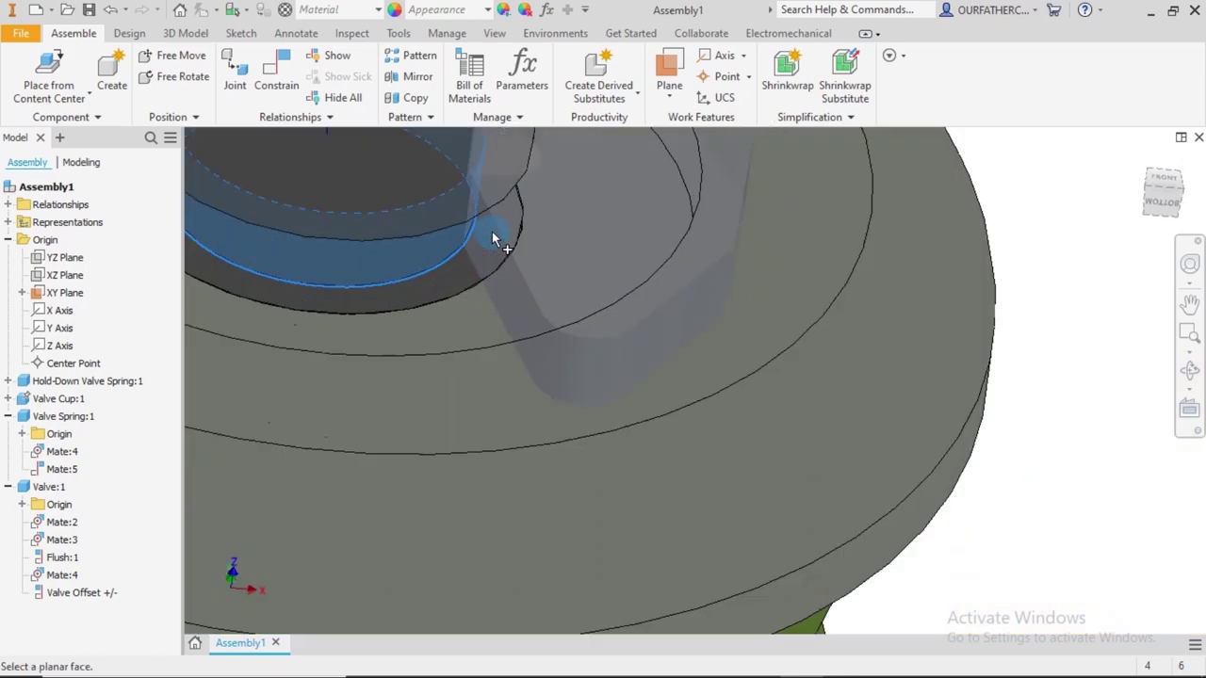
scroll(493, 237, down, 3)
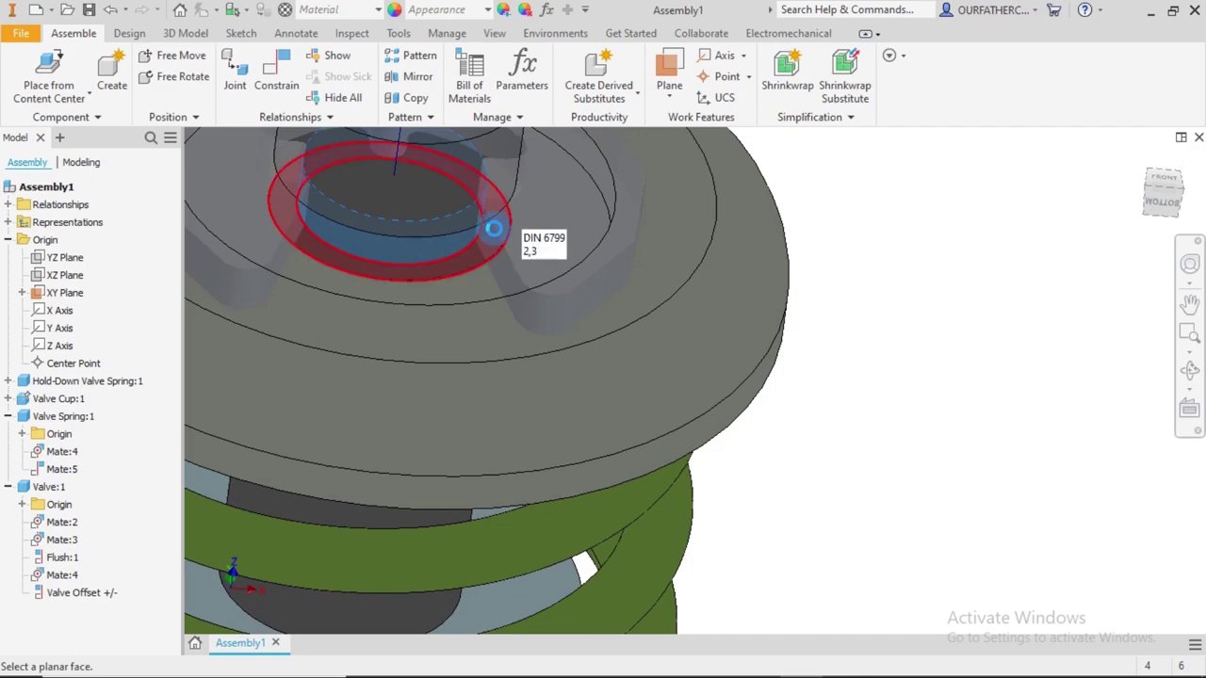
mouse_move(494, 231)
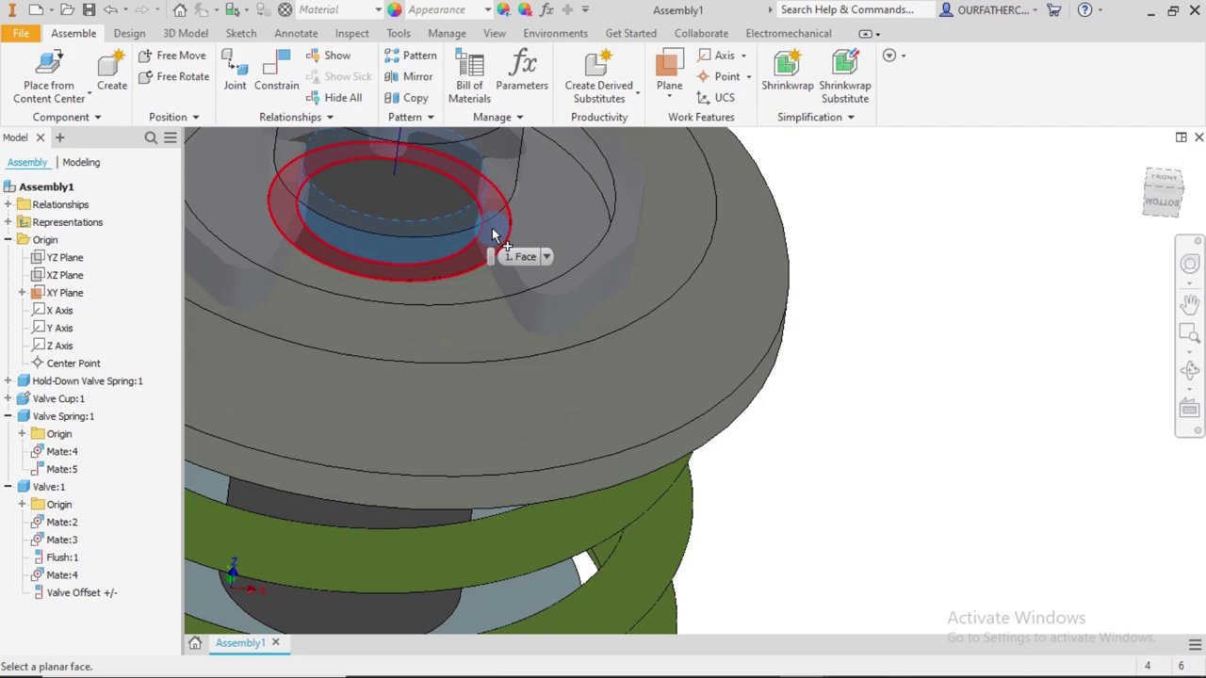
click(494, 234)
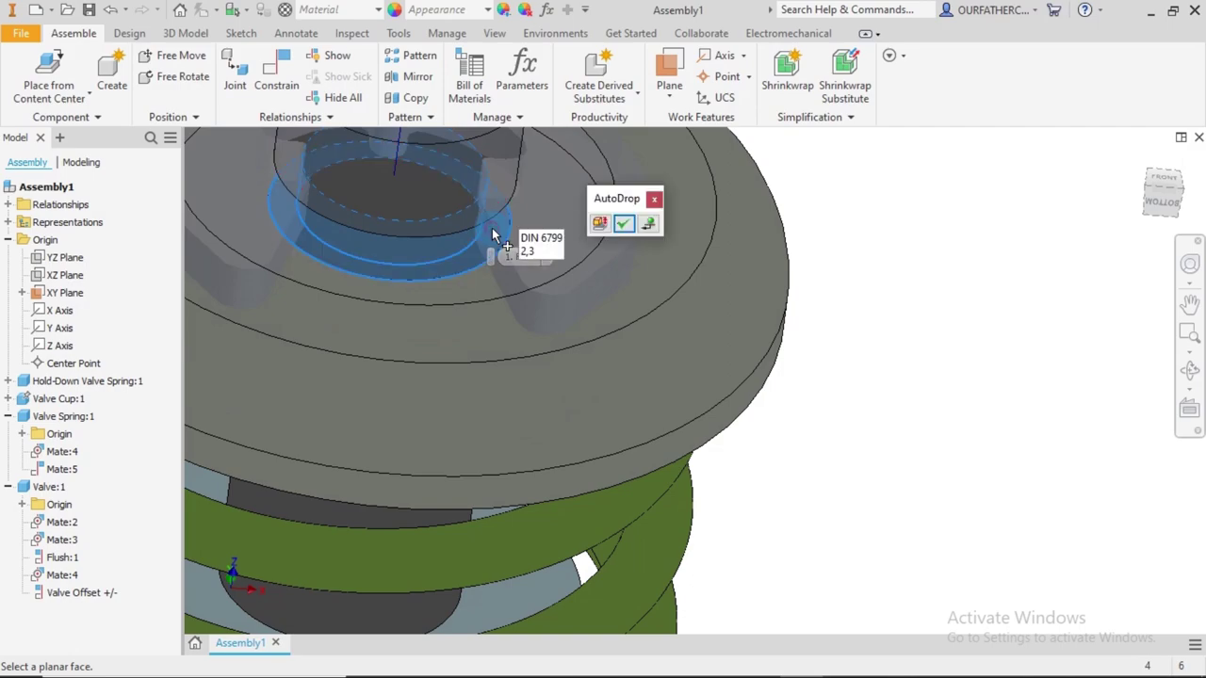
Accept the circlip position and place the DIN 6799 - 2.3 size for a 3 mm shaft diameter
click(623, 226)
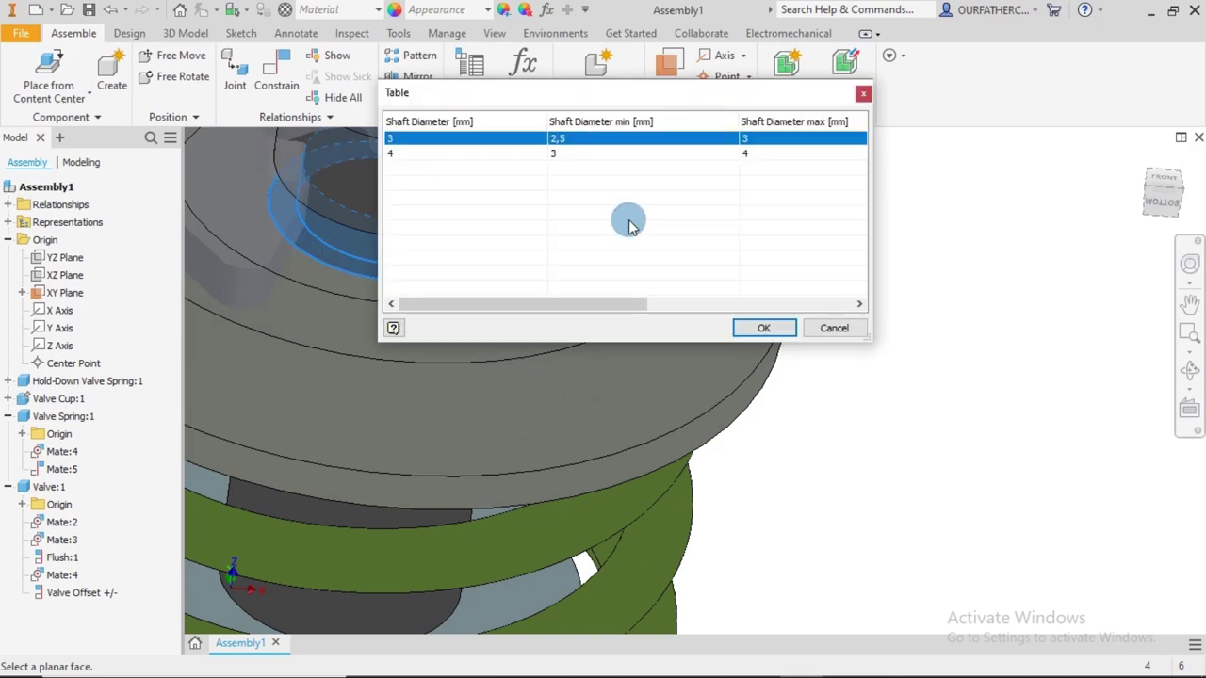
drag(606, 294, 851, 297)
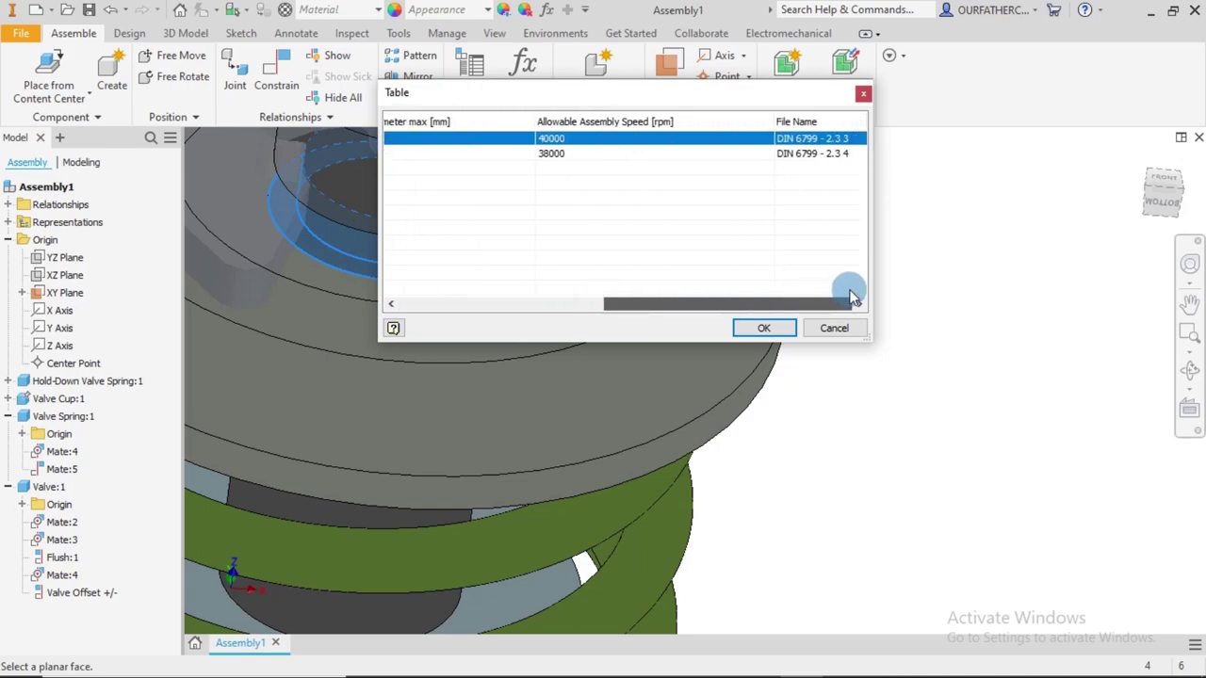
drag(851, 297, 851, 300)
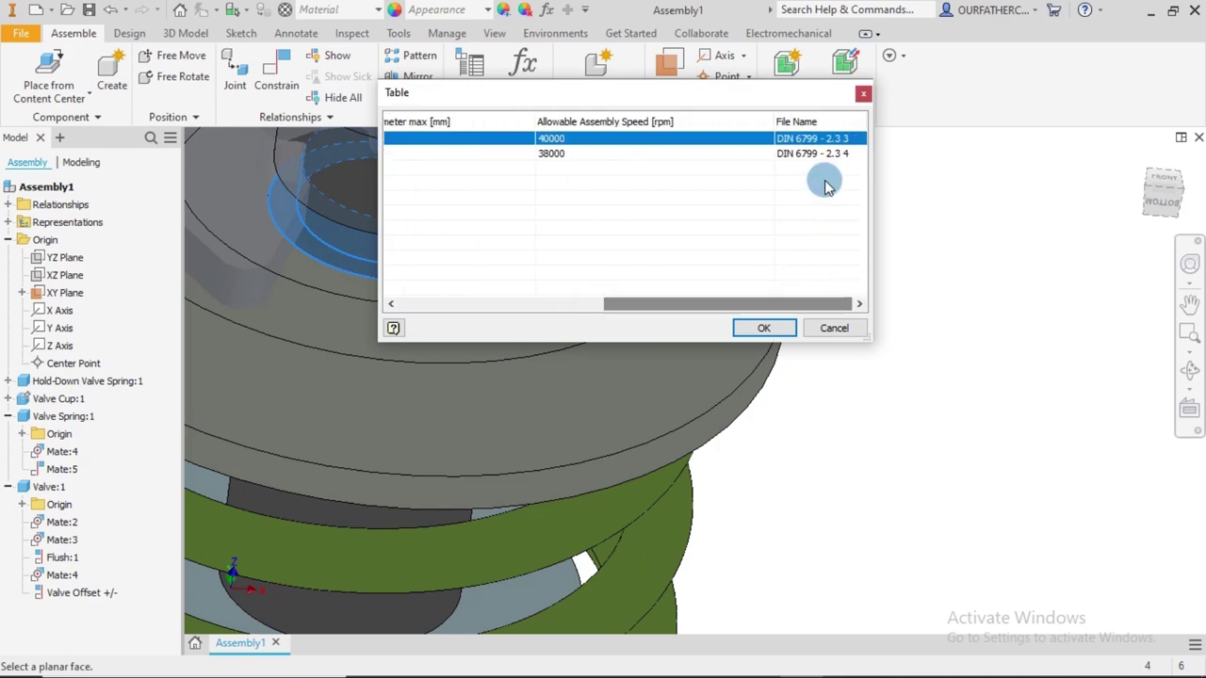
drag(760, 306, 842, 302)
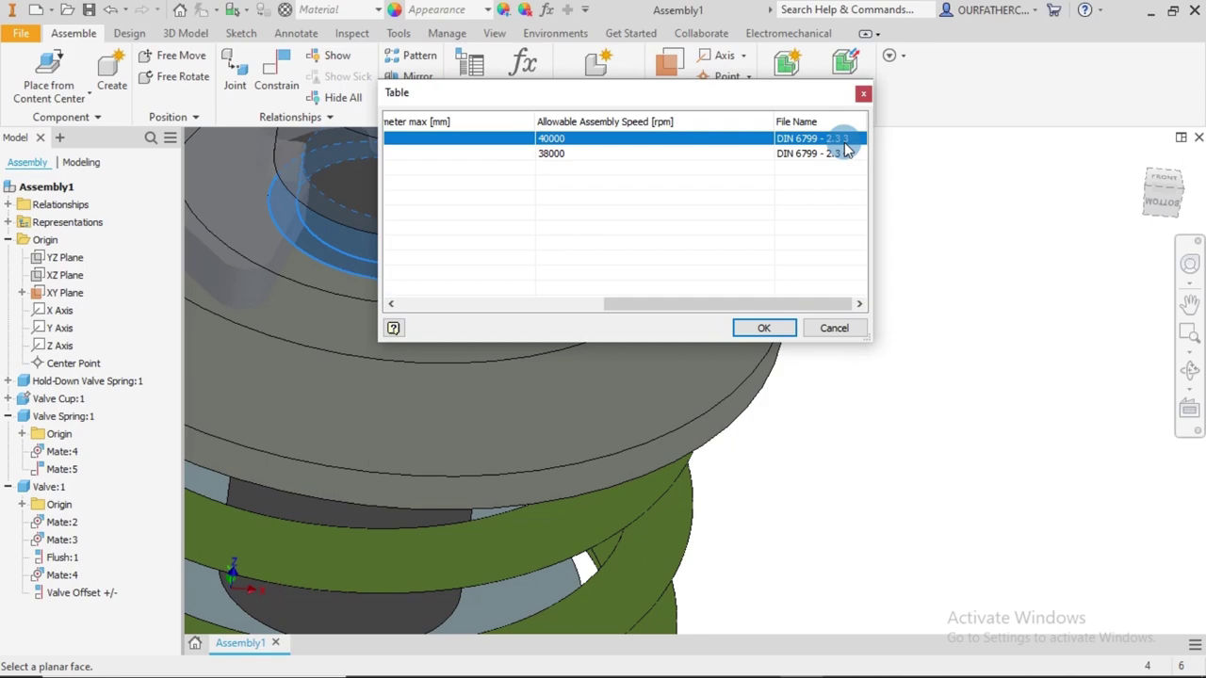
drag(781, 305, 542, 313)
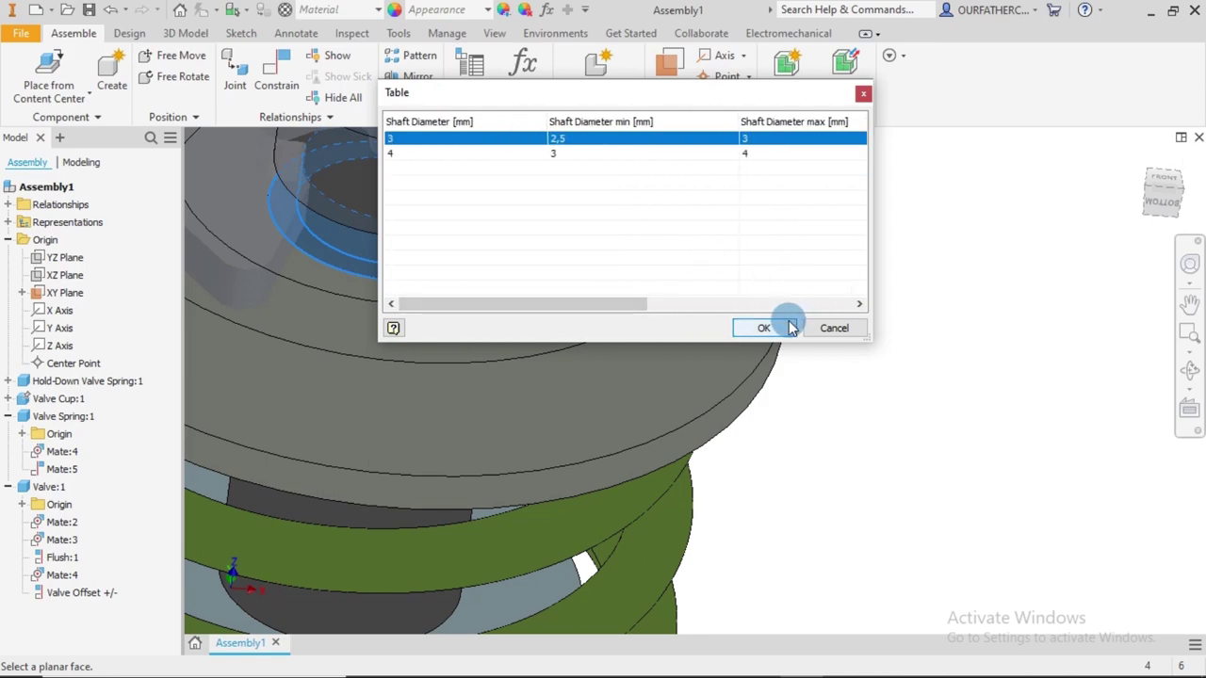
click(766, 327)
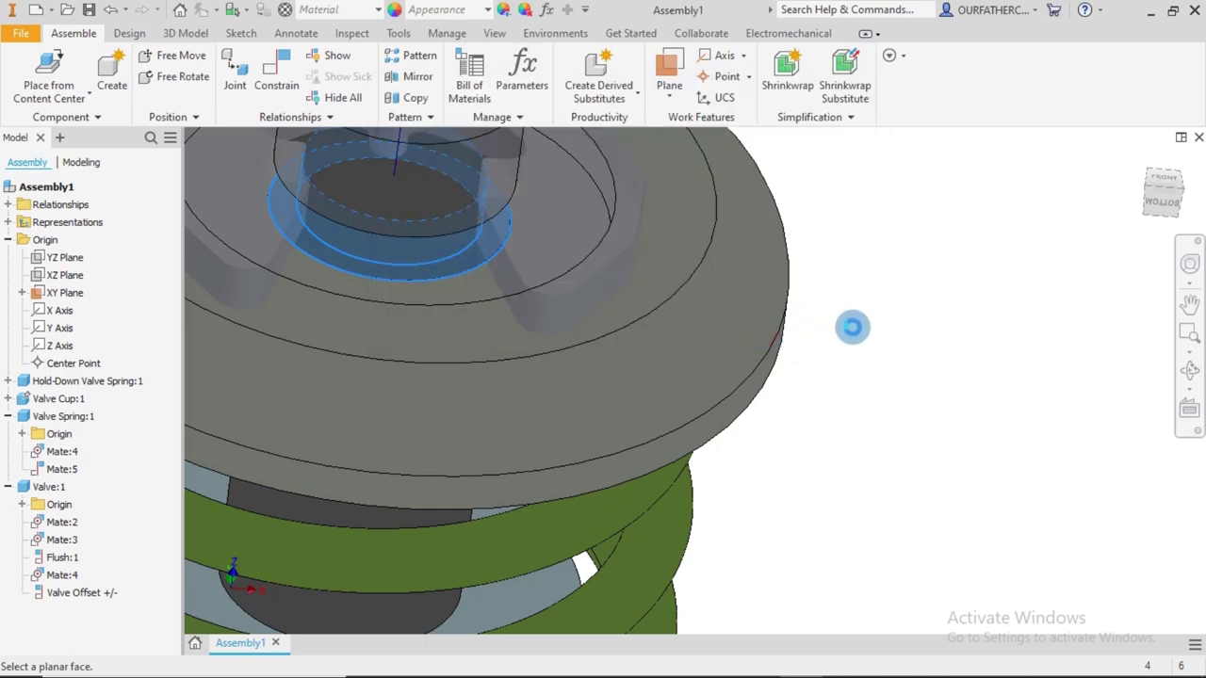
Analyze interference with the DIN 6799 circlip as the first set and the Hold-Down Valve Spring as the second
scroll(852, 326, up, 5)
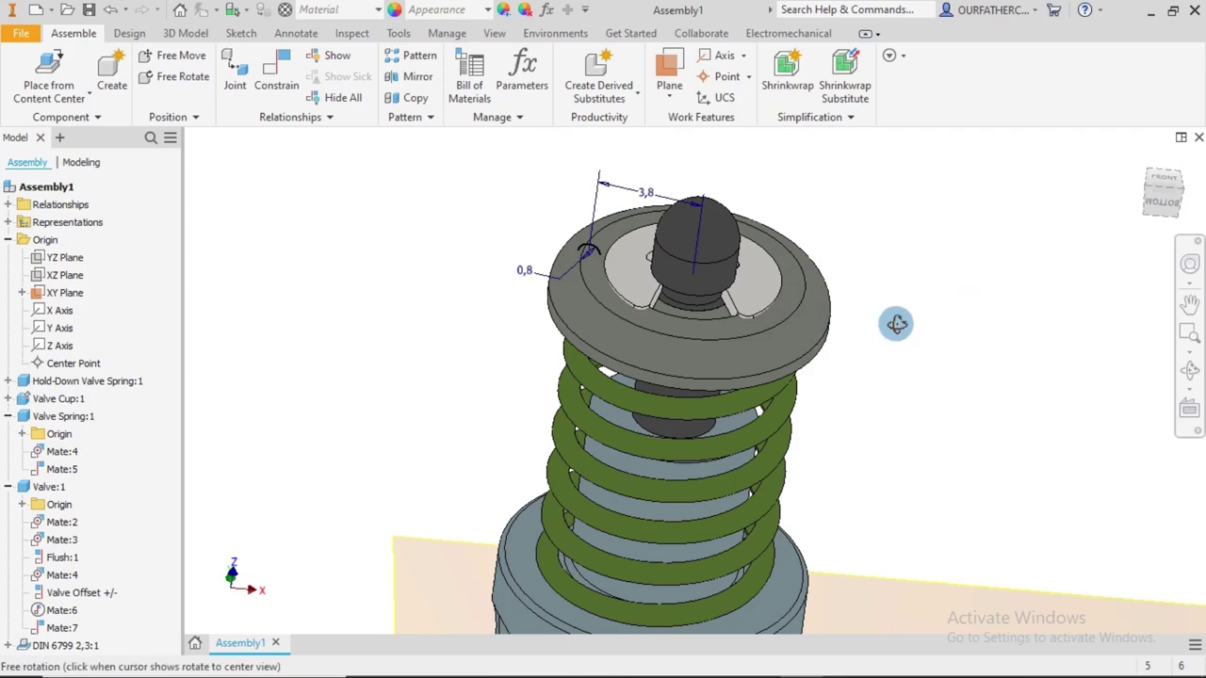
shift+middle_drag(896, 323, 860, 339)
scroll(860, 339, down, 3)
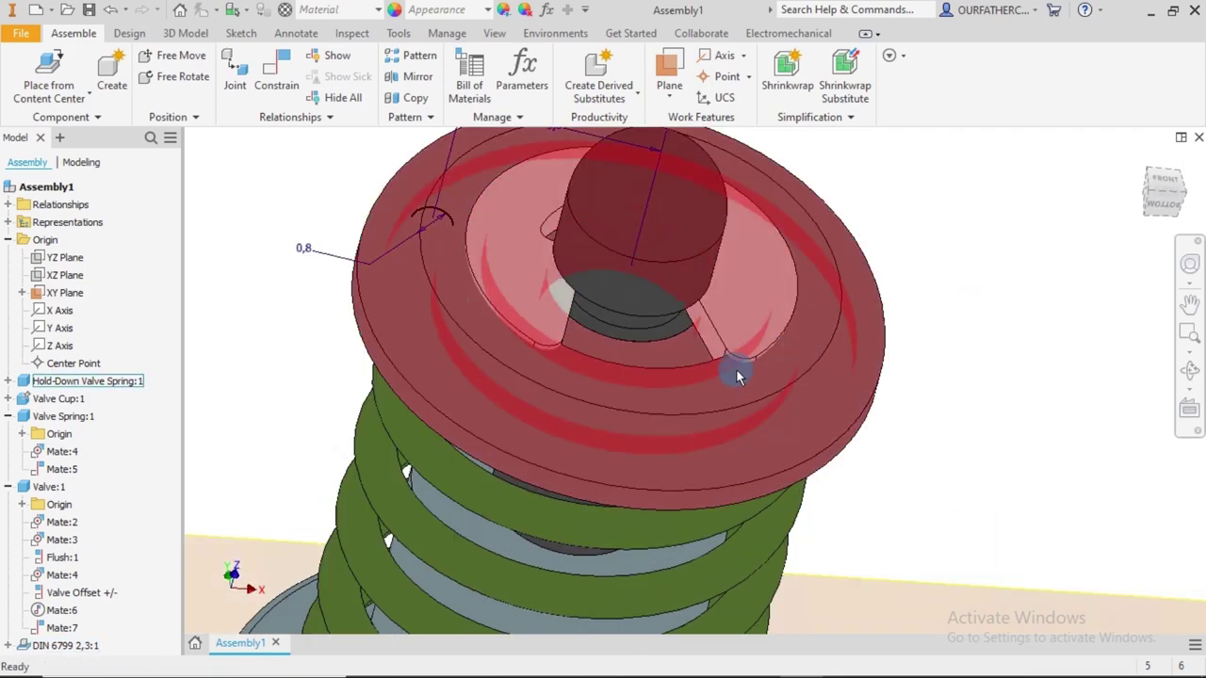
click(352, 33)
click(57, 91)
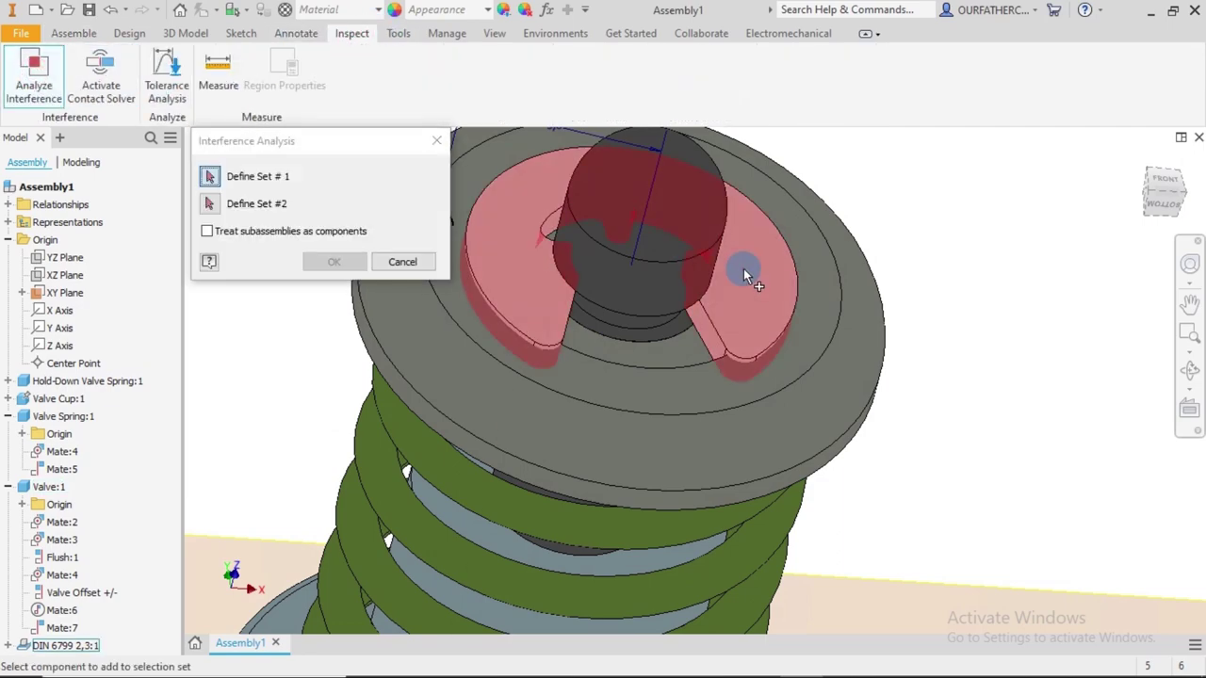
click(744, 268)
click(209, 204)
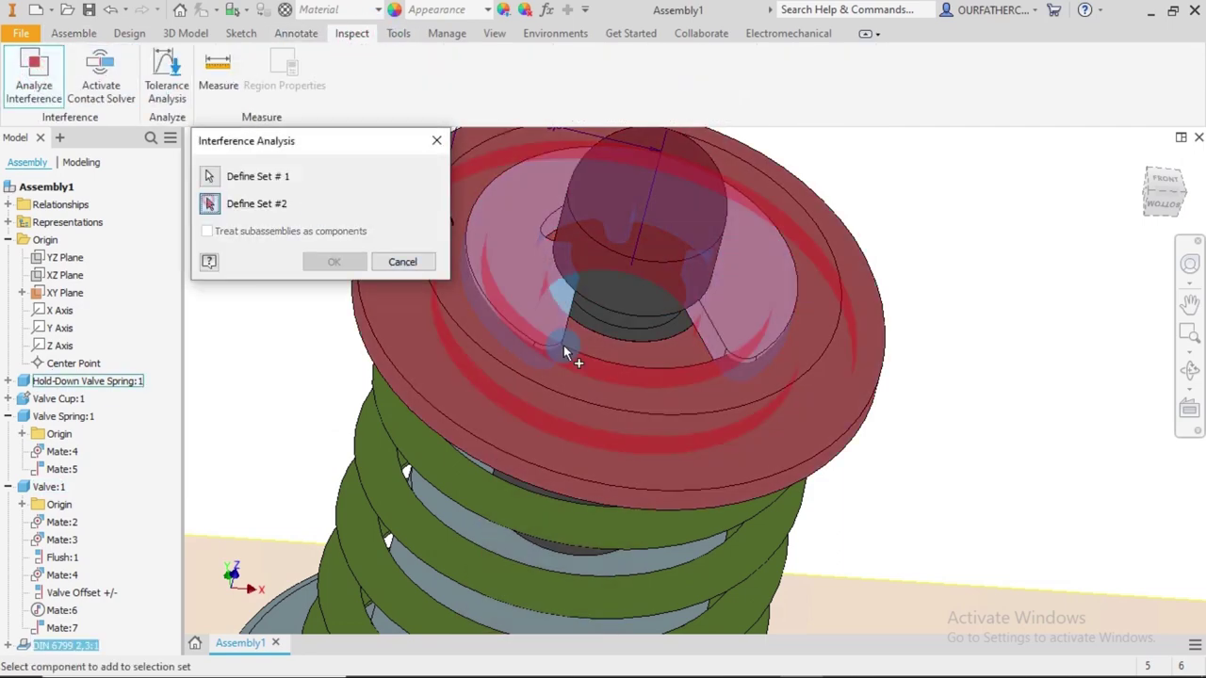
click(678, 387)
click(342, 266)
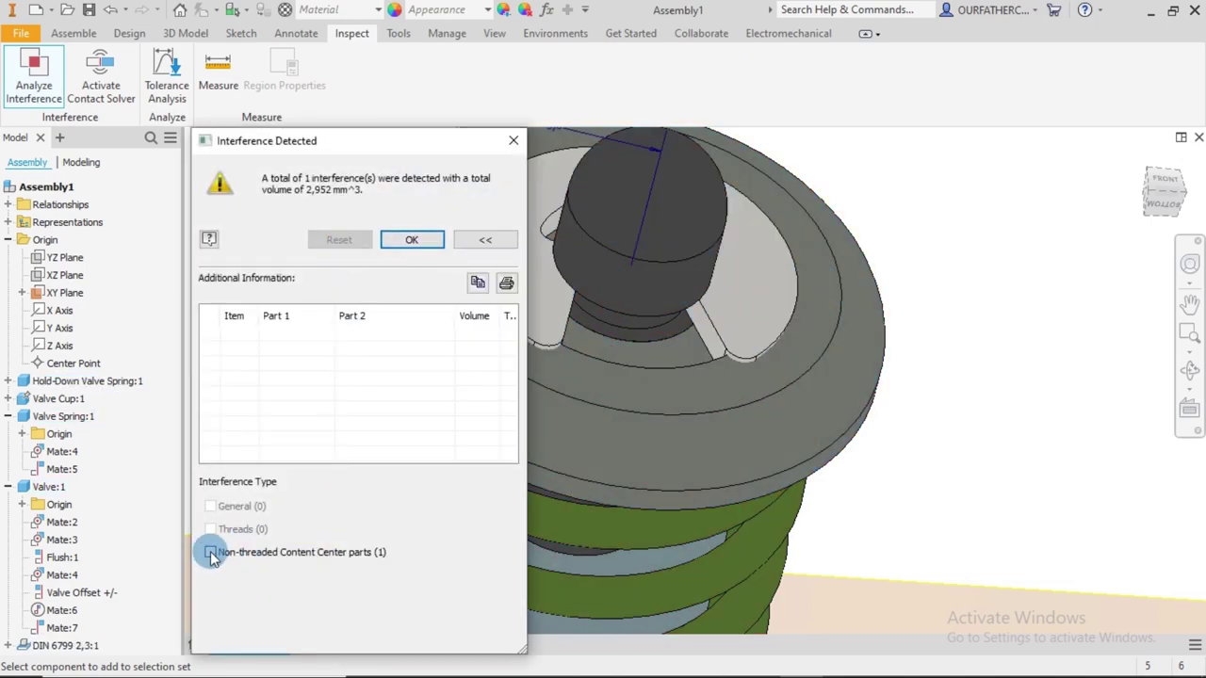
Display the interference for non-threaded Content Center parts on the model, and close the analysis results
click(210, 553)
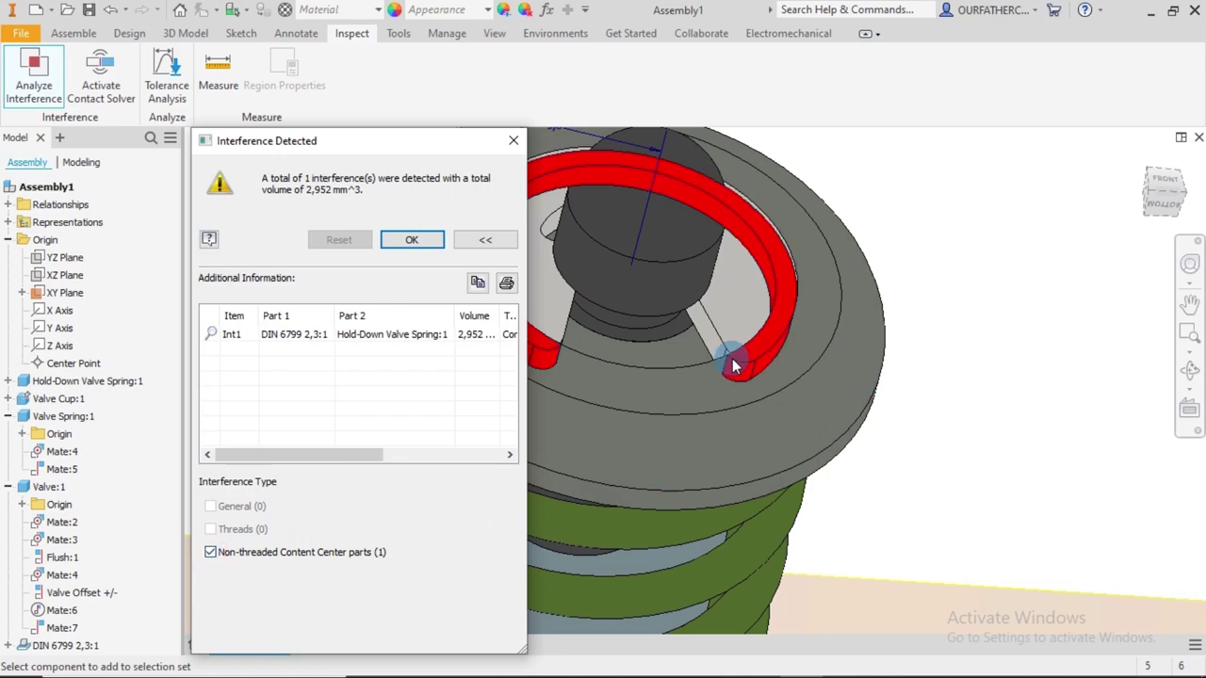
click(418, 239)
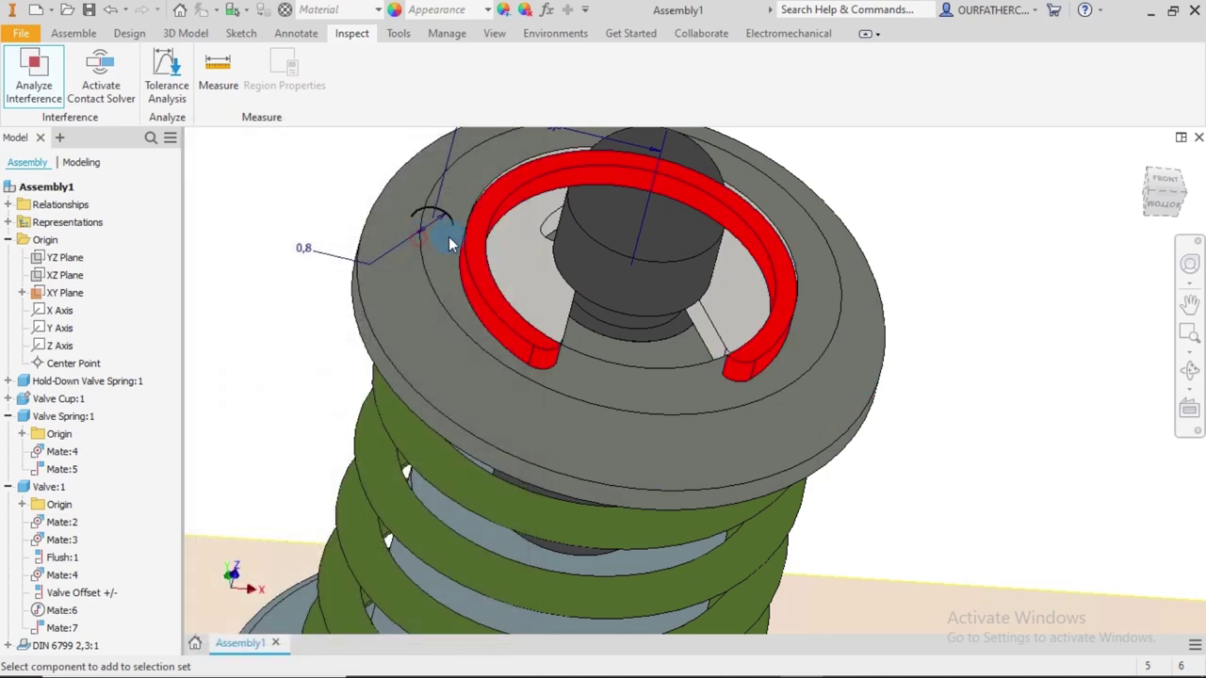
click(981, 222)
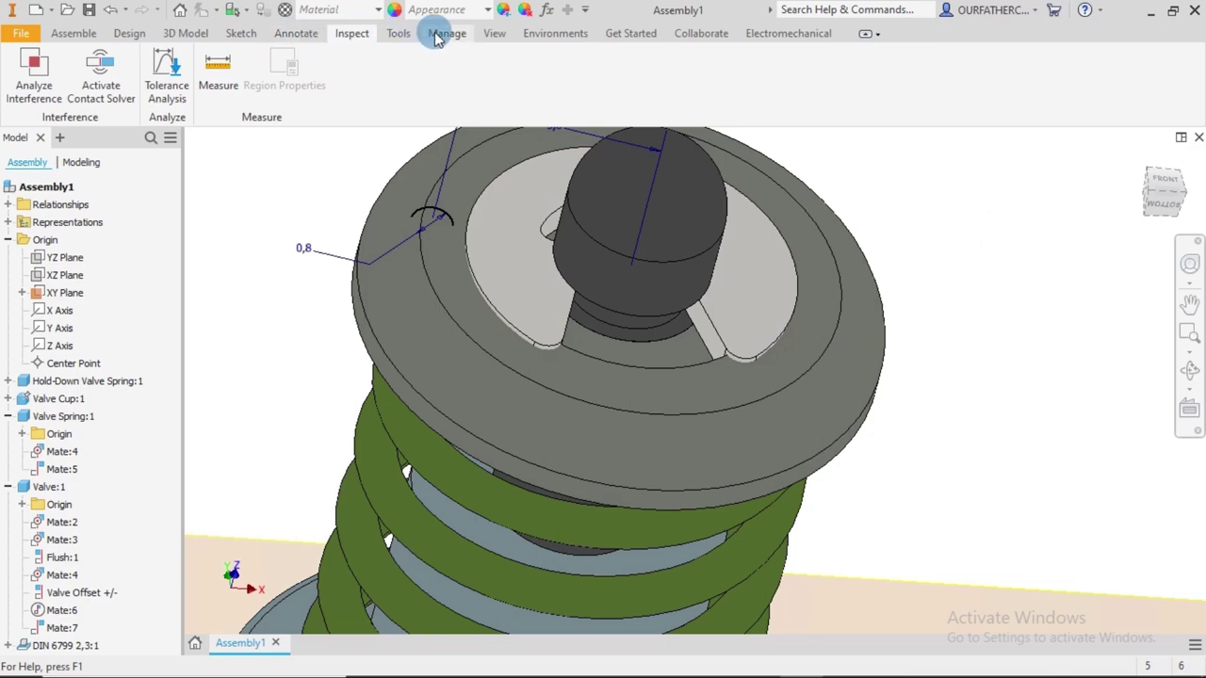
Measure the diameter of the circlip's outer cylindrical face
click(400, 33)
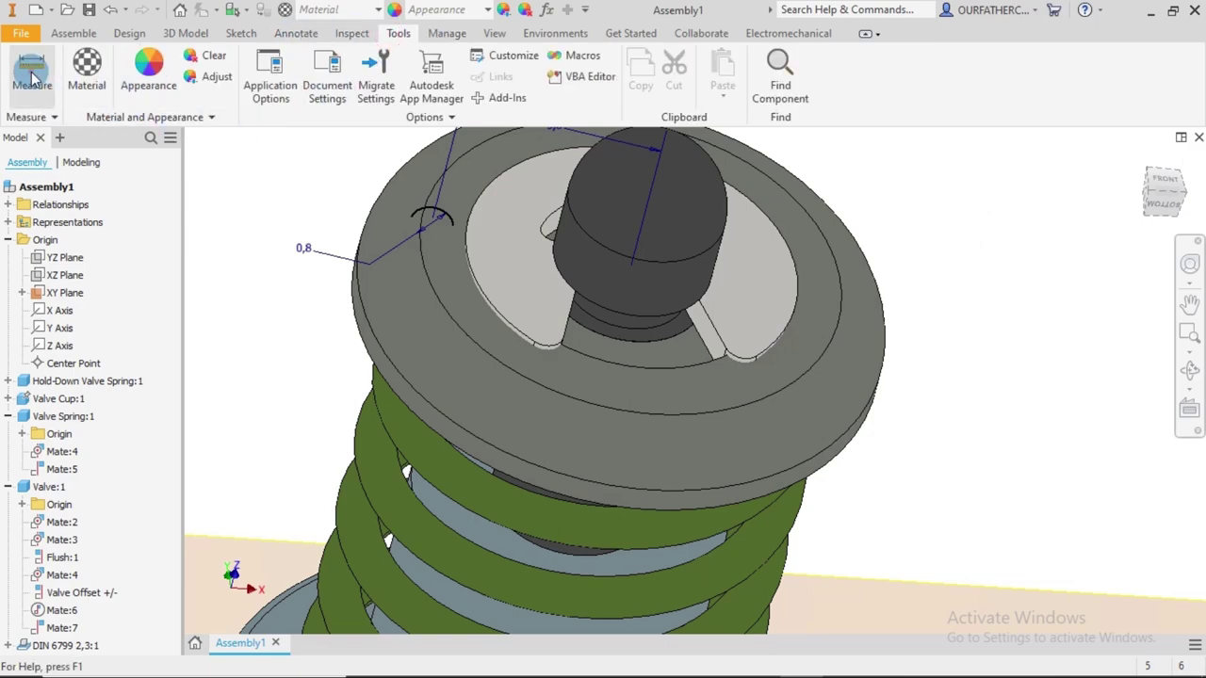
scroll(745, 339, up, 5)
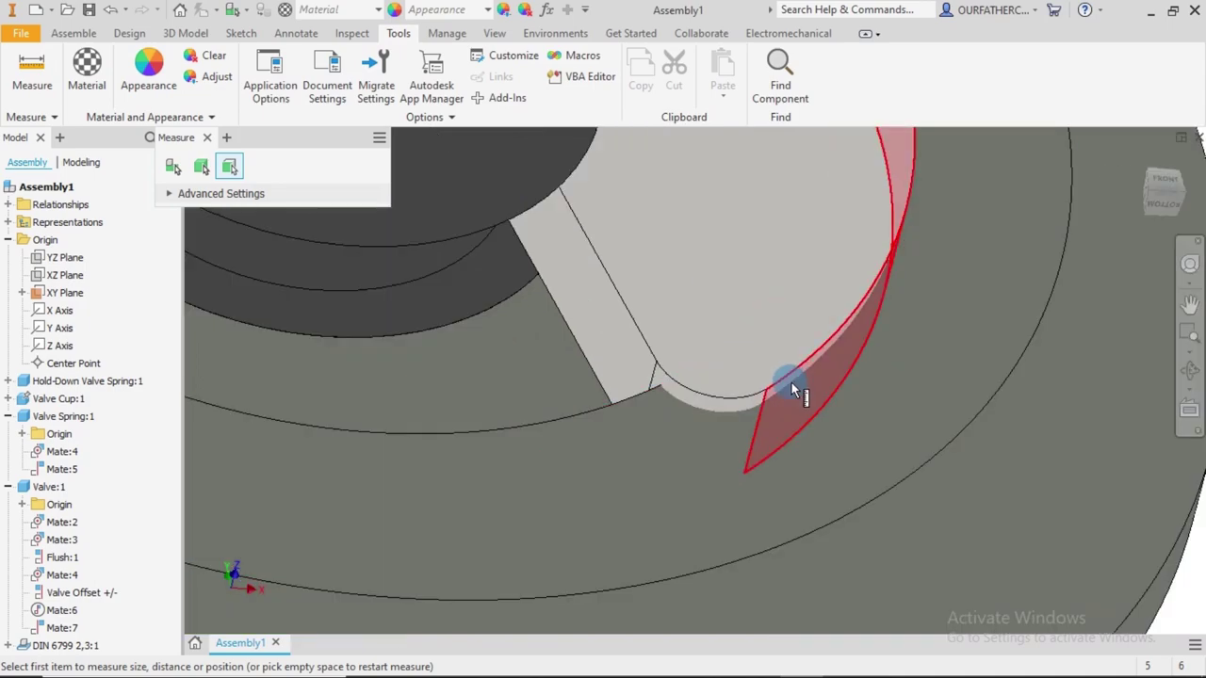
click(791, 381)
scroll(798, 374, down, 5)
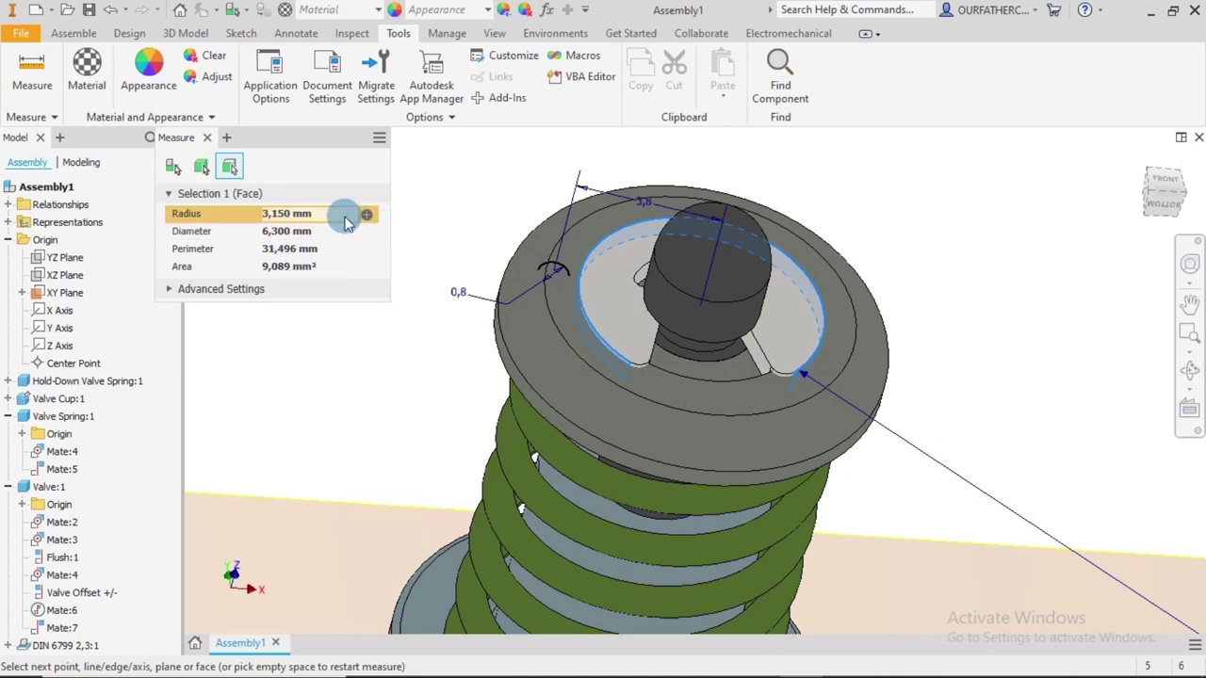
key(Escape)
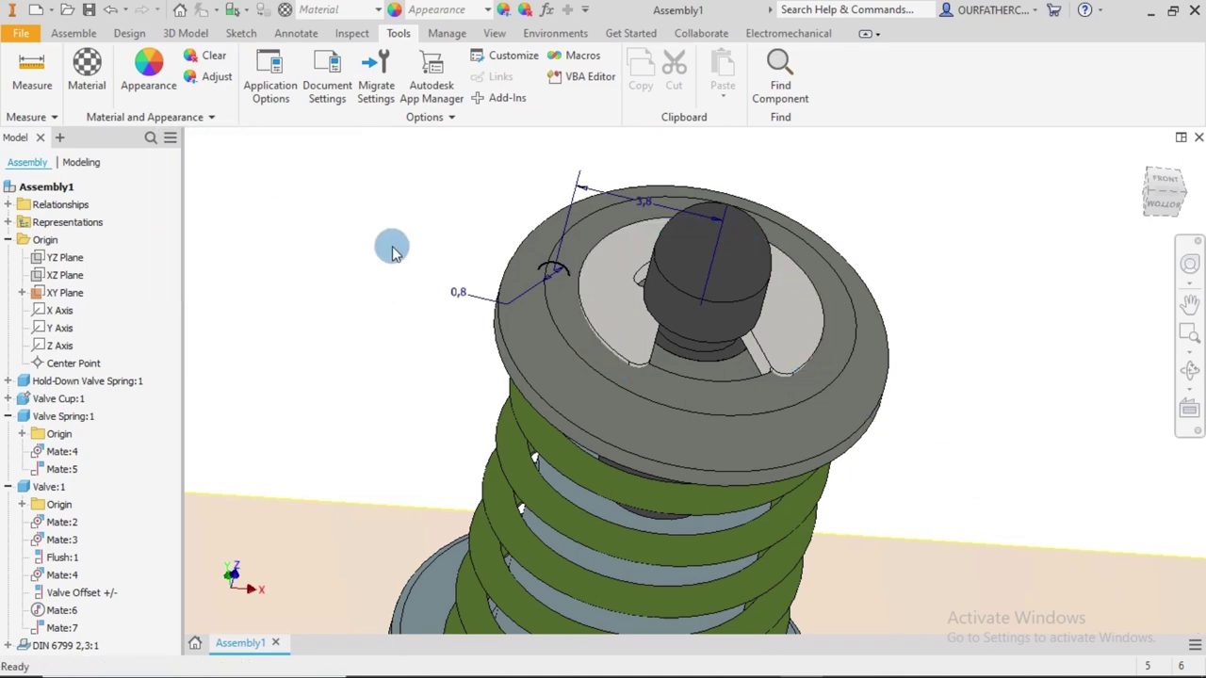
Open the Hold-Down Valve Spring part for in-place editing within the assembly
scroll(393, 250, up, 3)
scroll(553, 317, down, 5)
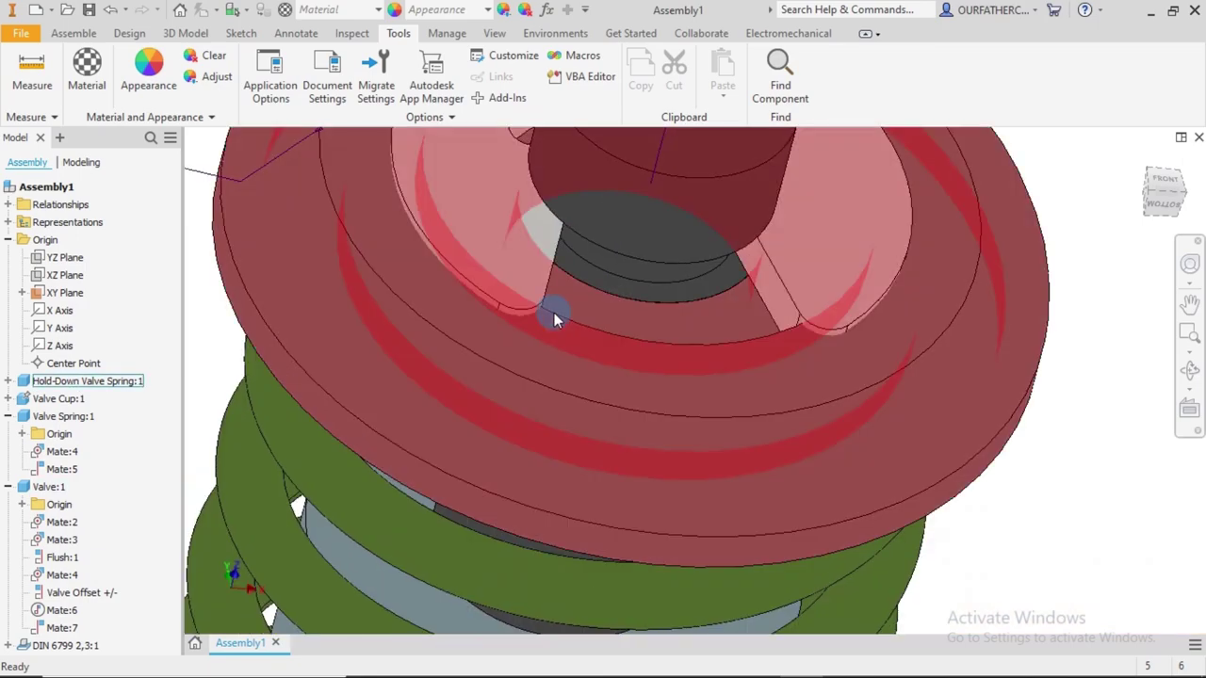
click(754, 369)
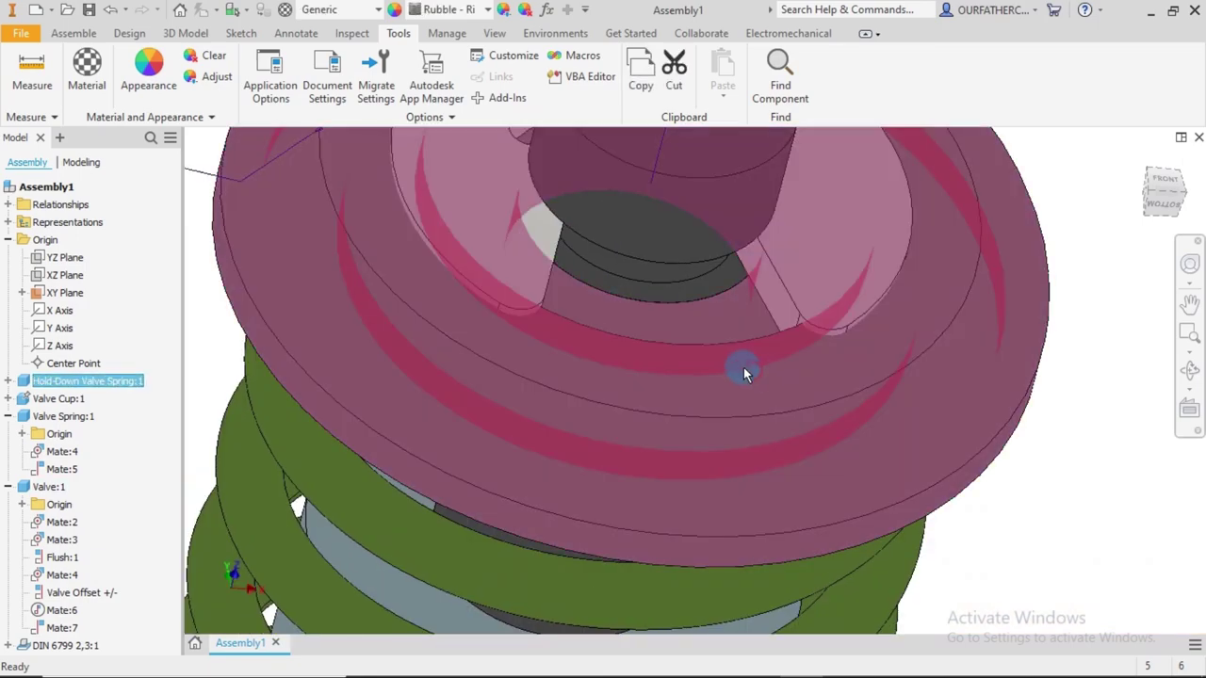
key(Escape)
scroll(659, 344, up, 5)
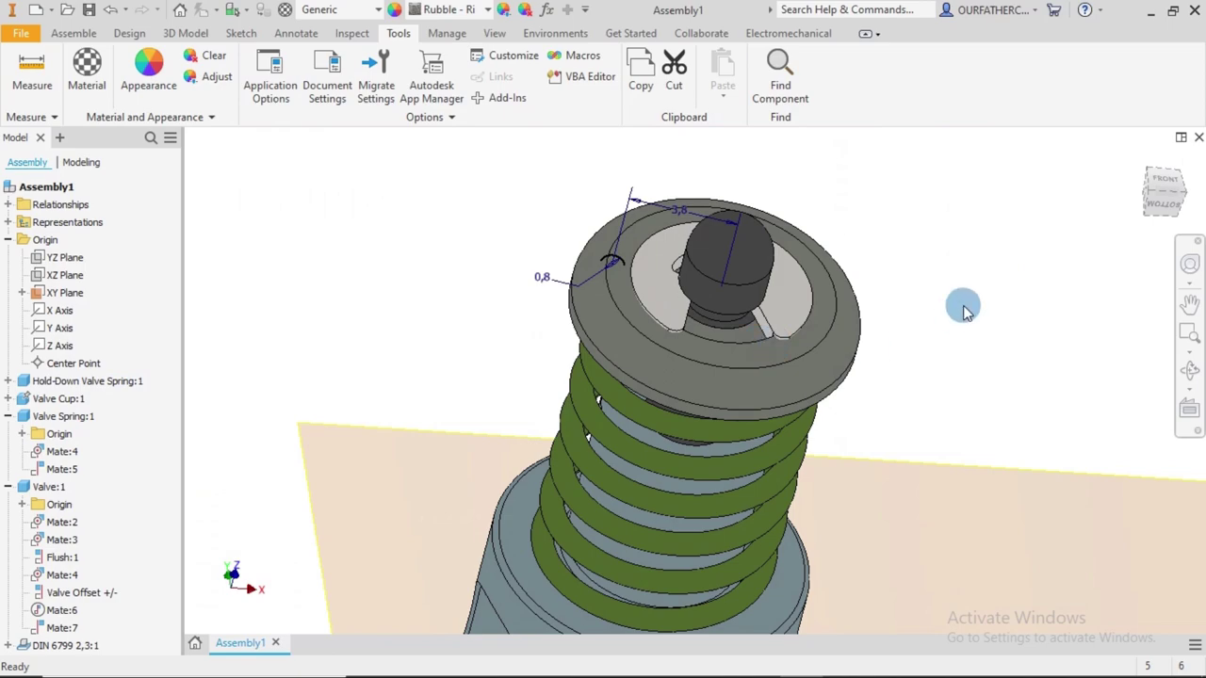
right_click(96, 389)
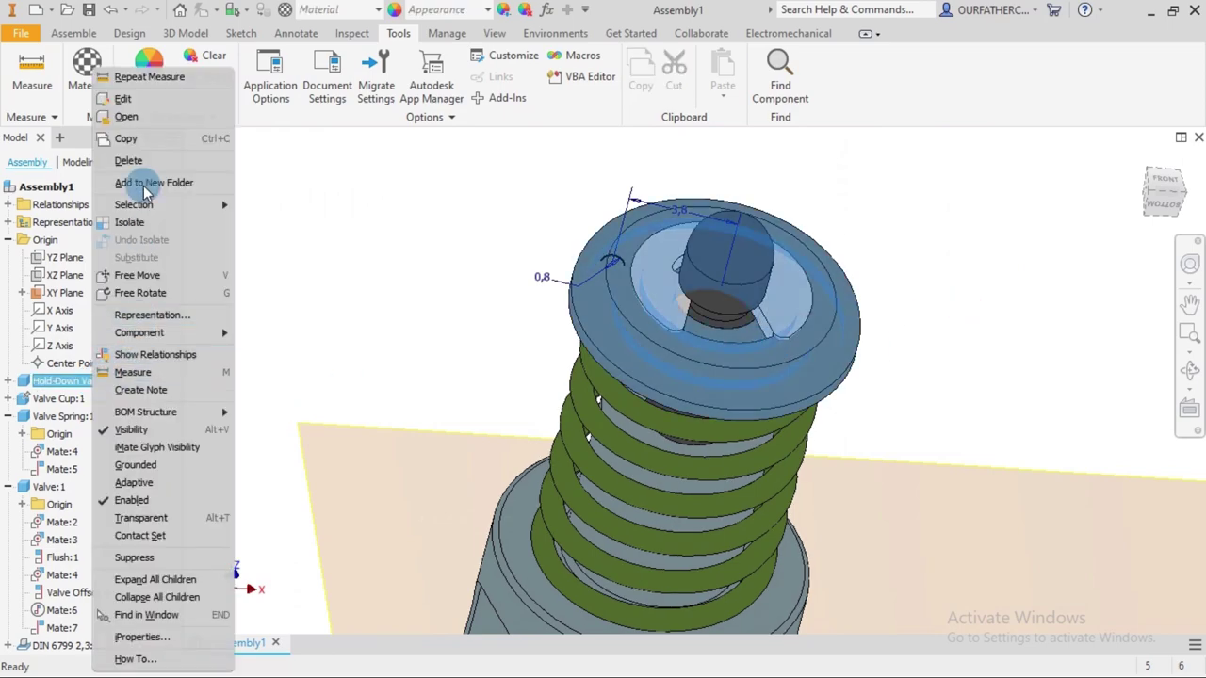
click(132, 101)
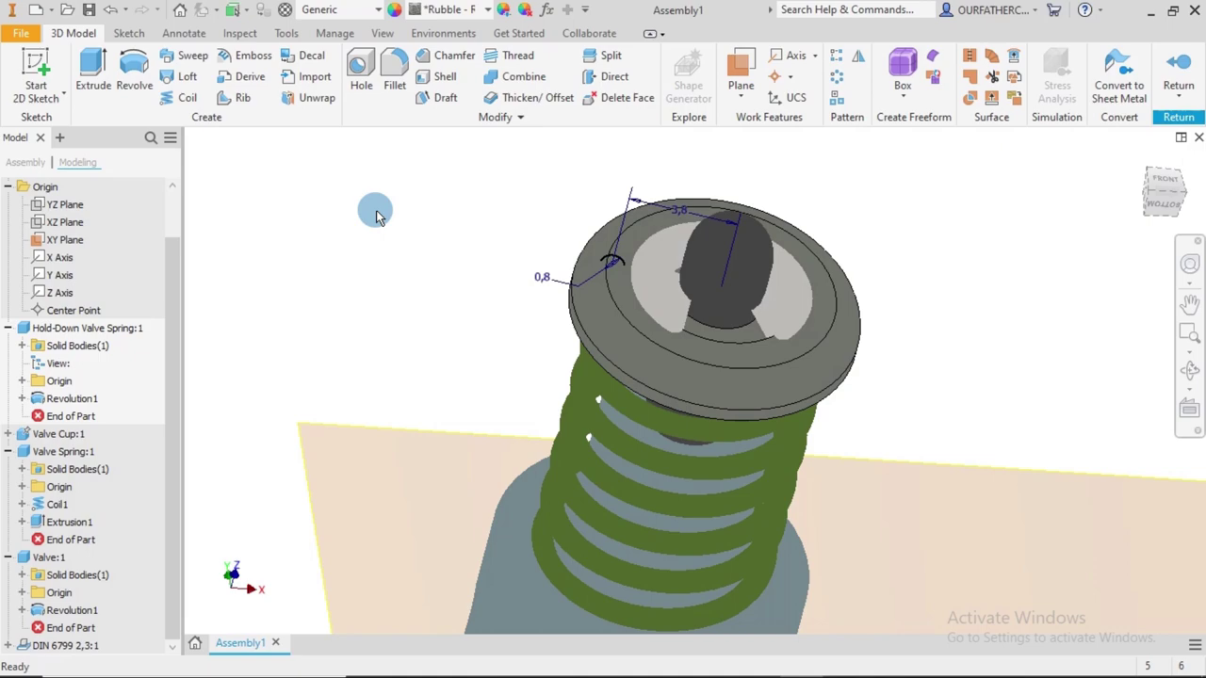
Use Direct edit sizing to set the diameter of the hold-down's inner cylindrical recess face to 6.3 mm
click(610, 77)
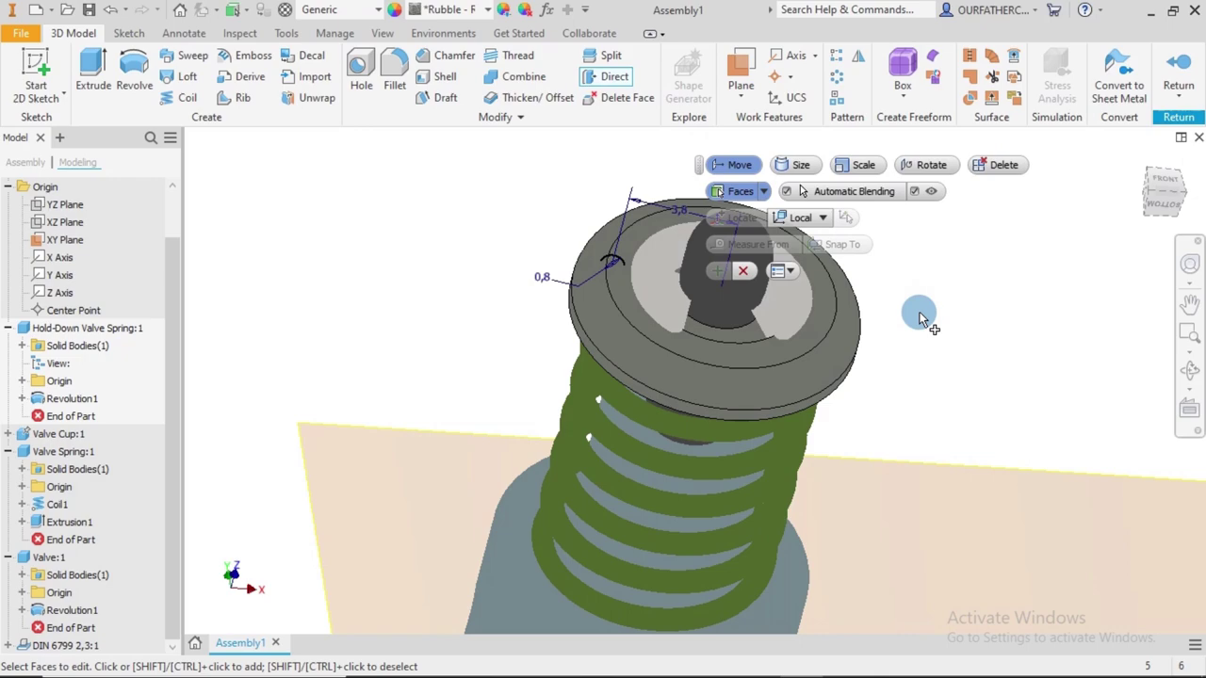
shift+middle_drag(924, 317, 876, 319)
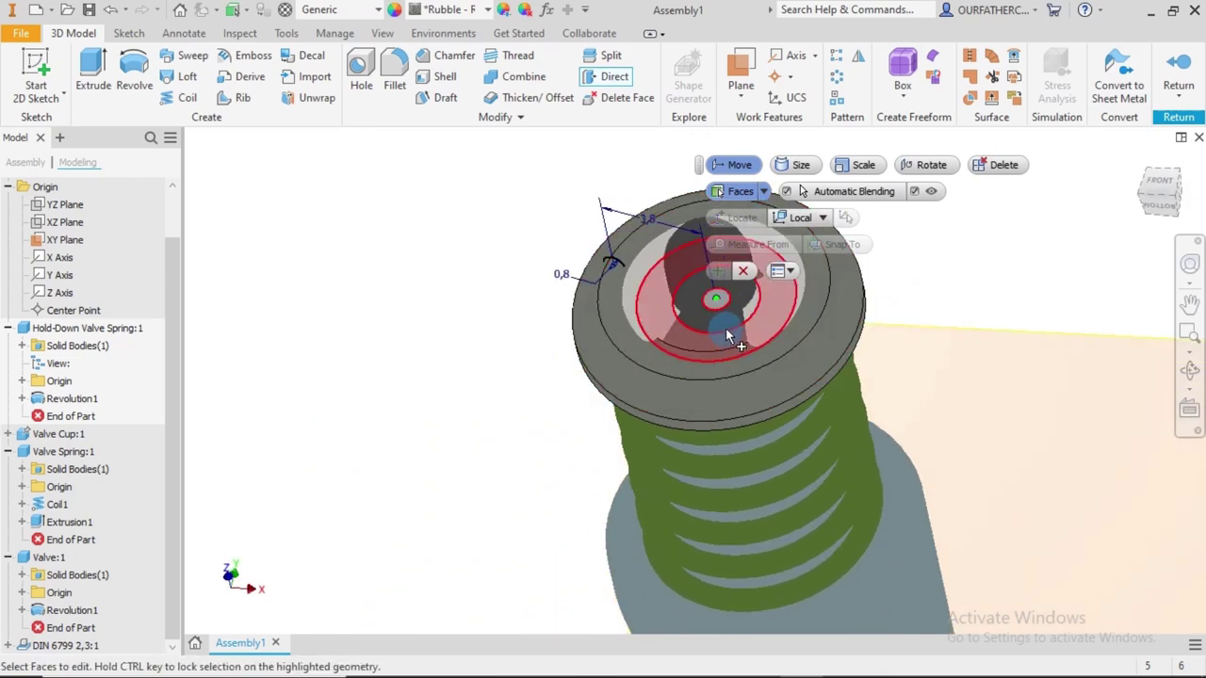
shift+middle_drag(727, 336, 802, 168)
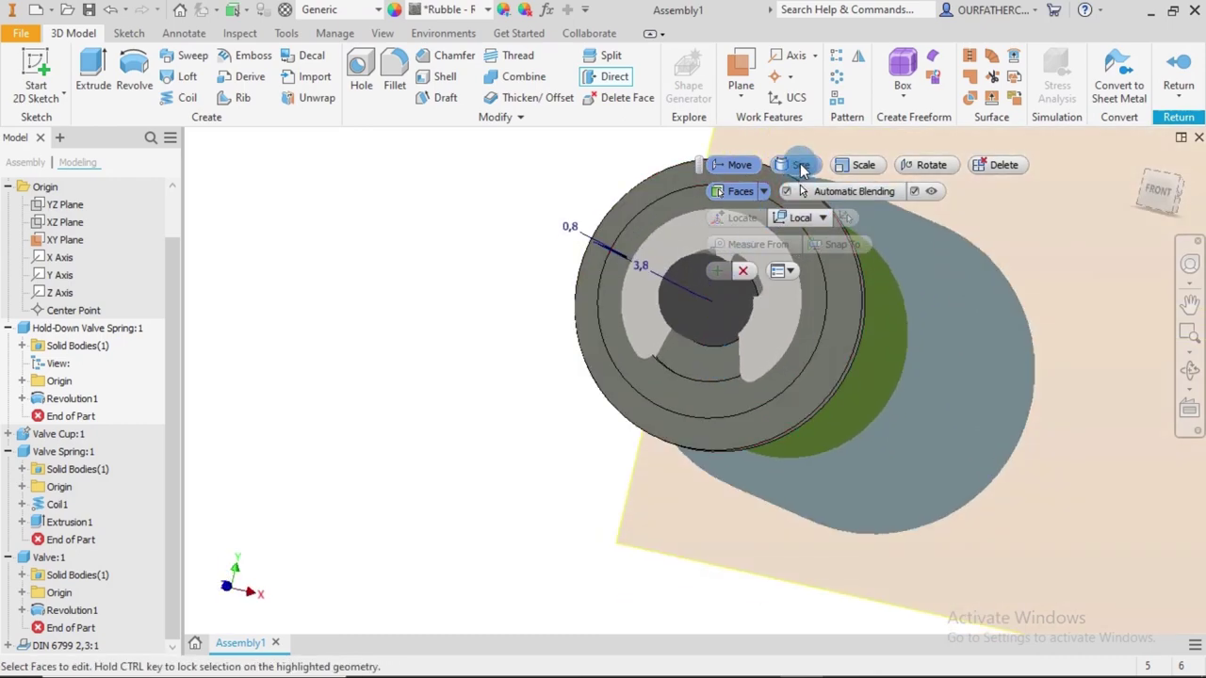
click(801, 166)
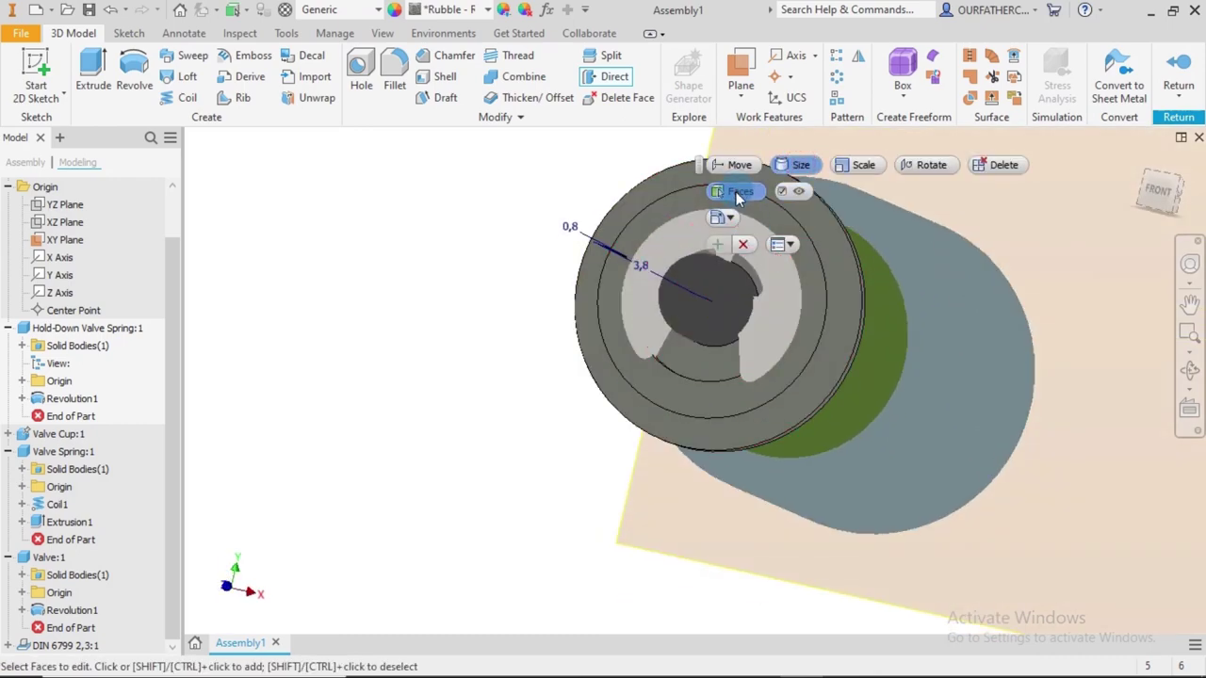
scroll(702, 340, up, 6)
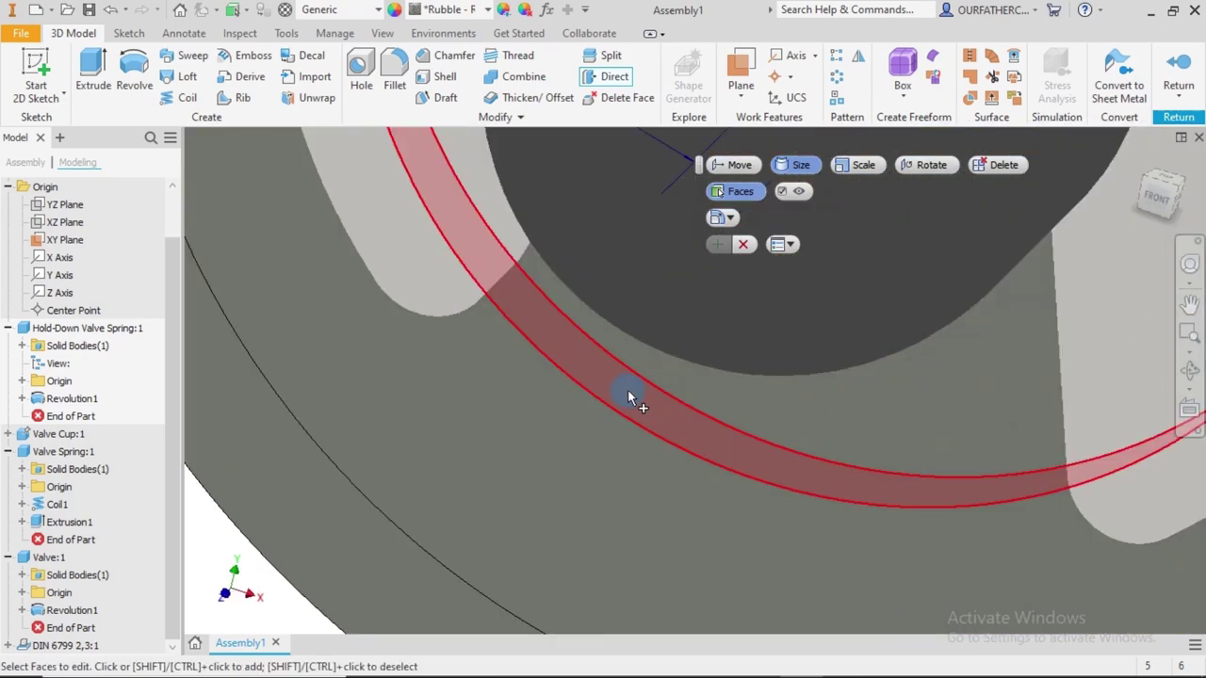
click(629, 396)
scroll(630, 394, down, 5)
shift+middle_drag(638, 400, 702, 348)
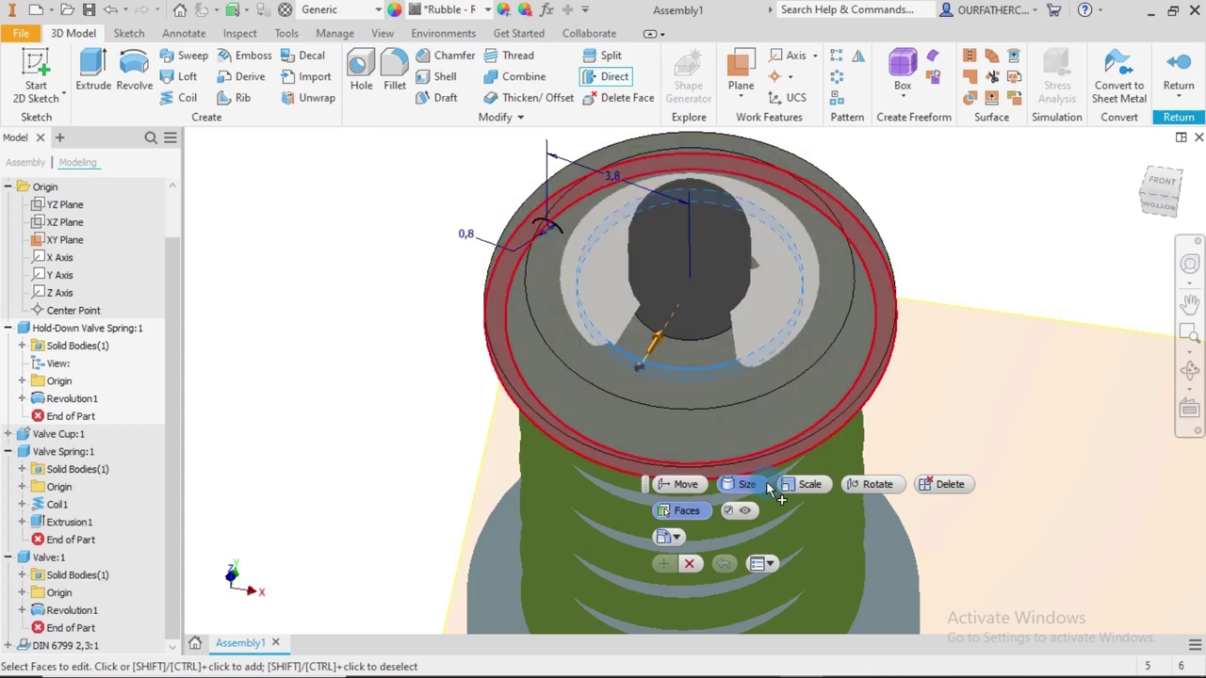
click(676, 539)
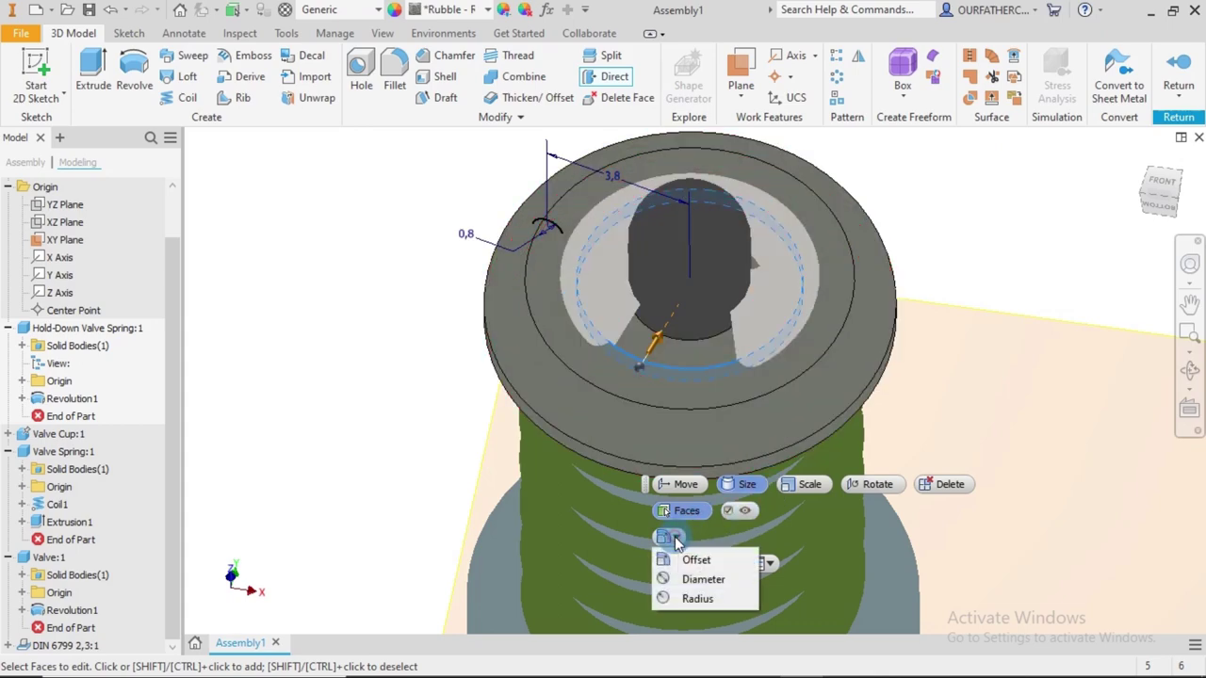
click(686, 578)
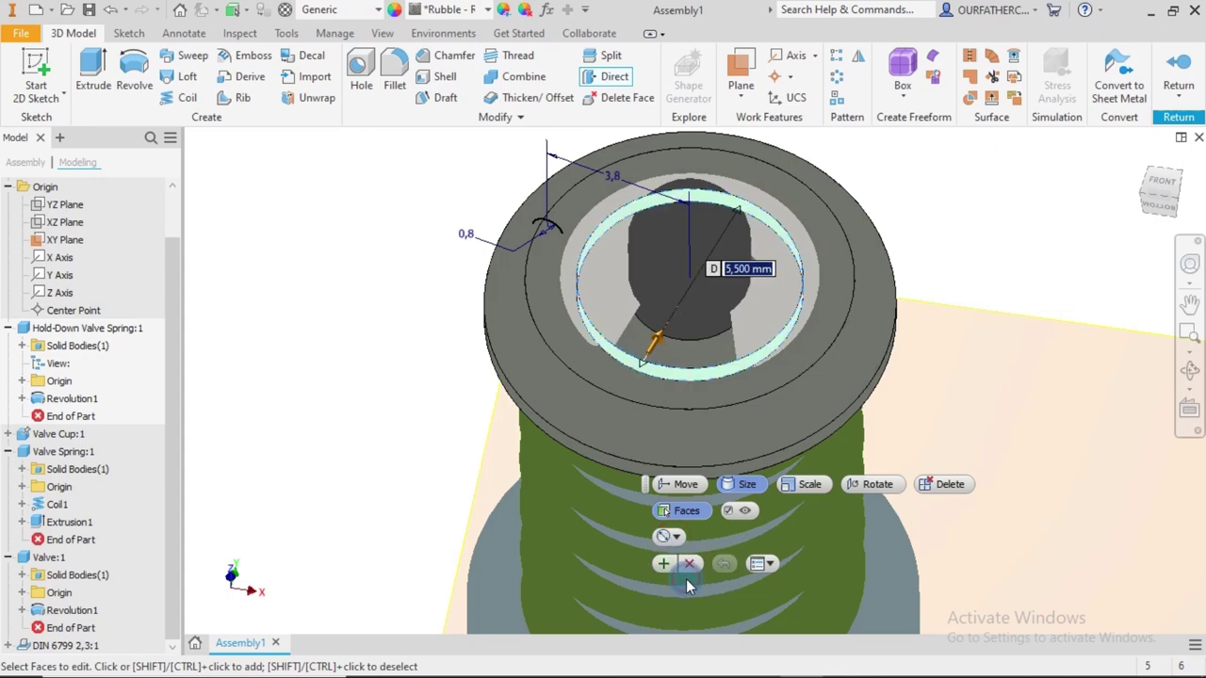
text(6)
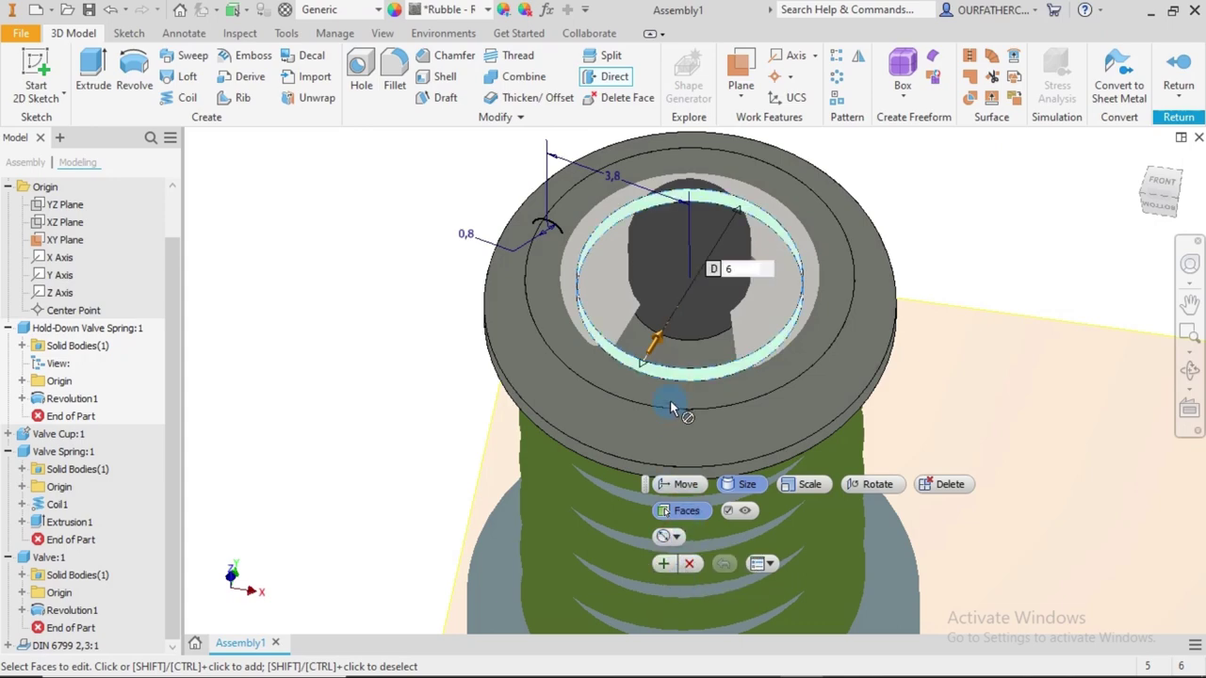
text(.3)
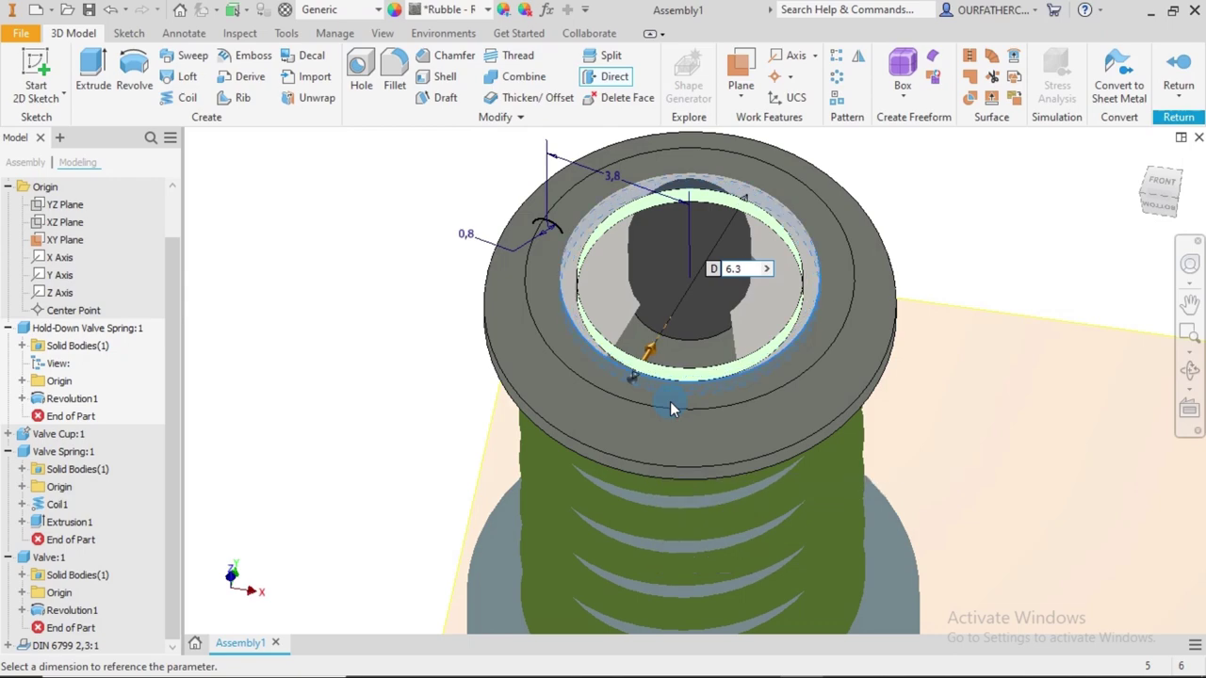
key(Return)
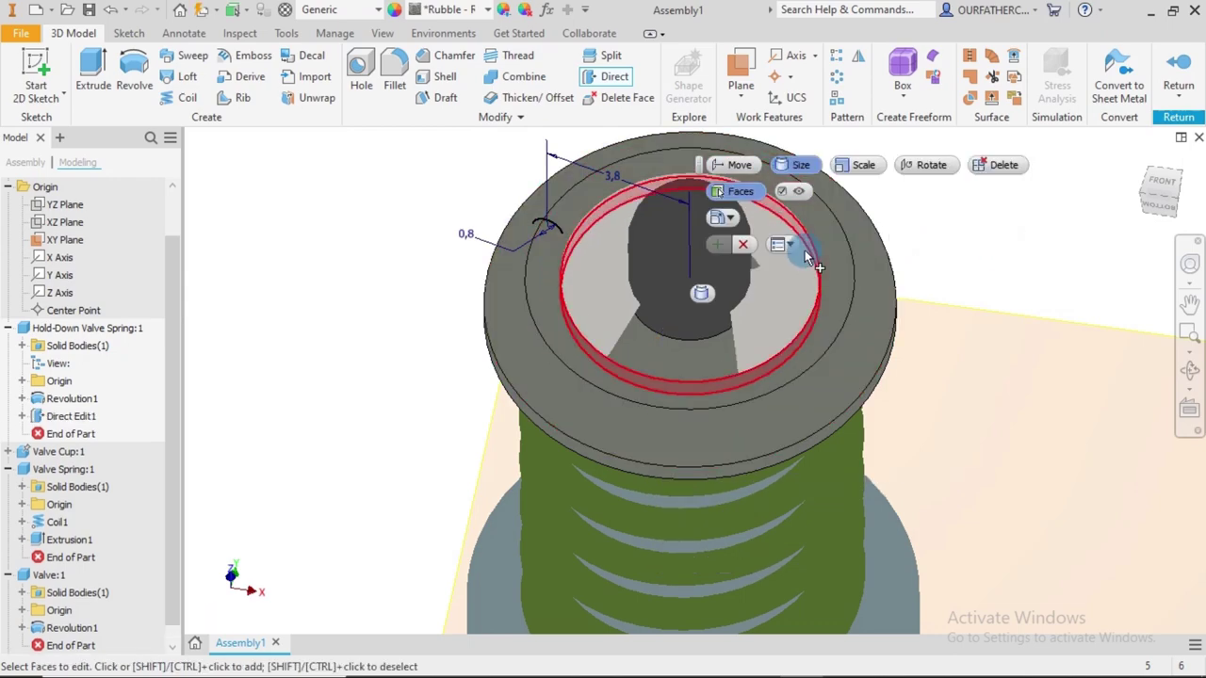
click(743, 244)
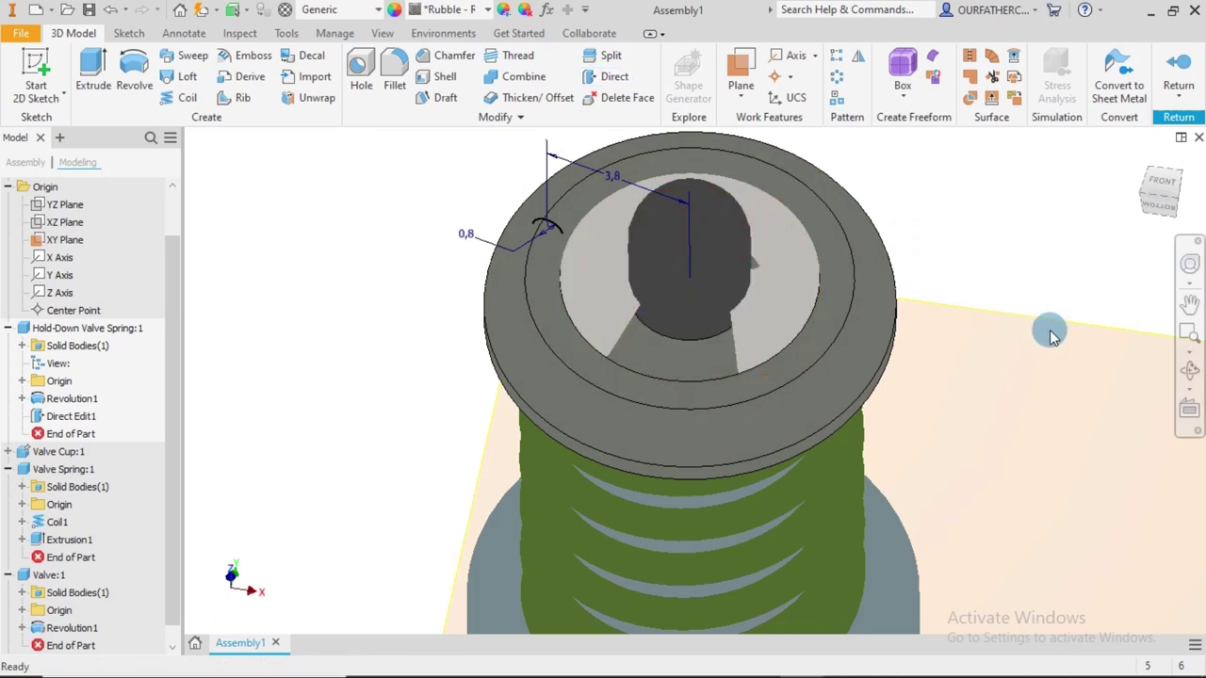
Finish editing the hold-down part and return to the assembly
shift+middle_drag(1057, 332, 1065, 372)
shift+middle_drag(974, 376, 930, 308)
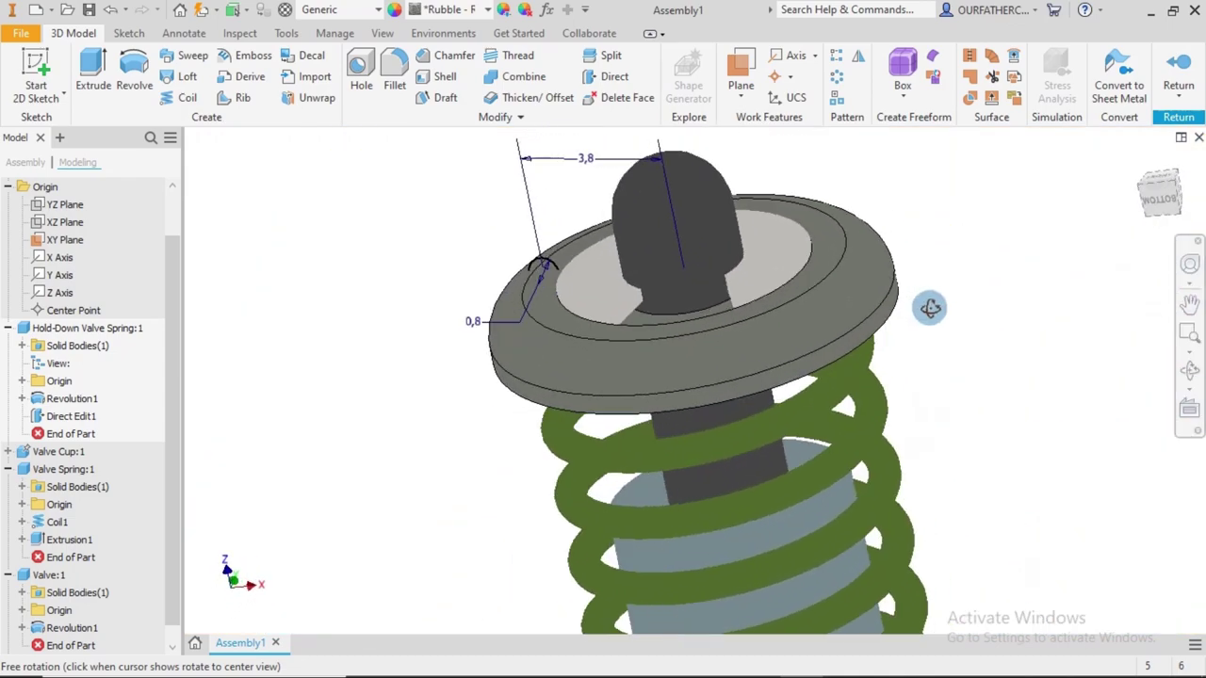
click(1178, 71)
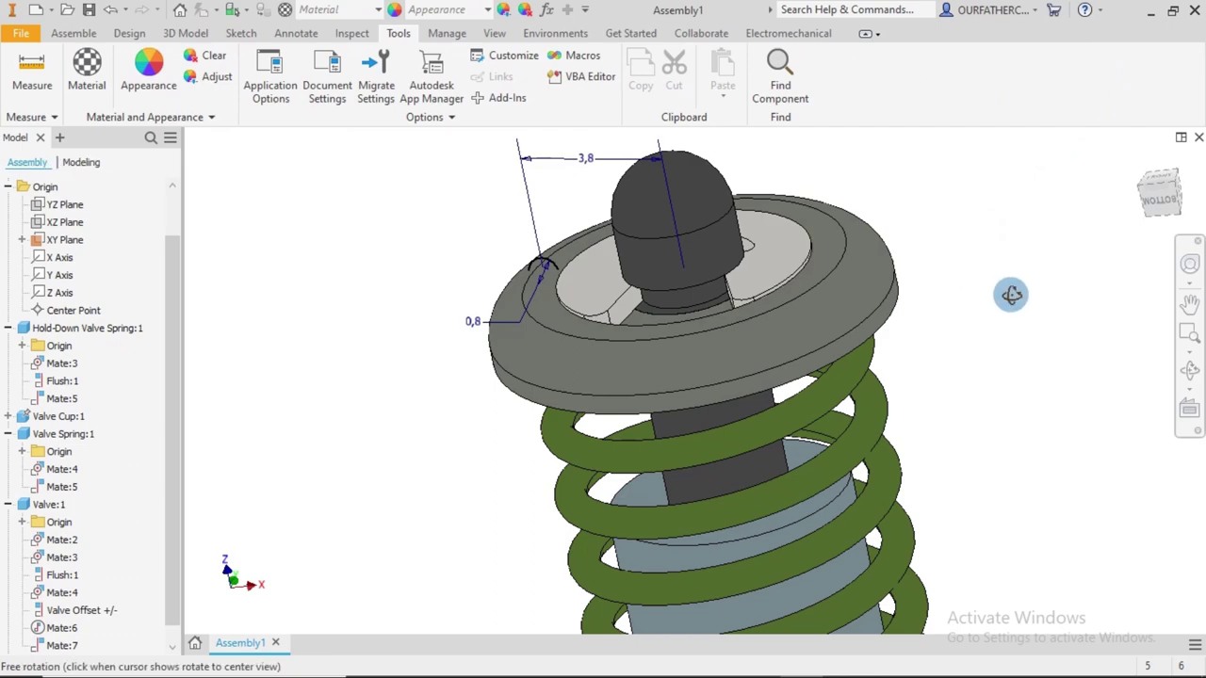
shift+middle_drag(1011, 294, 1049, 305)
click(351, 36)
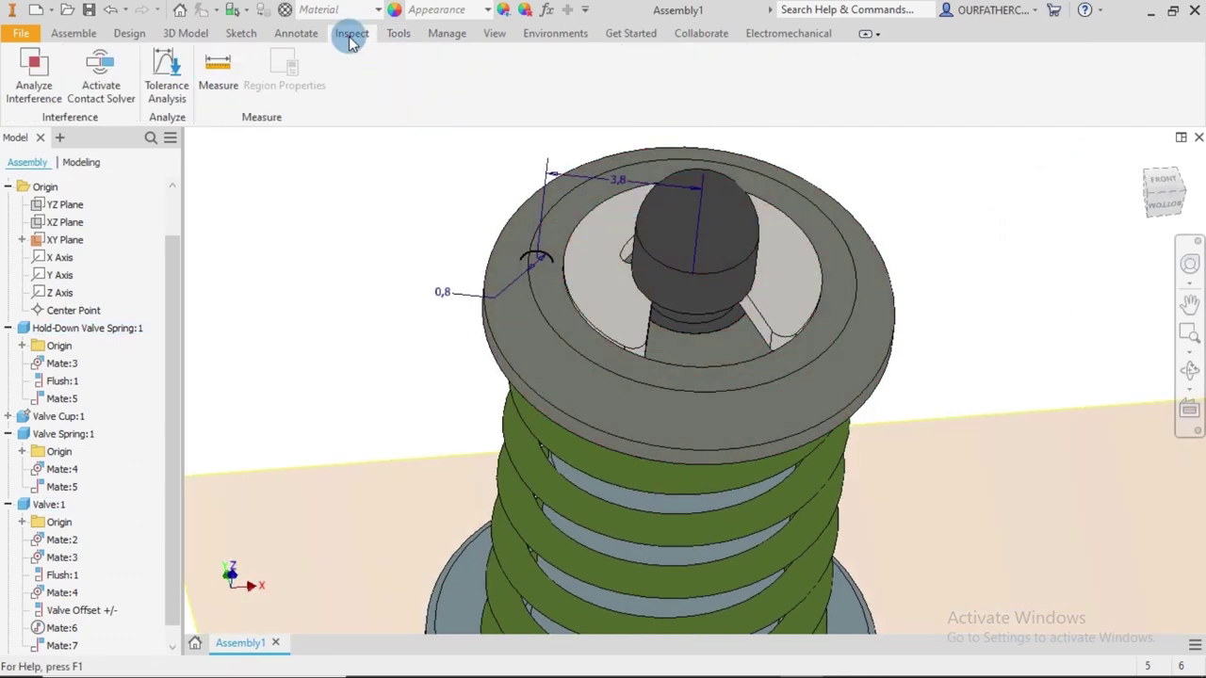
click(38, 73)
click(610, 289)
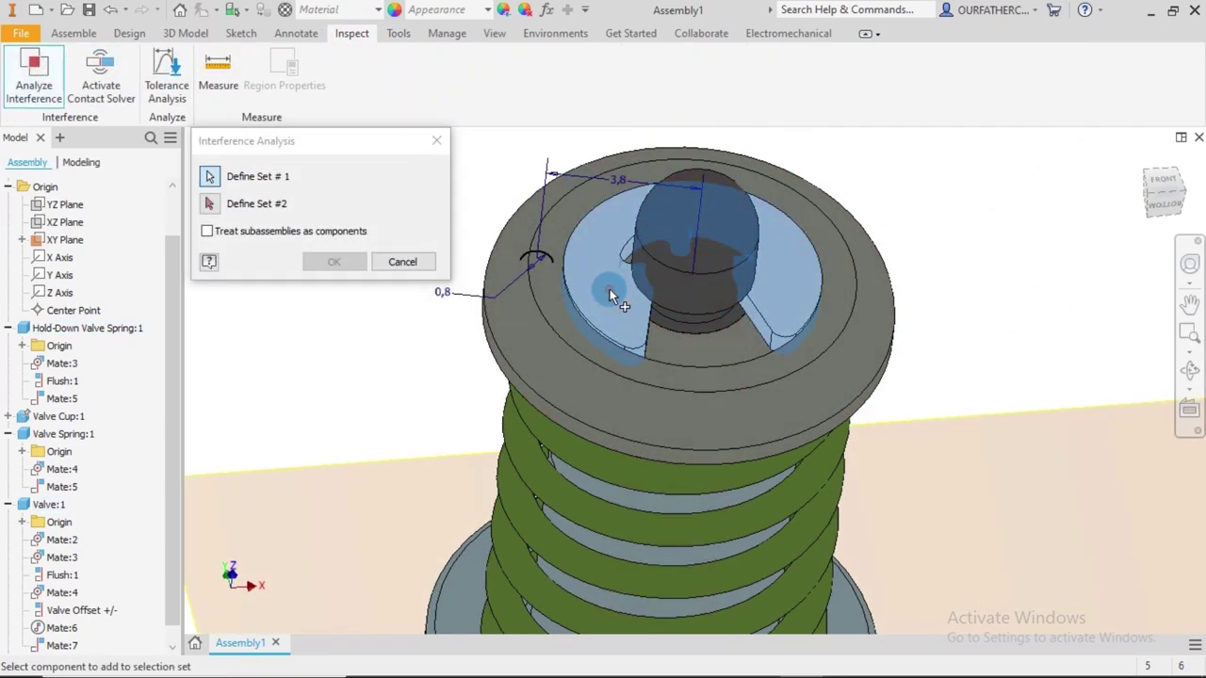
click(748, 396)
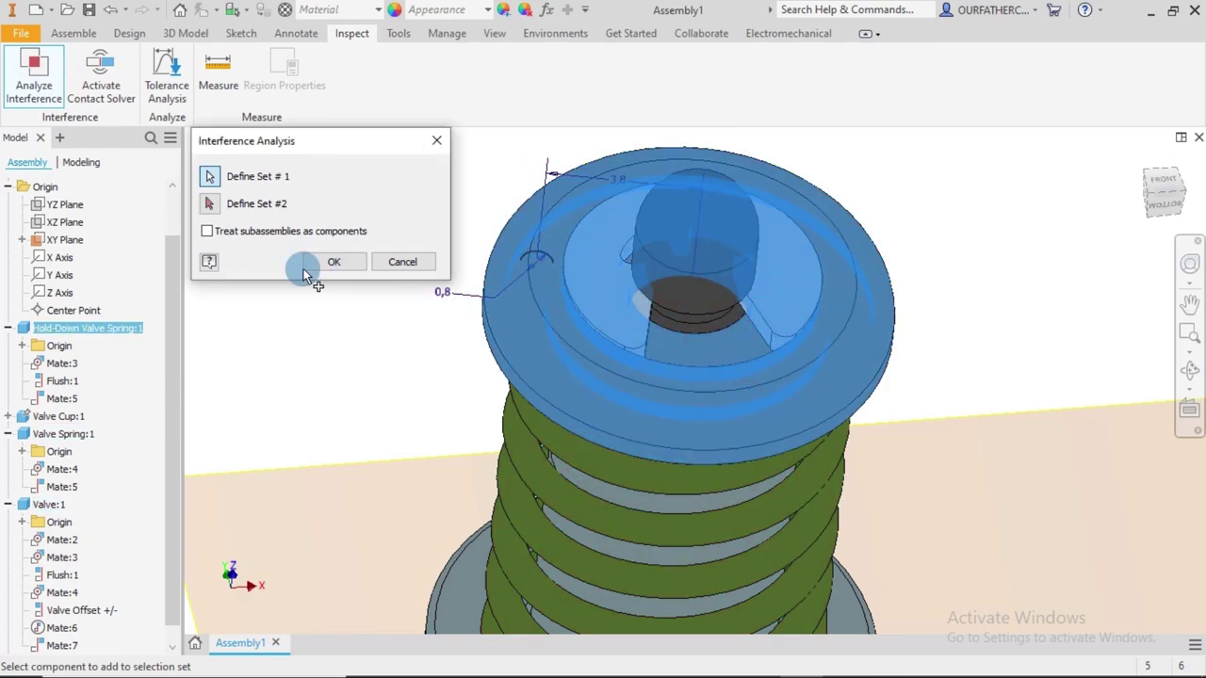
click(399, 263)
Analyze interference again with the circlip as the first set and the Hold-Down Valve Spring as the second, and dismiss the result
click(34, 78)
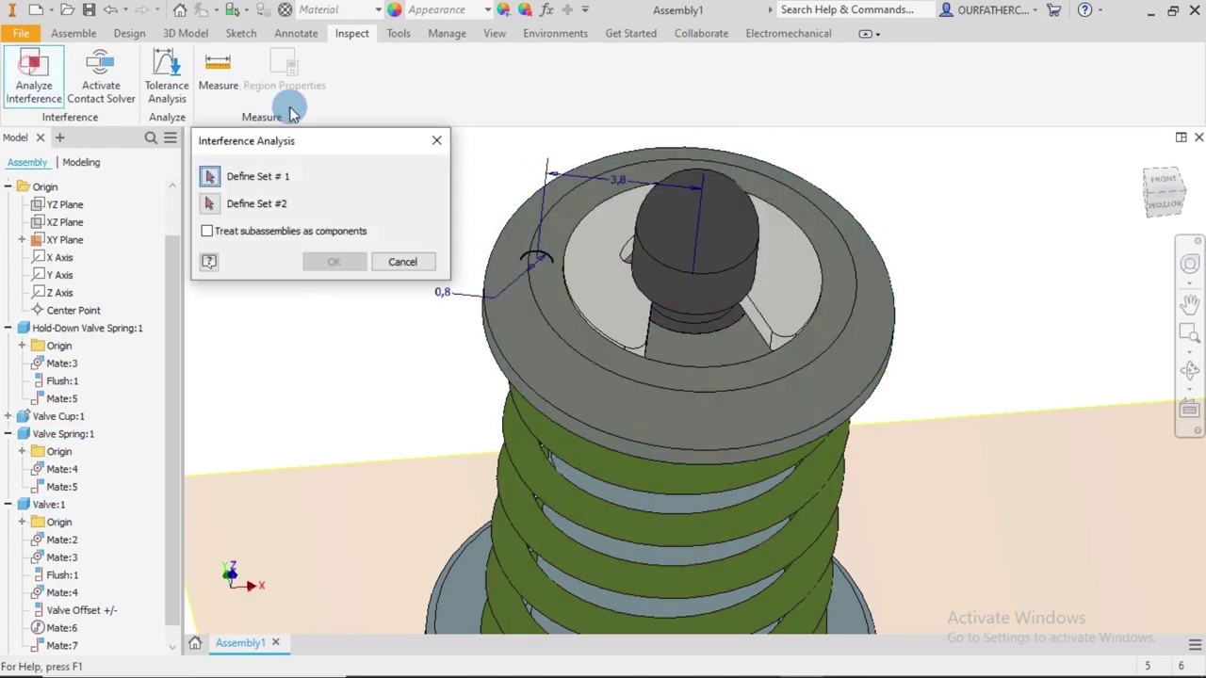
click(574, 263)
click(209, 204)
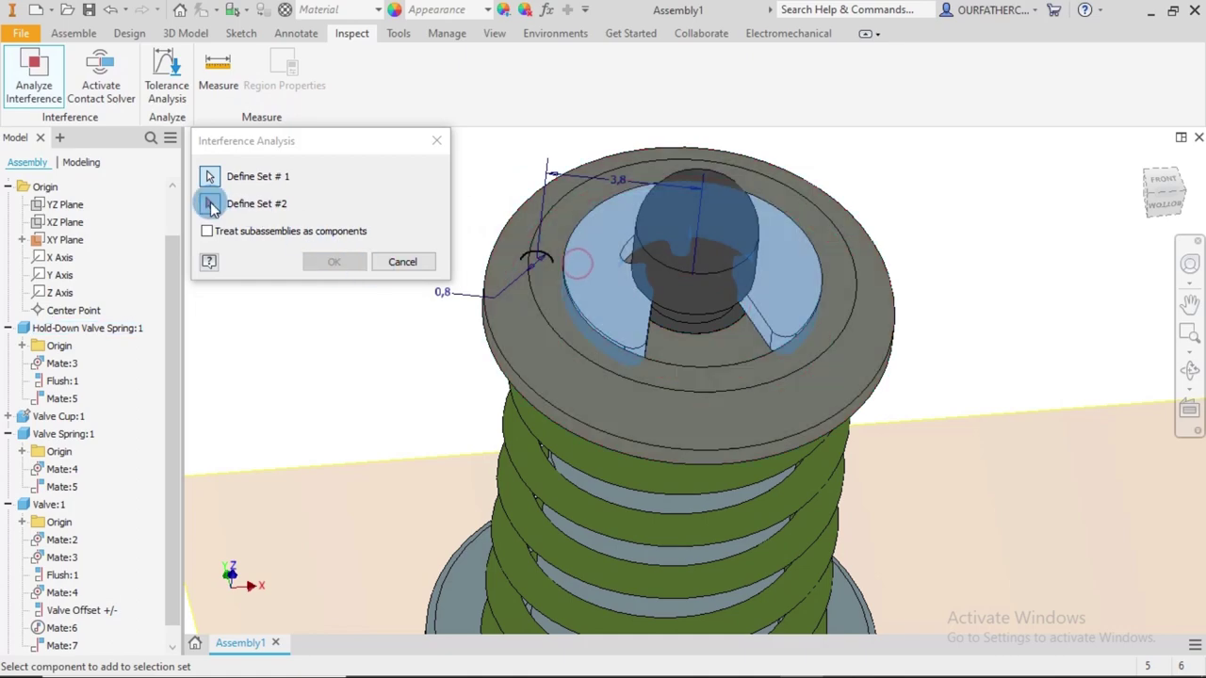
click(531, 317)
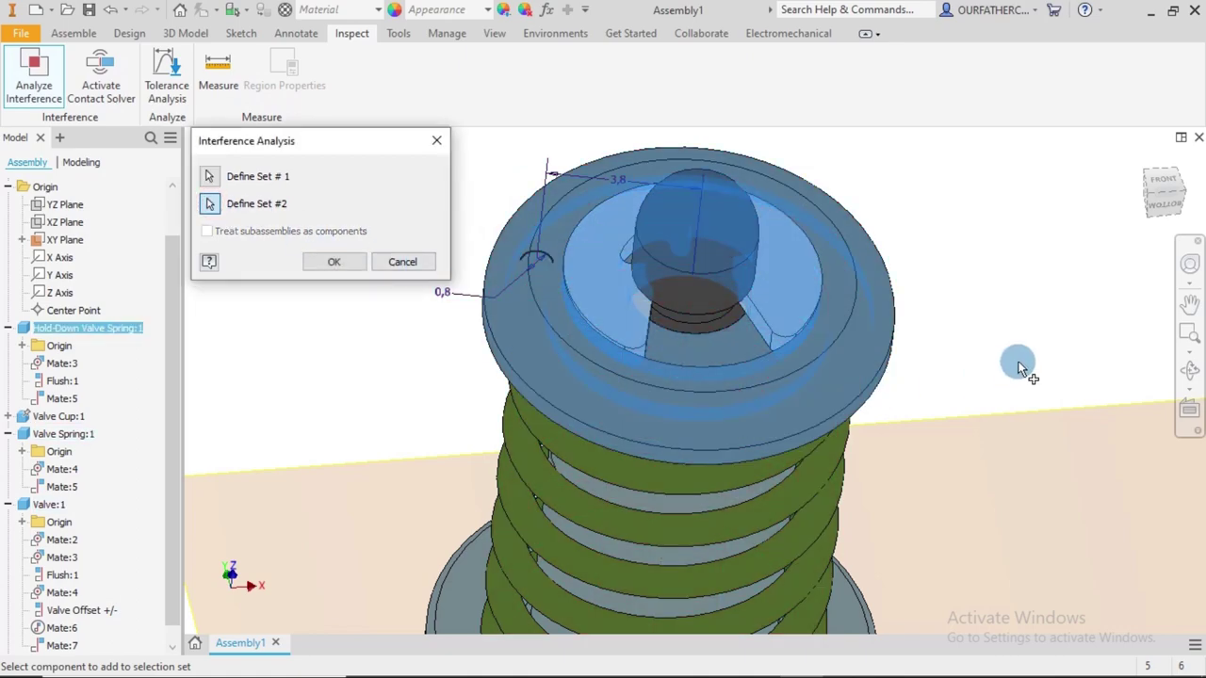
click(334, 262)
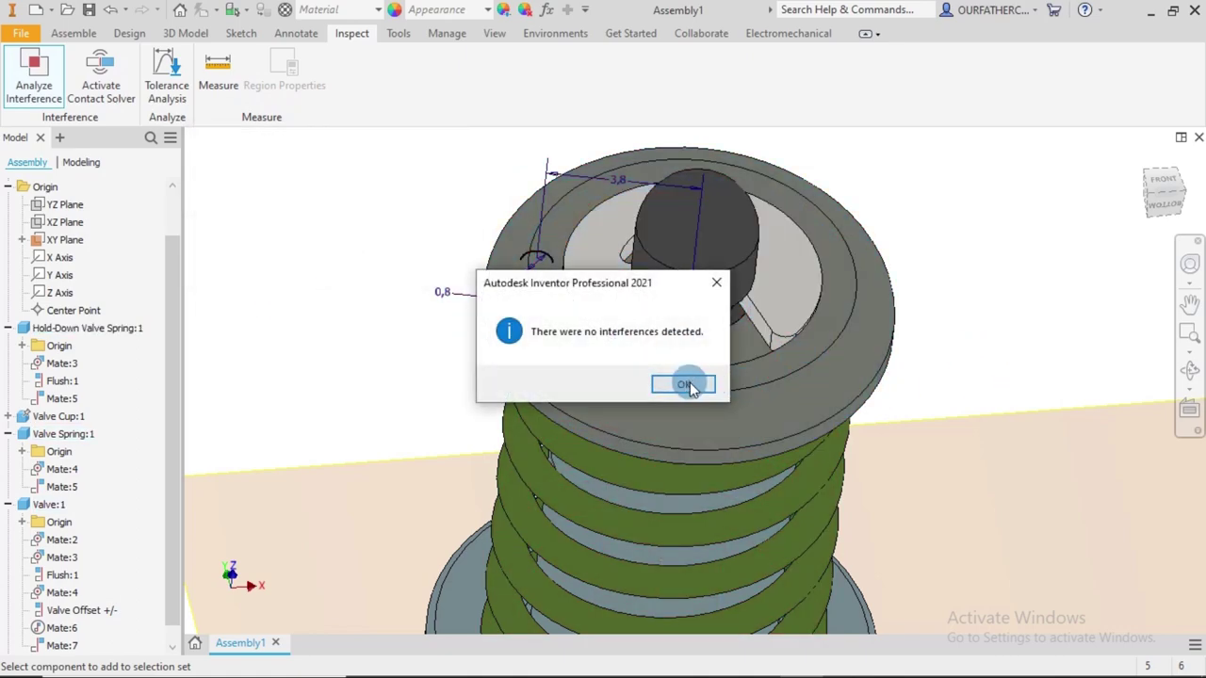
click(684, 385)
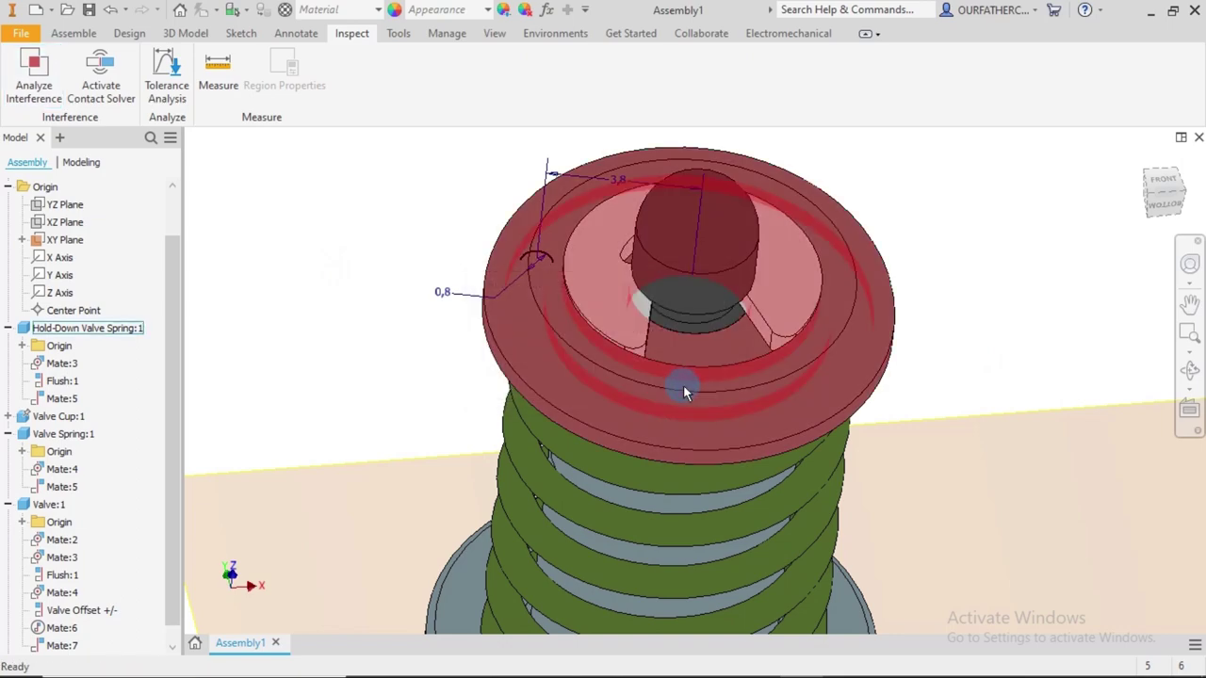
Turn off the visibility of the assembly's XY Plane
scroll(990, 345, down, 5)
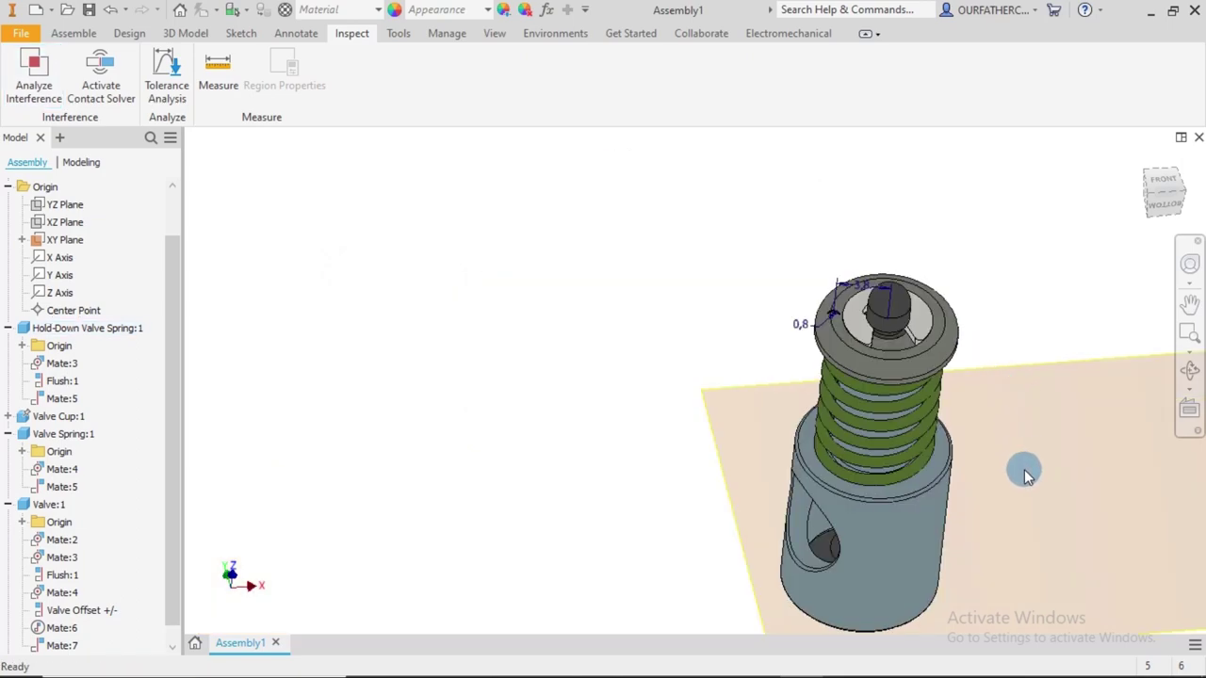
middle_drag(1015, 471, 644, 314)
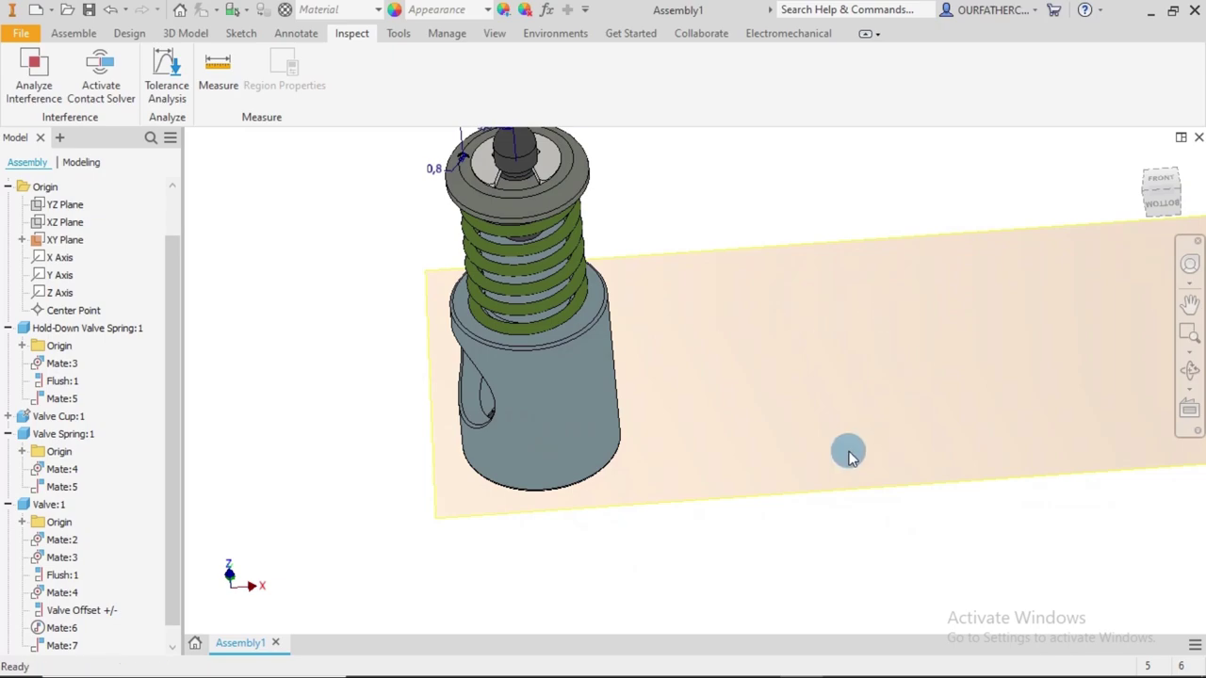
right_click(54, 243)
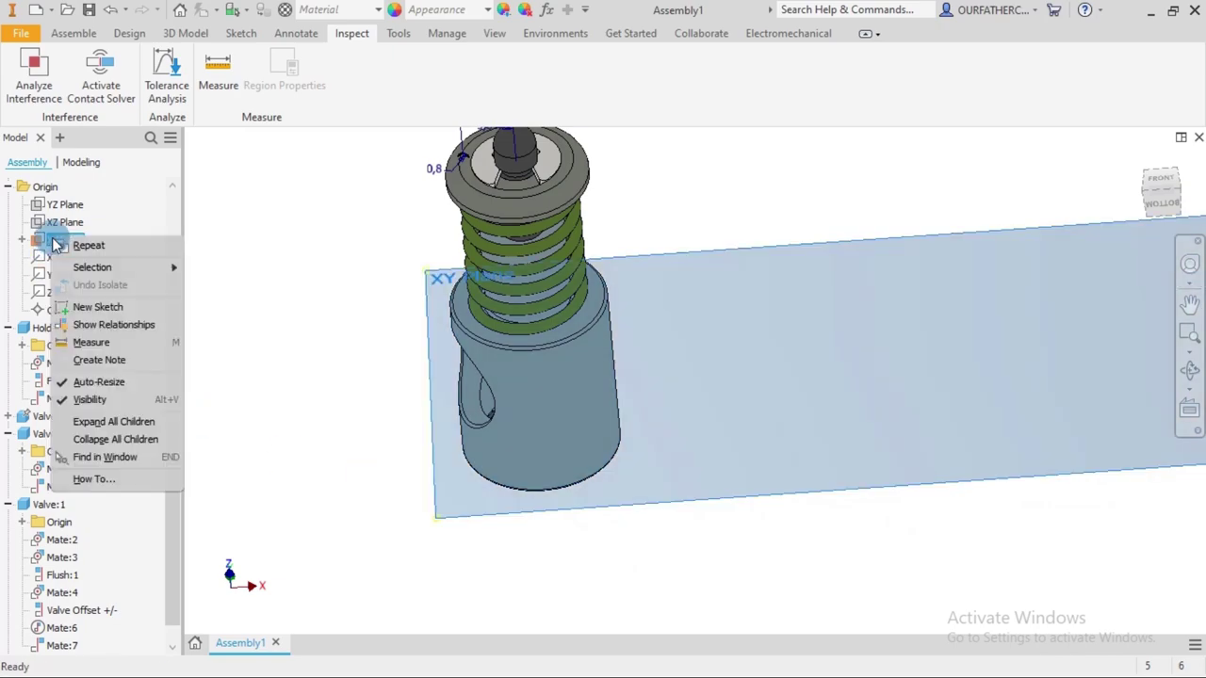
click(90, 401)
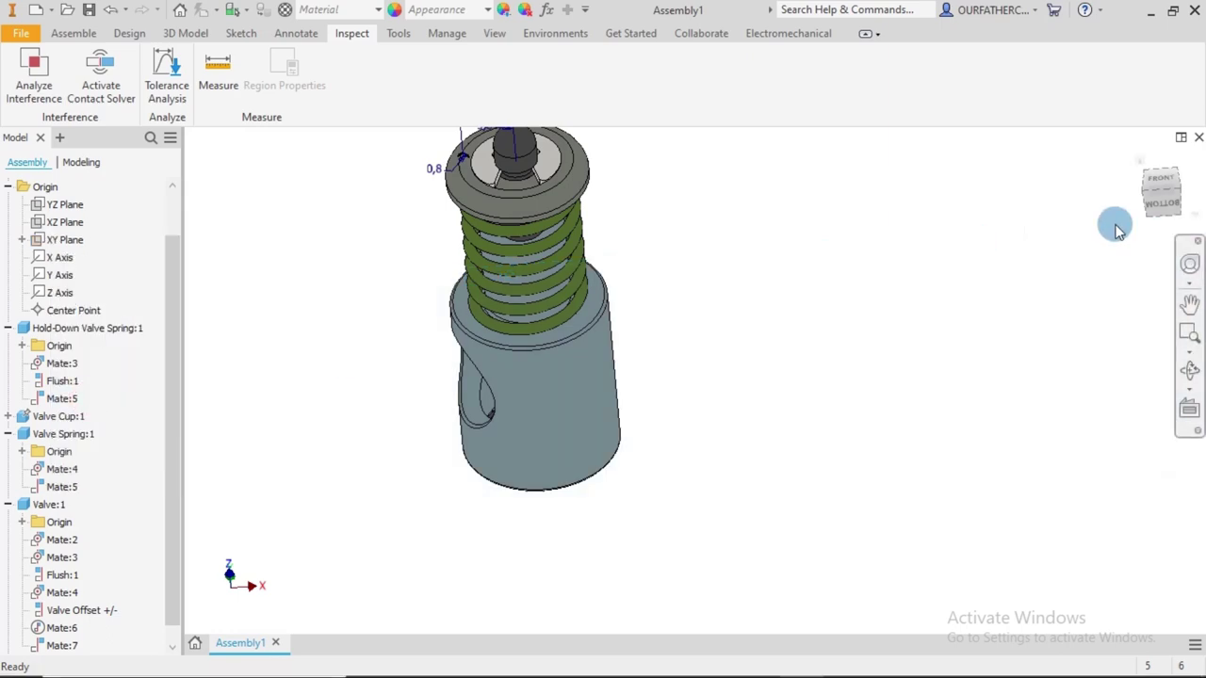
Start editing the Valve Spring part in place within the assembly
click(1141, 165)
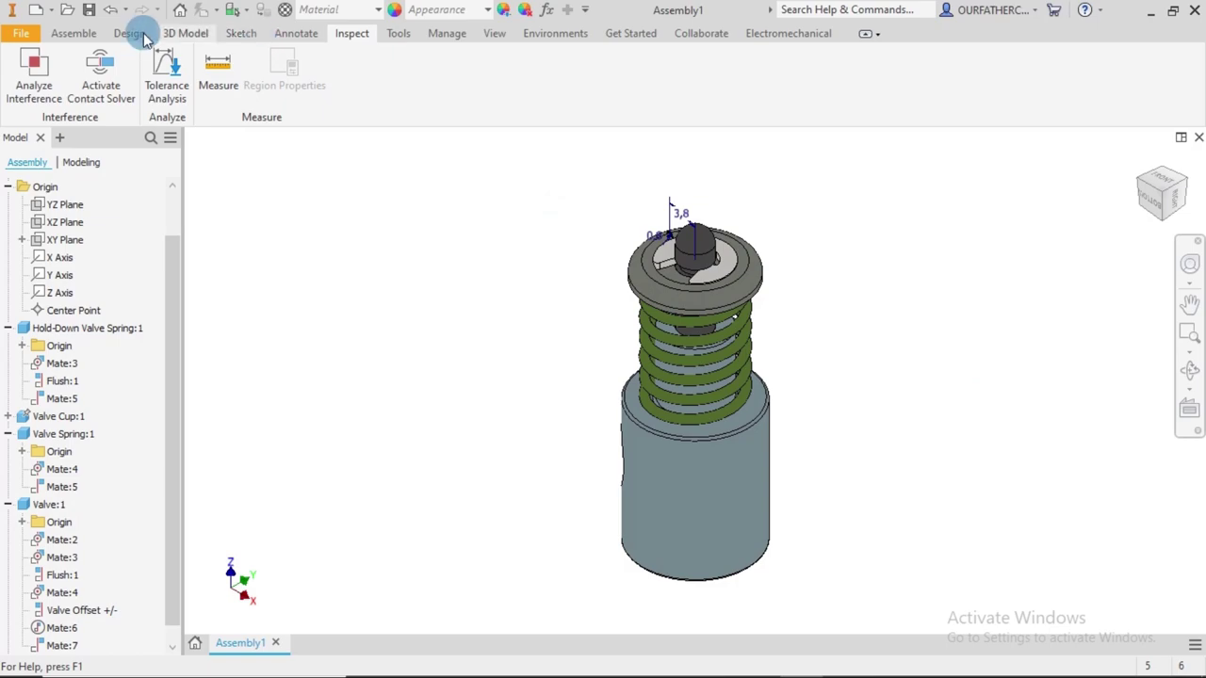
click(73, 34)
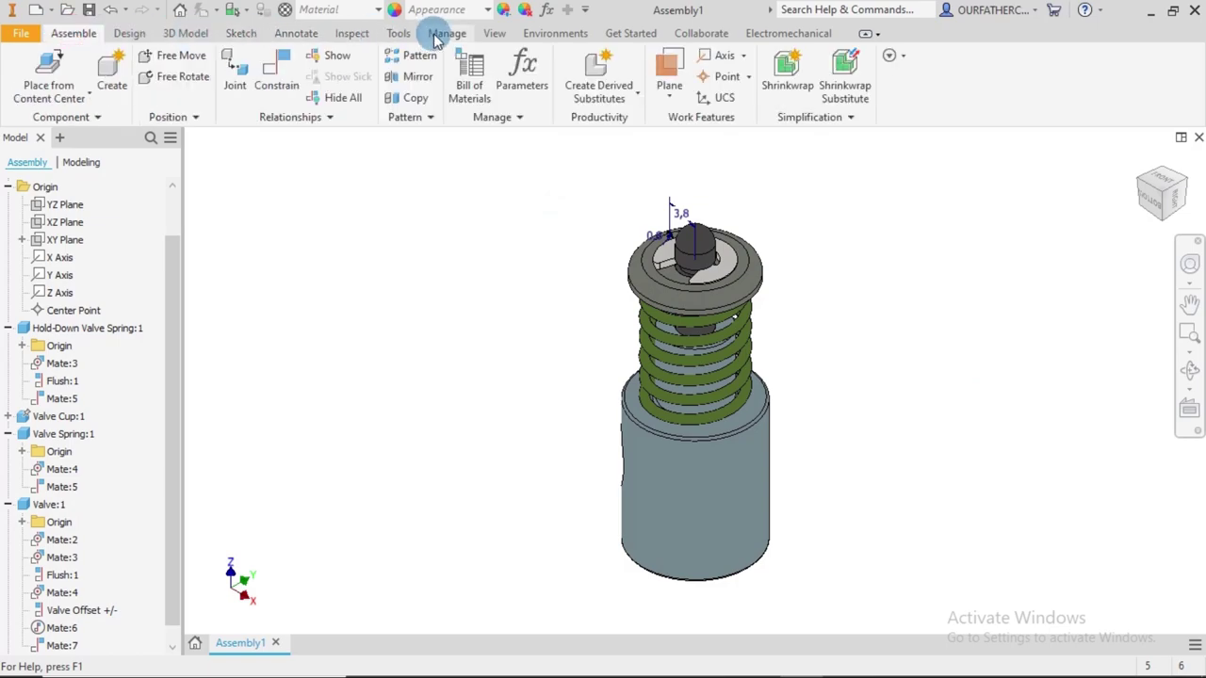
click(495, 34)
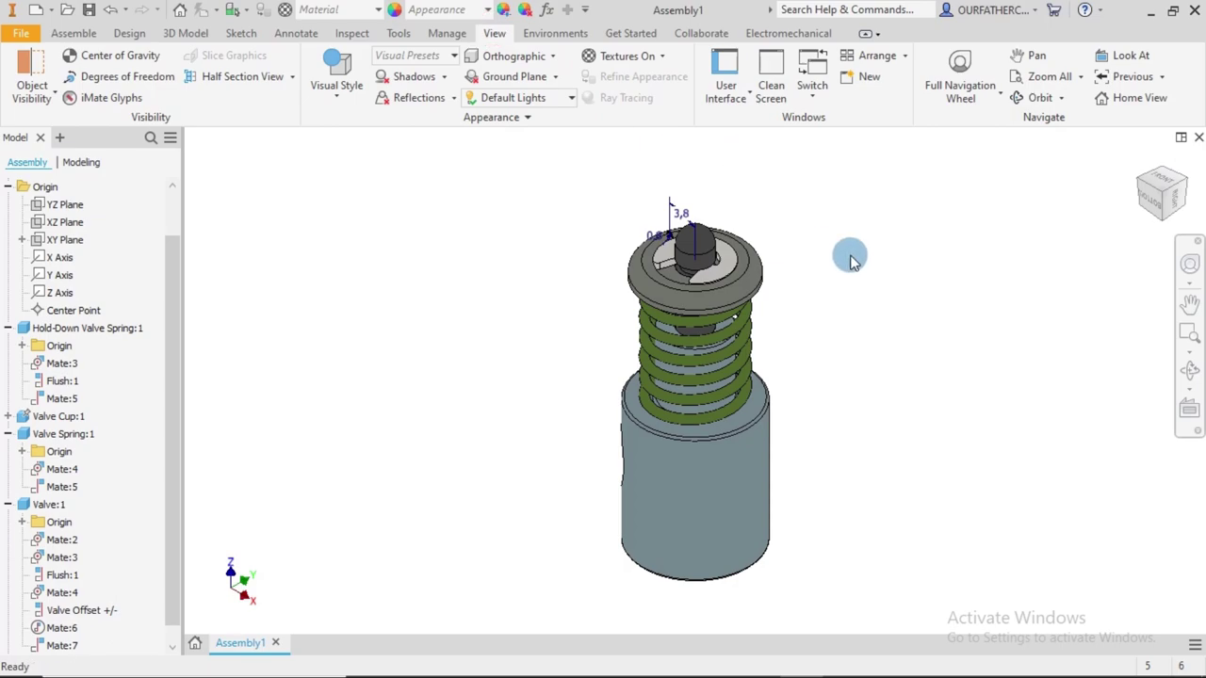
click(62, 433)
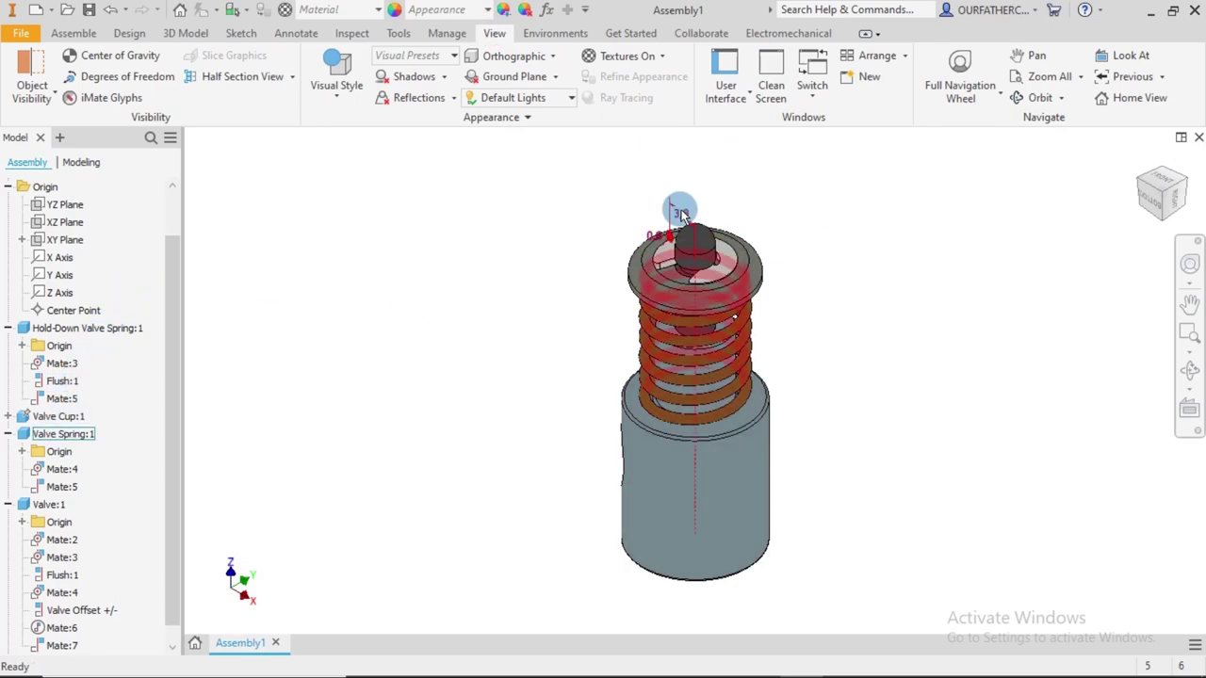
click(251, 334)
scroll(81, 391, down, 1)
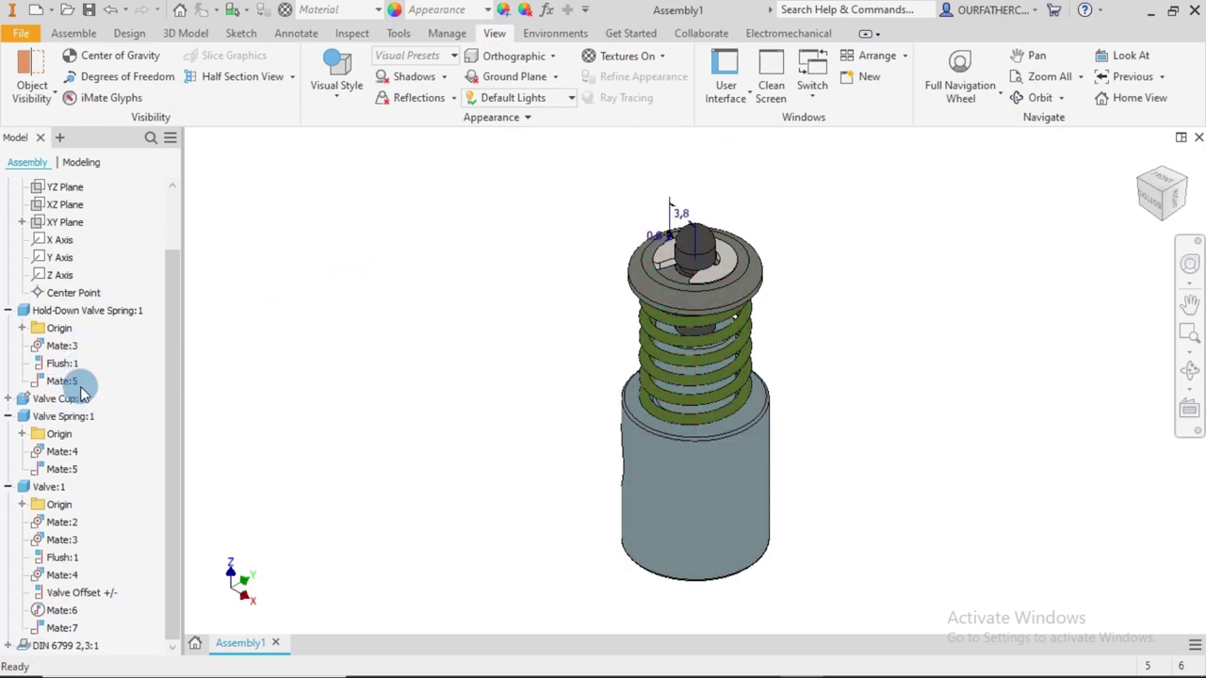
click(70, 418)
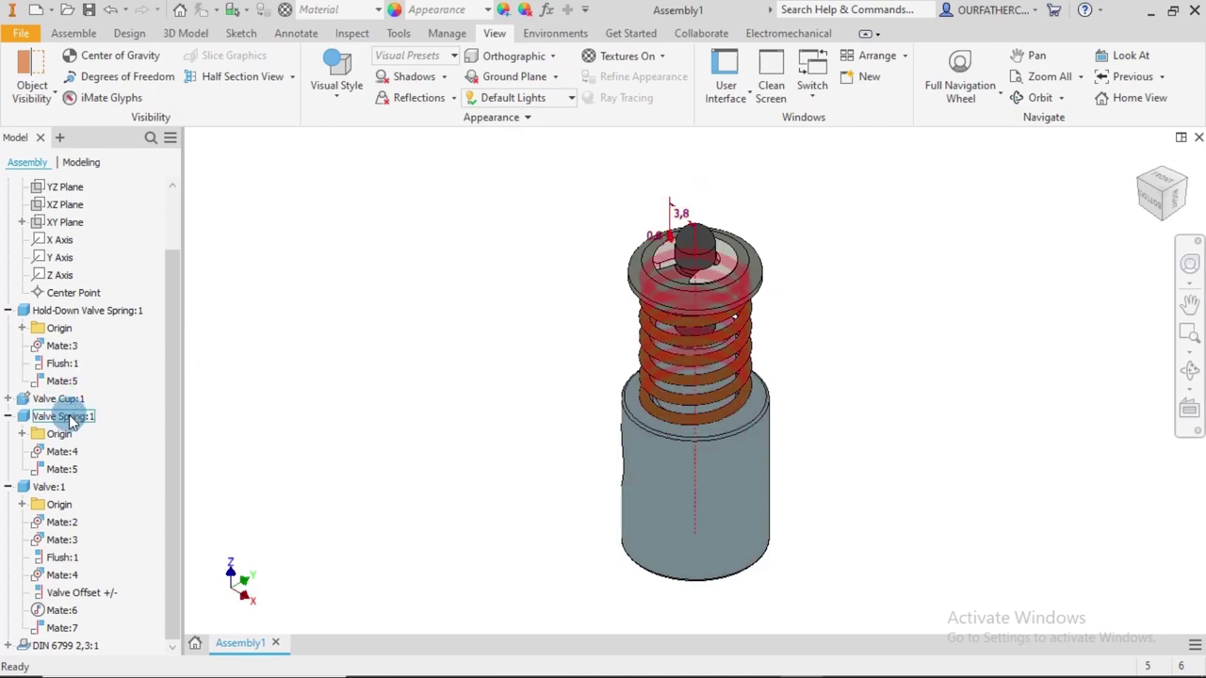
right_click(72, 420)
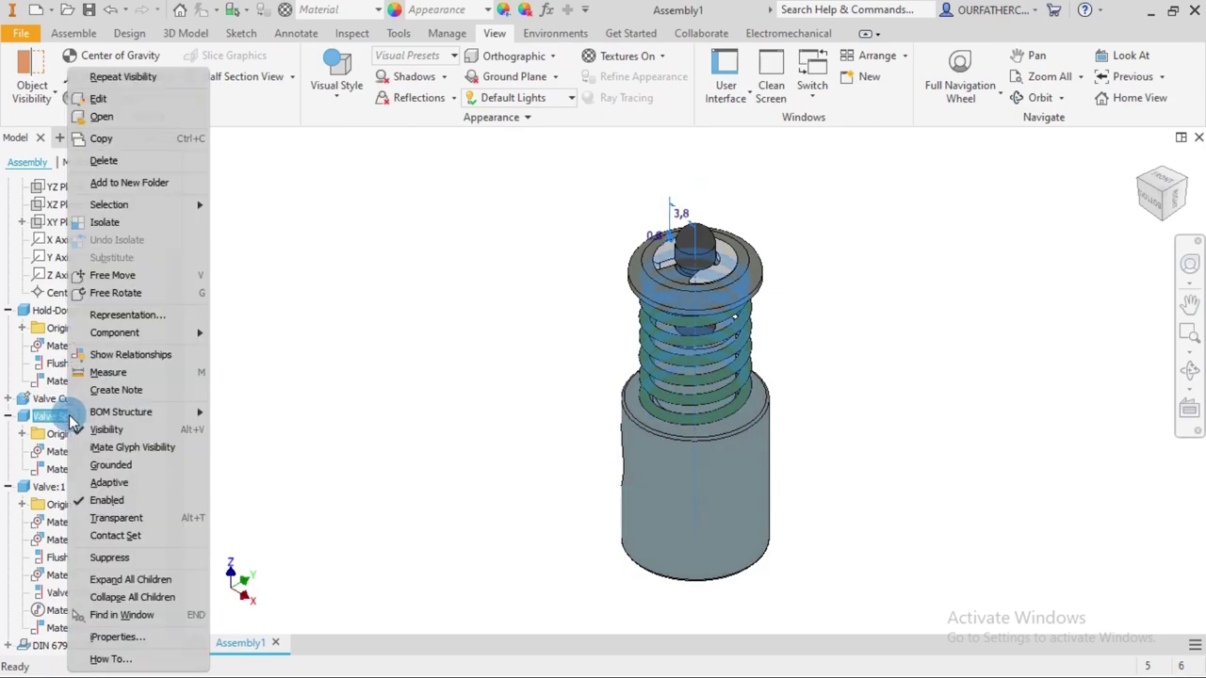
click(106, 116)
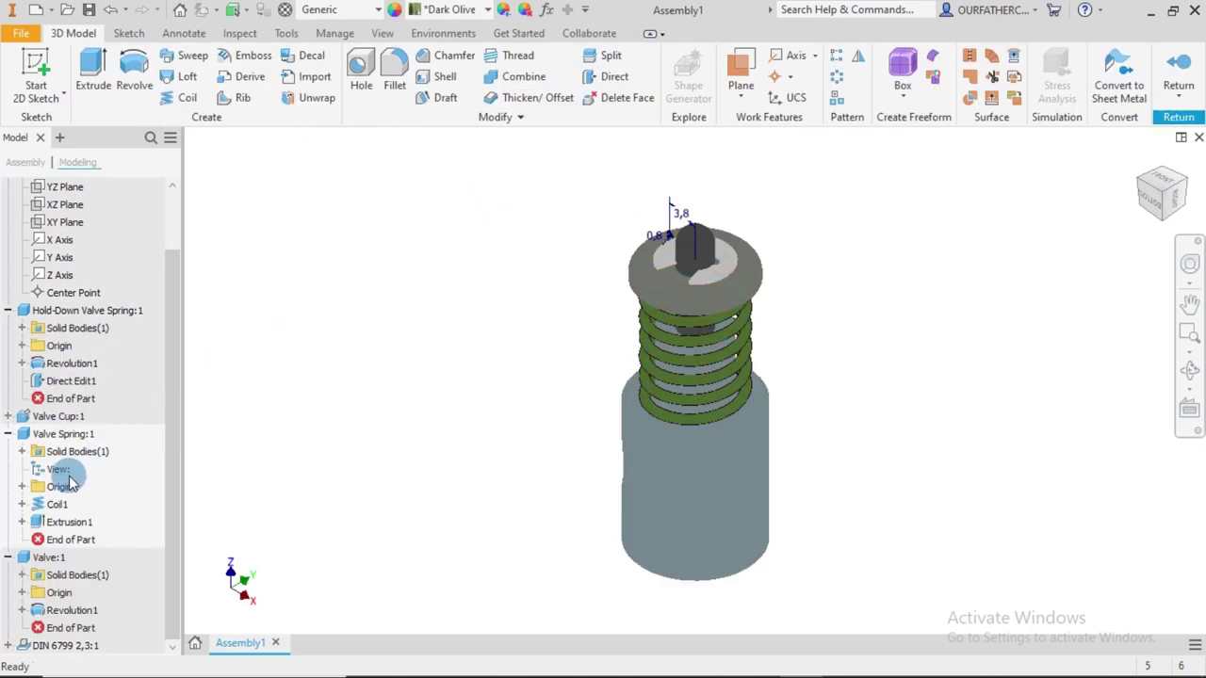
Turn off the visibility of Sketch1 under the Valve Spring's Coil1 feature and return to the assembly
click(27, 497)
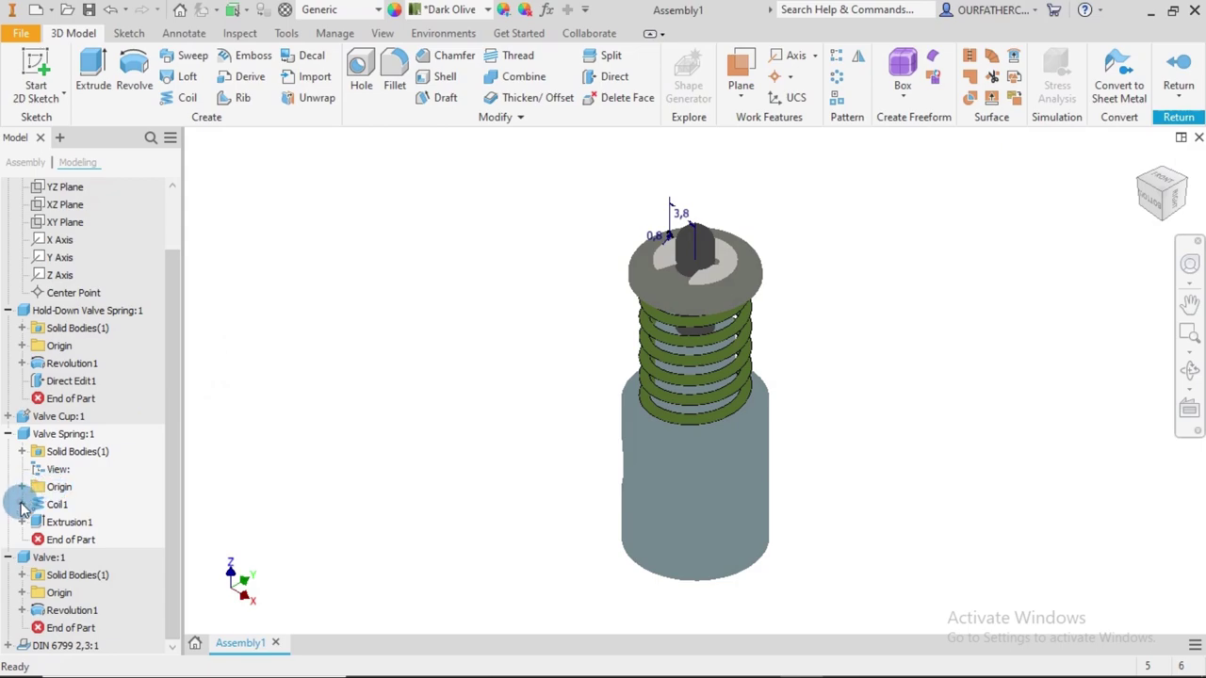
click(22, 504)
right_click(66, 525)
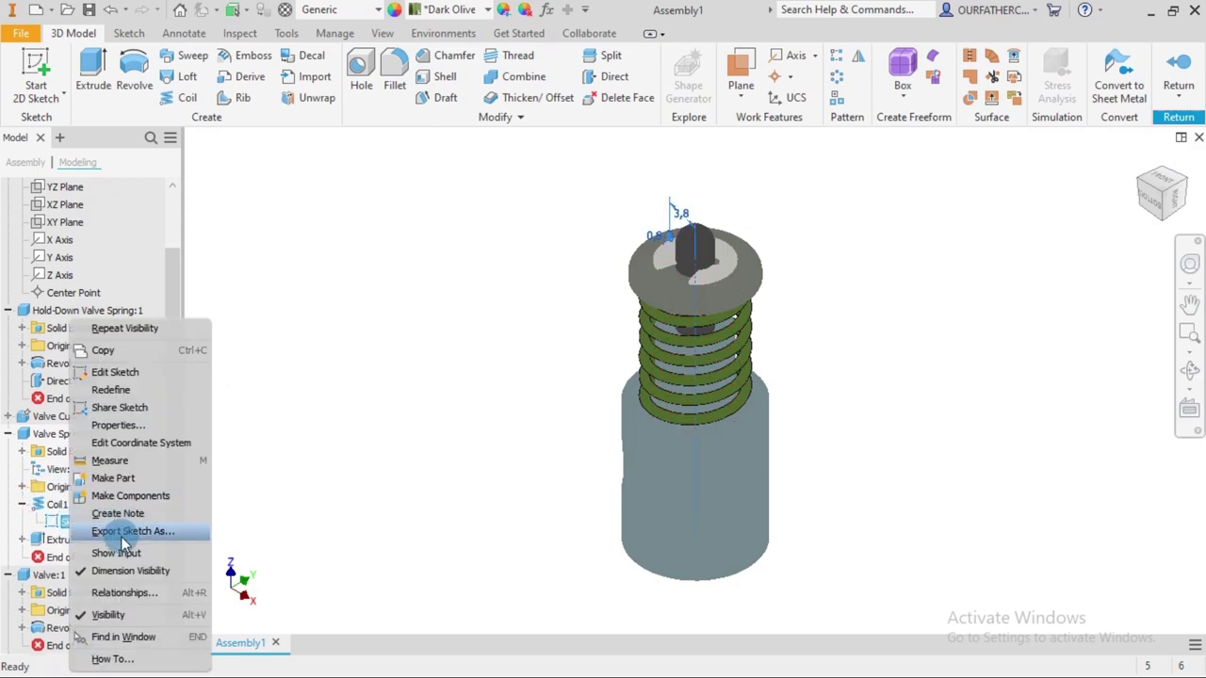
click(117, 614)
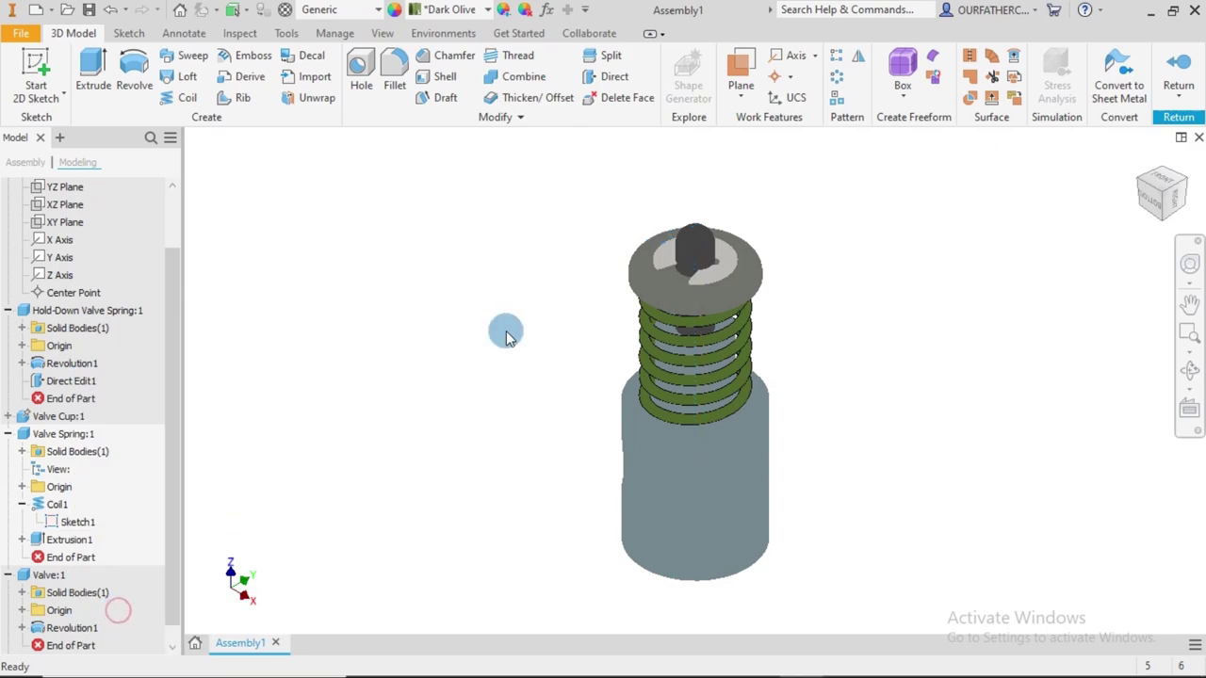
click(1180, 71)
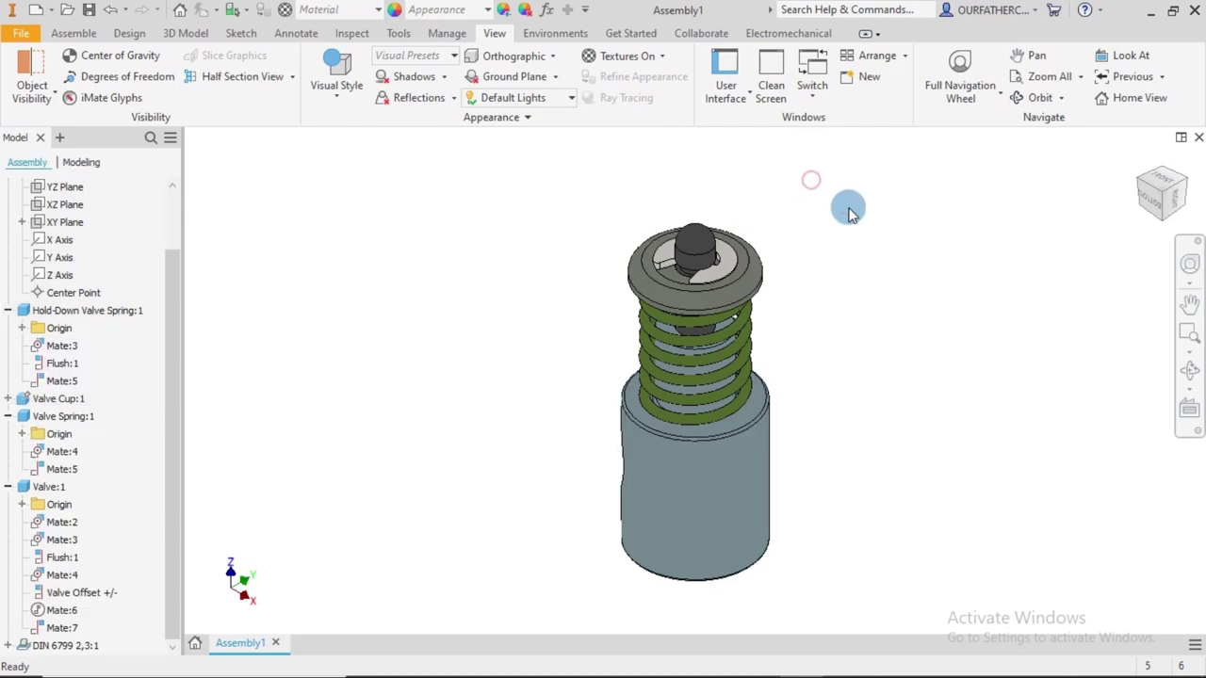
Turn on shadows, reflections and the ground plane for the assembly's display
click(421, 104)
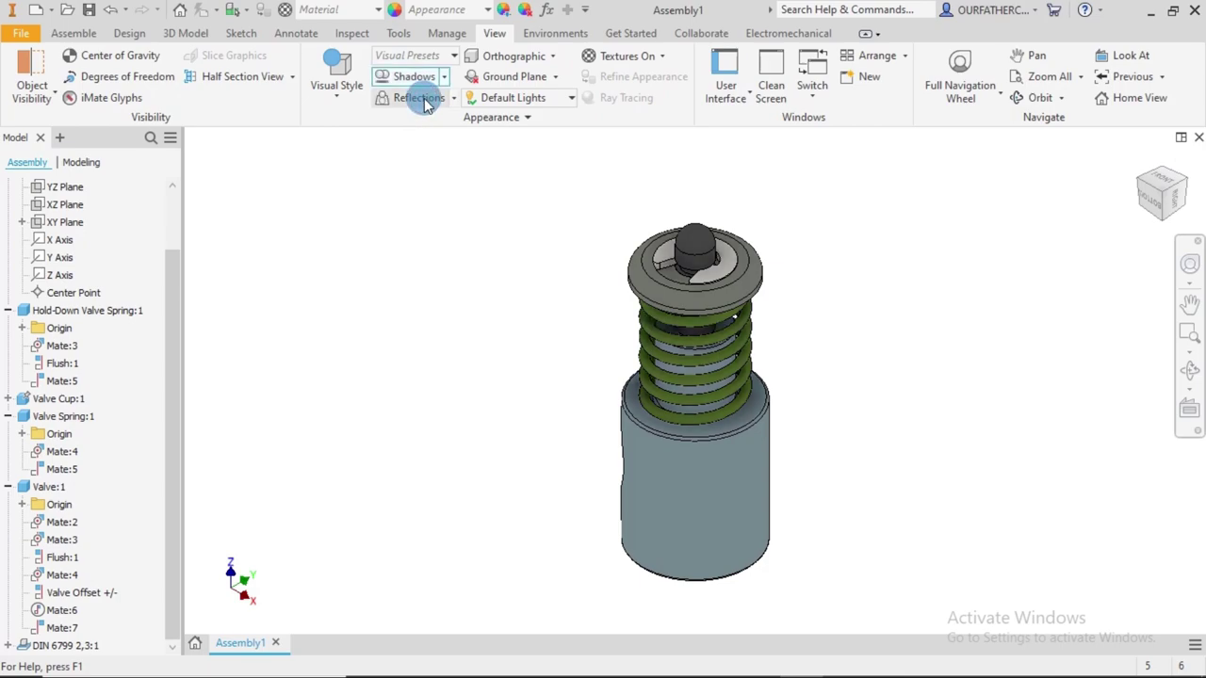
click(422, 99)
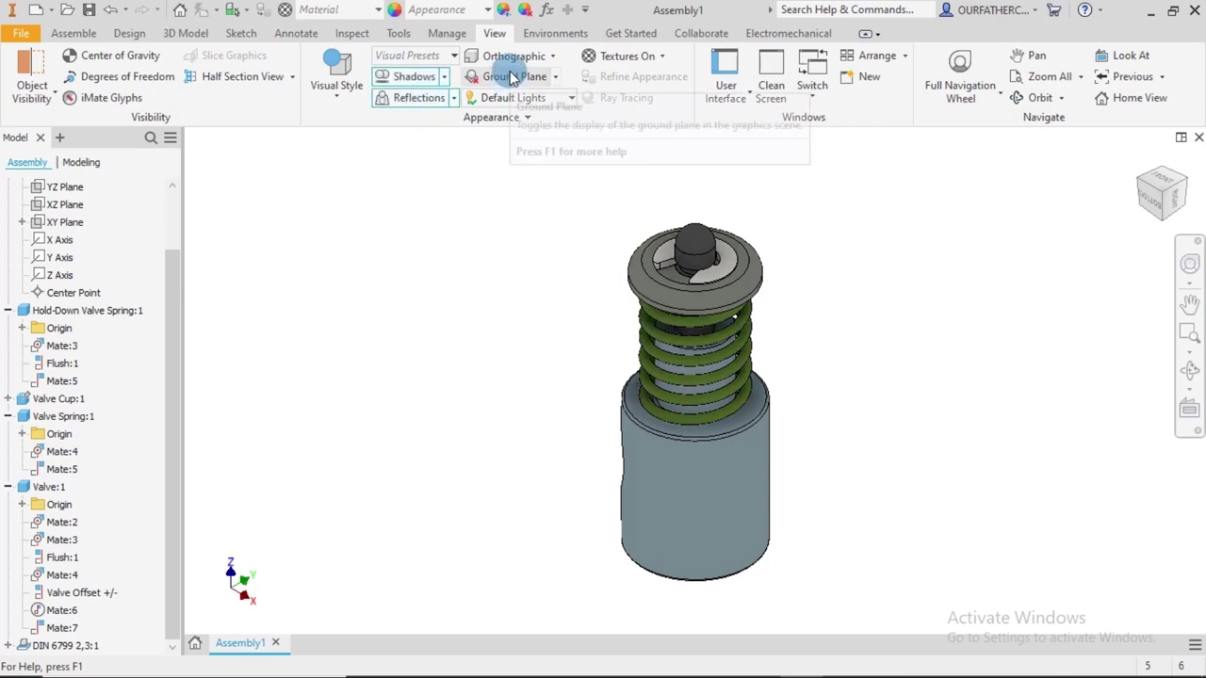
click(510, 79)
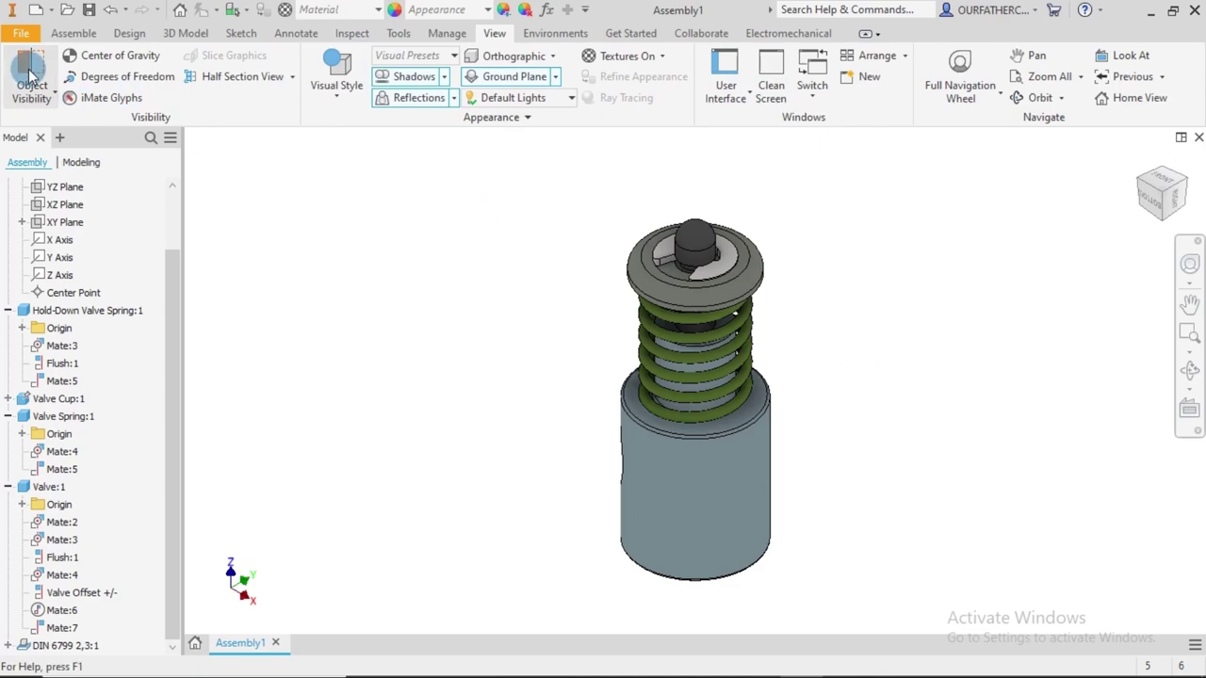
Save the assembly as Valve Sub-Assembly in the Assembly Files folder, including all of its modified dependent part files
click(91, 12)
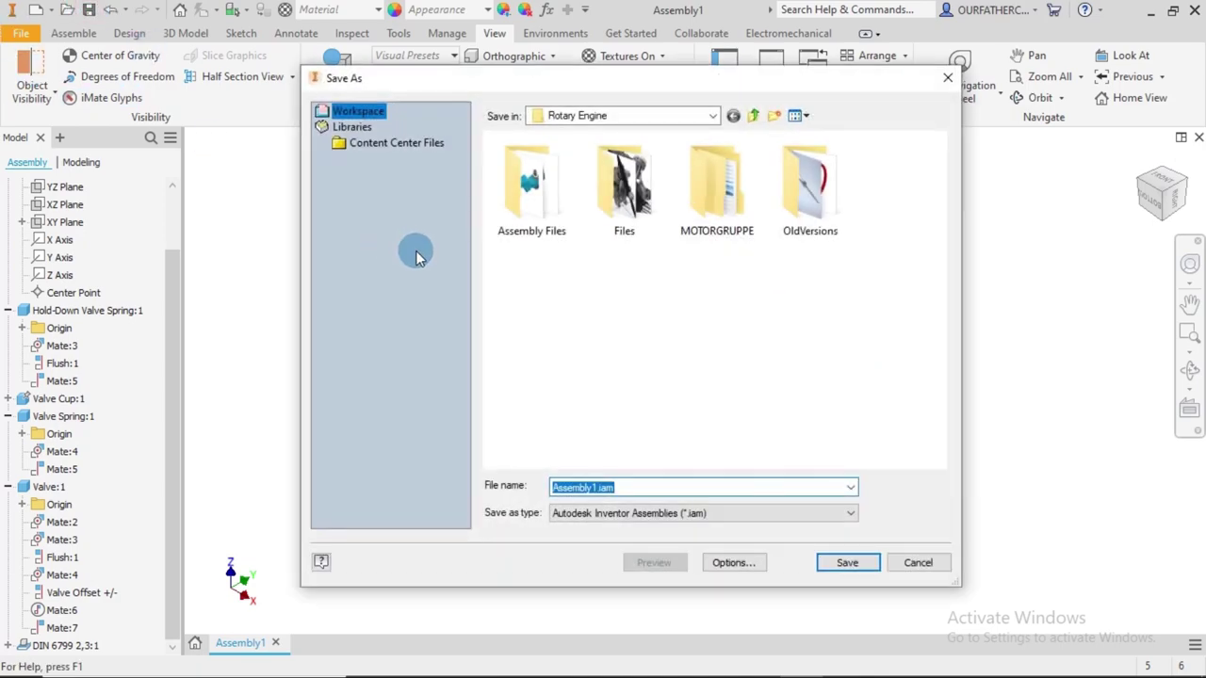
double_click(521, 198)
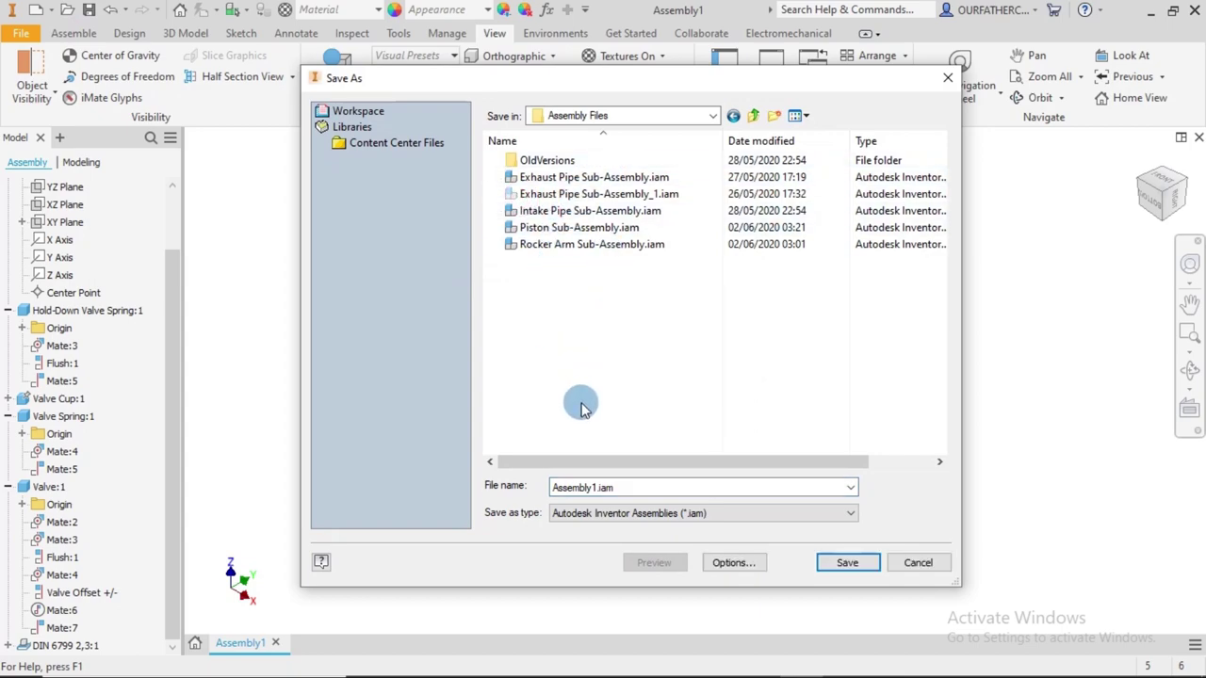
double_click(579, 487)
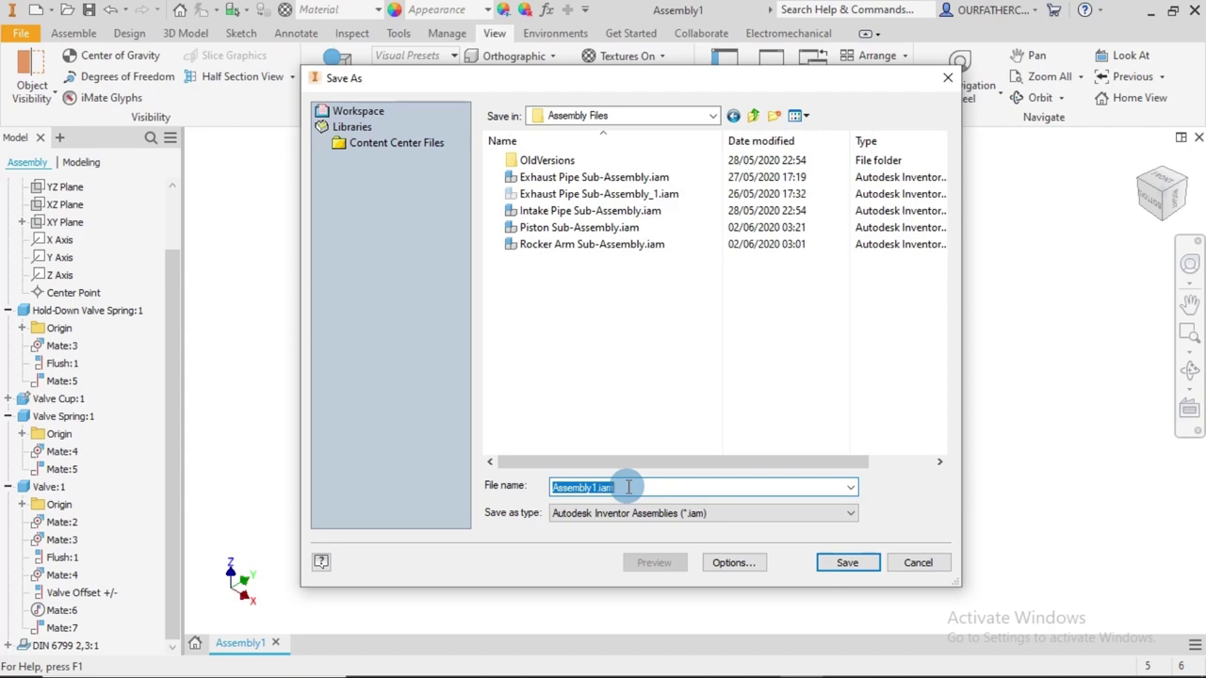
text(Valve )
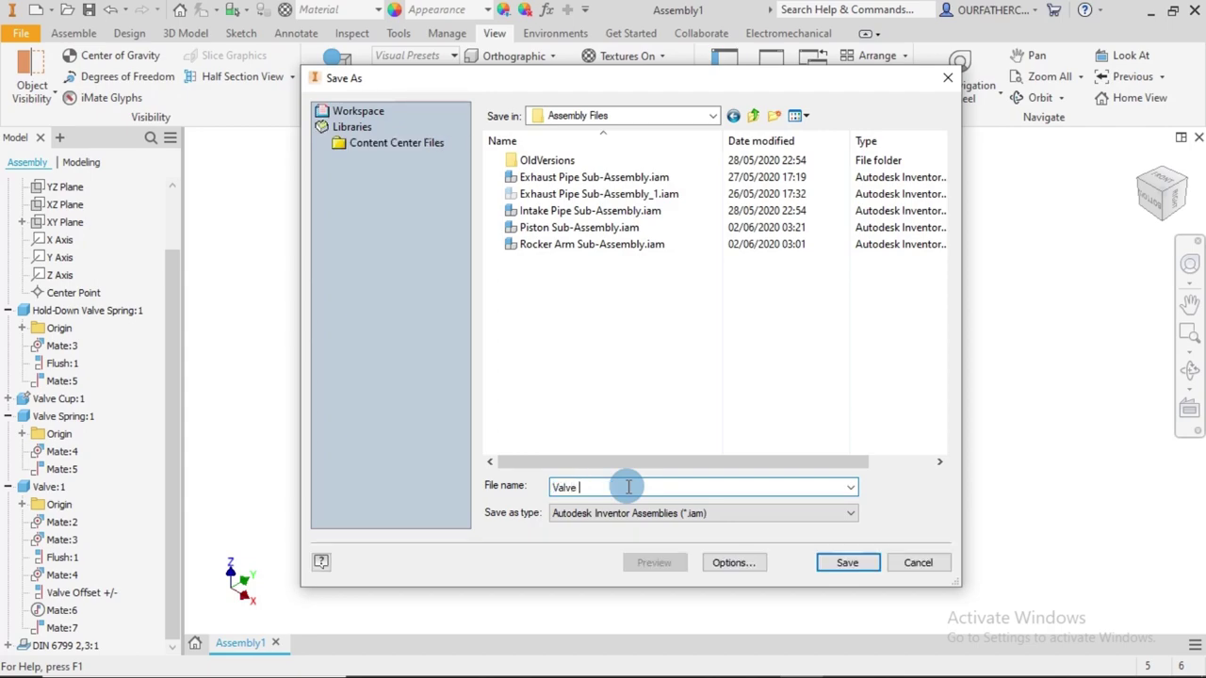
text(Sub0)
key(BackSpace)
text(-Assembly)
click(855, 563)
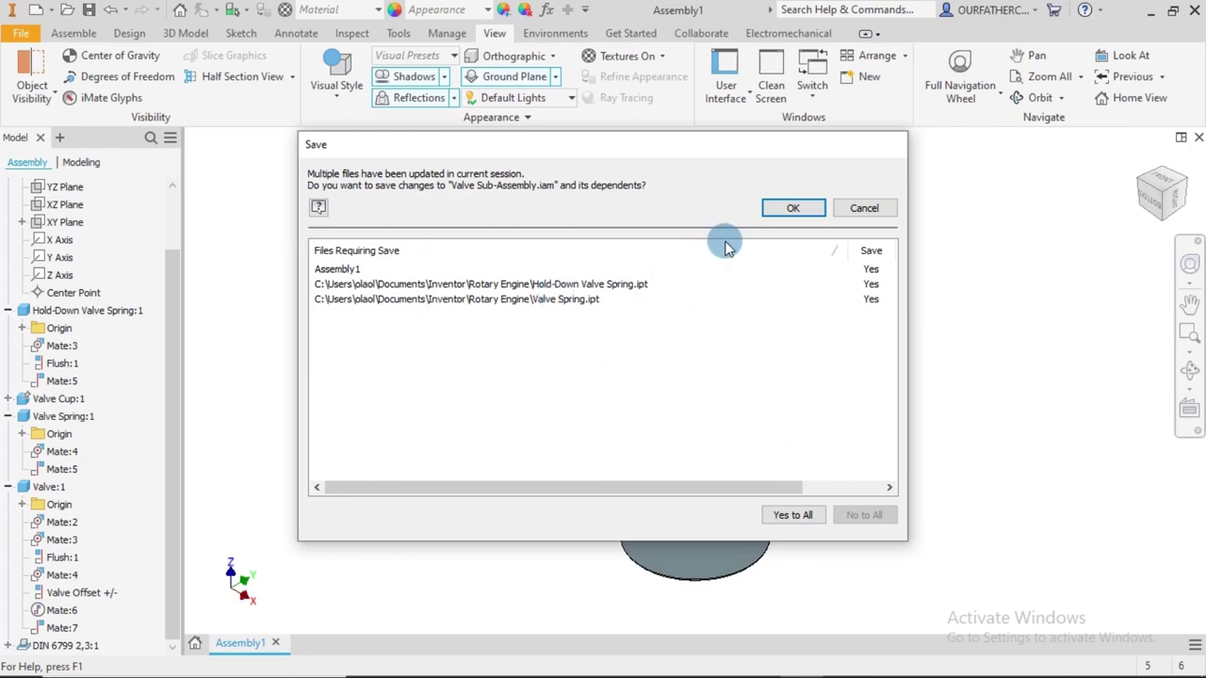
click(822, 515)
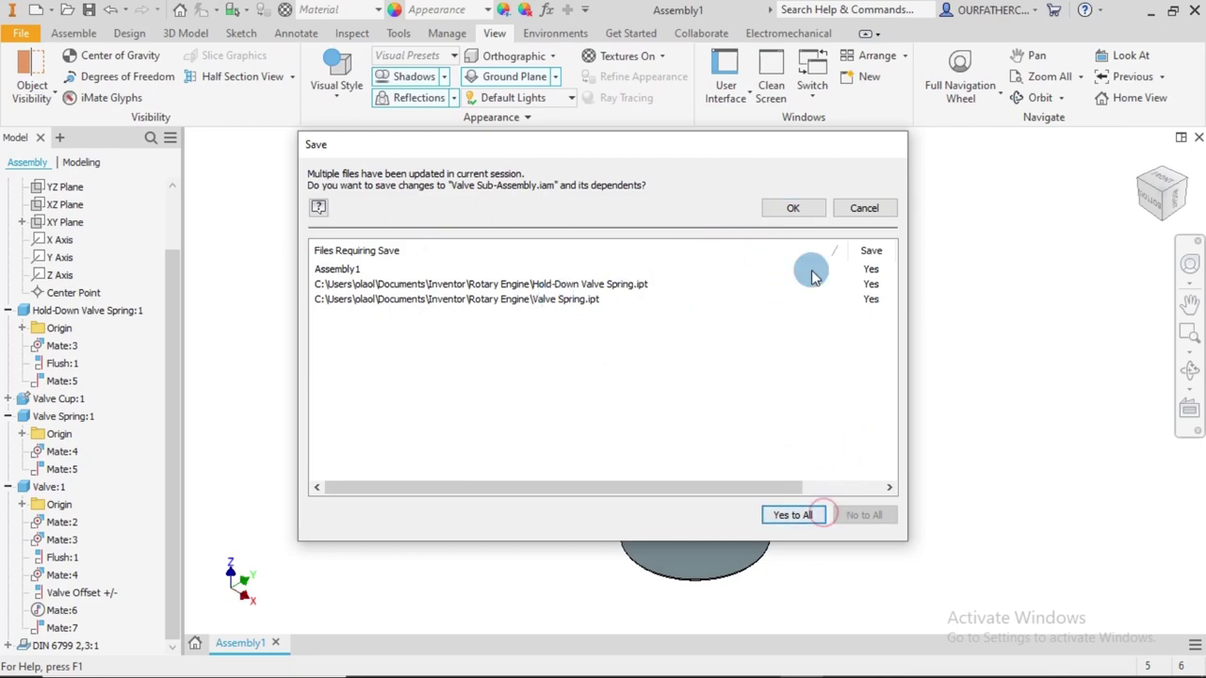
click(802, 208)
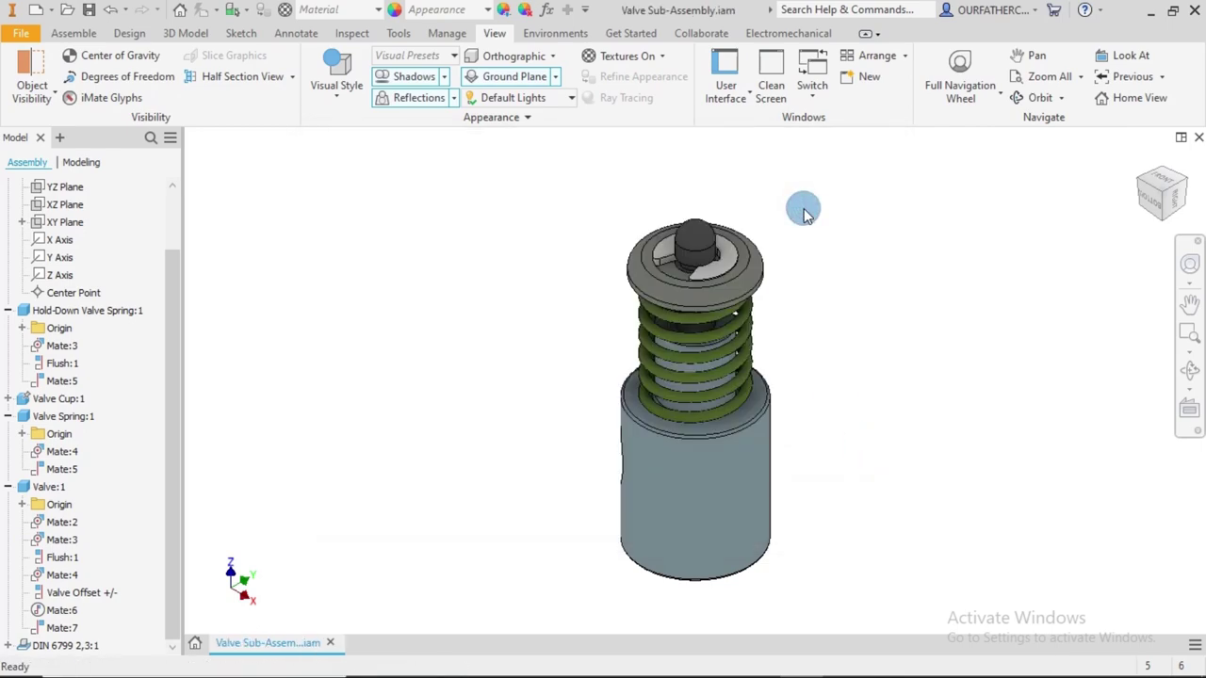